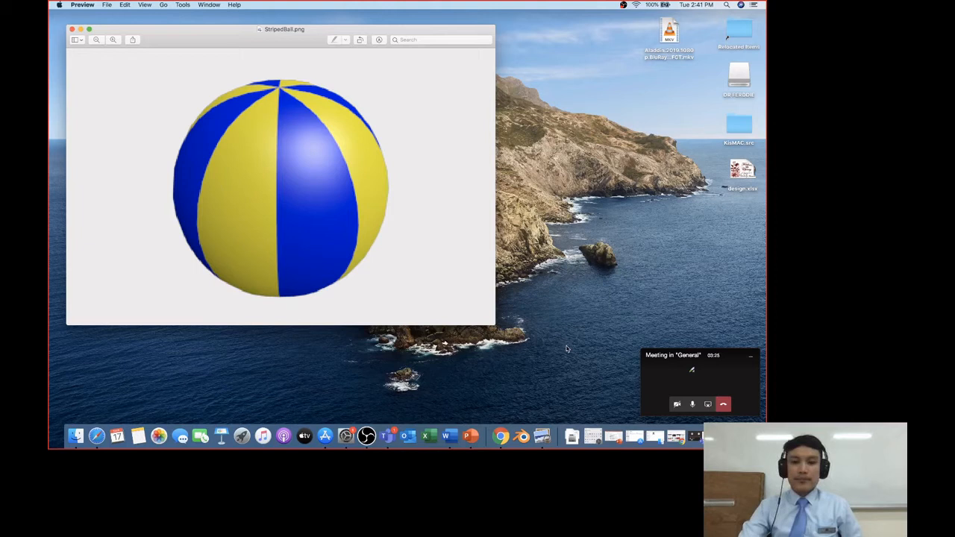
Quit Microsoft PowerPoint and Microsoft Word
right_click(472, 436)
click(475, 408)
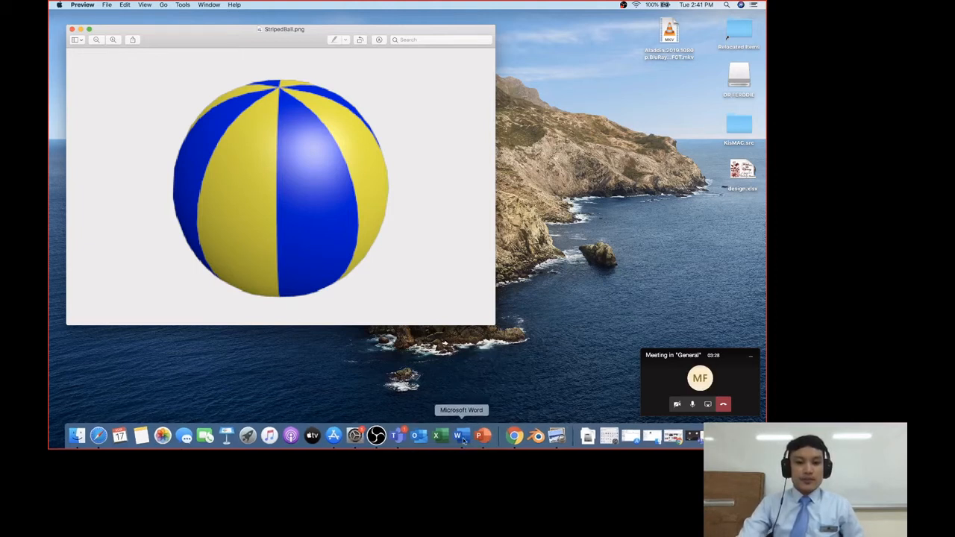
right_click(478, 438)
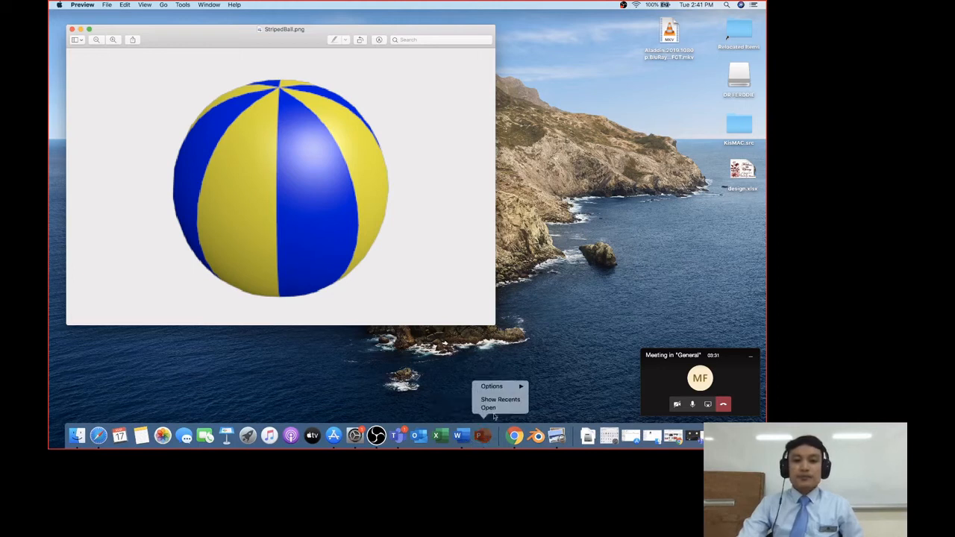
right_click(459, 437)
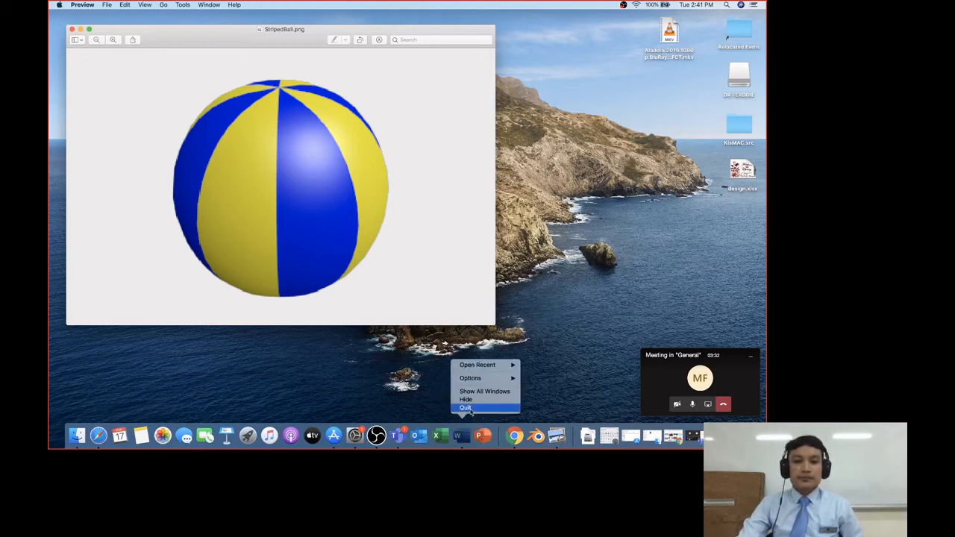
click(471, 409)
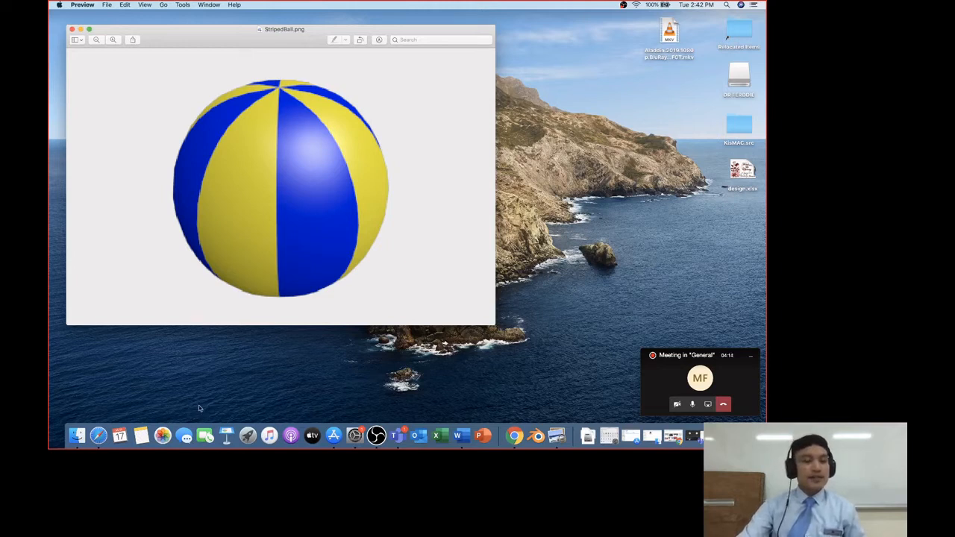
click(141, 436)
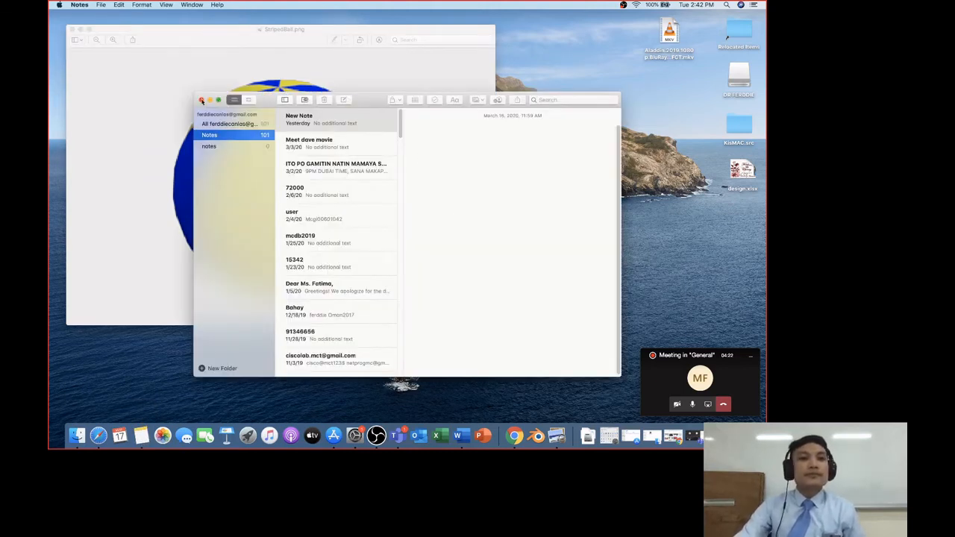
click(200, 99)
right_click(141, 435)
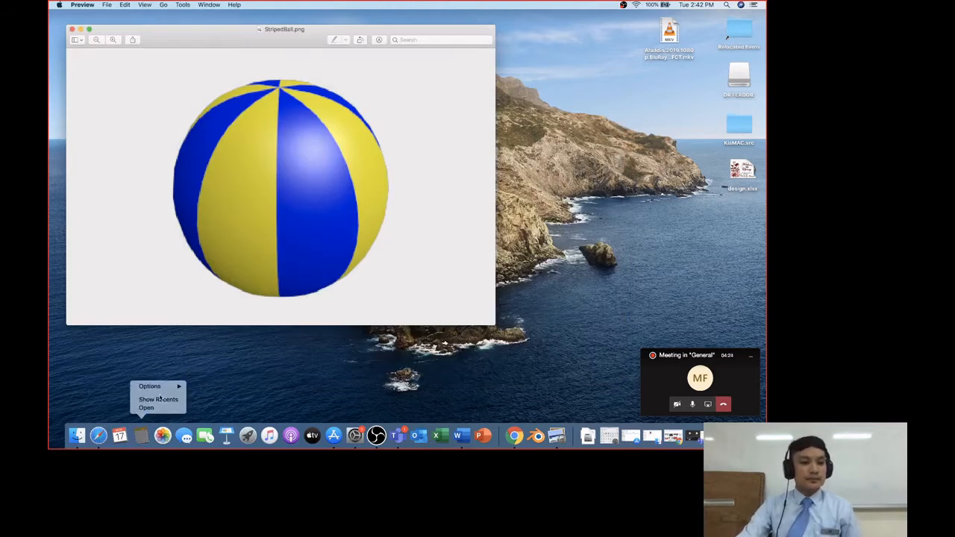
mouse_move(168, 387)
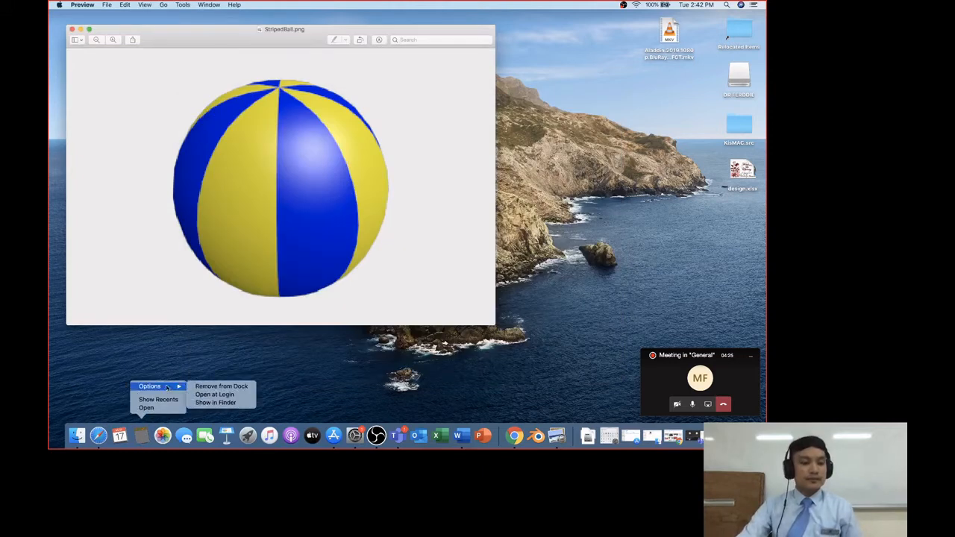
click(217, 403)
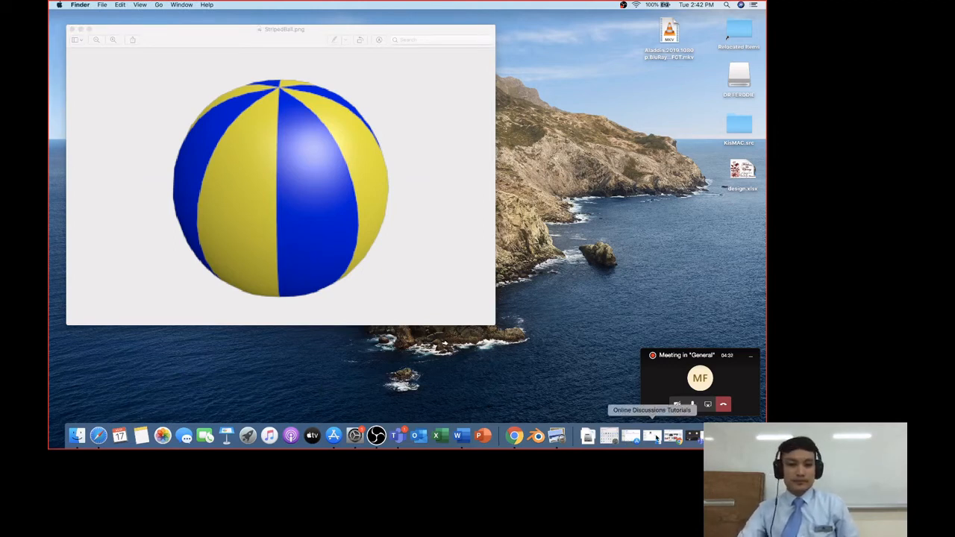
Switch to Word, exit it without keeping the last copied item, and reopen it with a new blank document
click(458, 436)
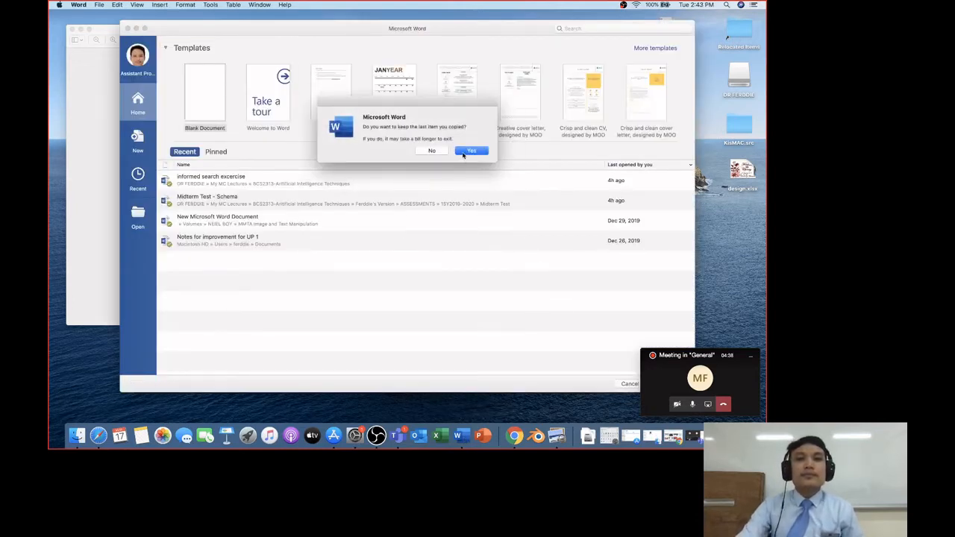
click(431, 151)
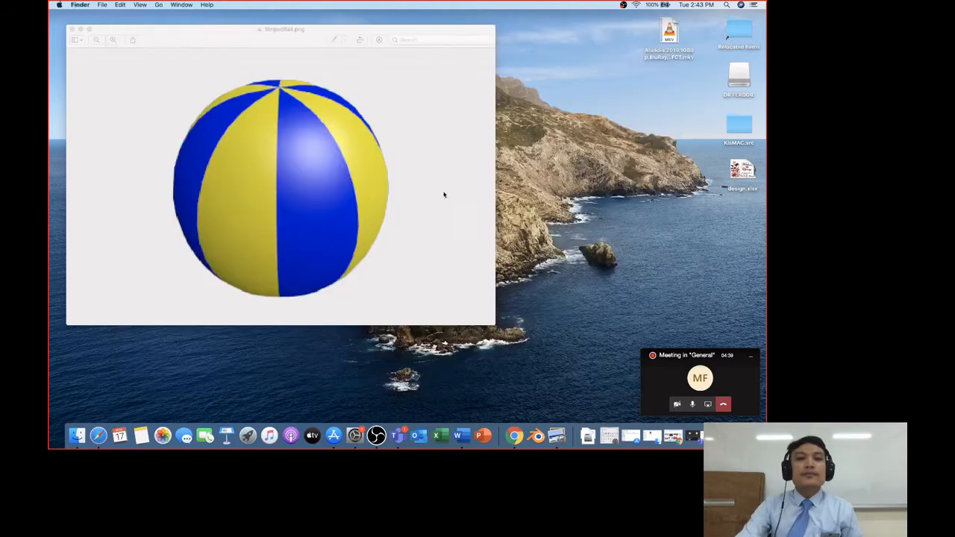
click(457, 435)
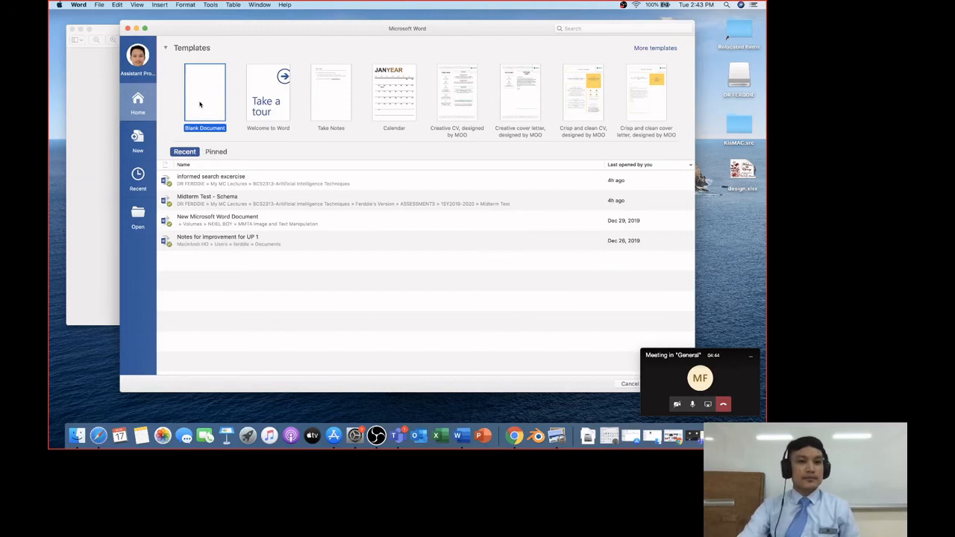
key(Return)
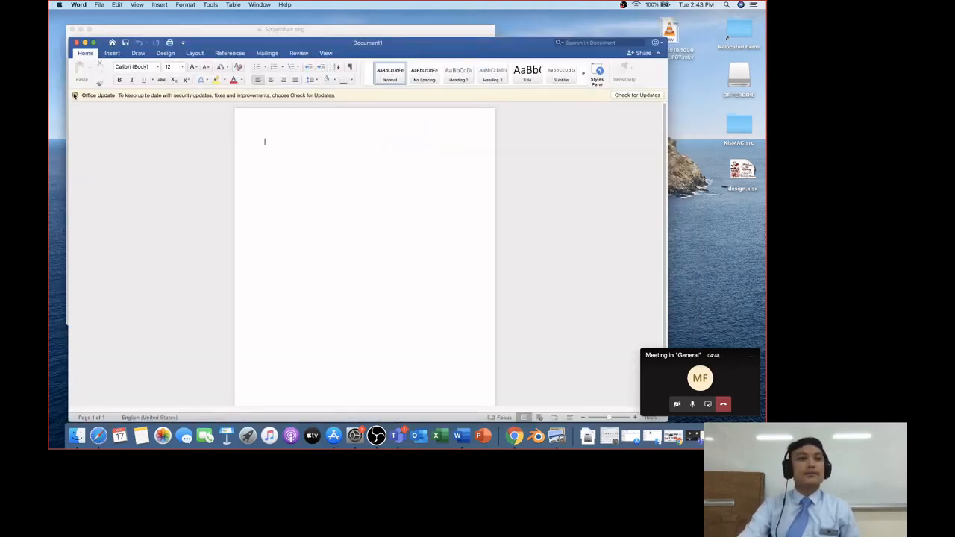
click(75, 95)
Minimise the StripedBall.png and meeting windows and move the Word window slightly higher on the desktop
mouse_move(241, 33)
mouse_down()
mouse_move(316, 30)
mouse_move(240, 39)
mouse_up()
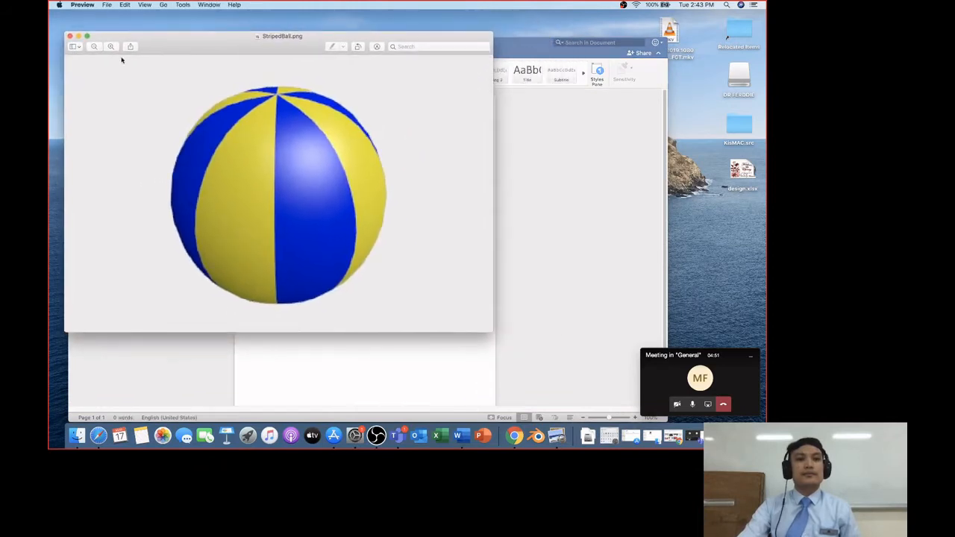
click(69, 36)
drag(503, 41, 505, 24)
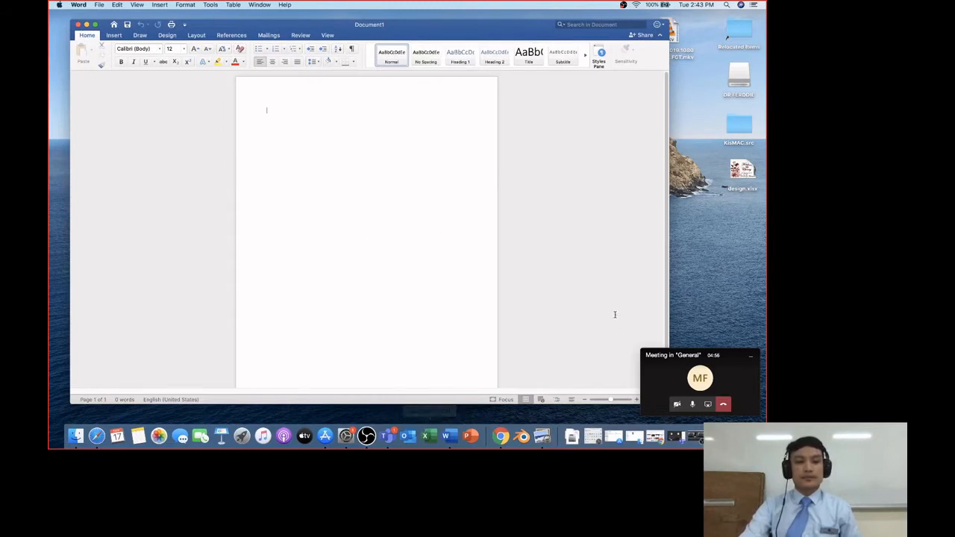
click(741, 363)
Write "Task: Model A Ball (Striped Ball)" as the first line of the blank document
click(637, 400)
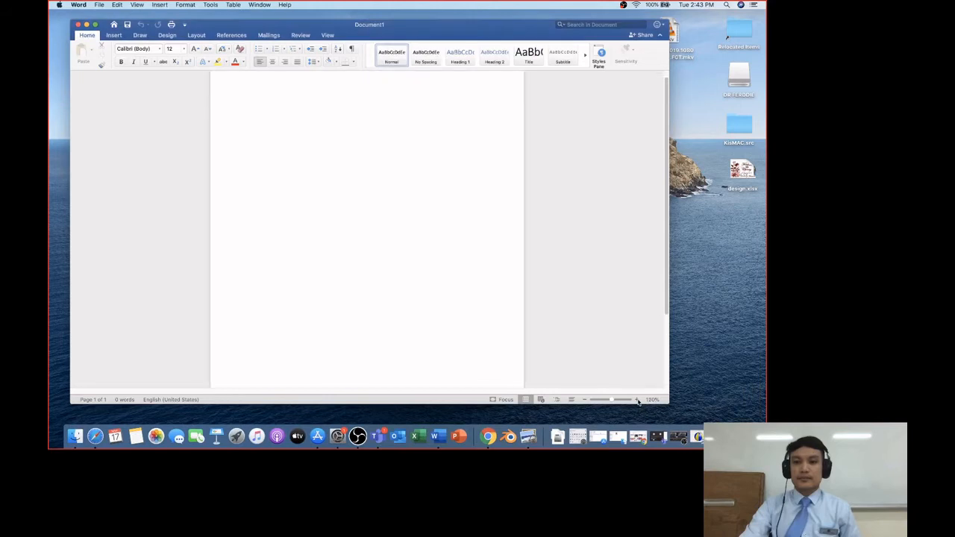
click(636, 399)
scroll(664, 244, up, 2)
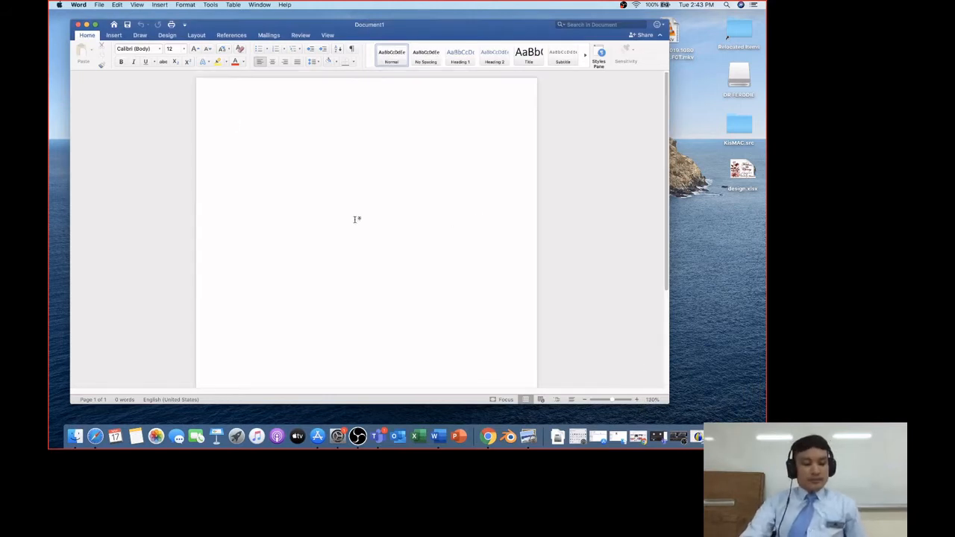
text(typ)
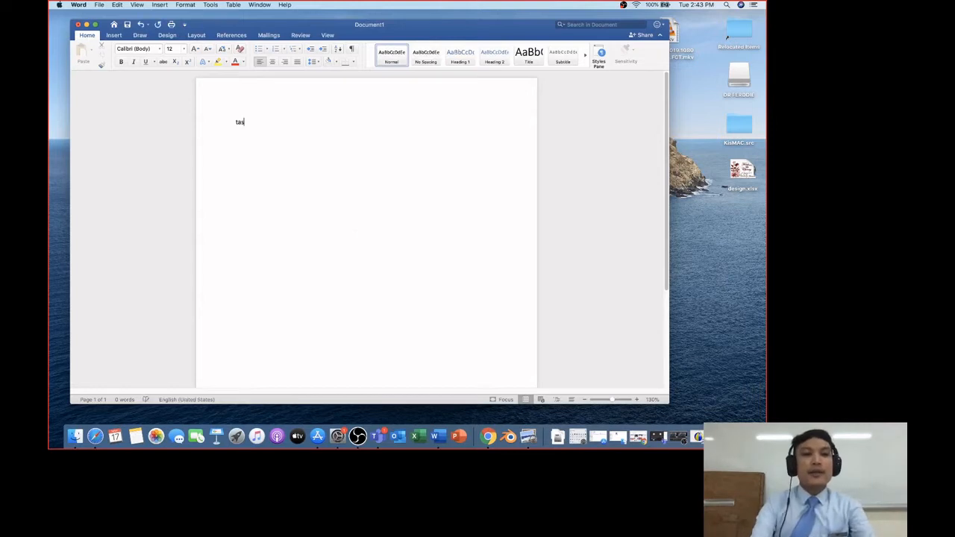
key(BackSpace)
key(BackSpace)
key(BackSpace)
text(TY)
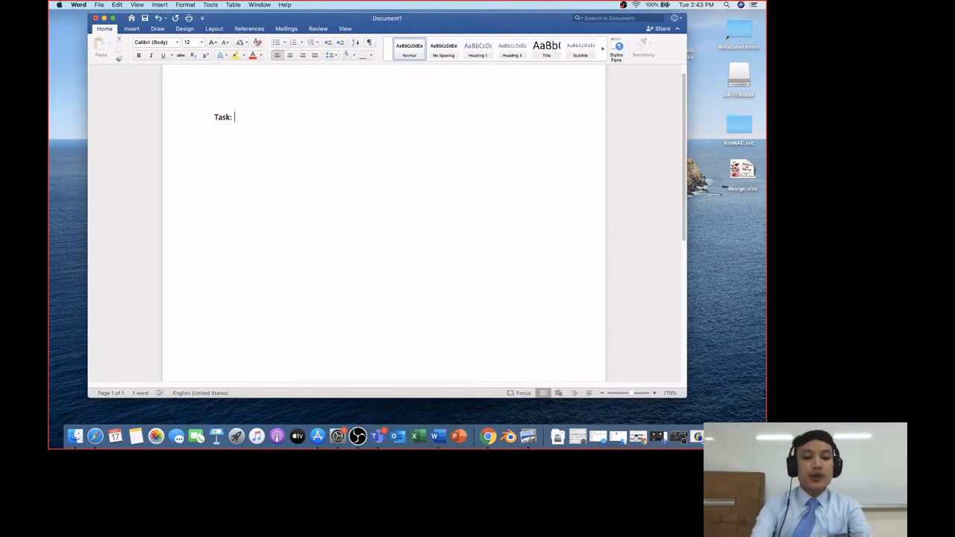
text(Model A Bal)
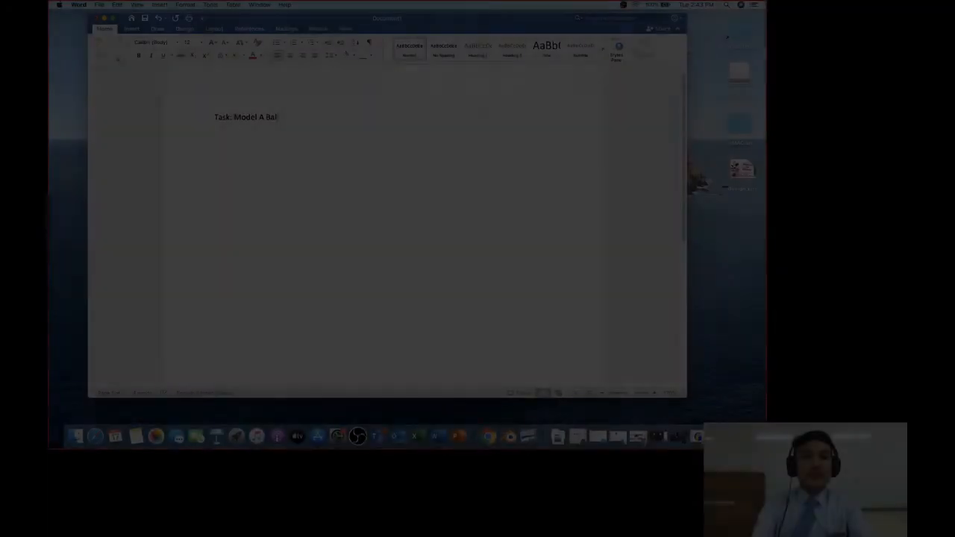
text((St)
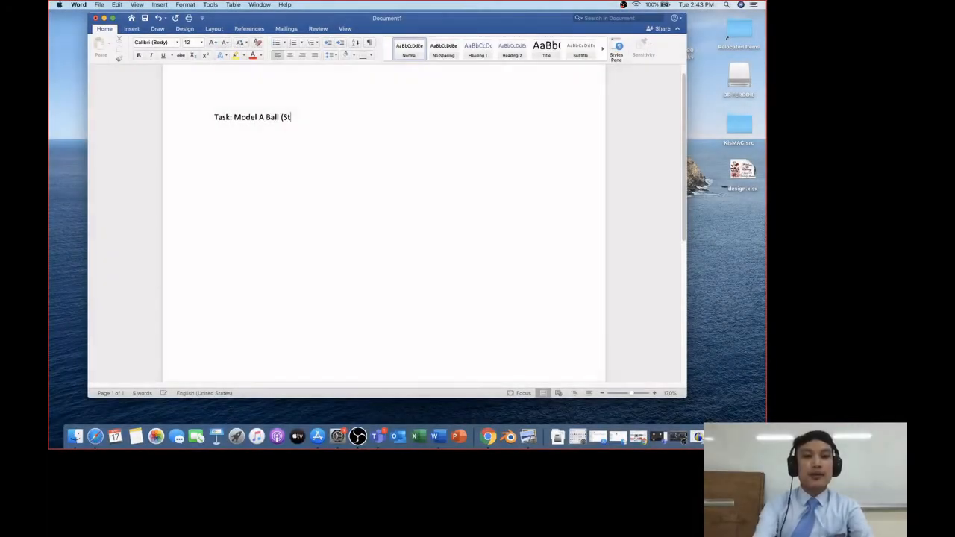
text(riped Ball)
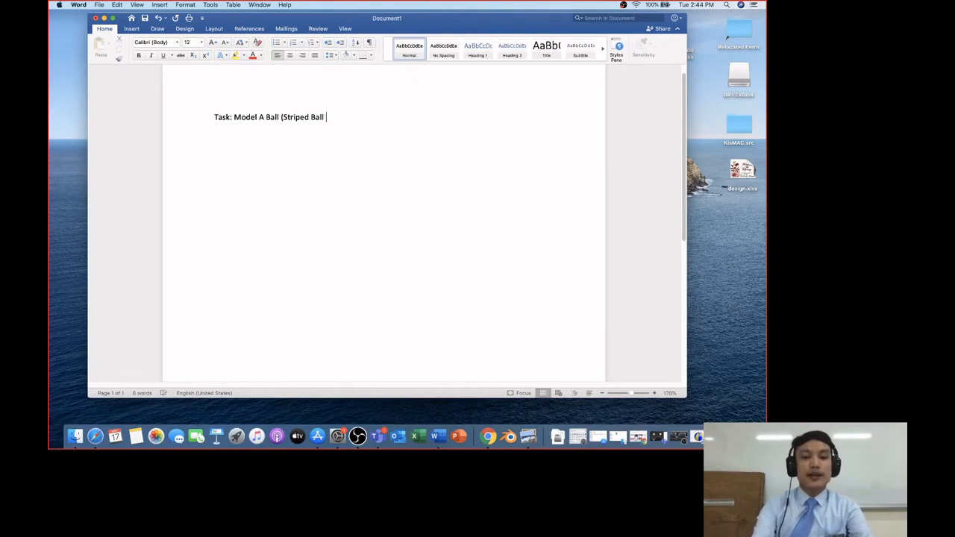
key(BackSpace)
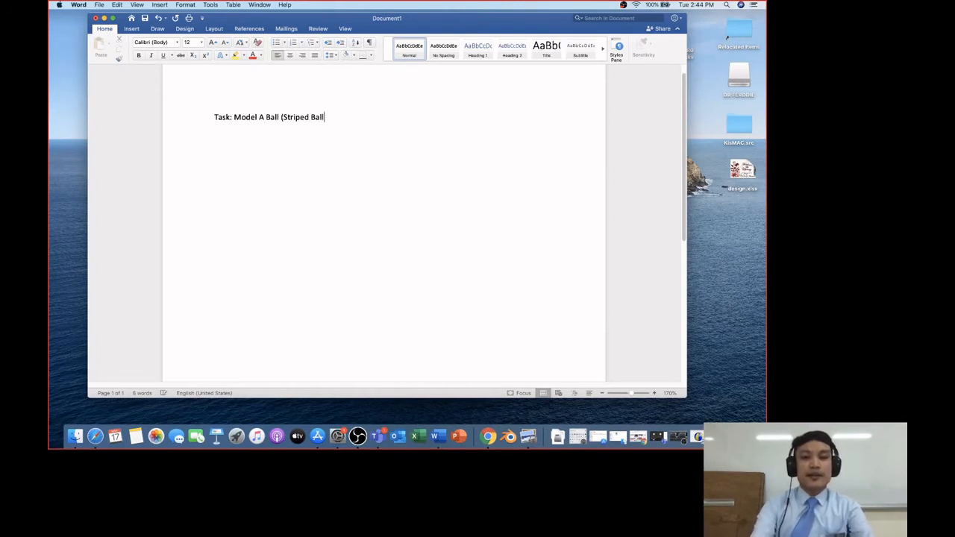
text())
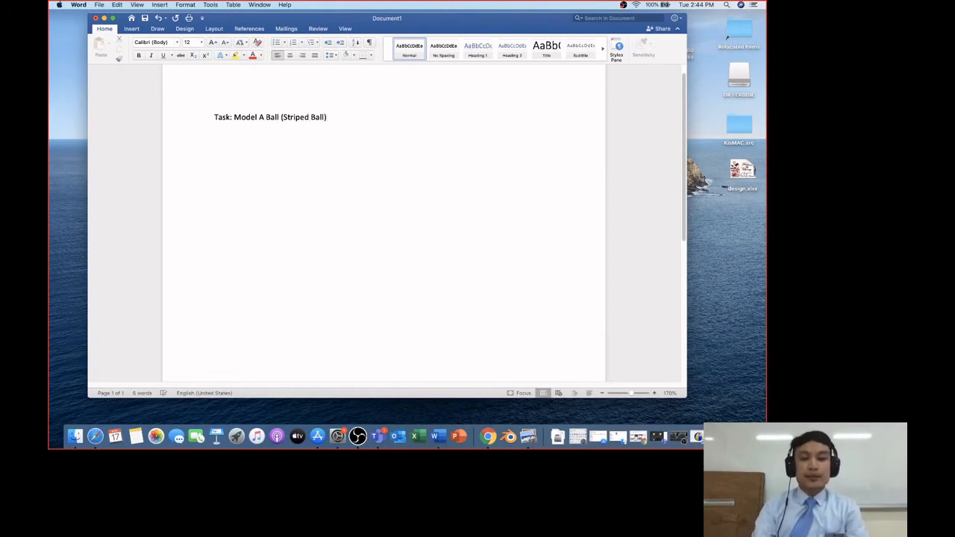
Check the StripedBall.png reference image and extend the task line with ": Red, Blu and Yellow"
click(526, 436)
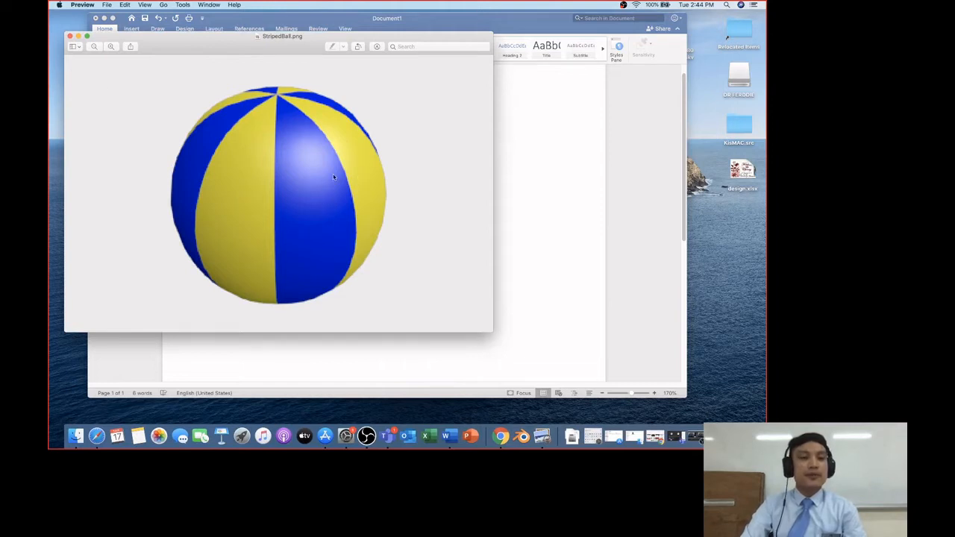
click(78, 36)
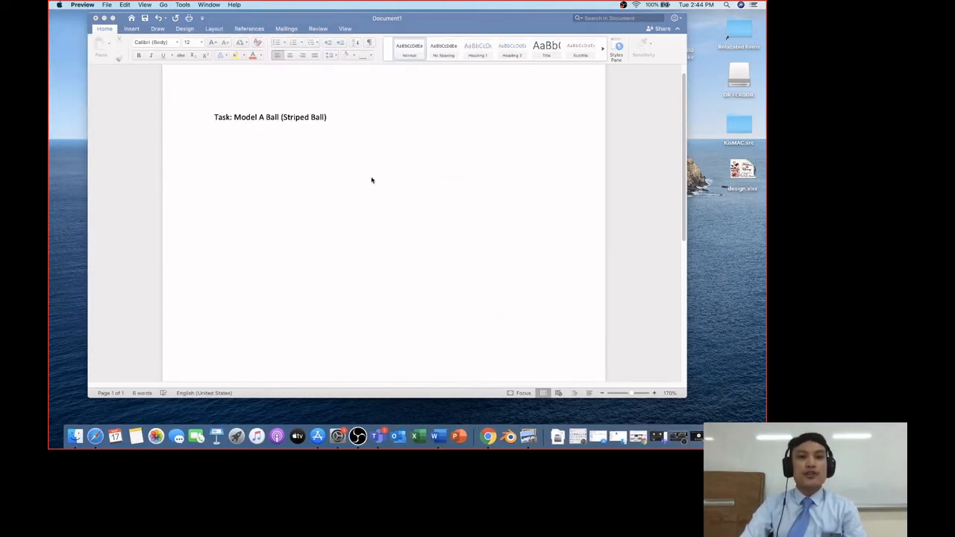
click(325, 118)
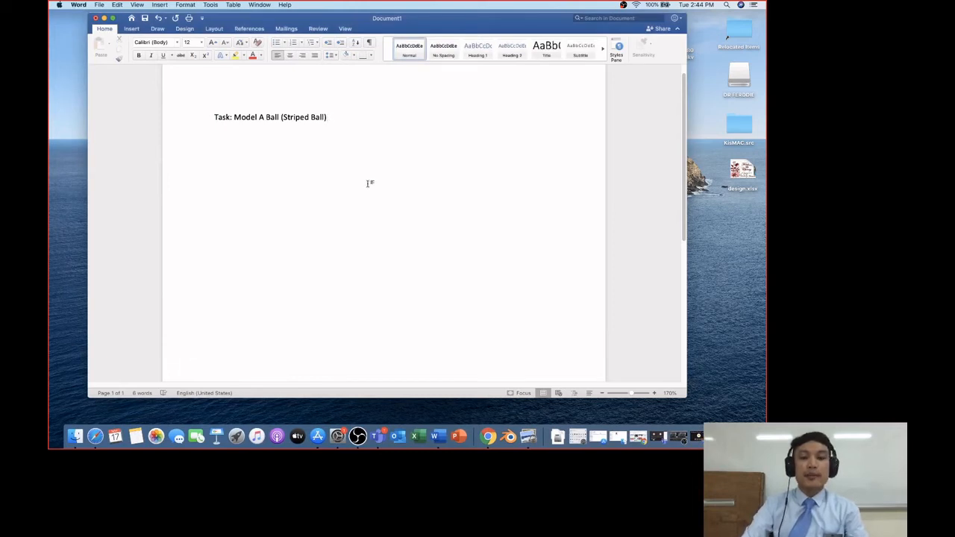
text(: red)
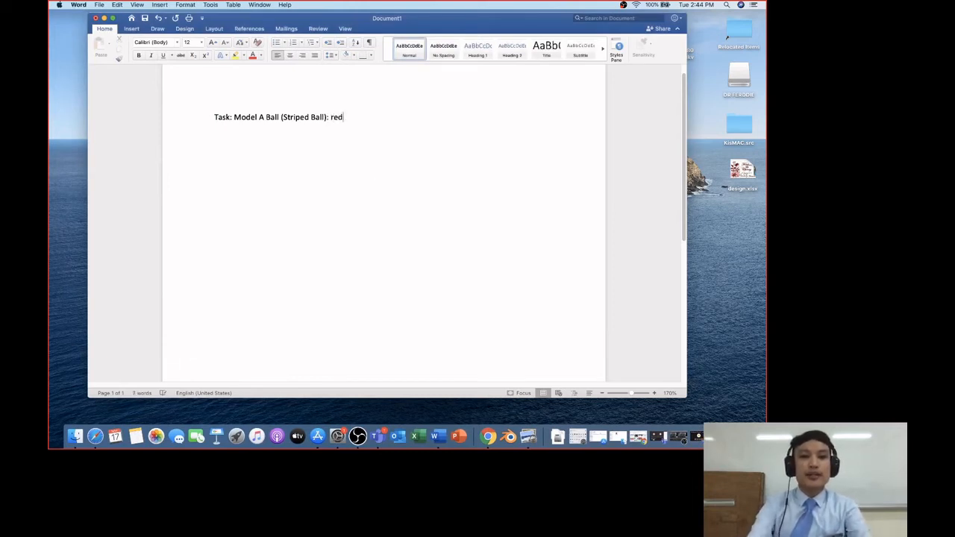
key(BackSpace)
key(BackSpace)
key(BackSpace)
text(Red, )
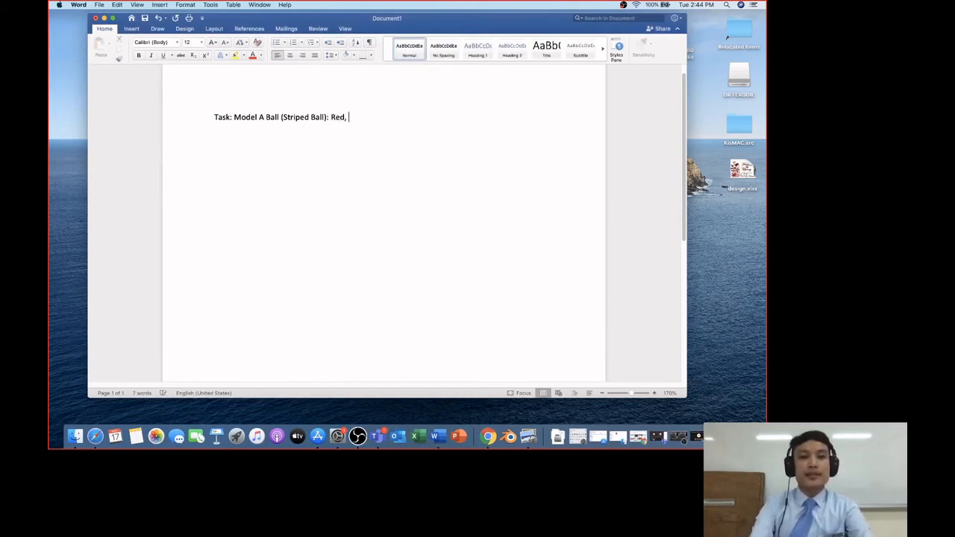
text(Blu)
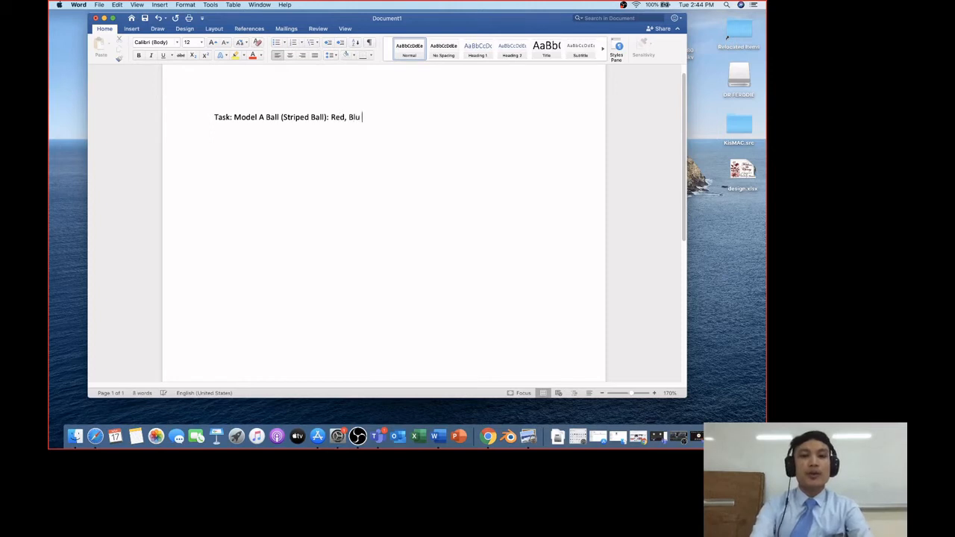
text( and Y)
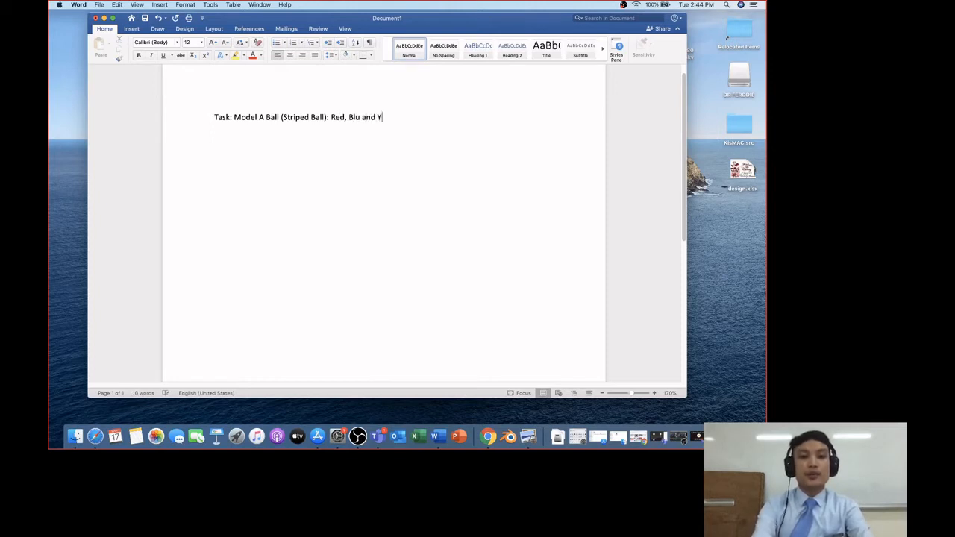
text(ellow)
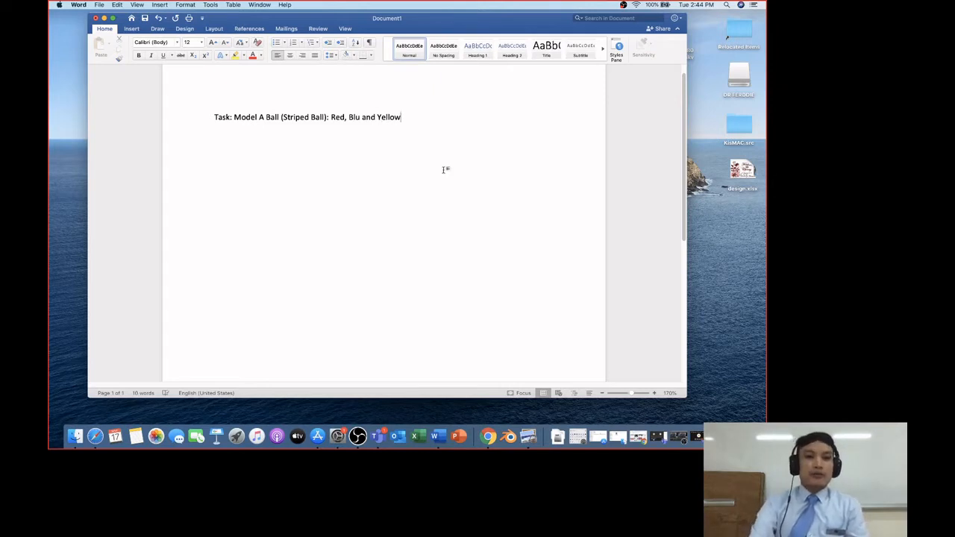
Add the heading "Part 1. Preparation" on a new line below the task line
key(Return)
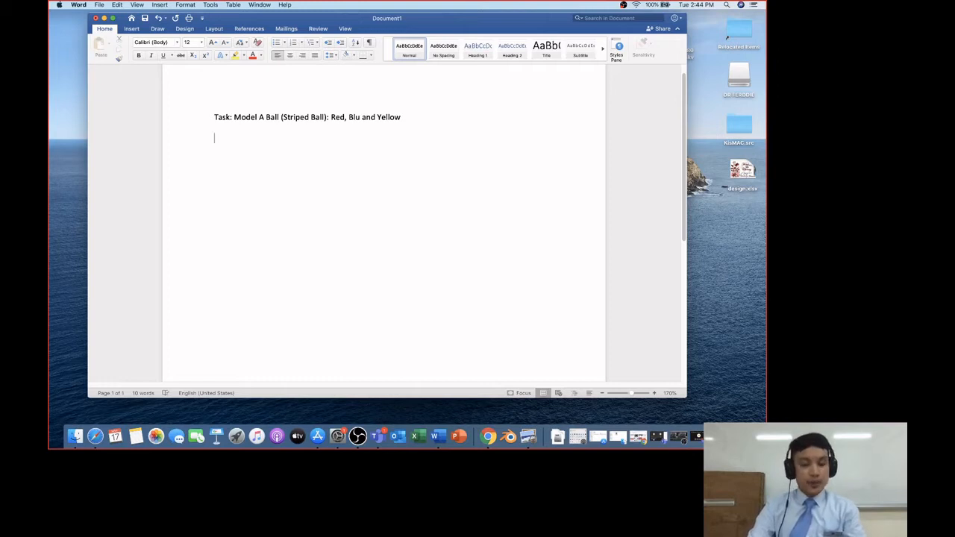
text(Part)
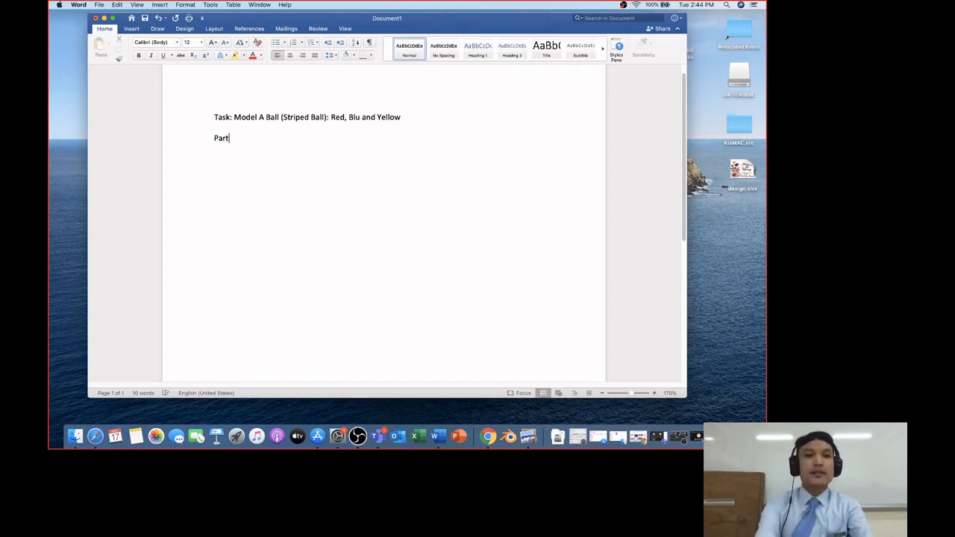
text( 1)
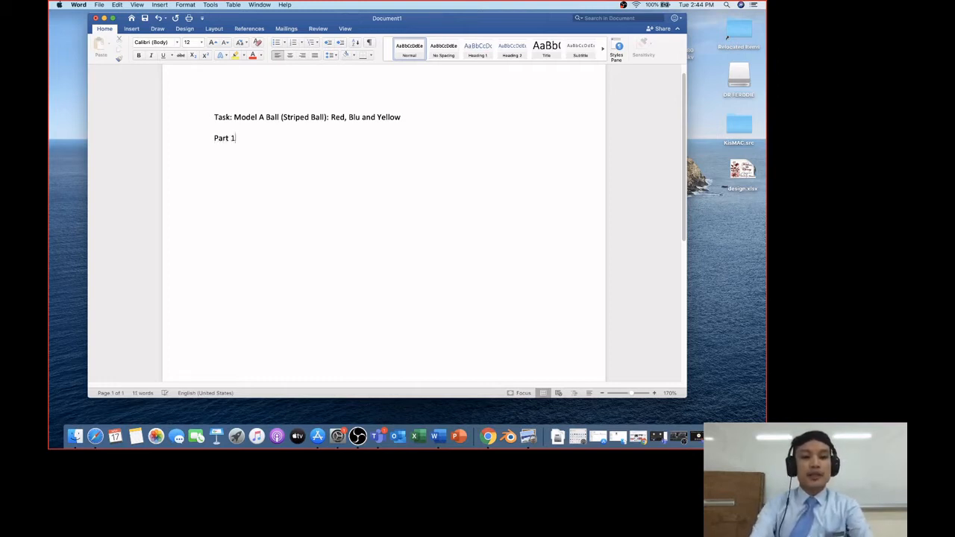
text(. P)
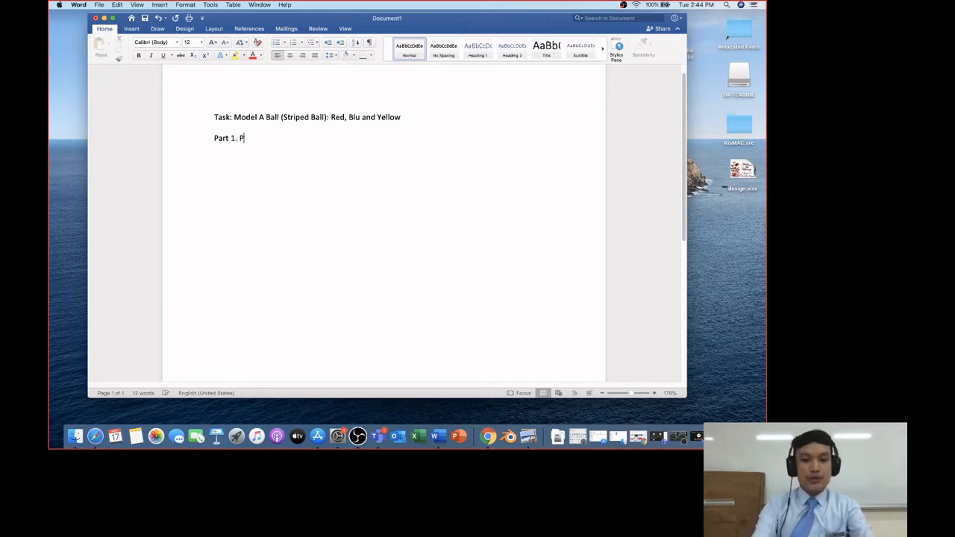
text(reparation   )
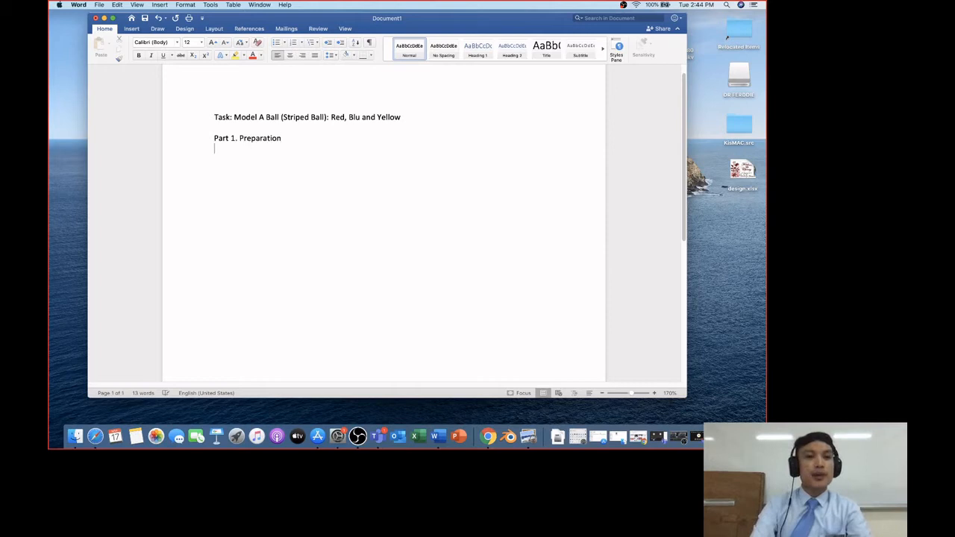
Add the heading "Part 2. Material Node" below Part 1, leaving blank space between the two
text(Pa)
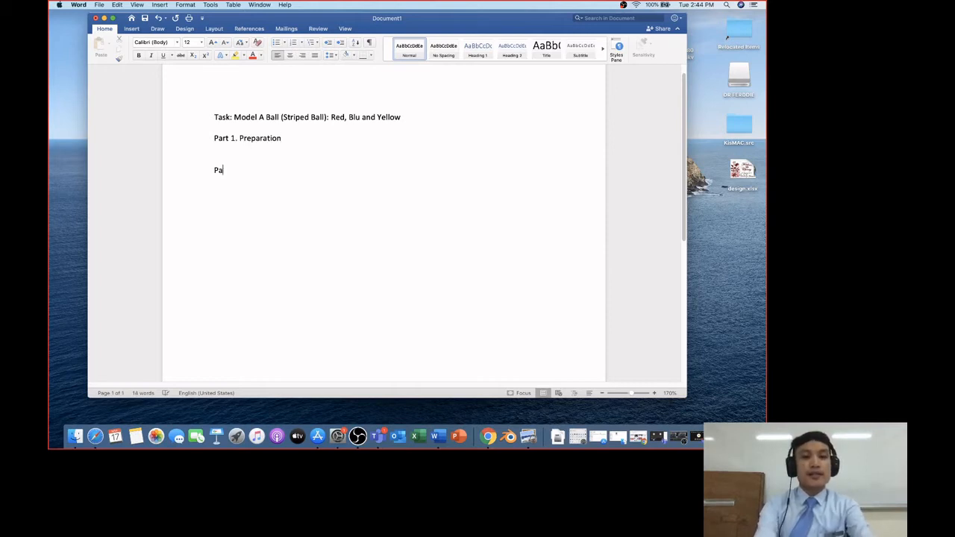
text(rt 2. )
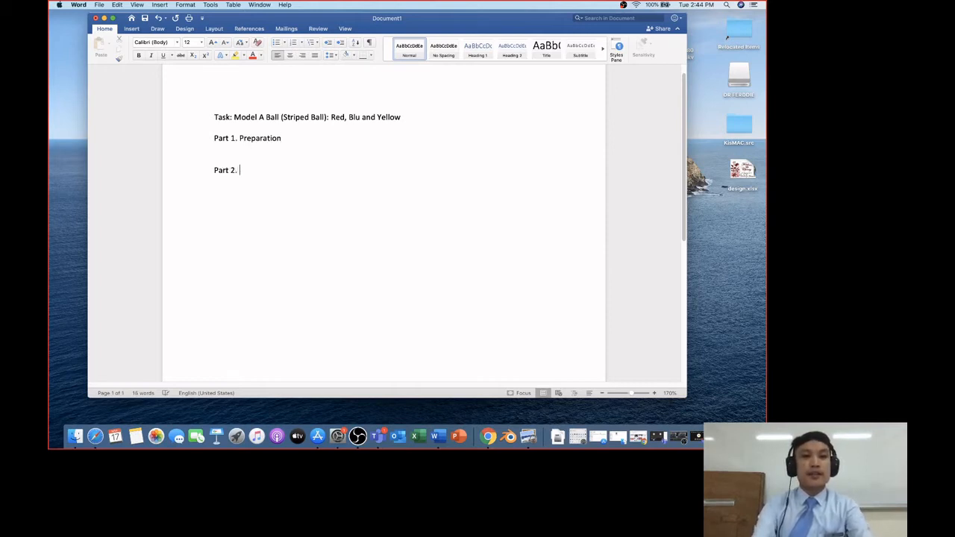
text(Ma)
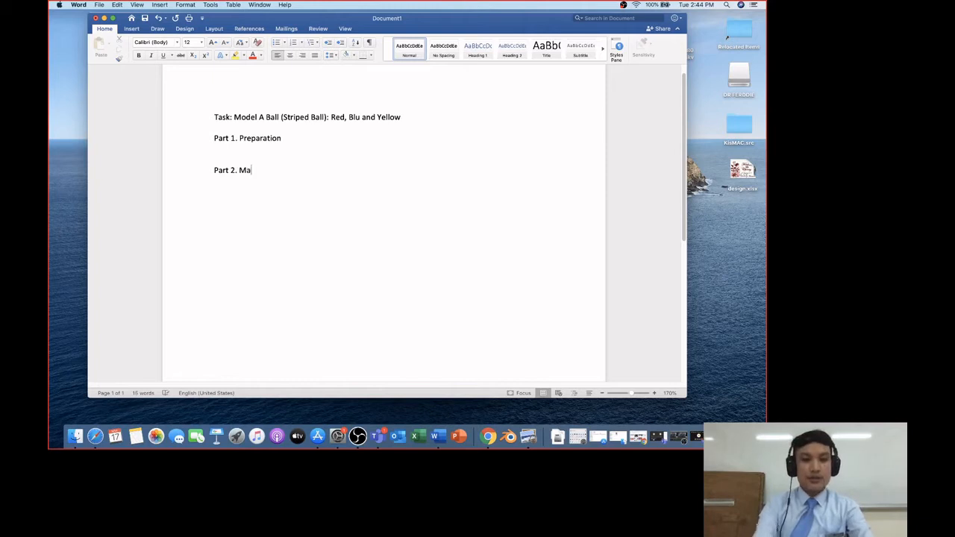
text(terial Node)
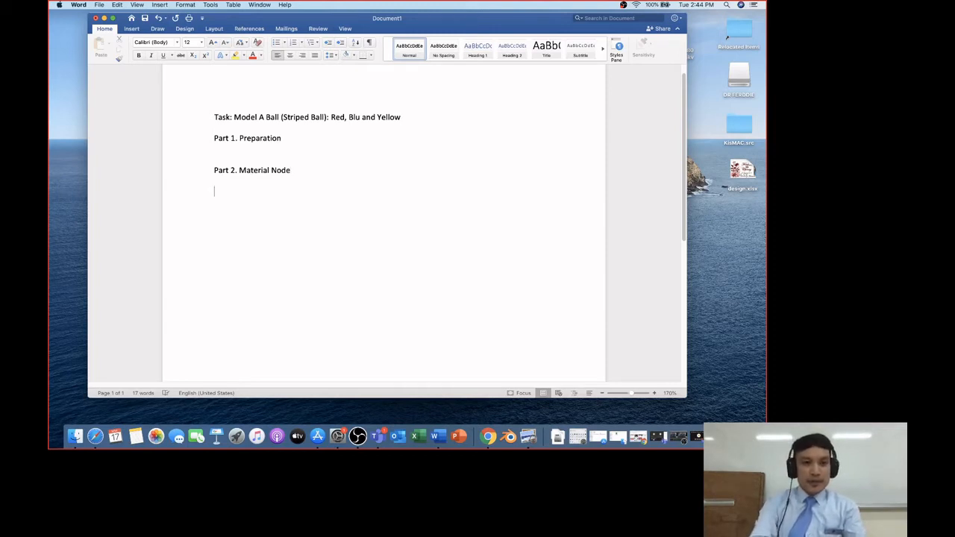
Add the heading "Part 3. Applying Material to the Object" below Part 2, with blank space between them
text(Part 3.)
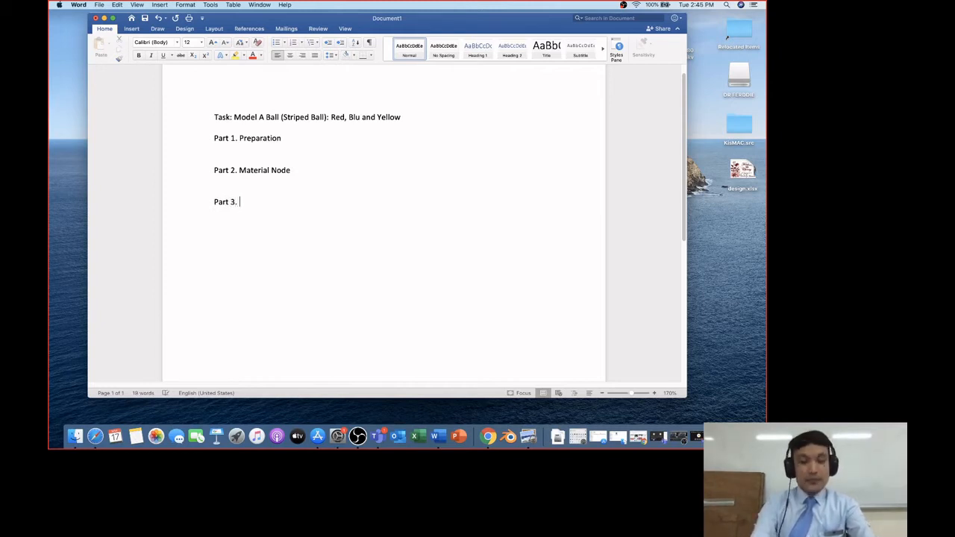
text( Applying)
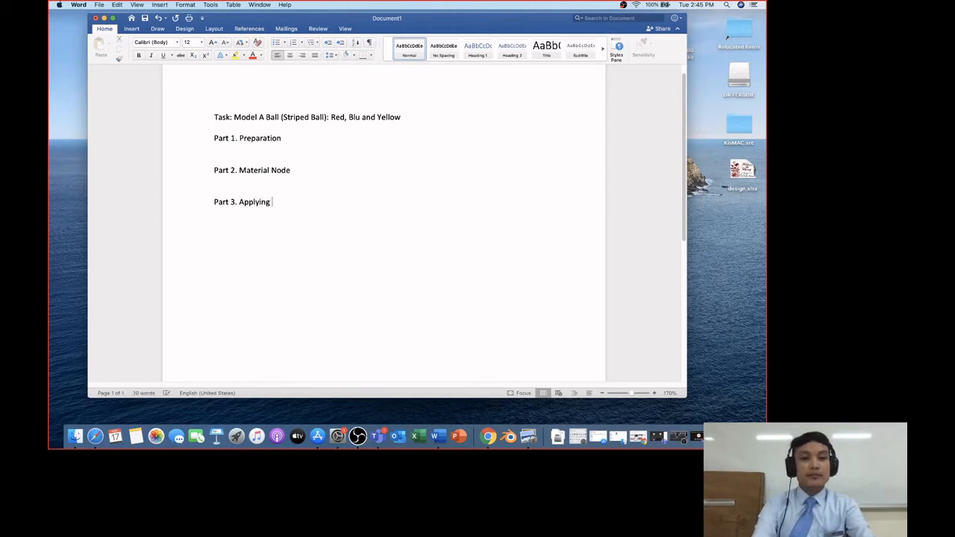
text( Material t)
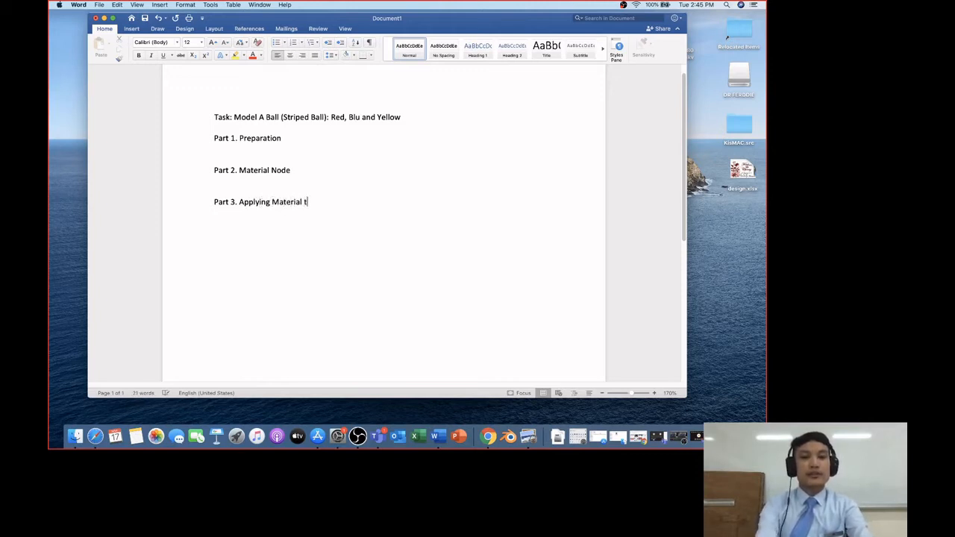
text(o )
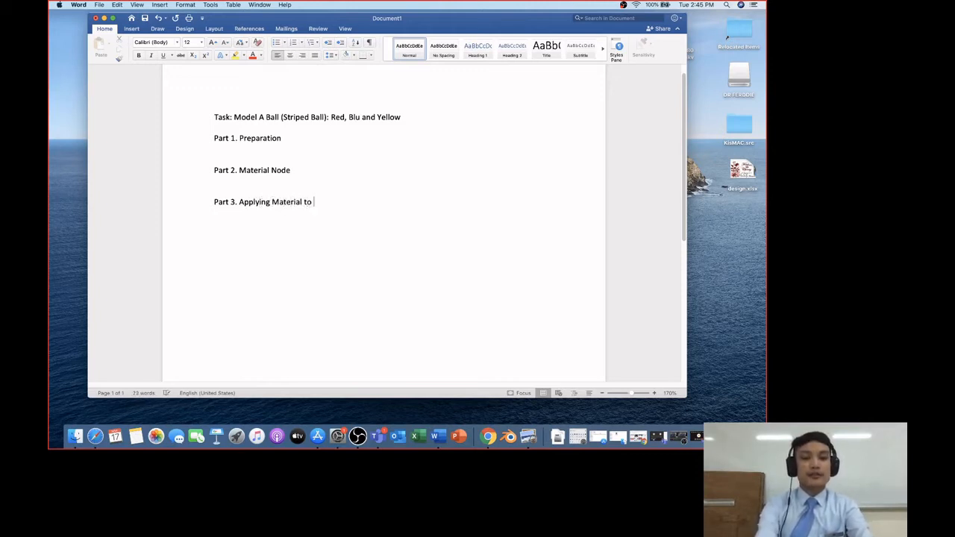
text(the Object  )
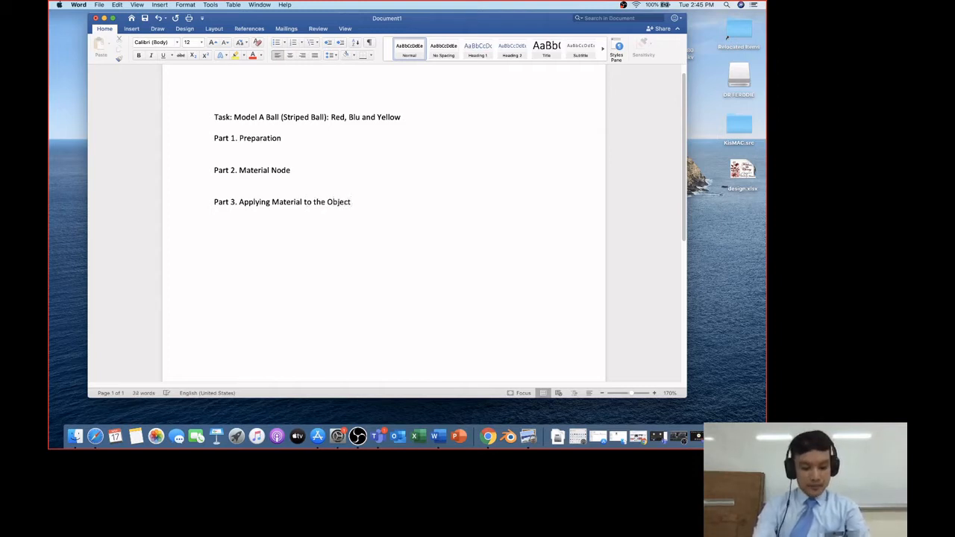
Add the heading "Part 4. Compositing: Node Editor – Shaders and Mix Shaders" below Part 3
text(Part )
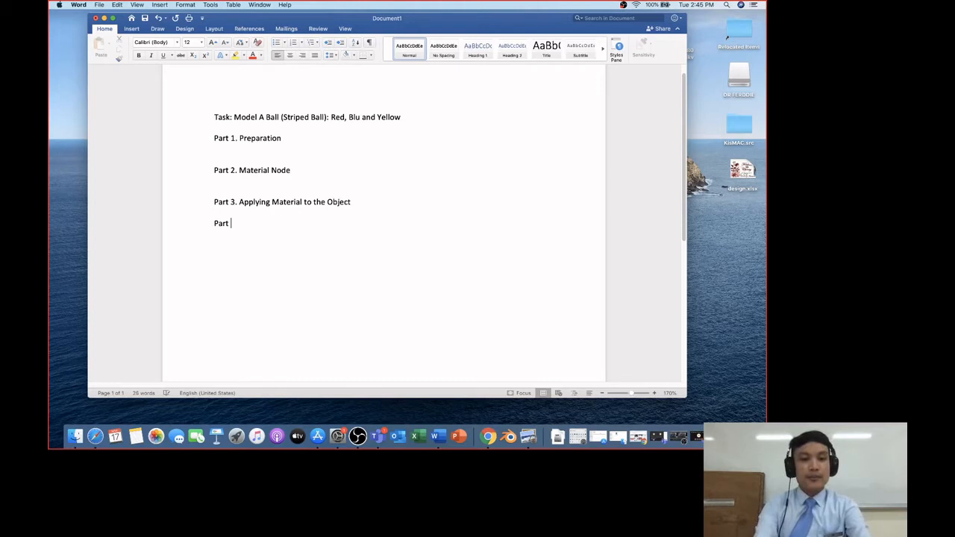
text(4. Com)
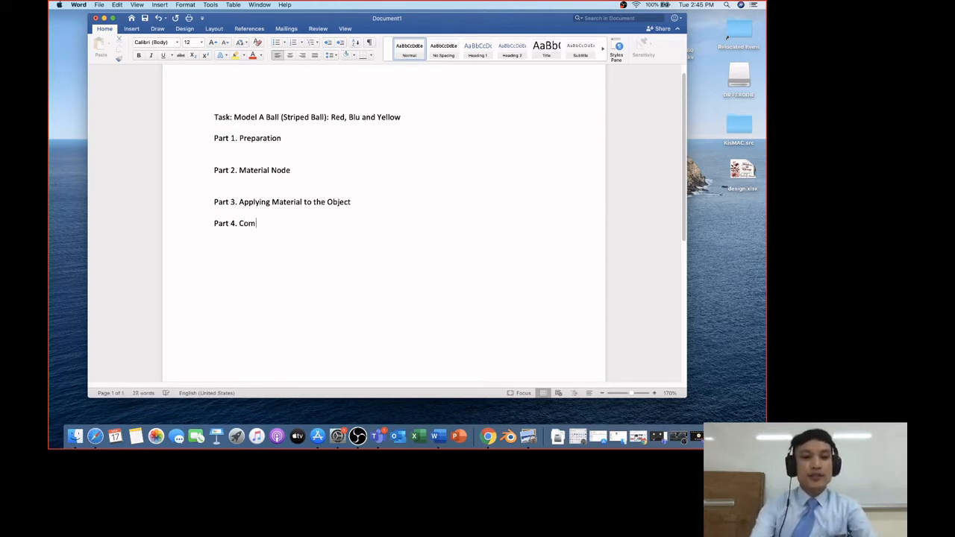
text(positing)
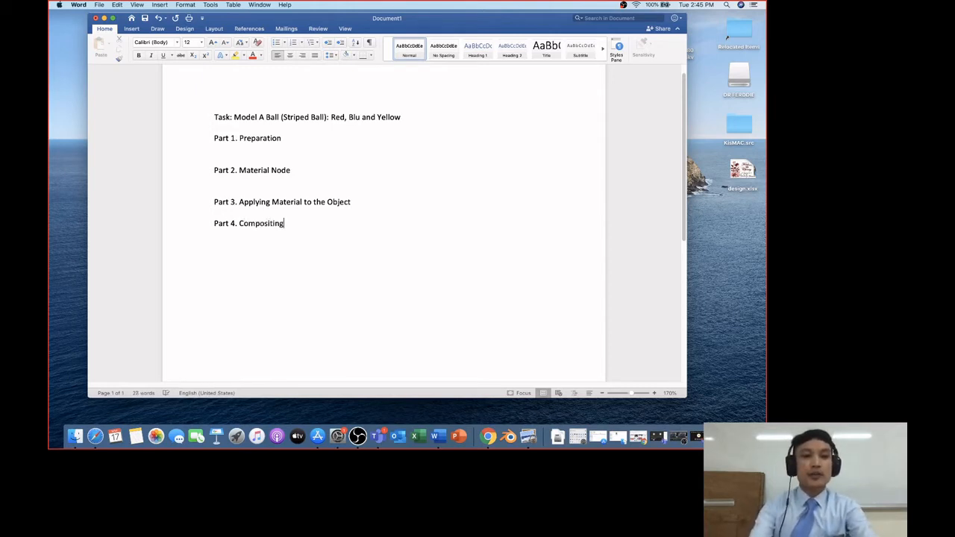
text(:)
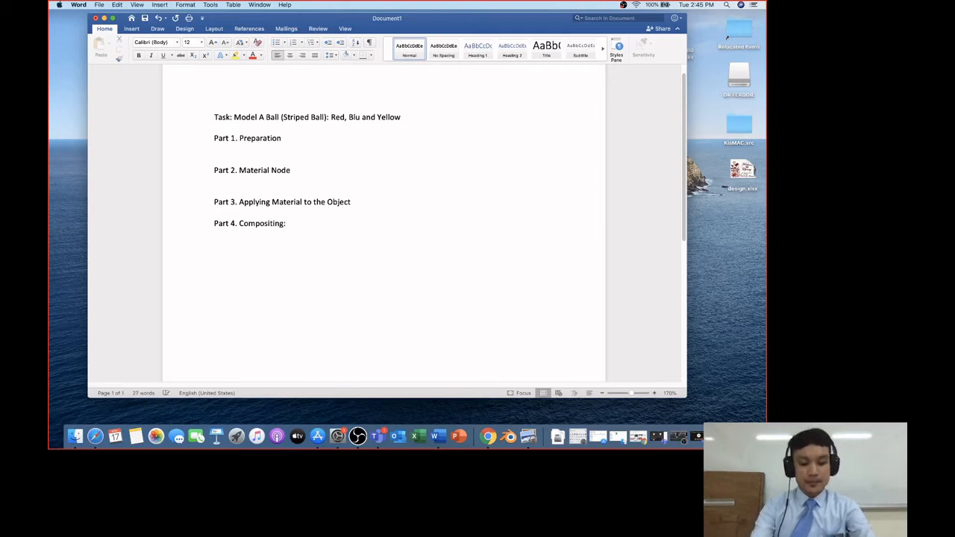
text( Node )
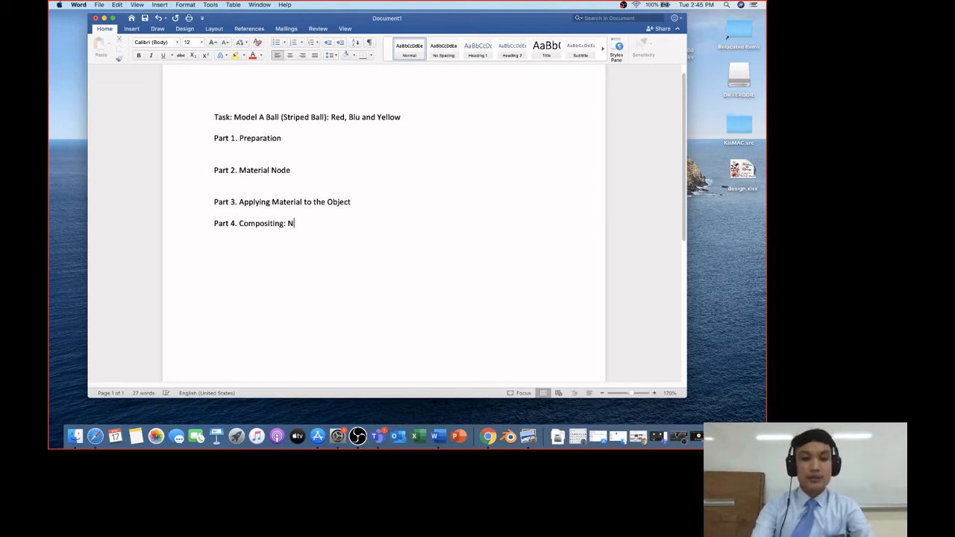
text(Editor -)
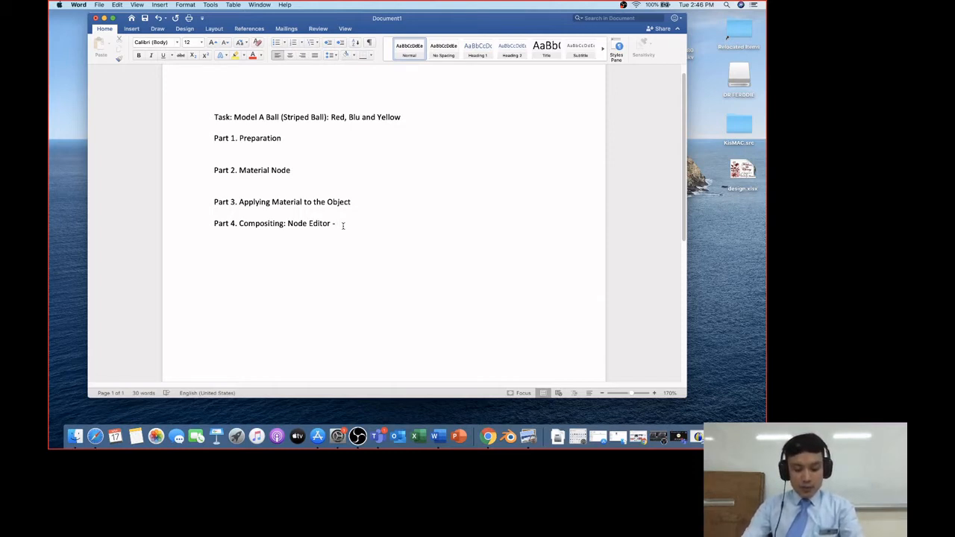
text(Shaders)
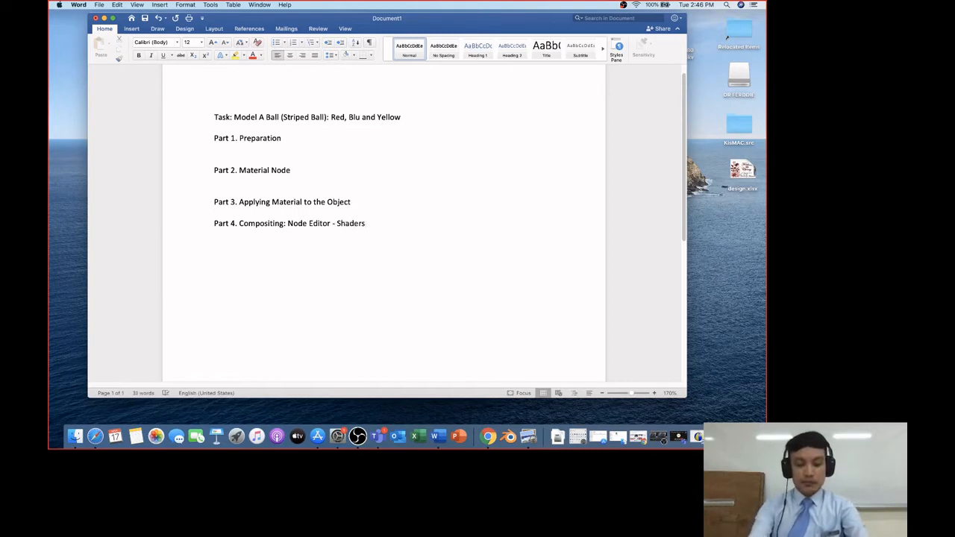
text( and Mix Shaders)
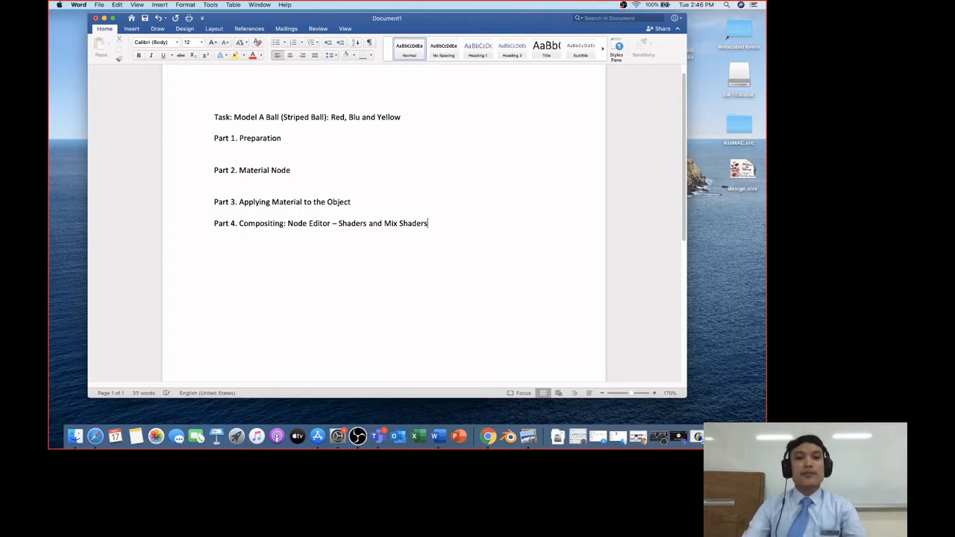
Add the heading "Part 5. Modifier" on a new line below Part 4
key(Return)
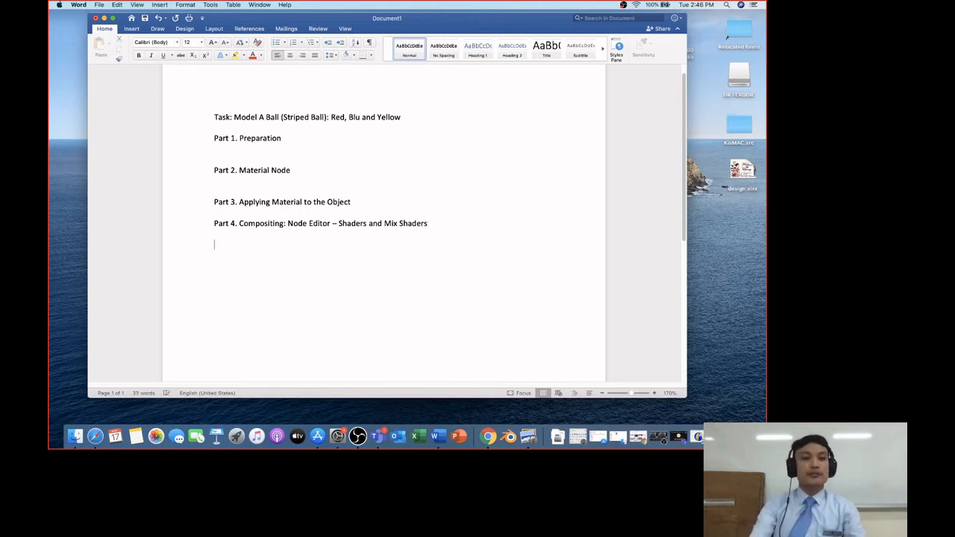
text(Part 5.)
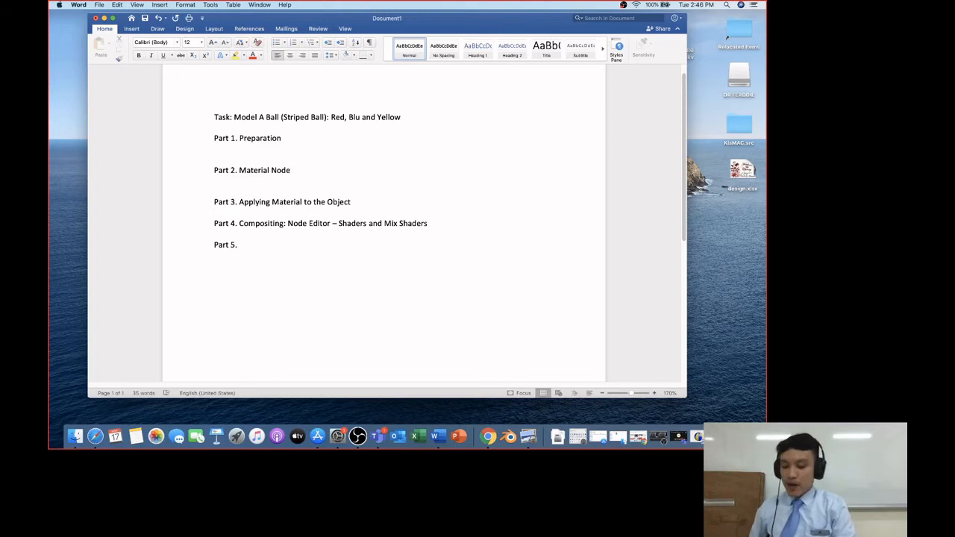
text(Modif)
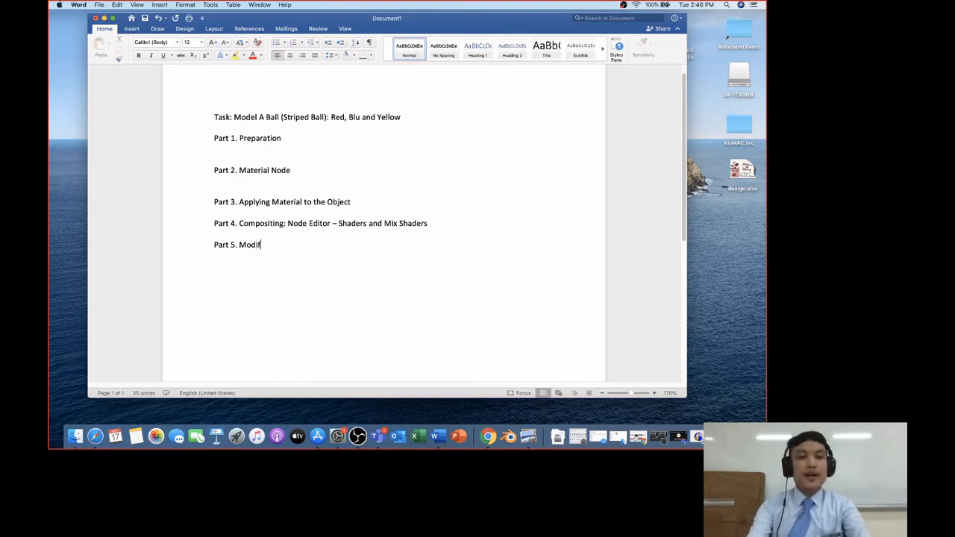
text(ier)
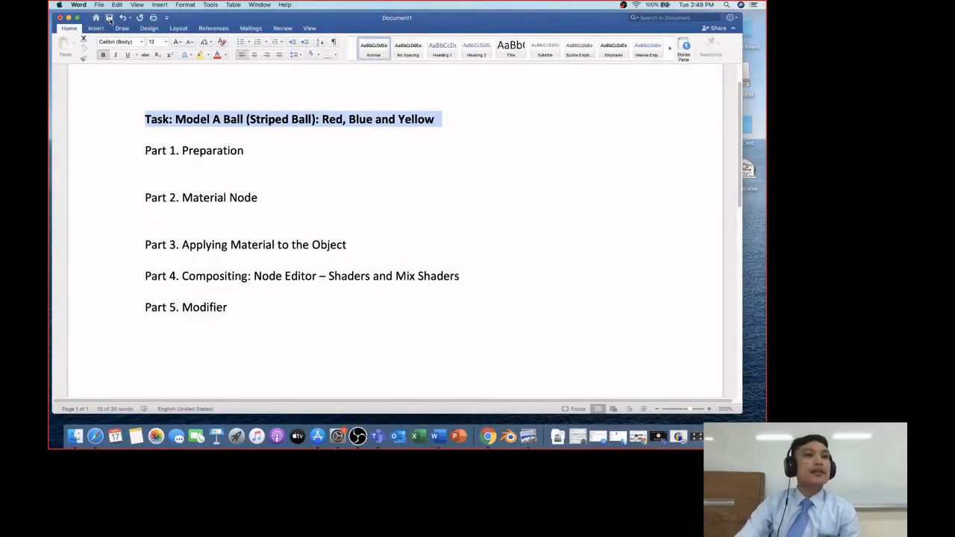
Save the document to the Desktop under the name "Task 2 - Ball Modeling"
click(109, 17)
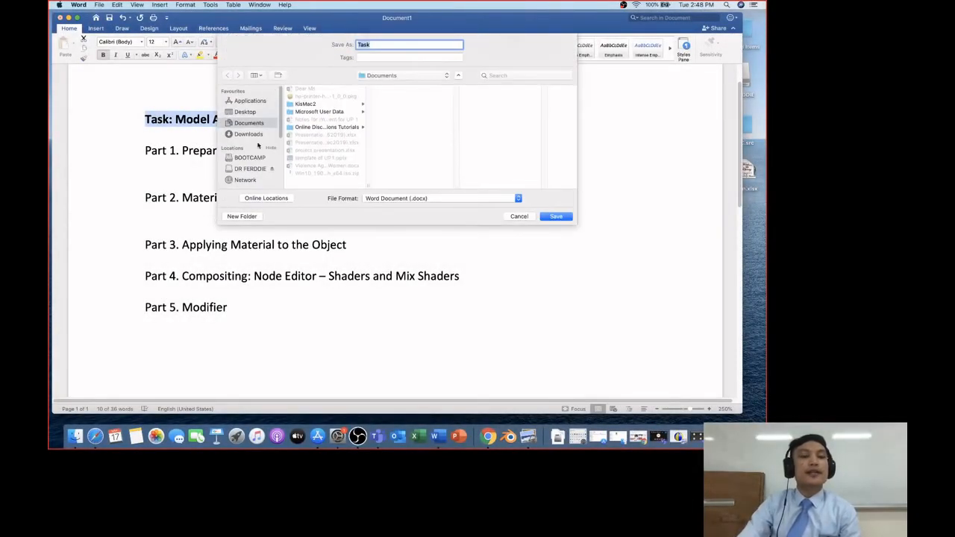
click(246, 112)
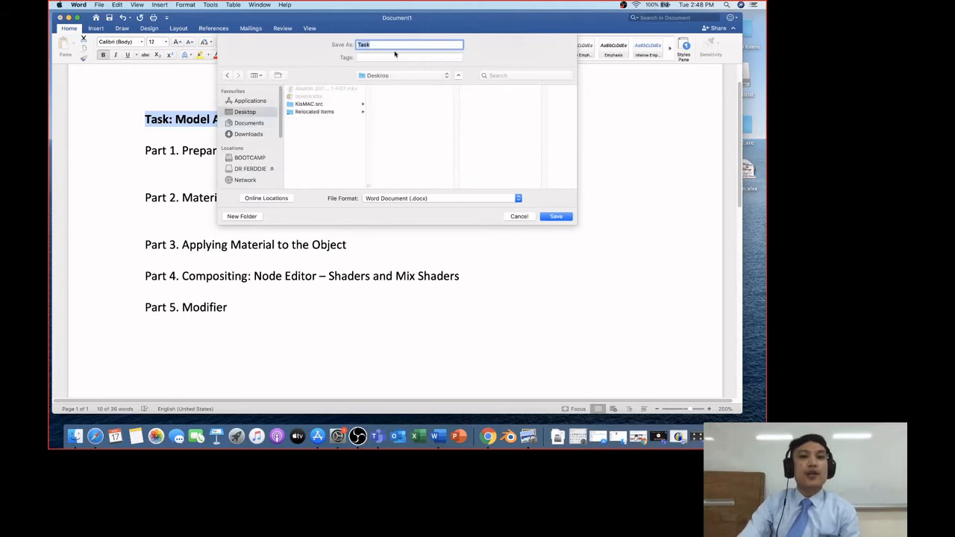
text(Task 2)
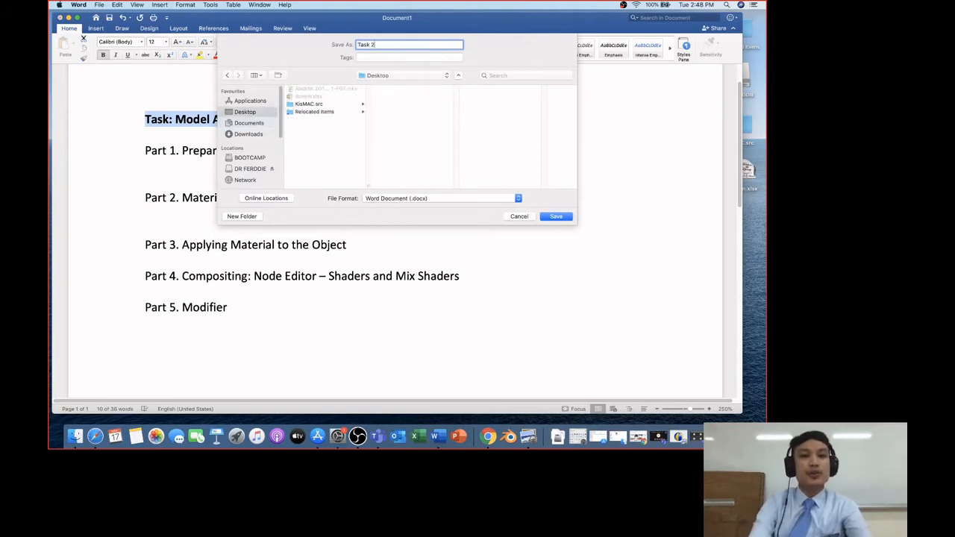
text( - Ball Model)
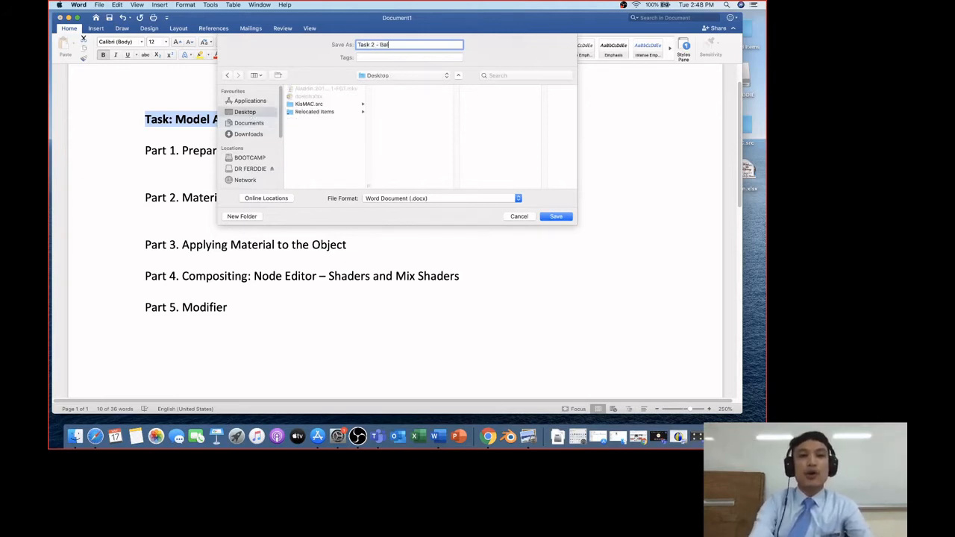
text(ing)
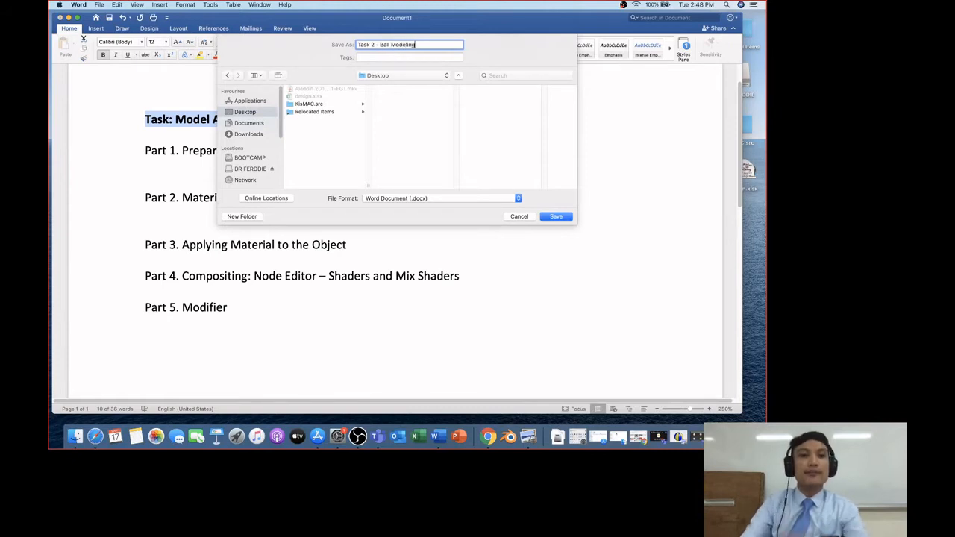
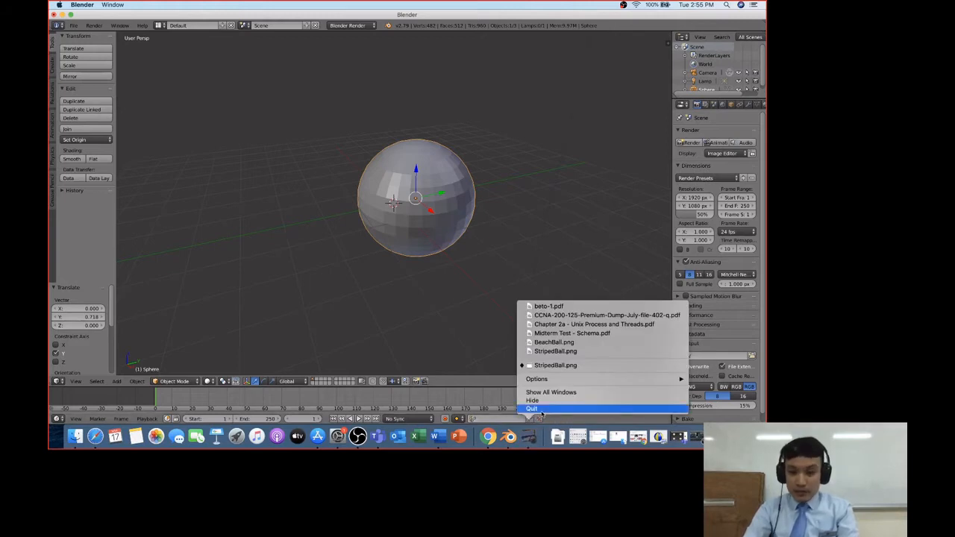
Quit the image viewer showing StripedBall.png and return to the Word document, on the empty line just above Part 3
click(538, 409)
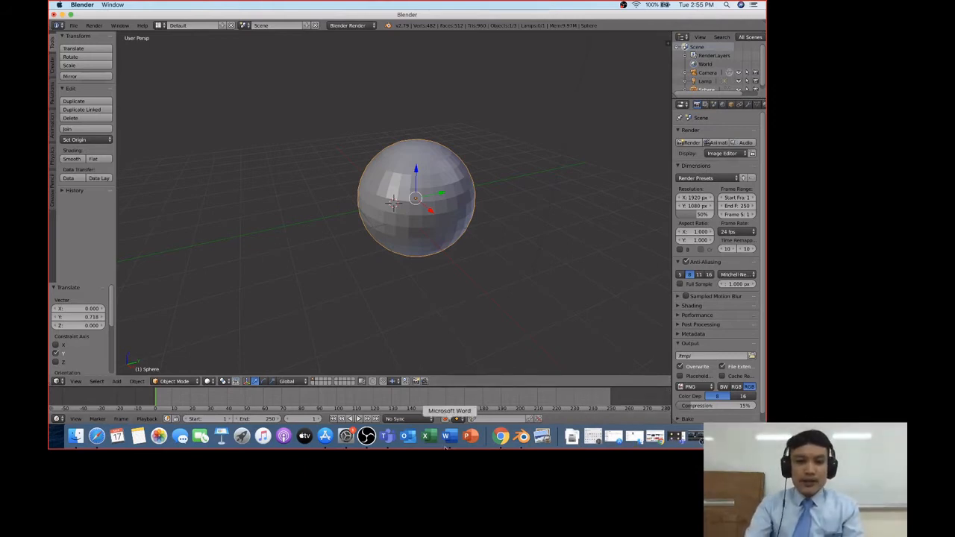
click(446, 439)
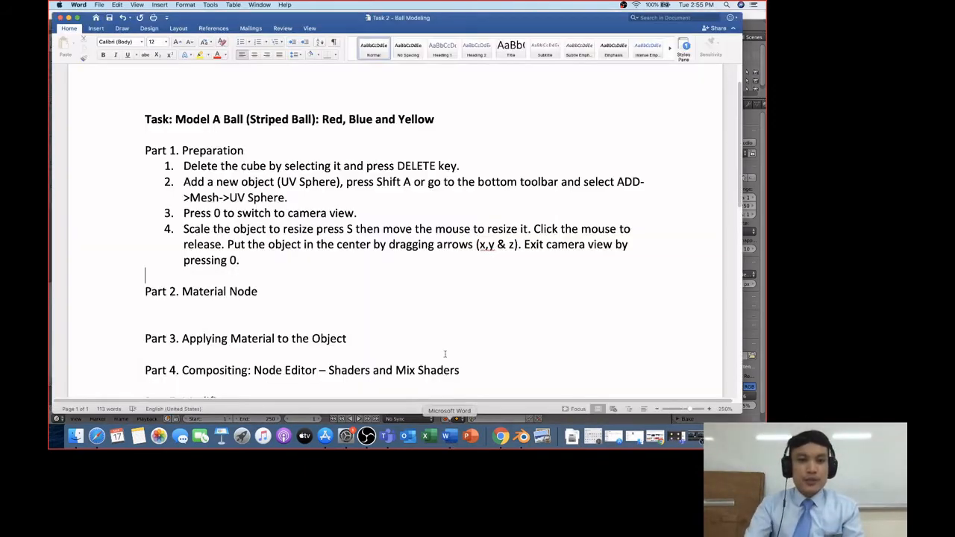
click(220, 317)
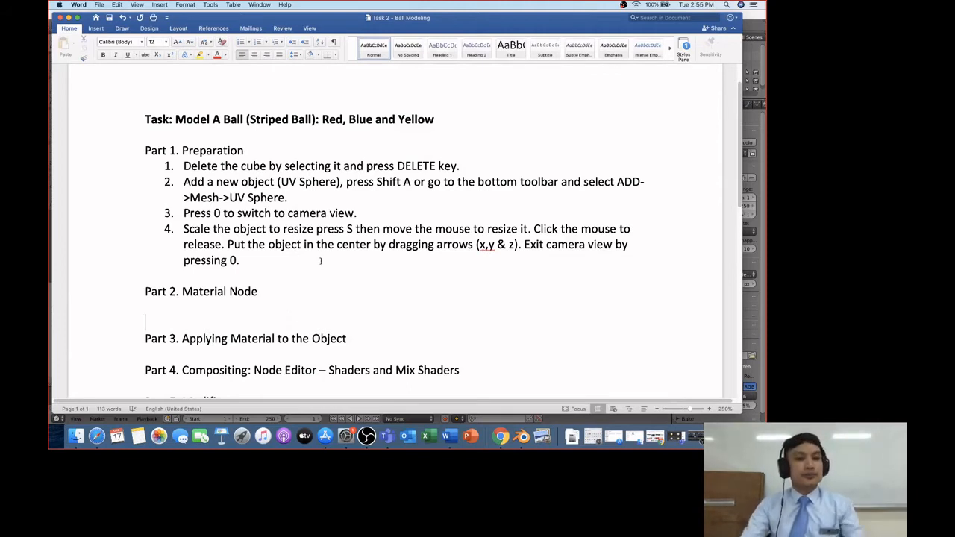
Start a numbered list at 5 on a new line below the heading "Part 2. Material Node"
scroll(318, 303, up, 1)
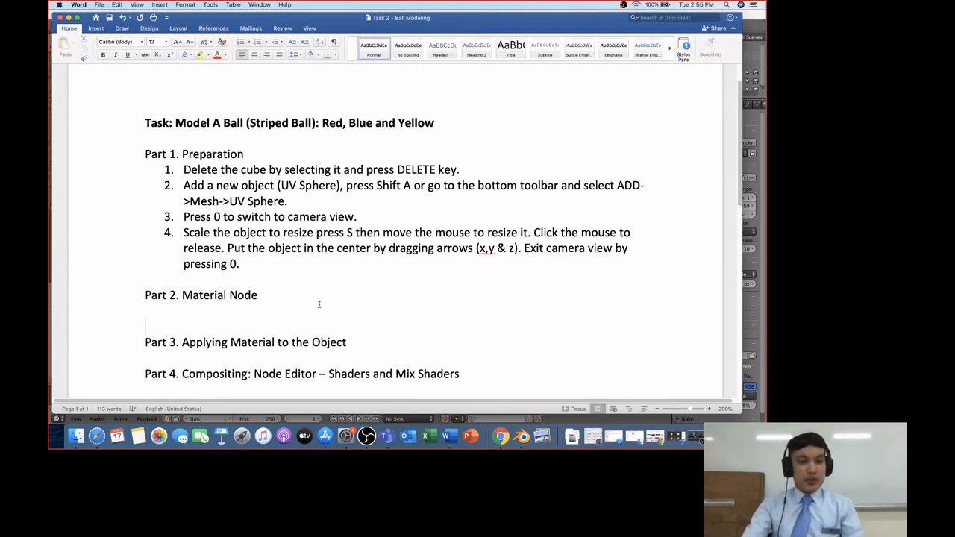
click(196, 313)
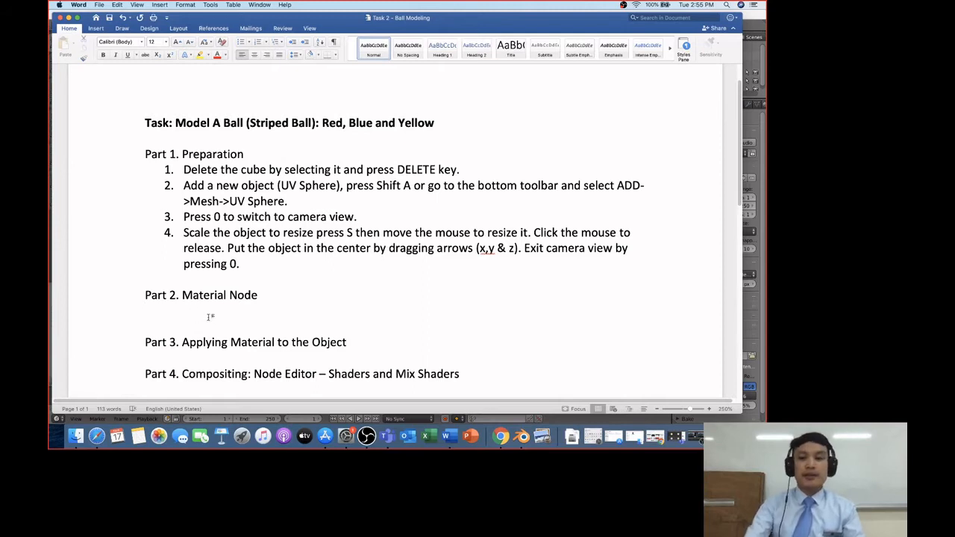
key(Return)
text(5.)
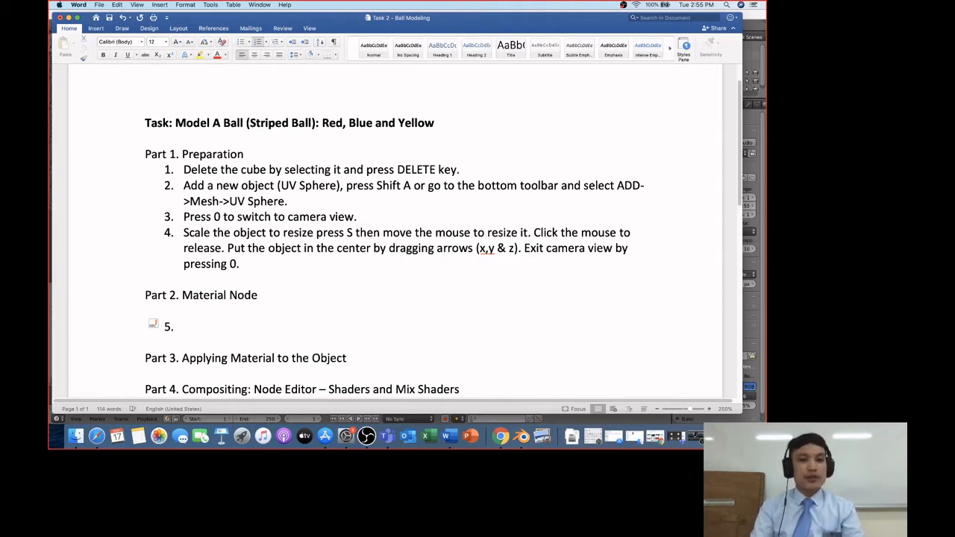
Write list item 5 as "Switch from Object Mode to Edit Mode"
text(Swit)
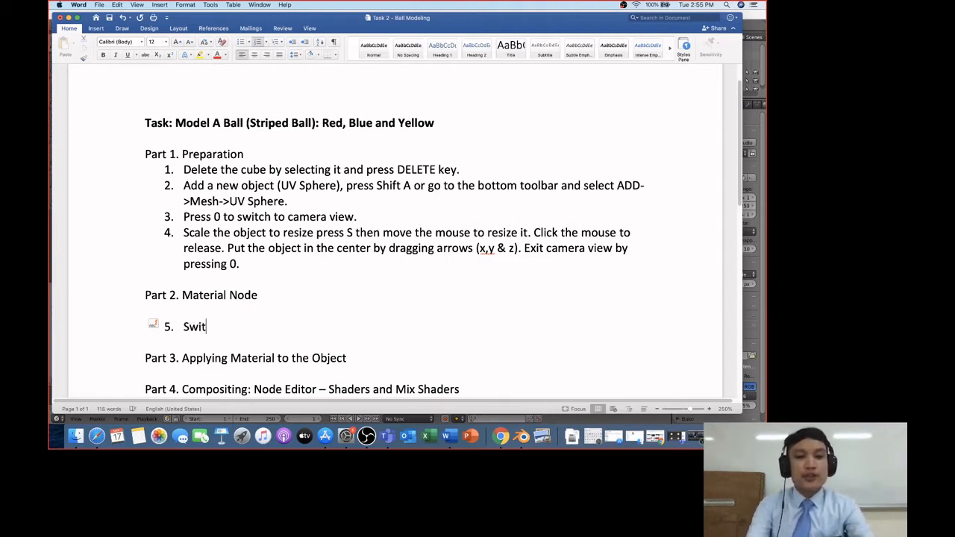
text(ch from Ob)
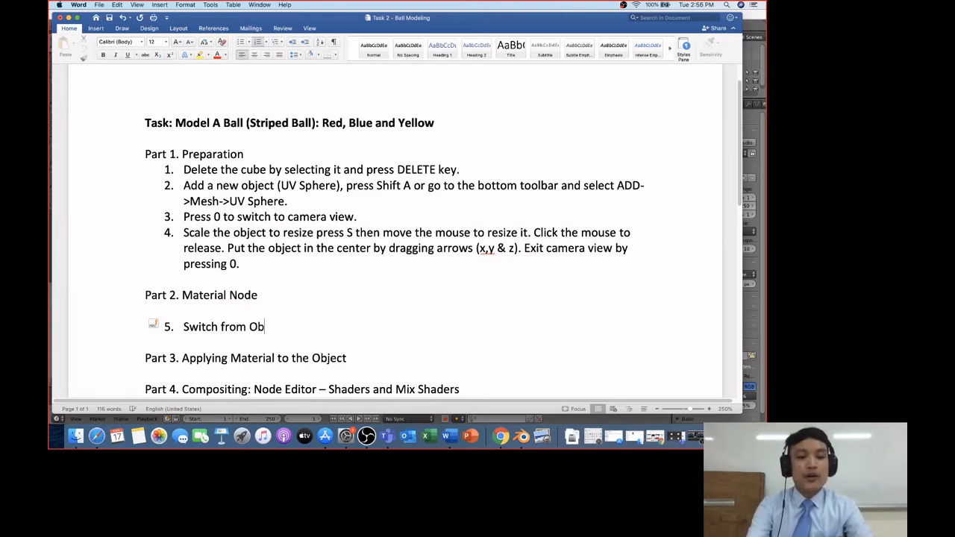
text(ject mode)
key(BackSpace)
key(BackSpace)
key(BackSpace)
key(BackSpace)
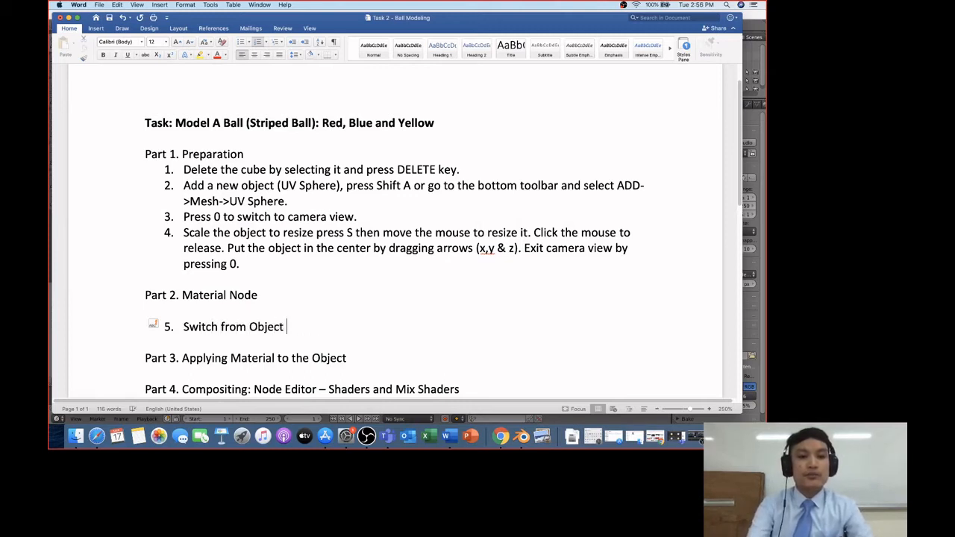
text(Mode to )
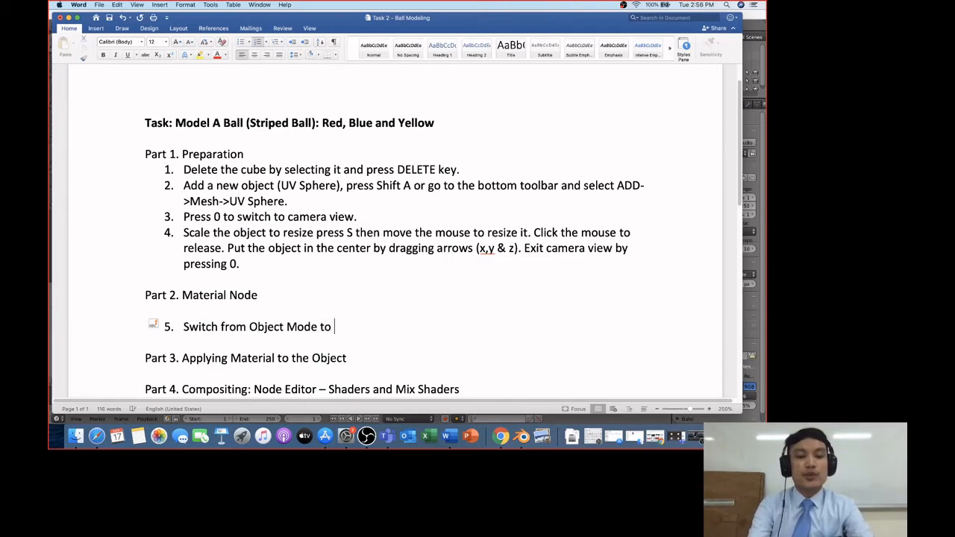
text(Edit Mod)
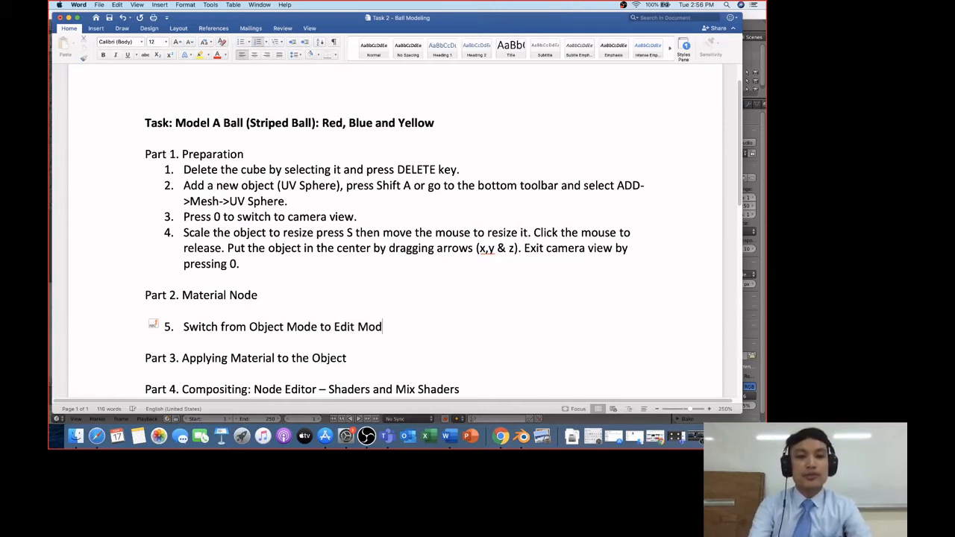
text(e by)
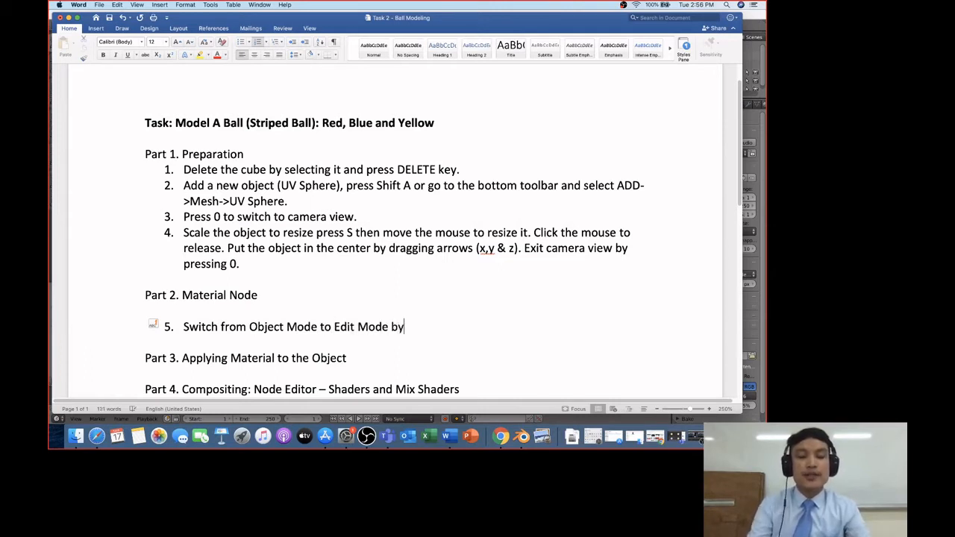
key(BackSpace)
key(BackSpace)
key(BackSpace)
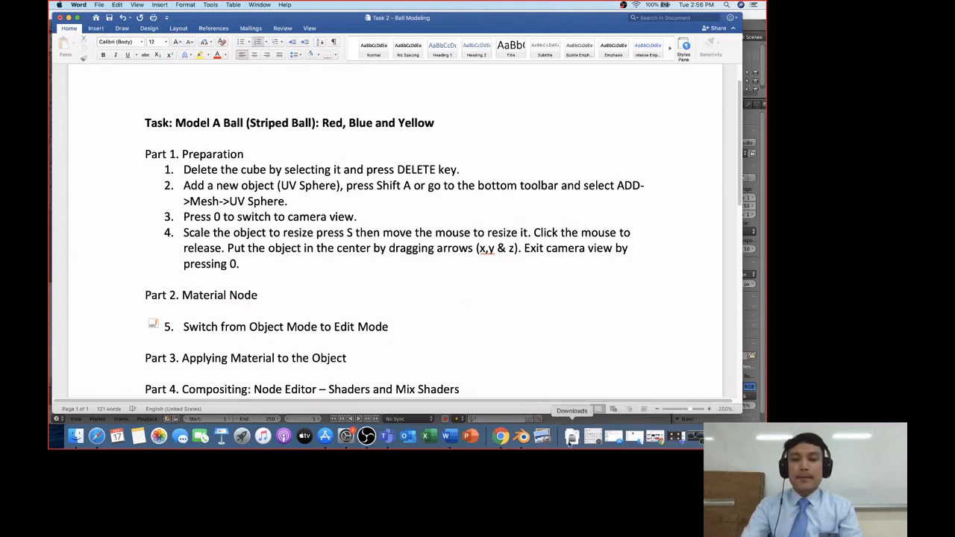
Check the mode selector in Blender, return to the Word document and complete item 5 with "by pressing TAB."
click(521, 436)
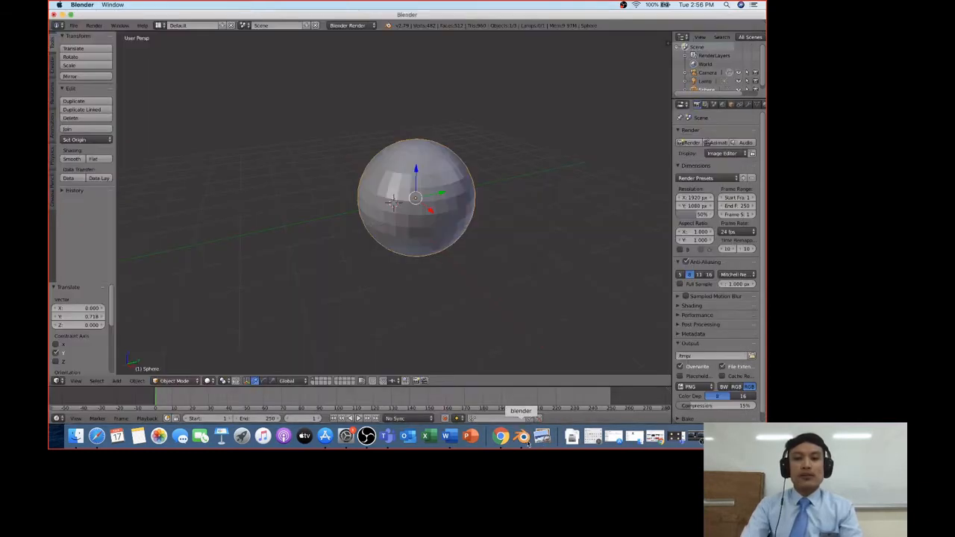
click(199, 385)
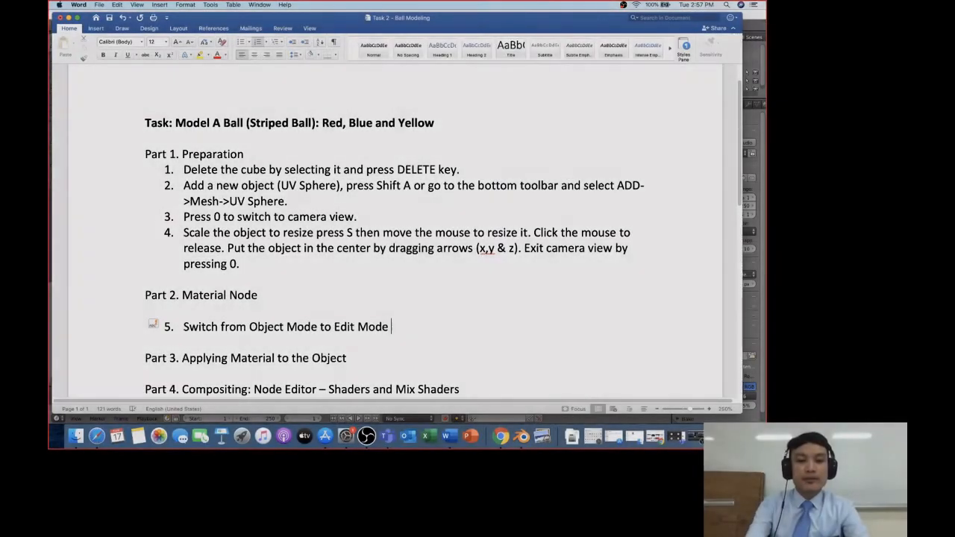
text(by pres)
key(BackSpace)
key(BackSpace)
key(BackSpace)
key(BackSpace)
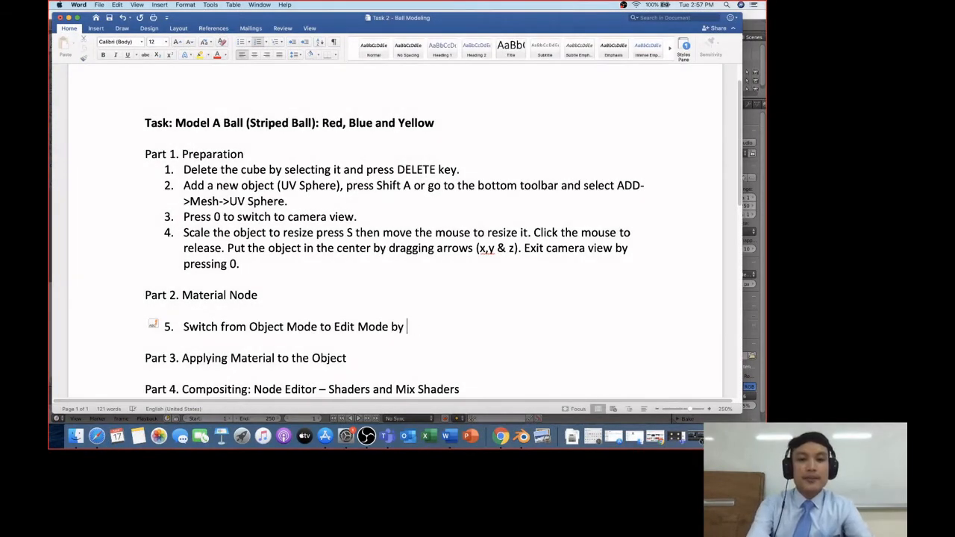
text(pressing TAB.)
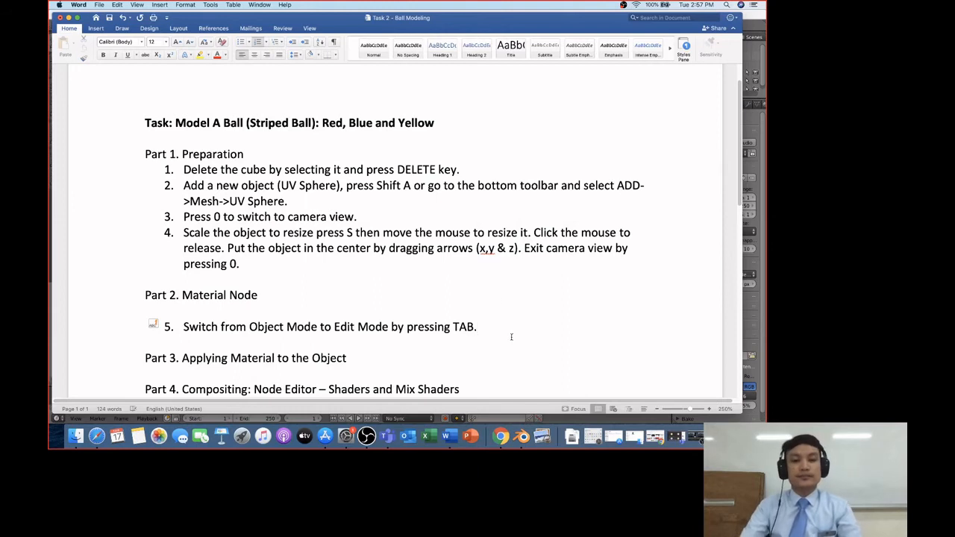
Switch to Blender and put the UV sphere into Edit Mode
click(521, 436)
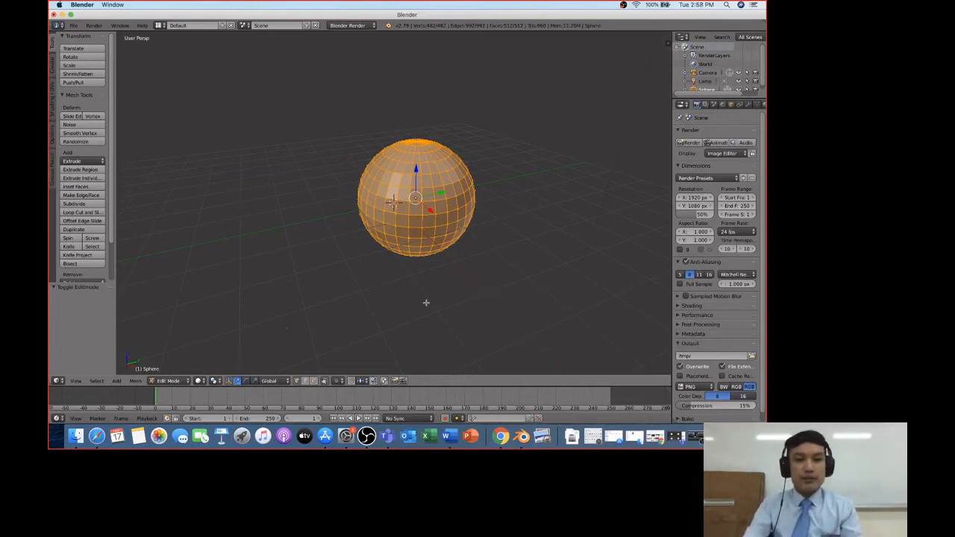
scroll(481, 279, down, 5)
scroll(481, 280, up, 8)
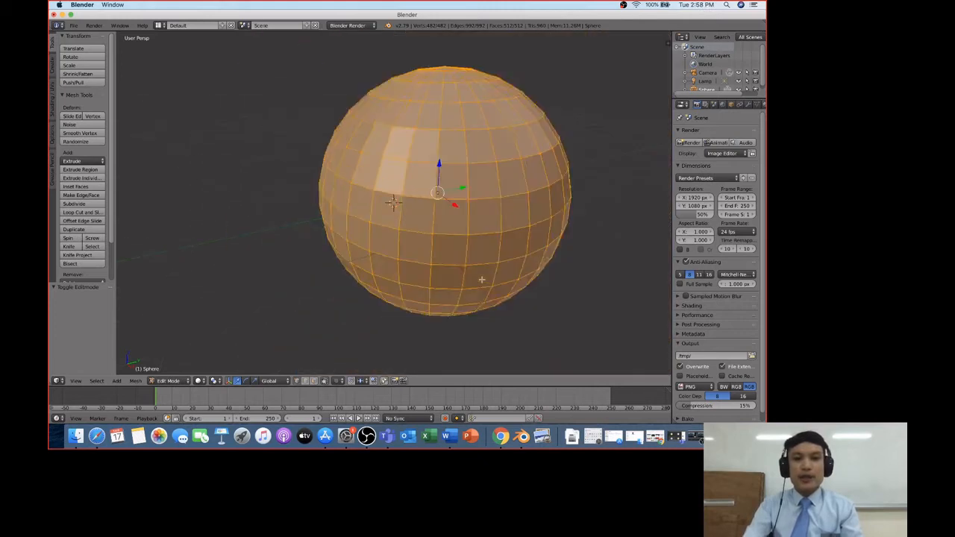
Examine the sphere's mesh grid in Edit Mode from several angles and distances
scroll(481, 280, up, 3)
scroll(481, 280, down, 3)
scroll(482, 280, up, 3)
scroll(482, 280, down, 4)
middle_drag(482, 280, 525, 260)
scroll(487, 293, up, 2)
scroll(486, 292, down, 2)
scroll(488, 291, down, 1)
scroll(526, 261, down, 1)
scroll(526, 262, down, 2)
scroll(525, 262, up, 5)
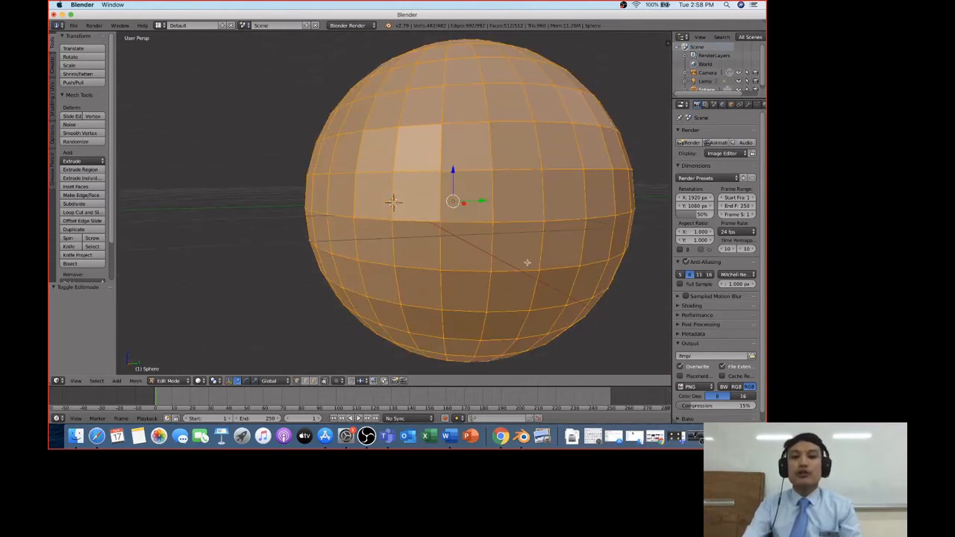
scroll(526, 262, down, 2)
middle_drag(544, 268, 542, 281)
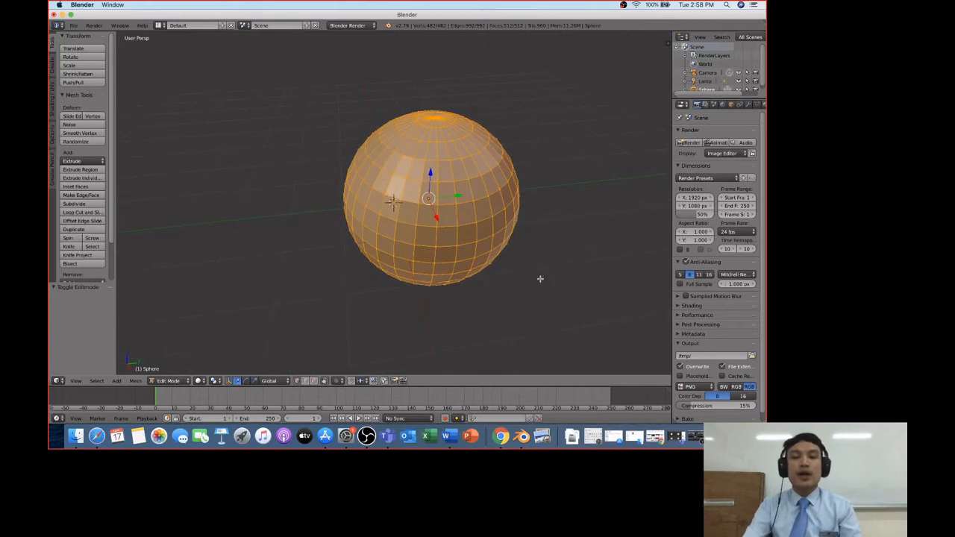
scroll(539, 275, up, 3)
scroll(542, 273, down, 7)
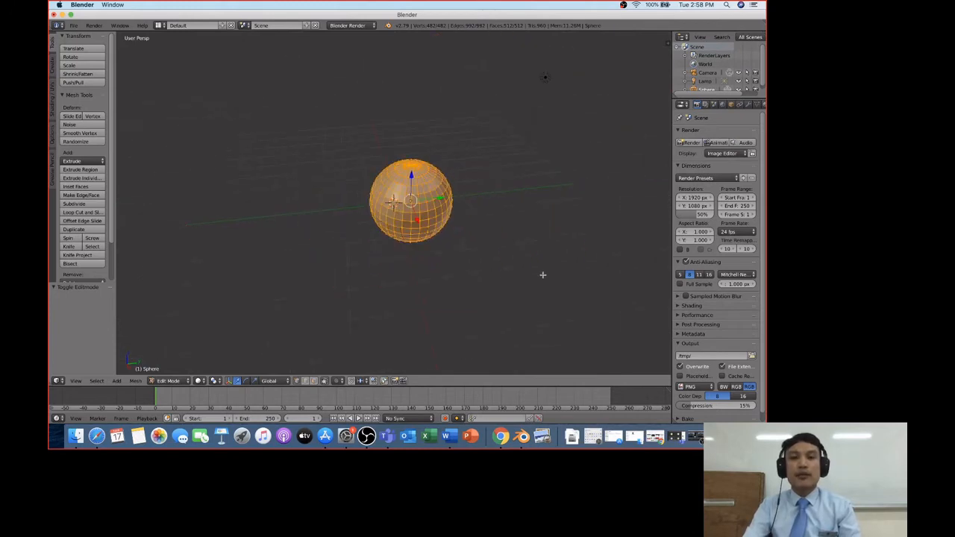
mouse_move(542, 273)
middle_down()
mouse_move(542, 258)
mouse_move(533, 278)
middle_up()
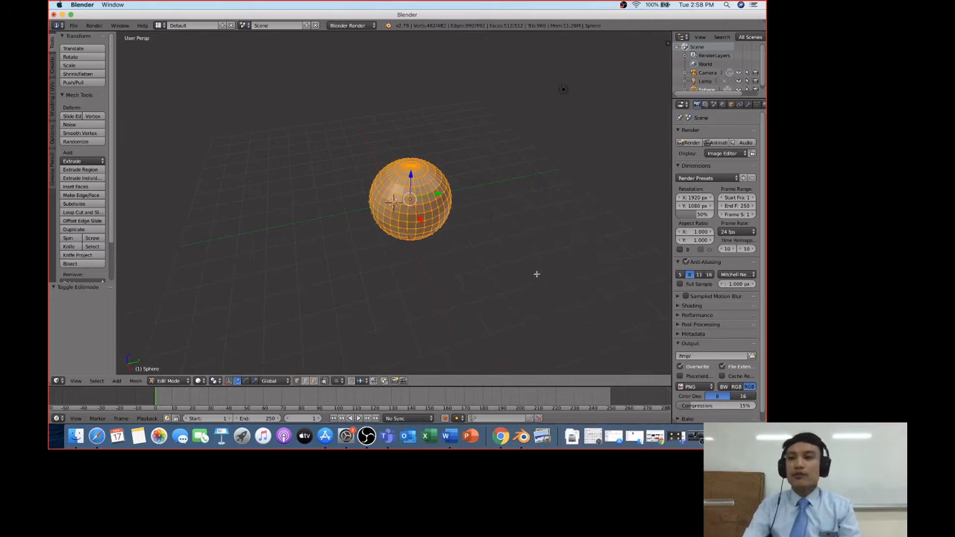
mouse_move(537, 273)
middle_down()
mouse_move(536, 258)
mouse_move(538, 267)
middle_up()
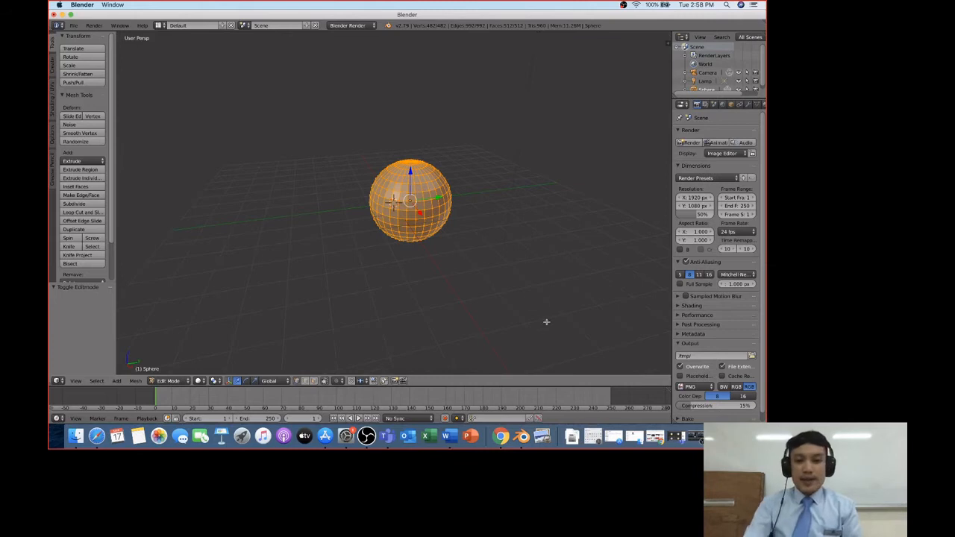
scroll(495, 316, down, 3)
scroll(492, 322, up, 5)
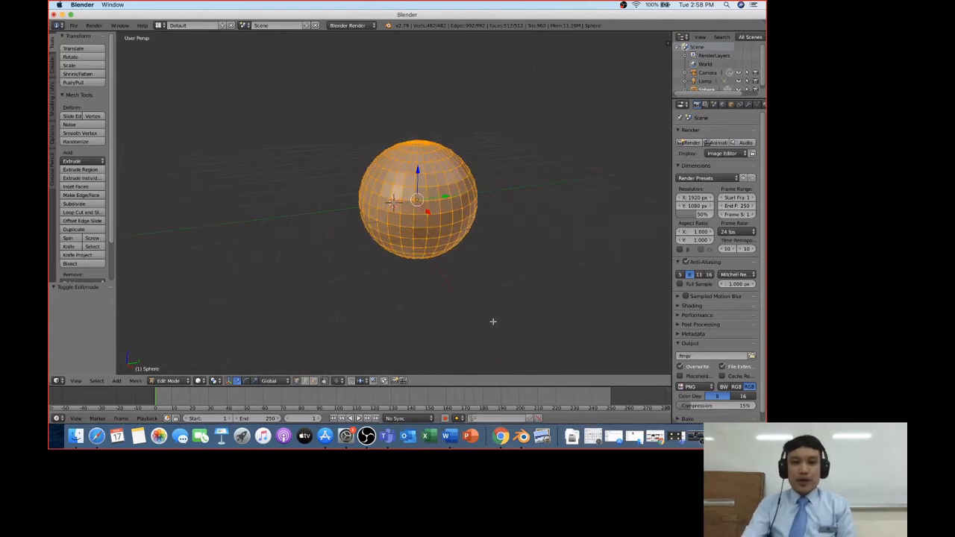
Return to the Word document and begin list item 6 with "In the right palette"
click(448, 440)
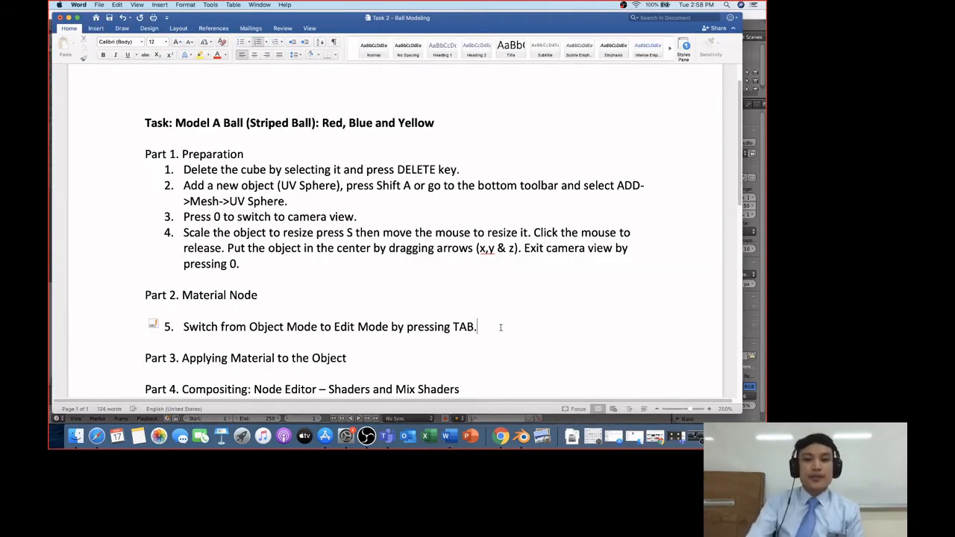
key(Return)
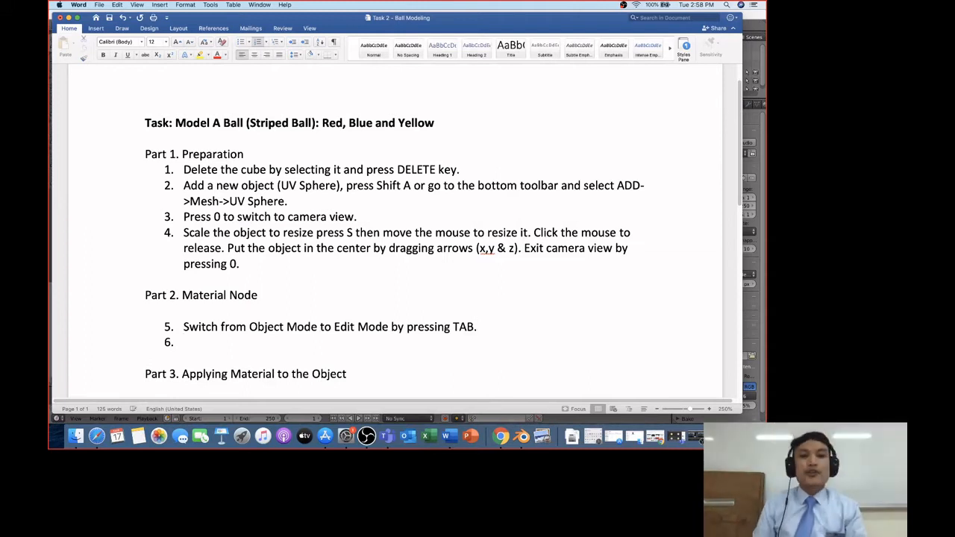
text(In the rigt)
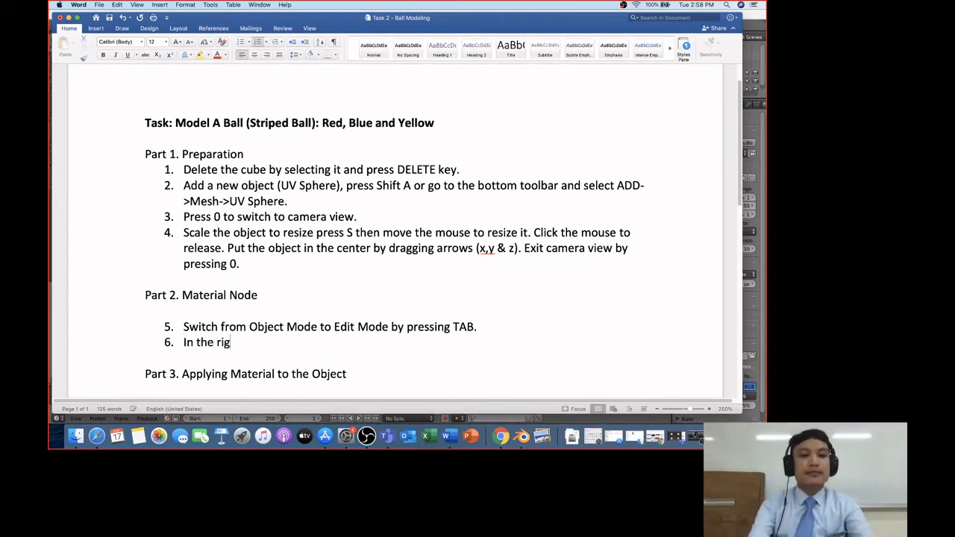
key(BackSpace)
key(BackSpace)
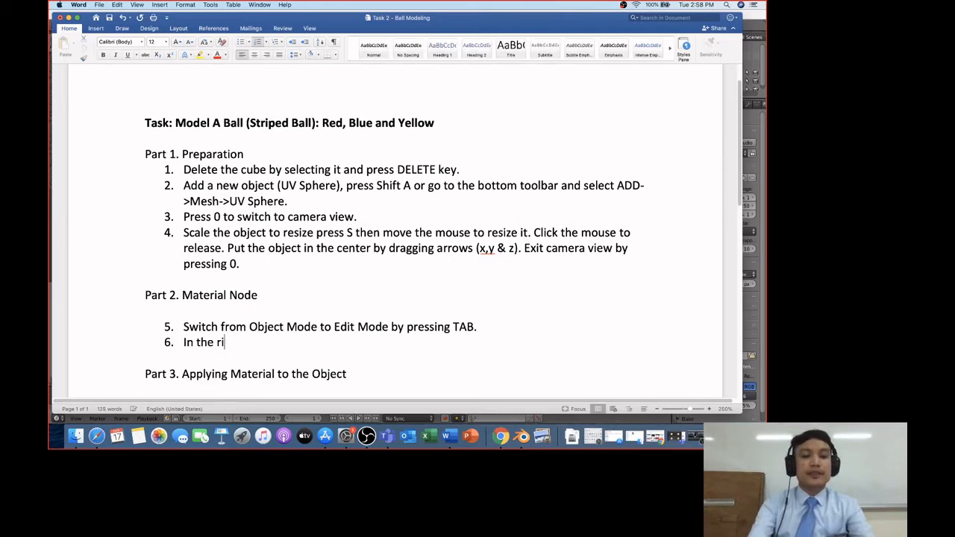
text(ght palette)
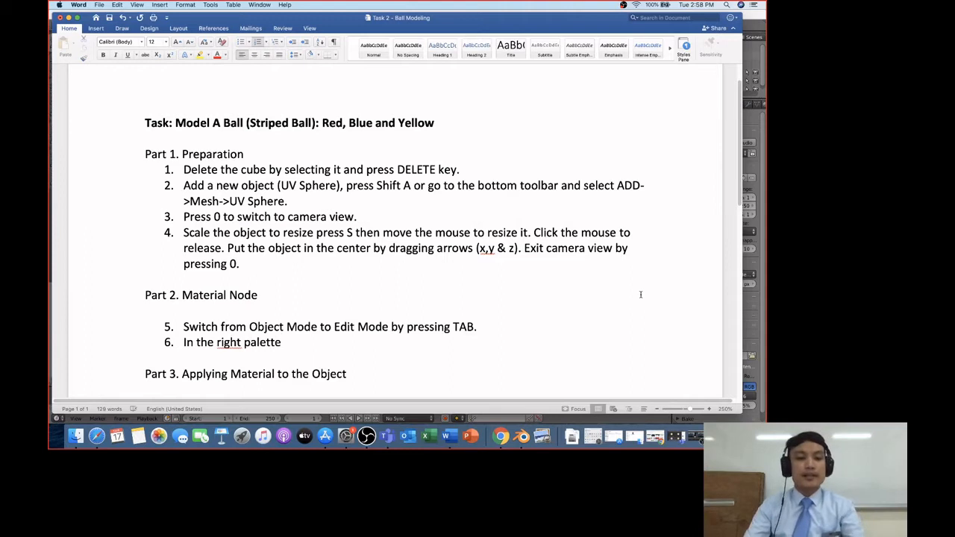
Widen the Properties editor in Blender to reveal its Material category, and return to the Word document
key(super+Tab)
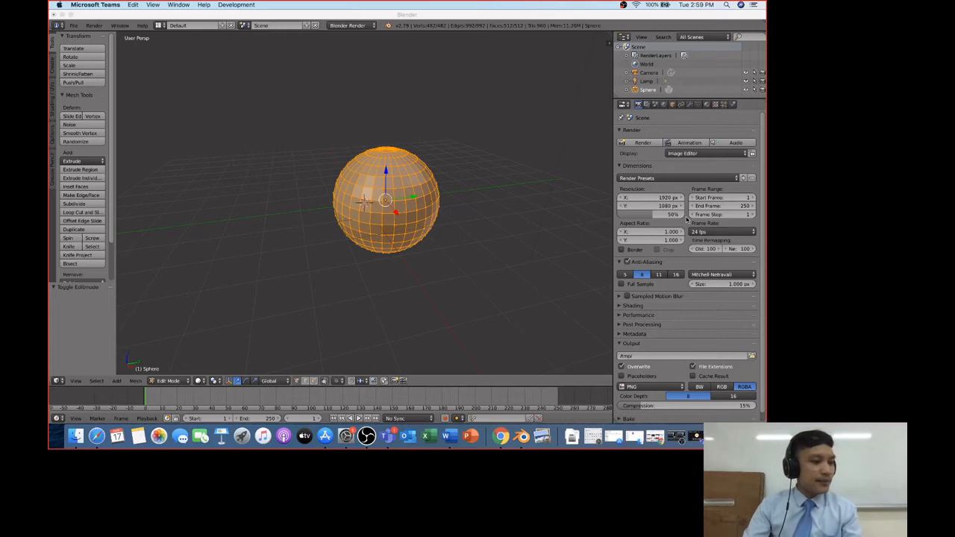
click(706, 105)
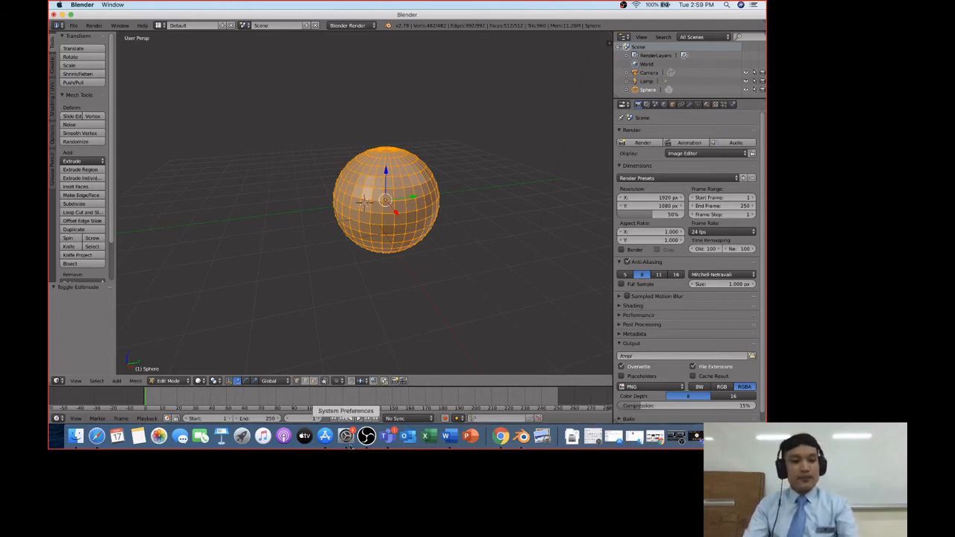
key(super+Tab)
key(super+Tab)
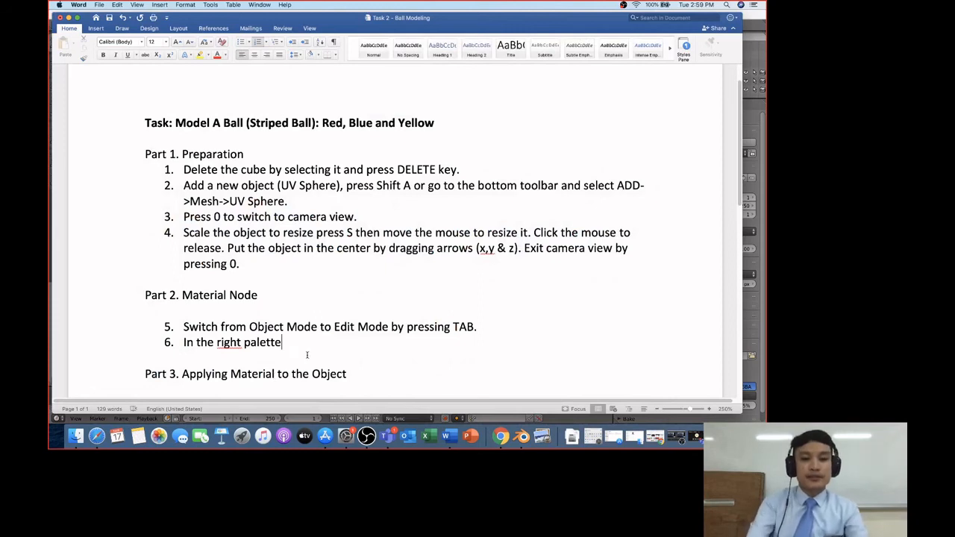
Complete list item 6 with "select MATERIAL."
text(slect)
key(BackSpace)
key(BackSpace)
key(BackSpace)
key(BackSpace)
key(BackSpace)
text(c)
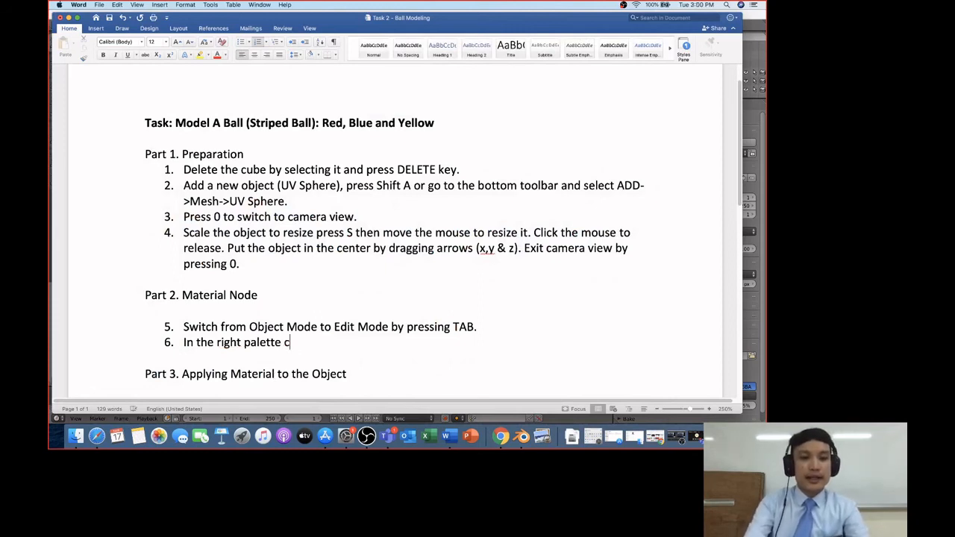
key(BackSpace)
text(select M)
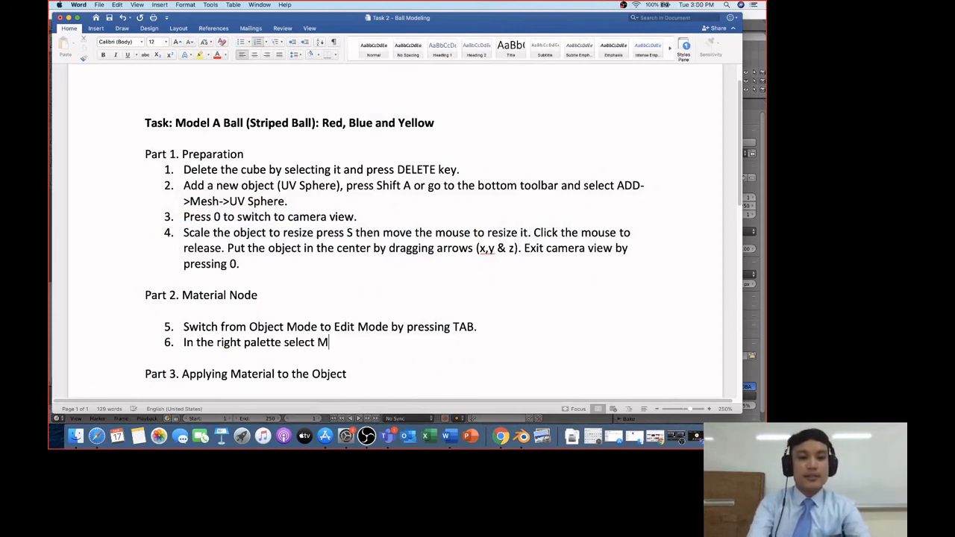
text(ATERIA)
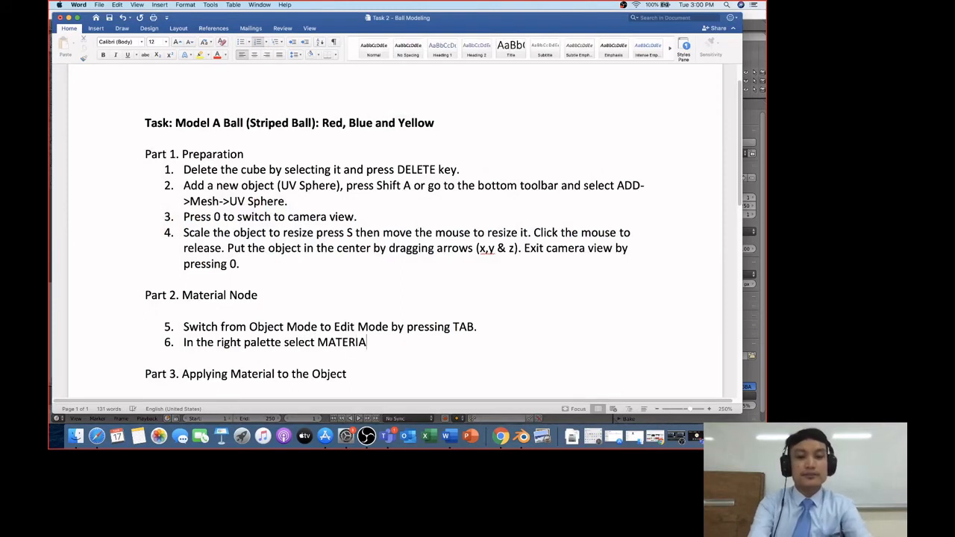
text(L.)
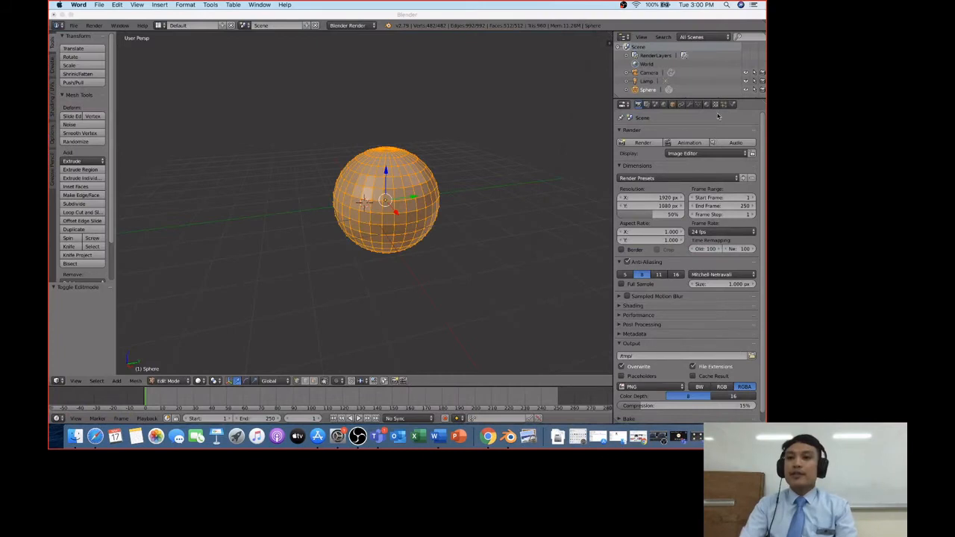
Switch to Blender and display the sphere's Material properties
click(708, 105)
click(708, 105)
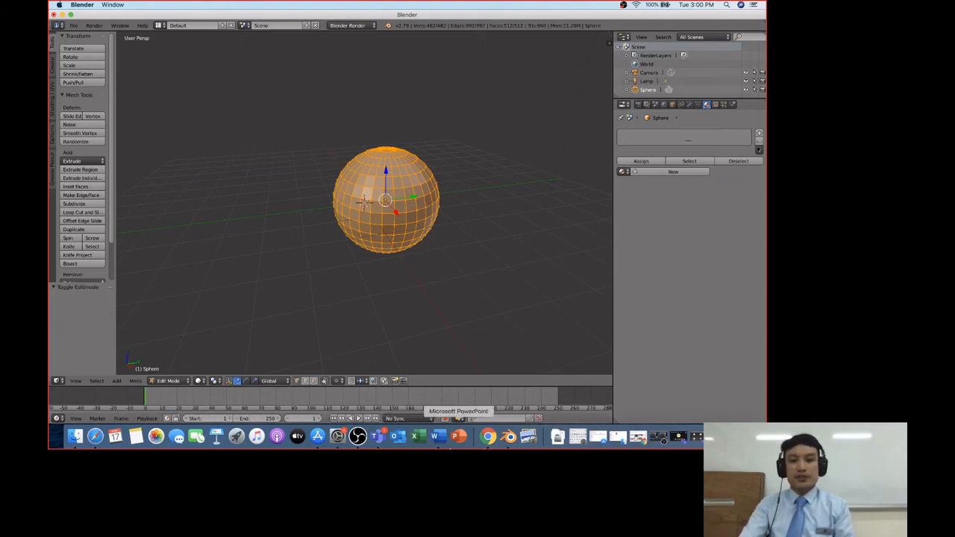
Return to the Word document and begin list item 7 with "Set your material by pressing the"
click(436, 437)
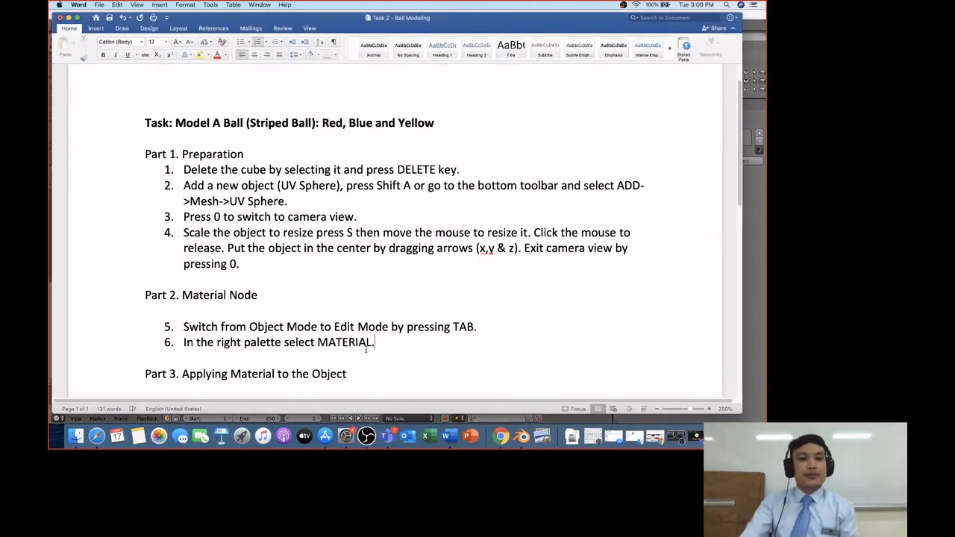
click(412, 356)
key(Return)
text(S)
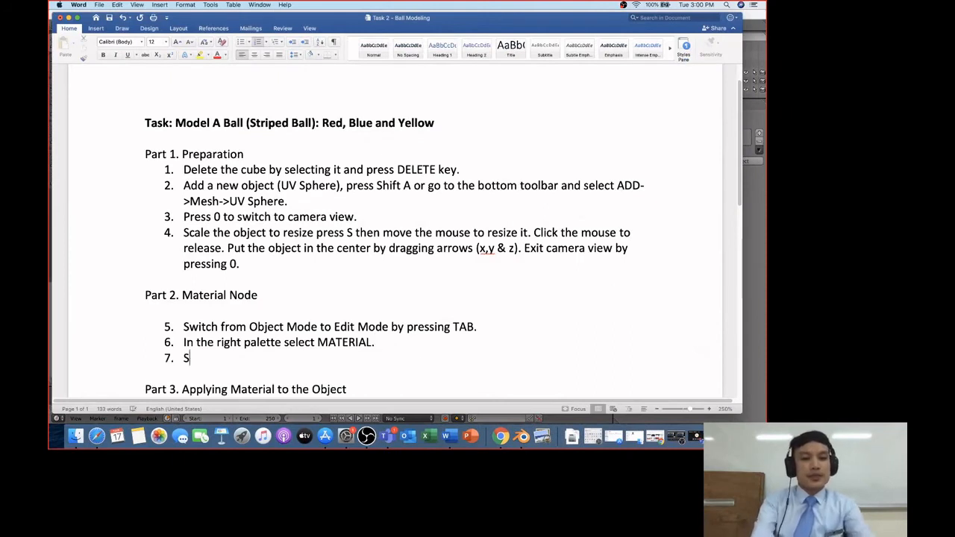
text(et your )
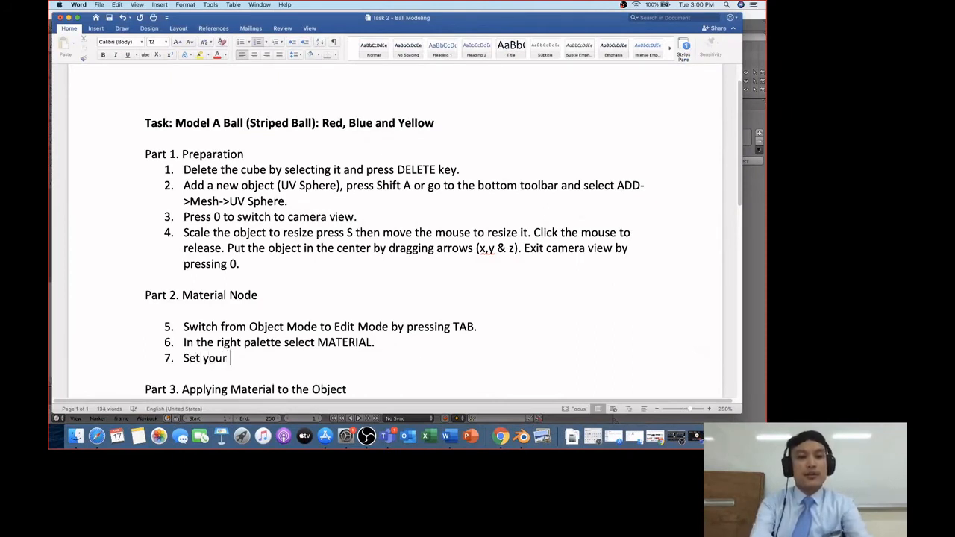
text(mateti)
key(BackSpace)
key(BackSpace)
text(r)
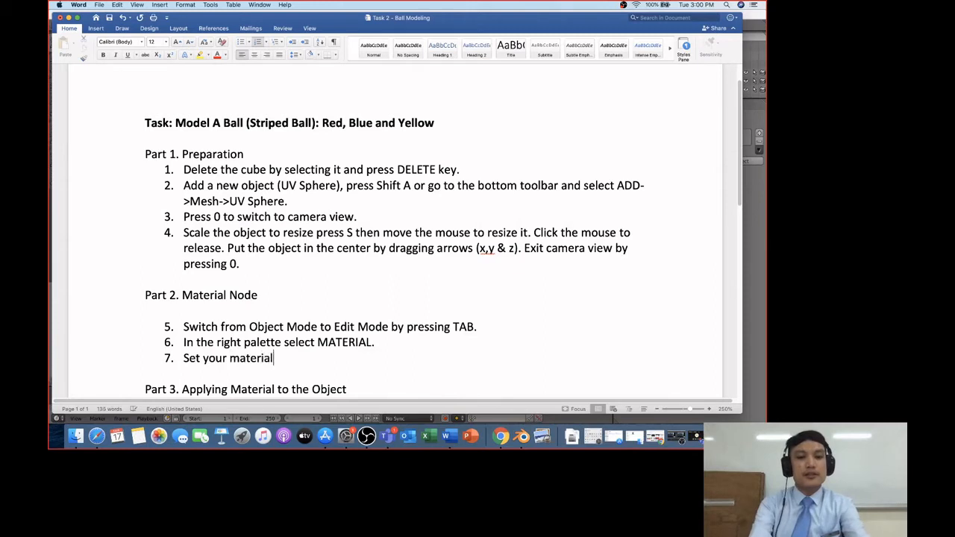
text(ial by pressing the)
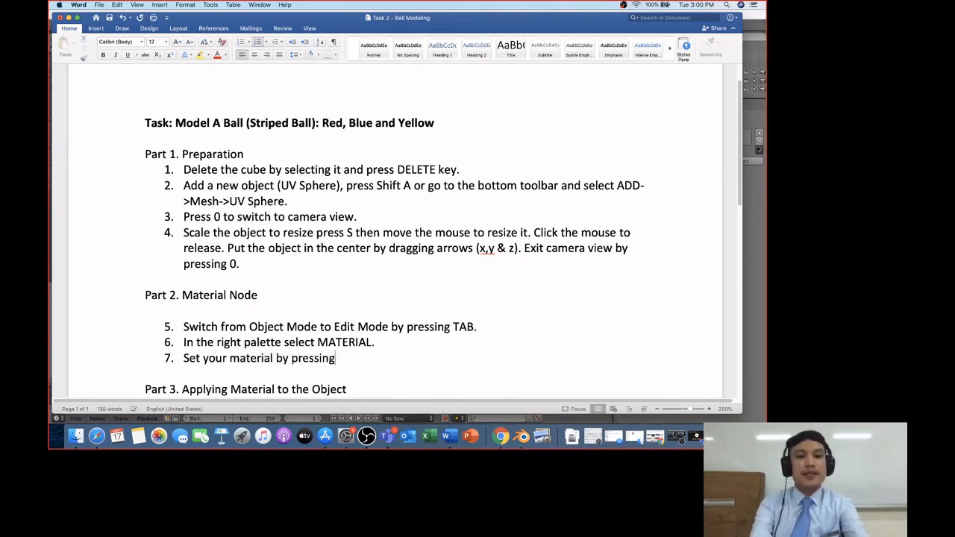
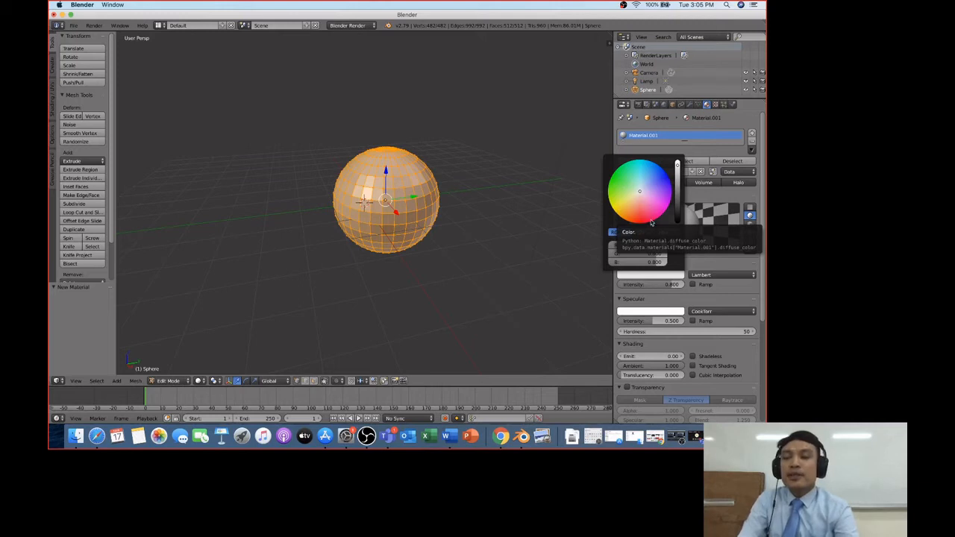
Set the diffuse color of the sphere's first material to blue in Blender
click(653, 277)
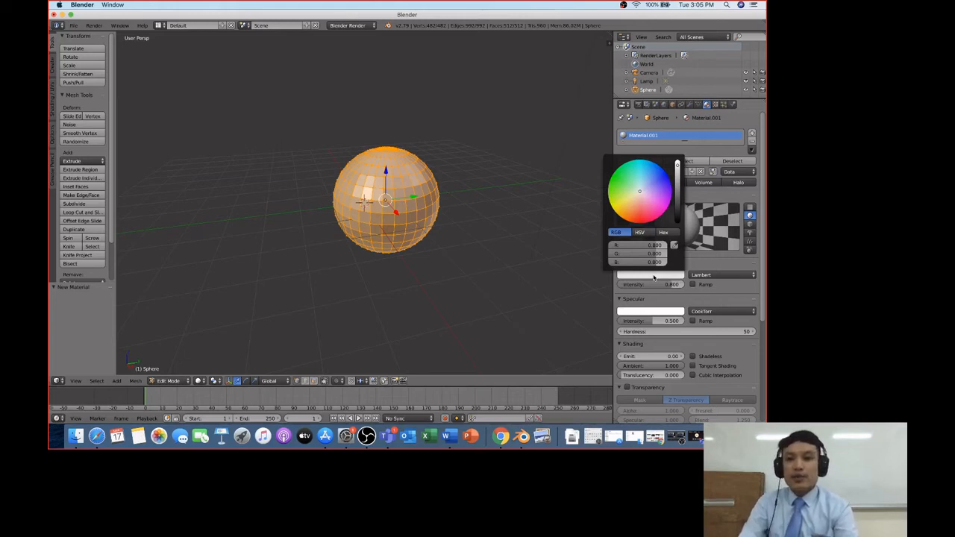
click(661, 183)
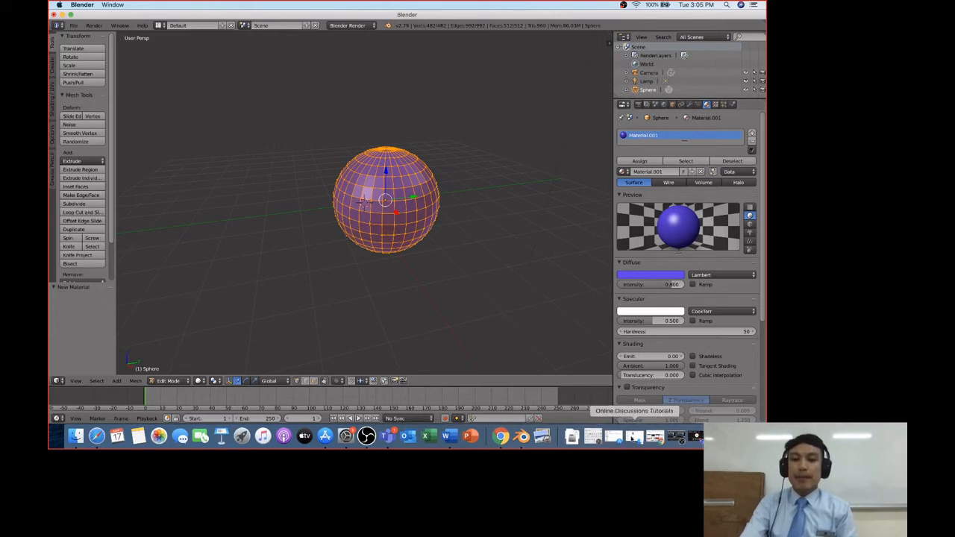
Return to the Word document and begin list item 9 below item 8 with "To create multiple material"
click(449, 437)
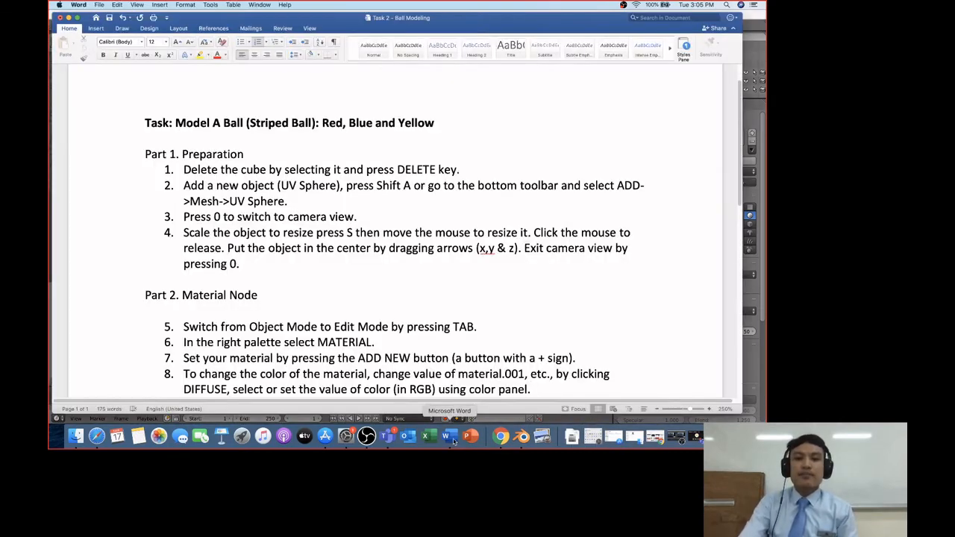
click(531, 389)
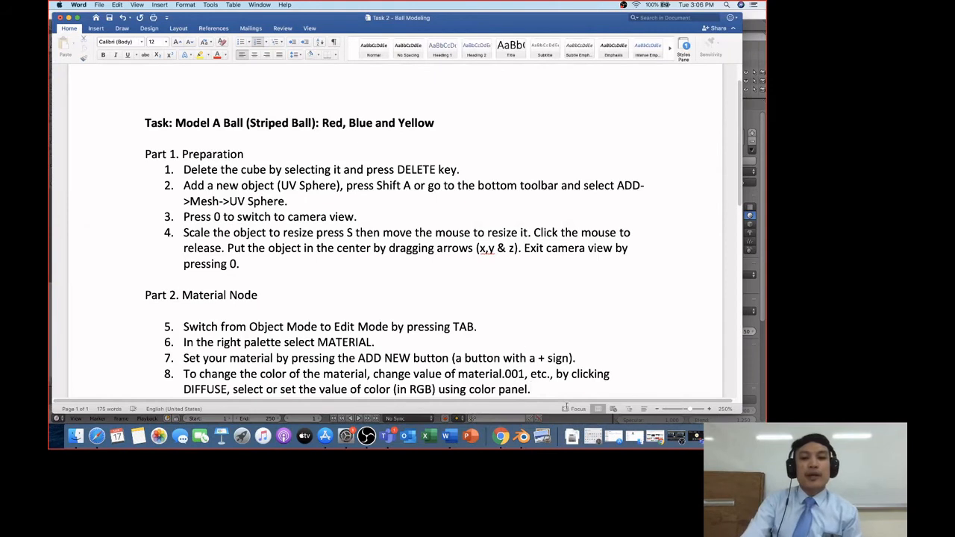
key(Return)
text(T)
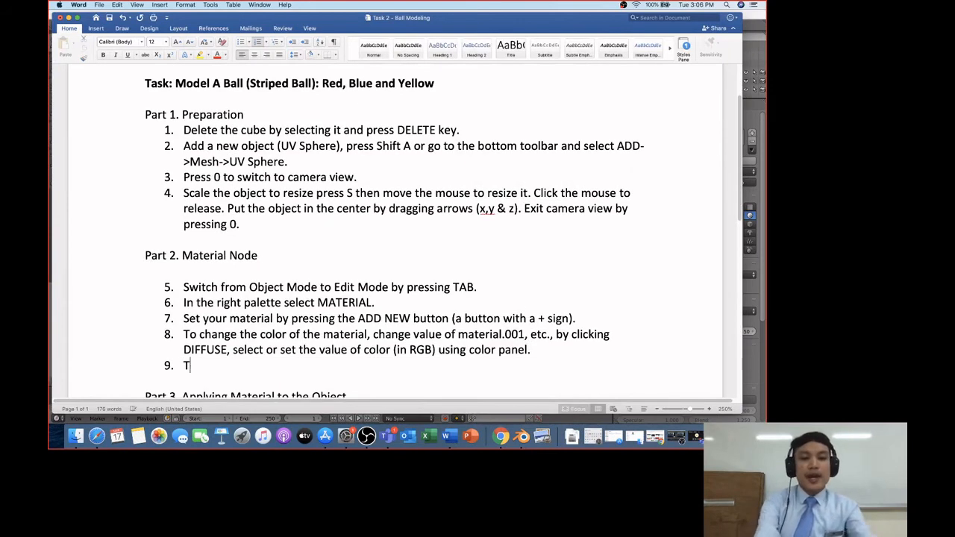
text(o create multiple)
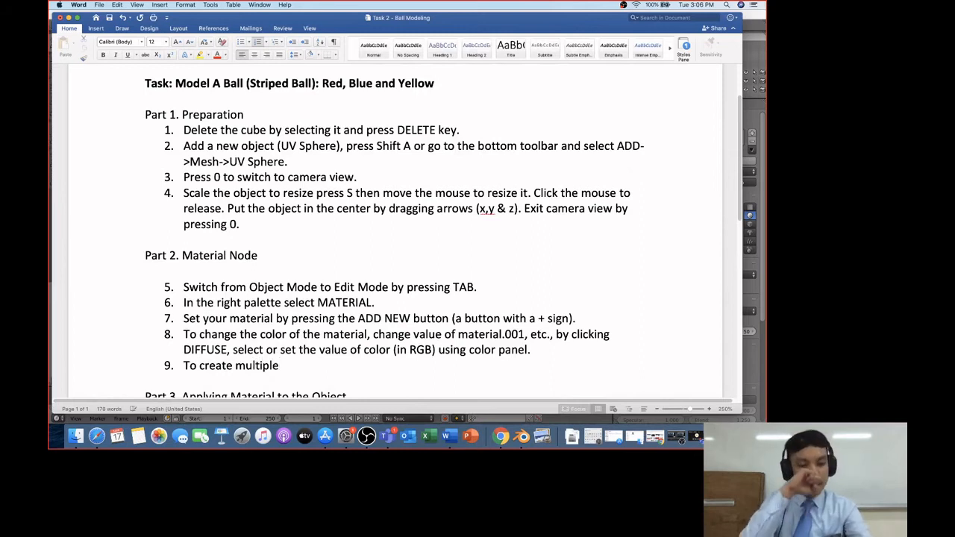
text(. materia)
key(BackSpace)
key(BackSpace)
key(BackSpace)
key(BackSpace)
key(BackSpace)
key(BackSpace)
key(BackSpace)
key(BackSpace)
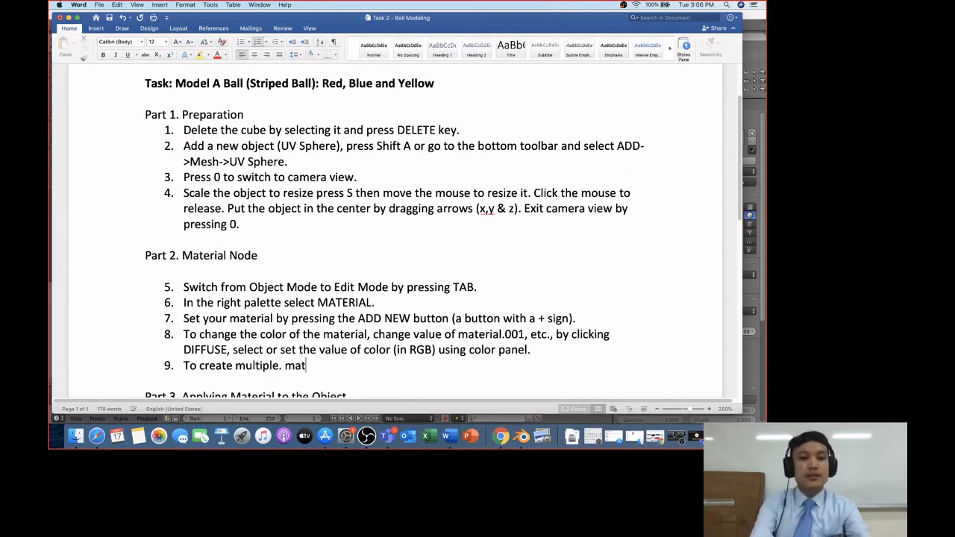
key(BackSpace)
text(material)
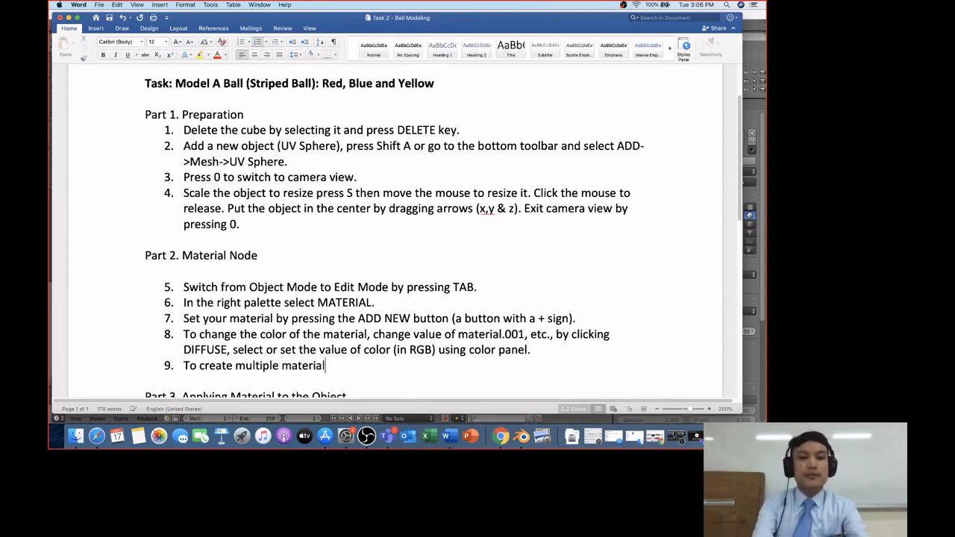
Complete list item 9 so it reads "To create multiple materials, repeats steps 7 to 8."
text(s, repea)
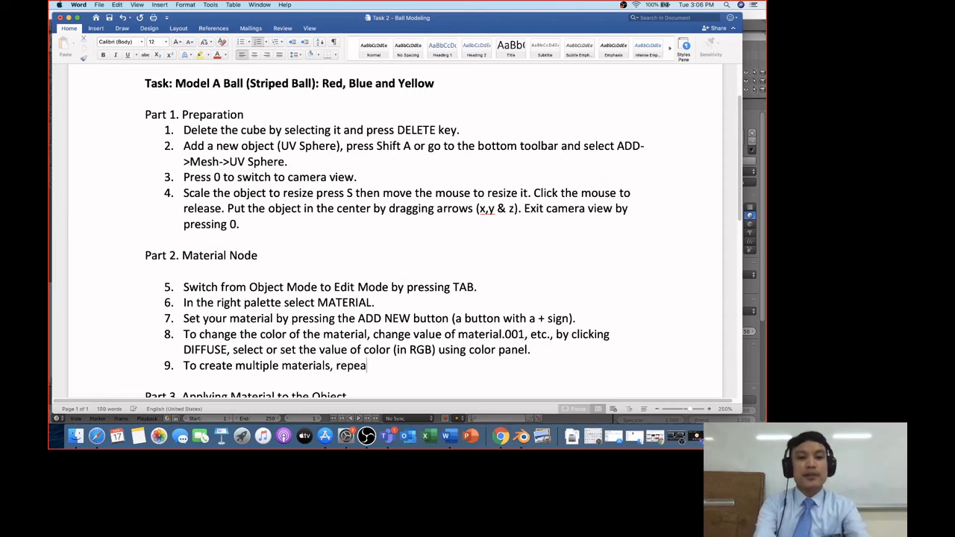
text(ts steps)
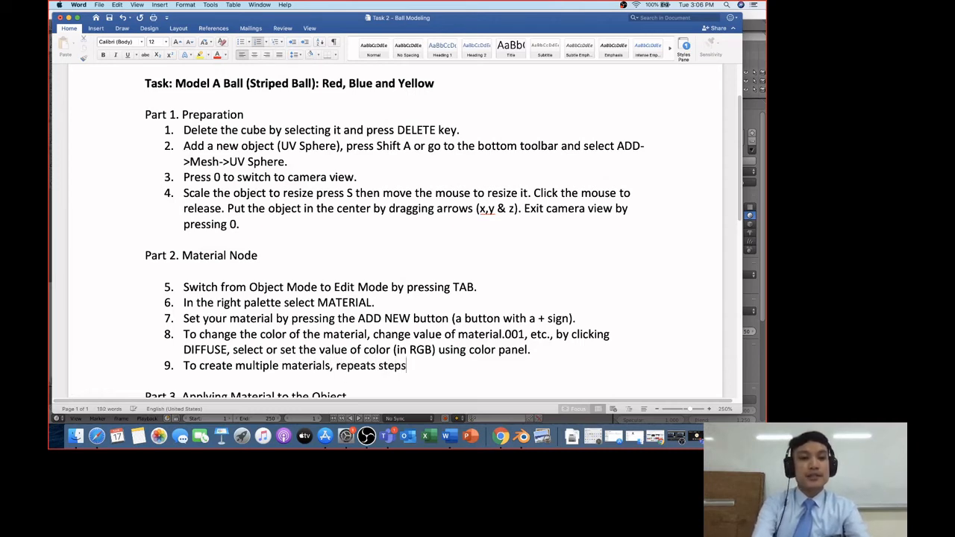
text( 7)
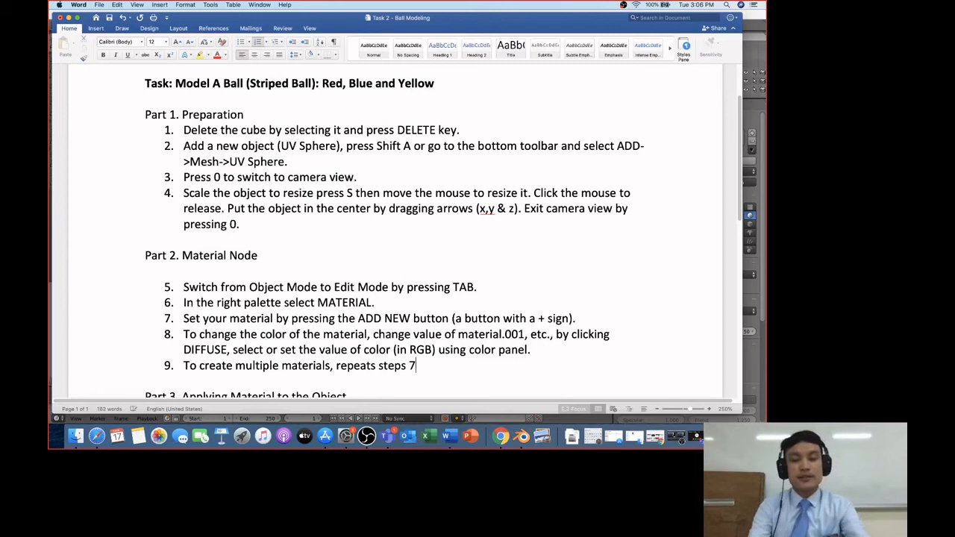
text( to 8.)
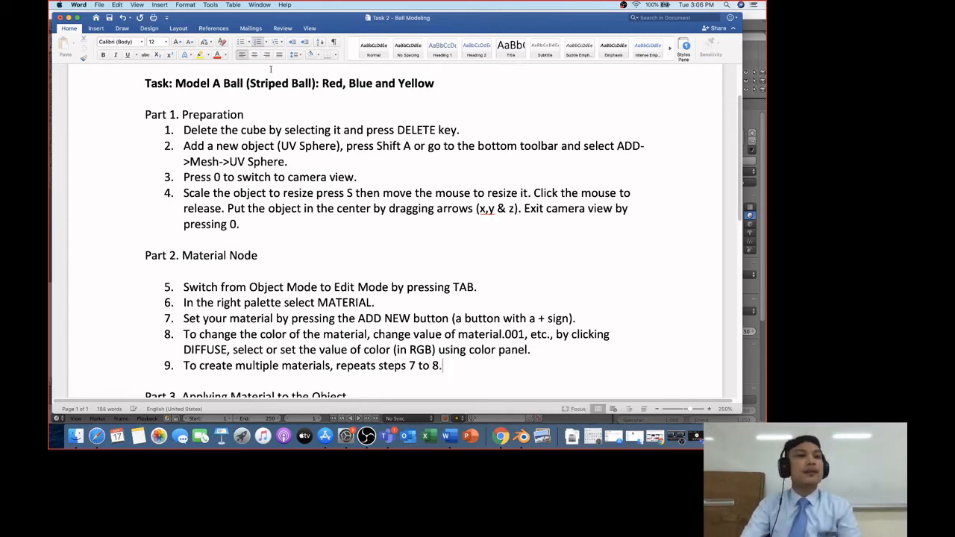
Switch to Blender and add a second material to the sphere with a red diffuse color
click(521, 436)
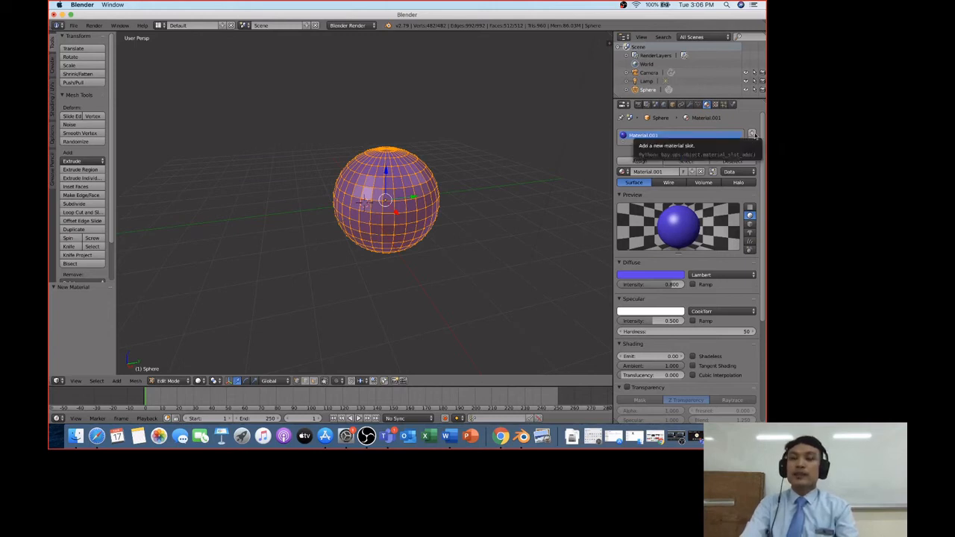
click(757, 134)
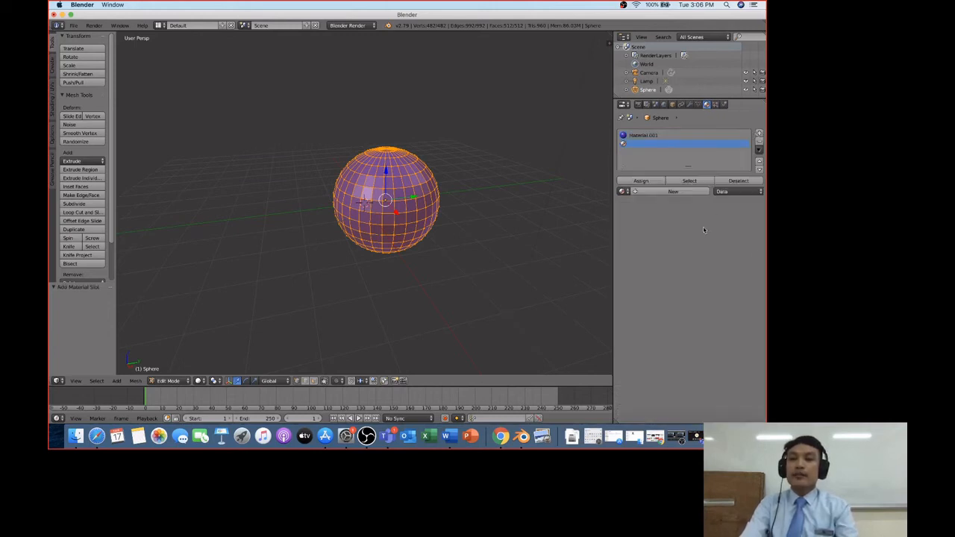
click(672, 193)
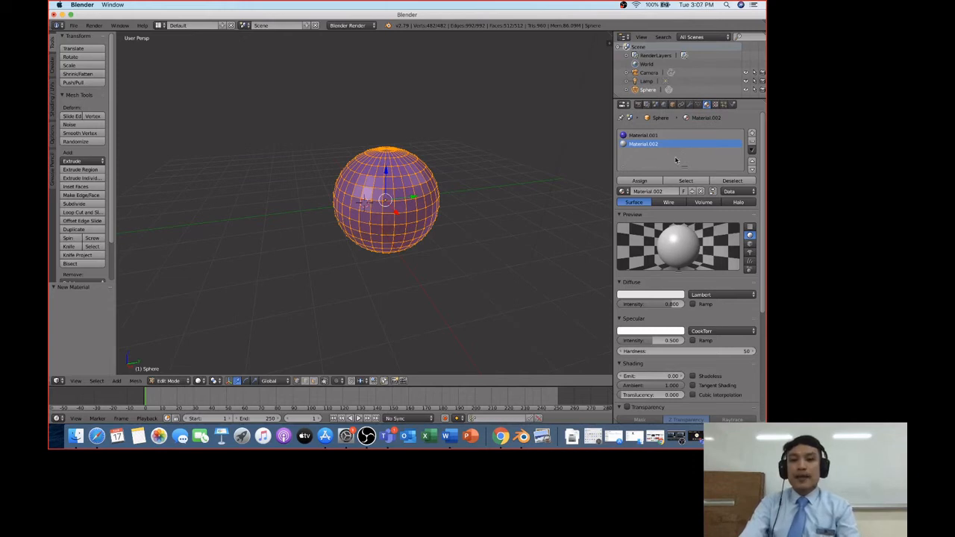
click(649, 296)
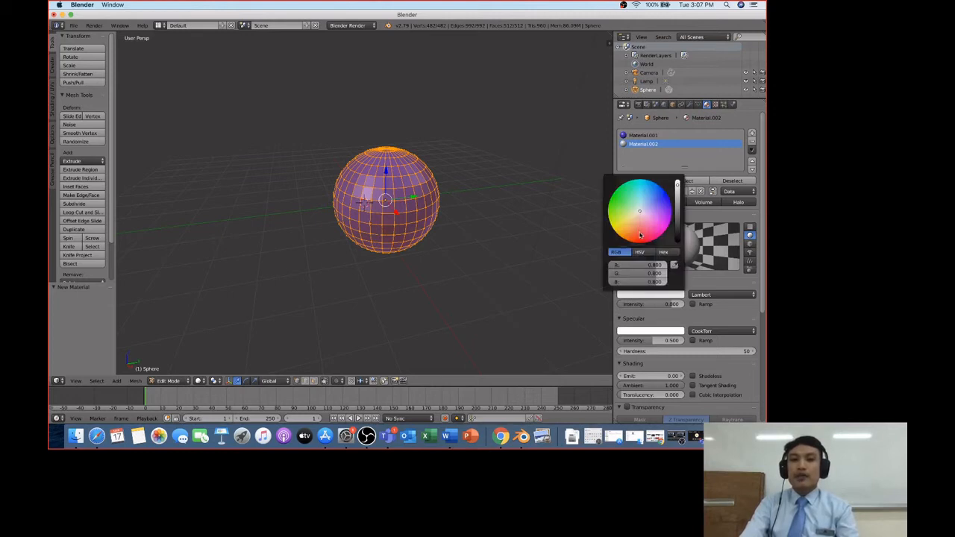
click(642, 238)
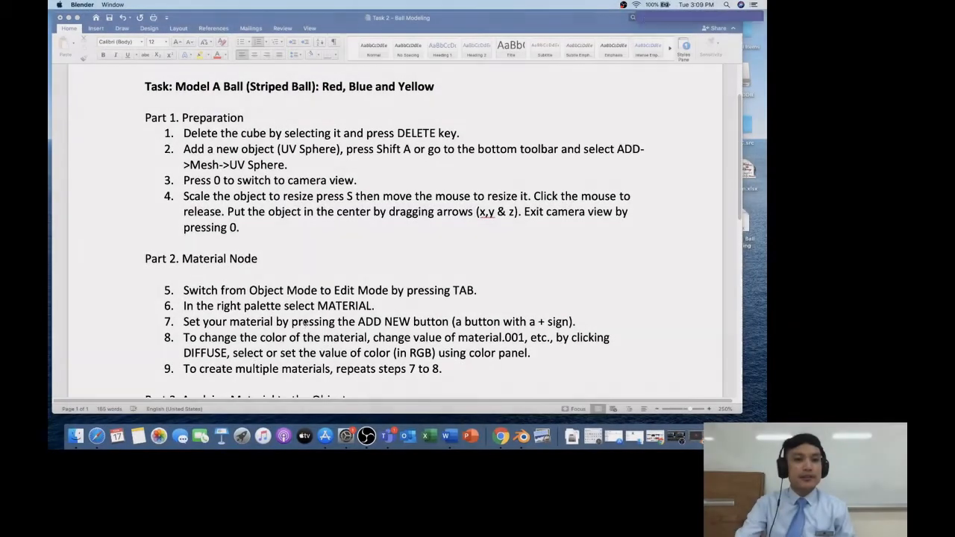
Read the participants' latest messages in the Microsoft Teams meeting chat, and return to the Word document
scroll(304, 322, down, 1)
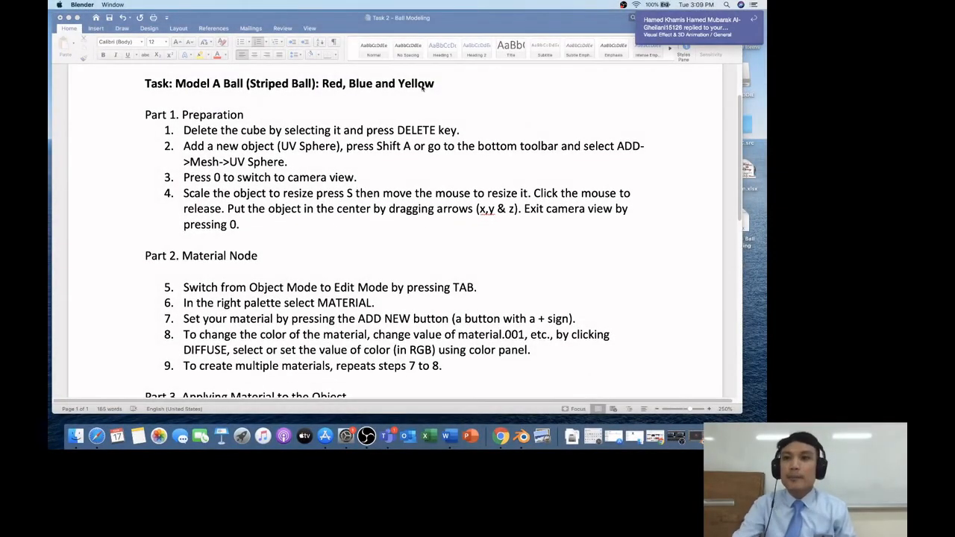
click(697, 27)
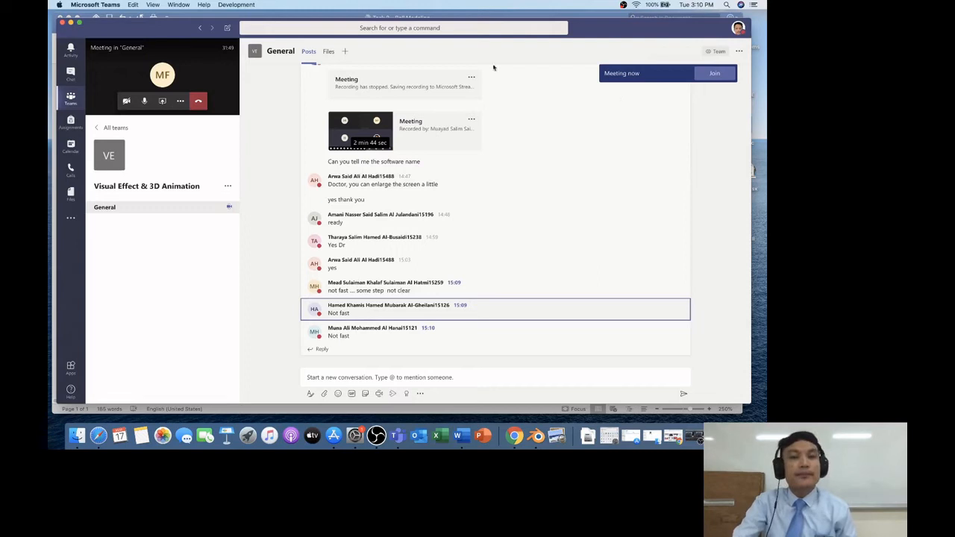
click(714, 73)
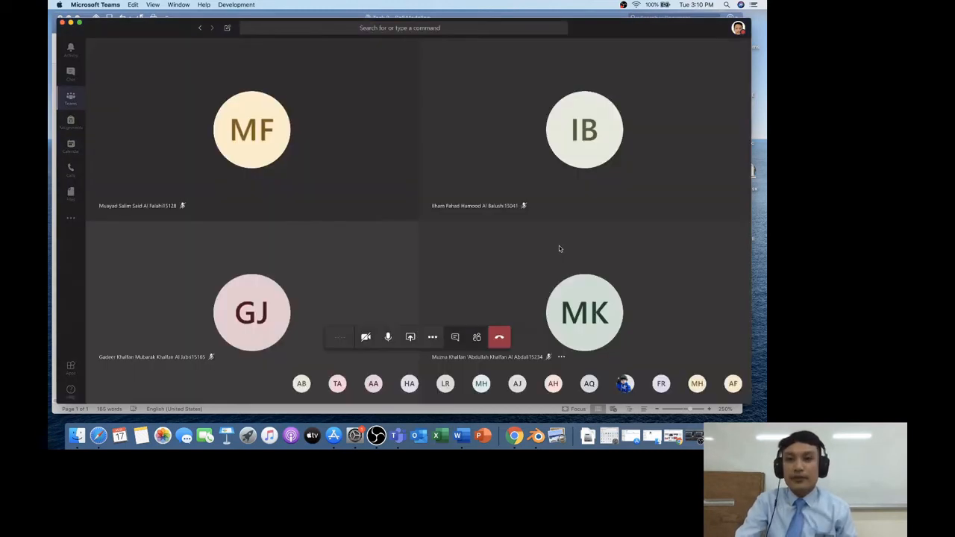
click(455, 336)
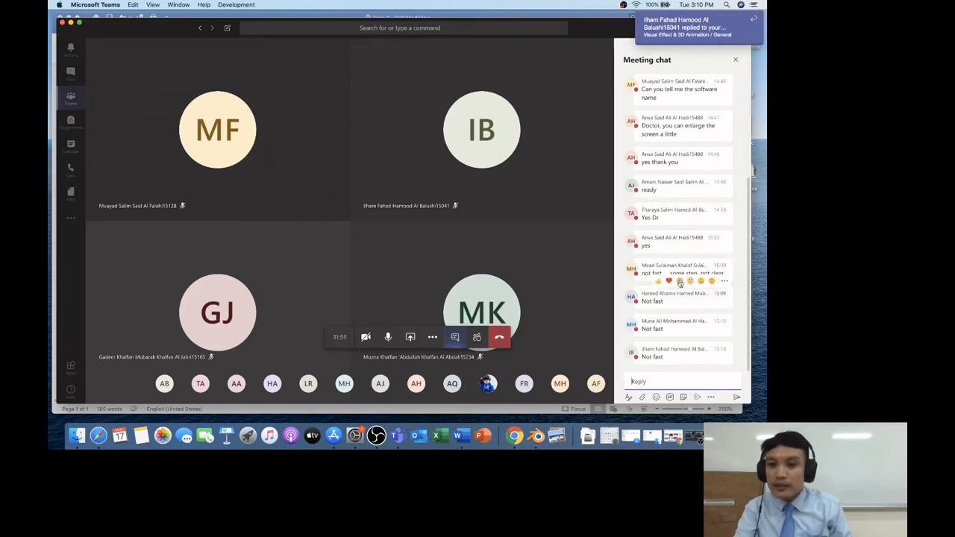
click(71, 23)
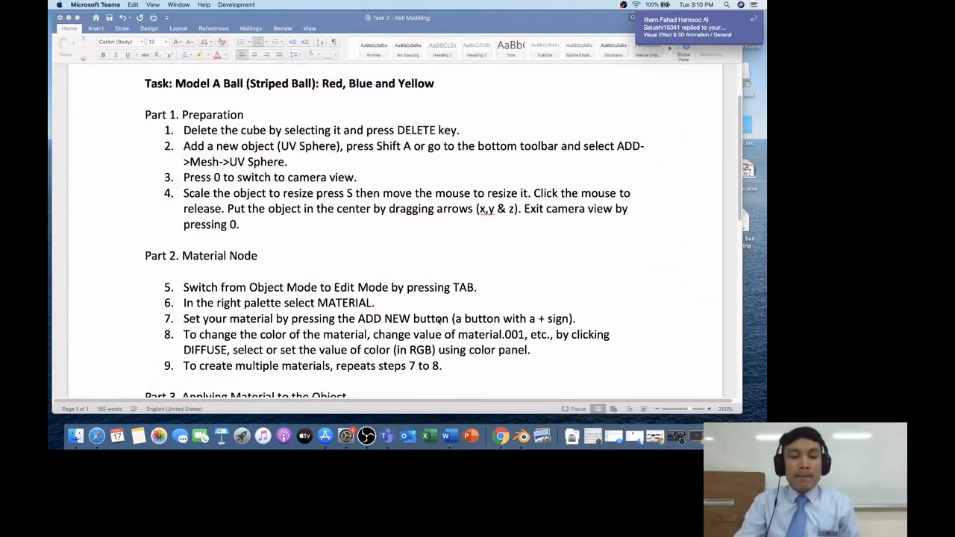
Switch to Blender and add a third material to the sphere with a green diffuse color
scroll(432, 317, down, 3)
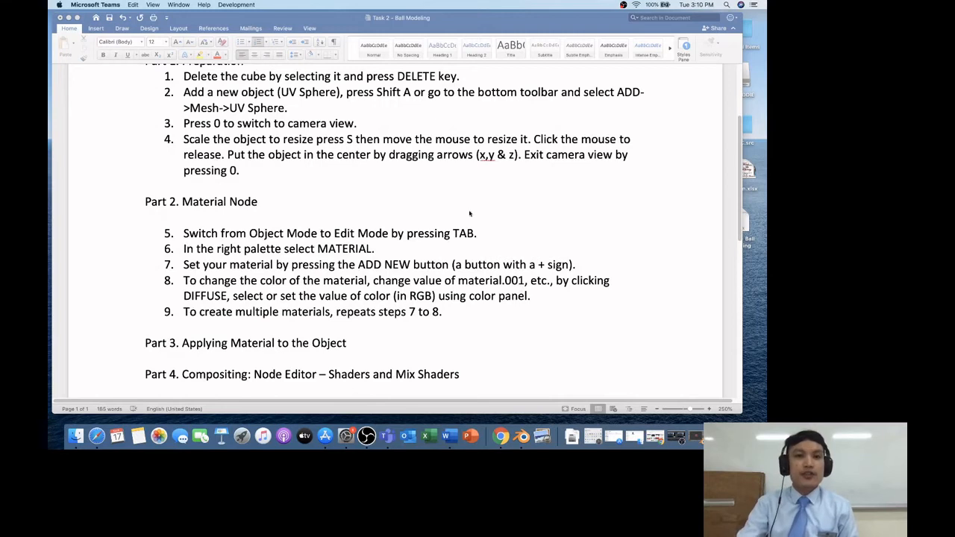
click(113, 23)
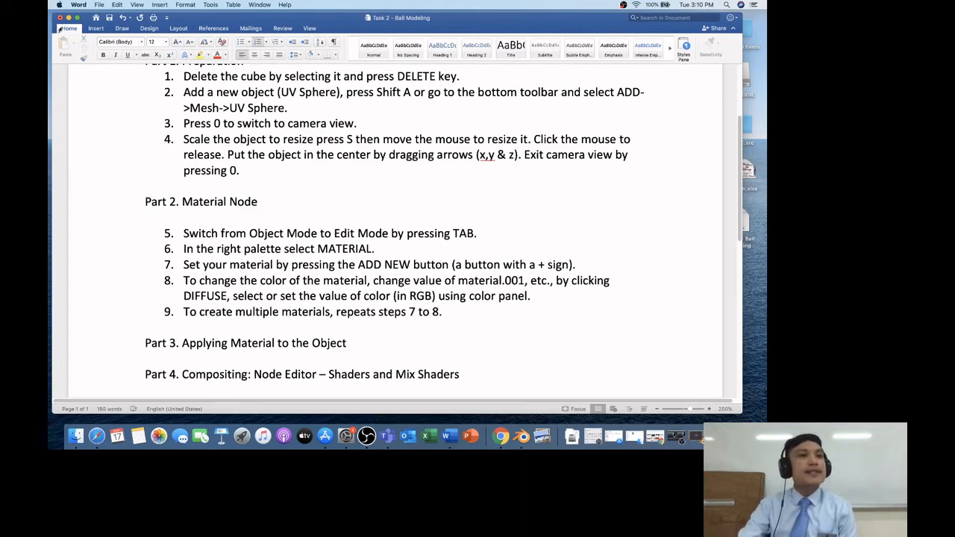
click(68, 17)
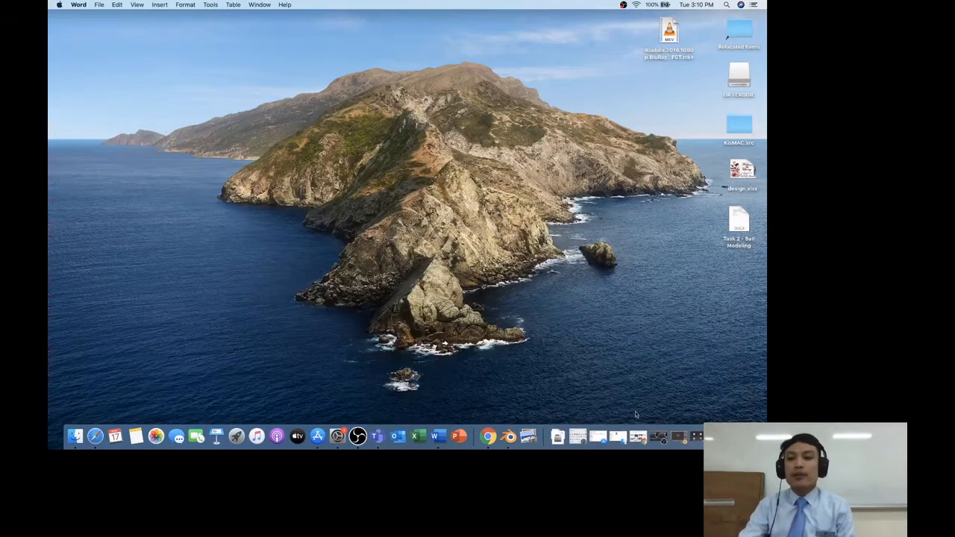
click(509, 438)
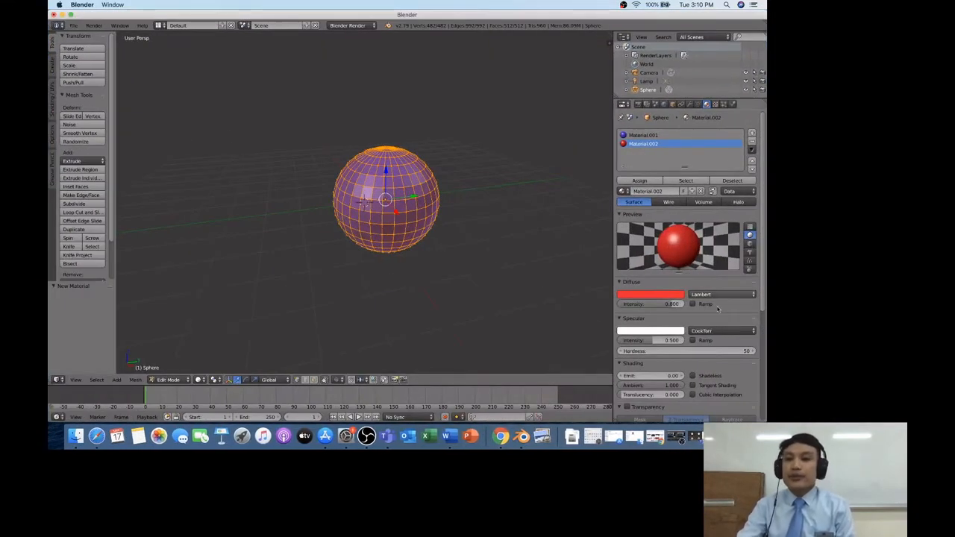
click(752, 134)
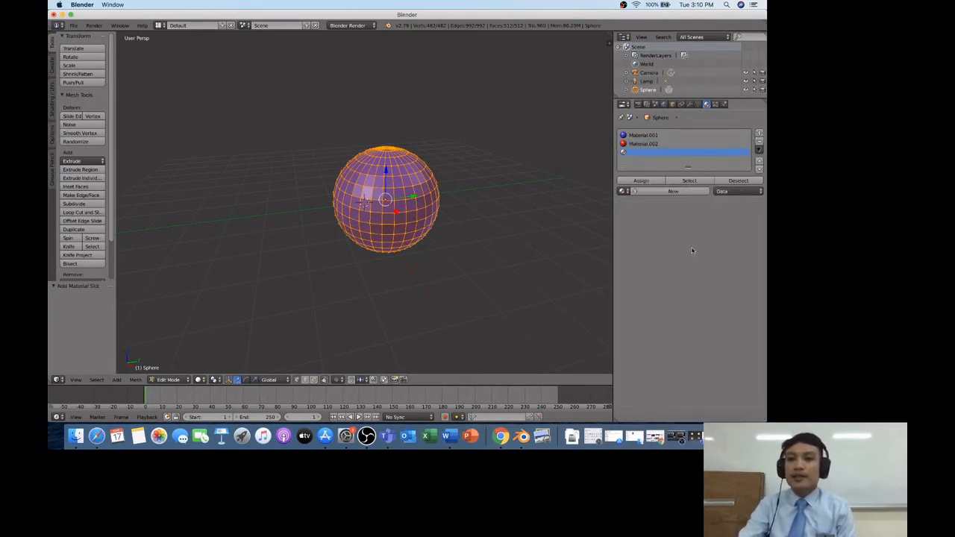
click(682, 192)
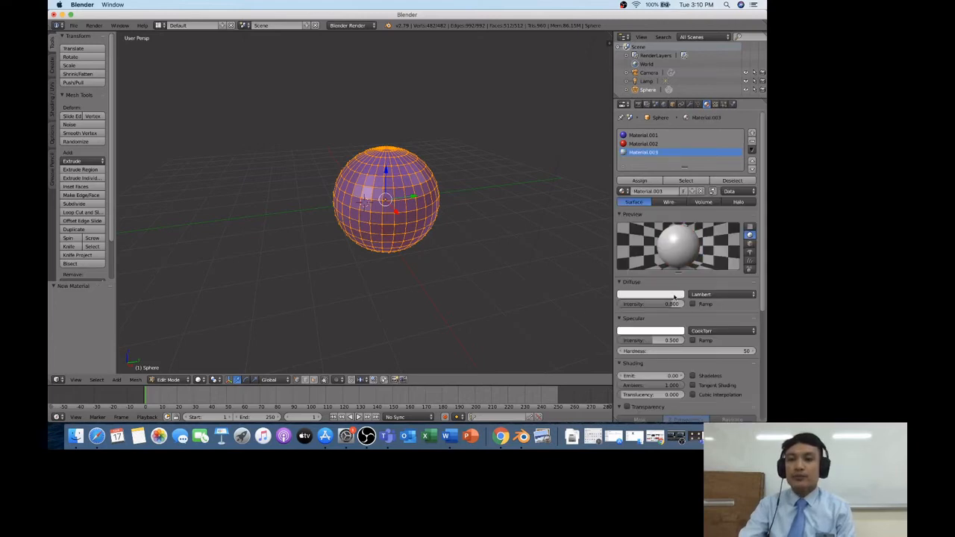
click(646, 295)
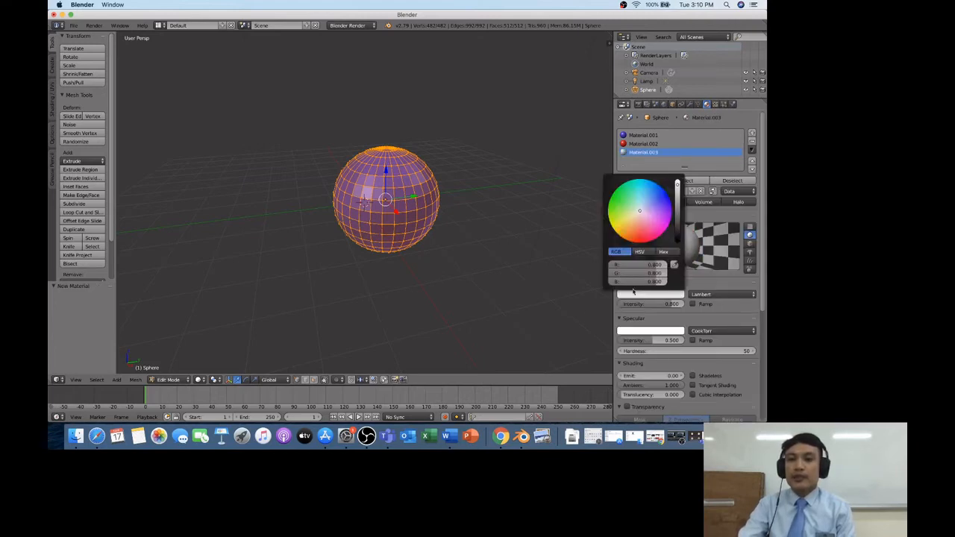
click(618, 206)
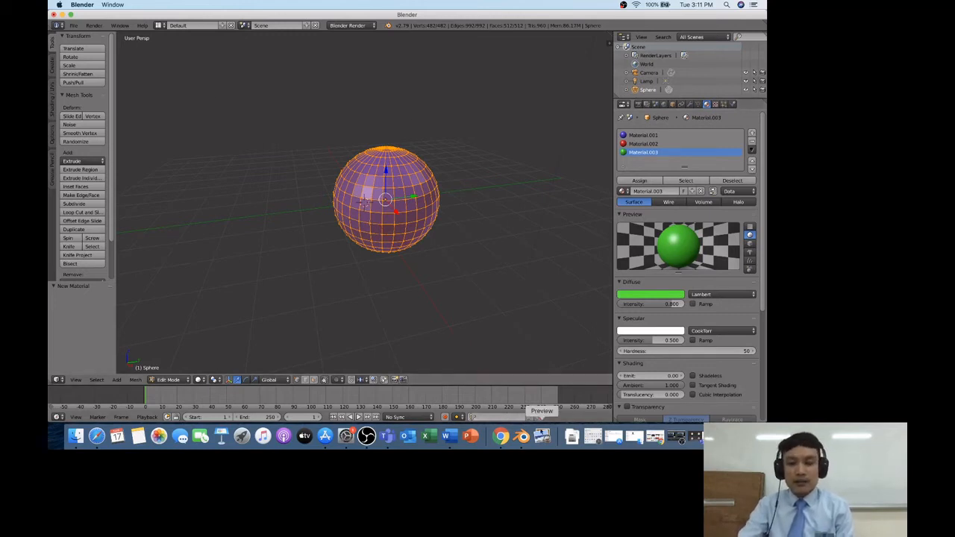
Switch to the Microsoft Teams meeting, share the Screen 1 desktop, and minimize the floating meeting window over Blender
click(390, 440)
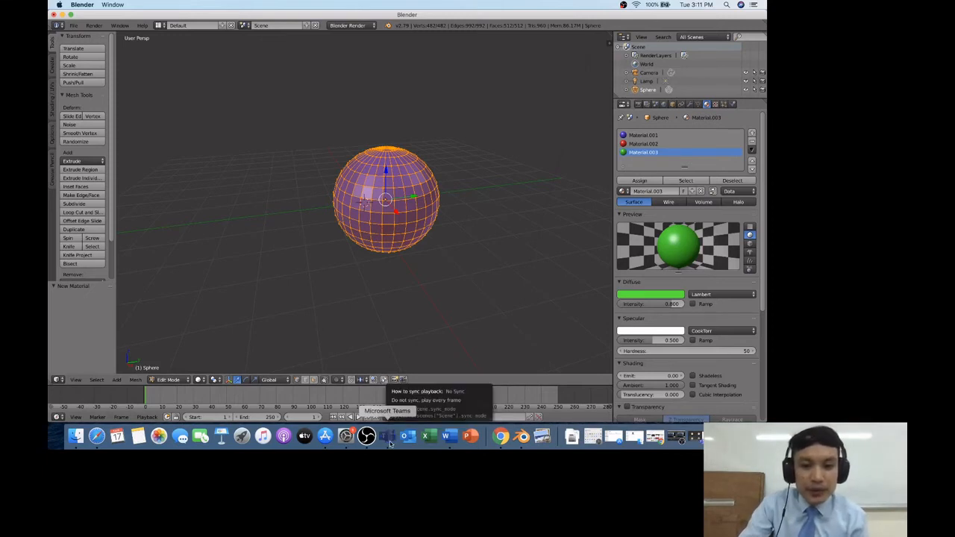
click(430, 336)
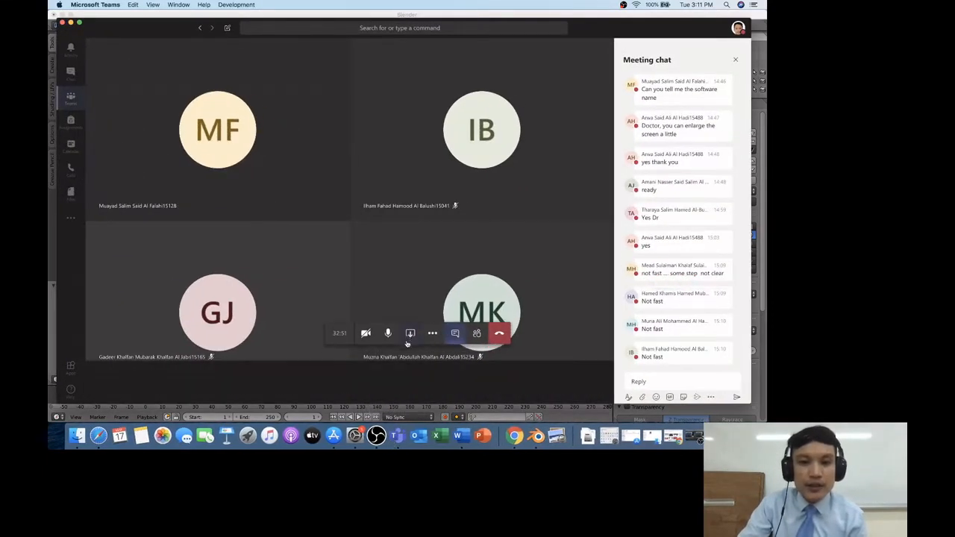
click(135, 319)
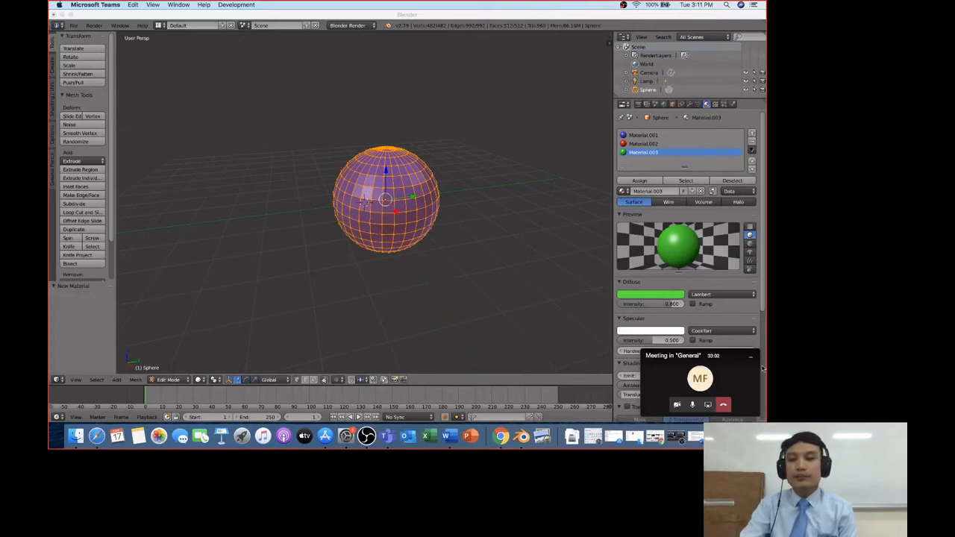
click(750, 360)
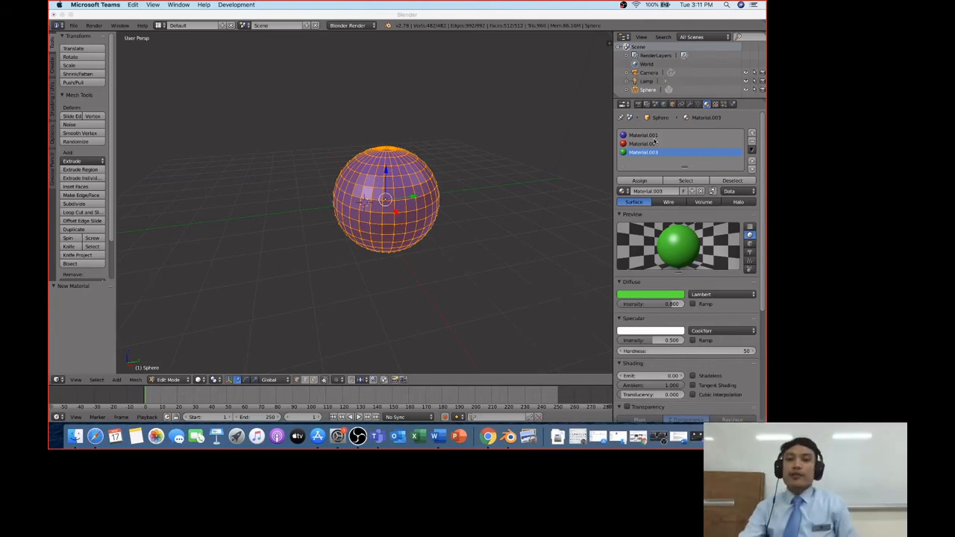
click(652, 139)
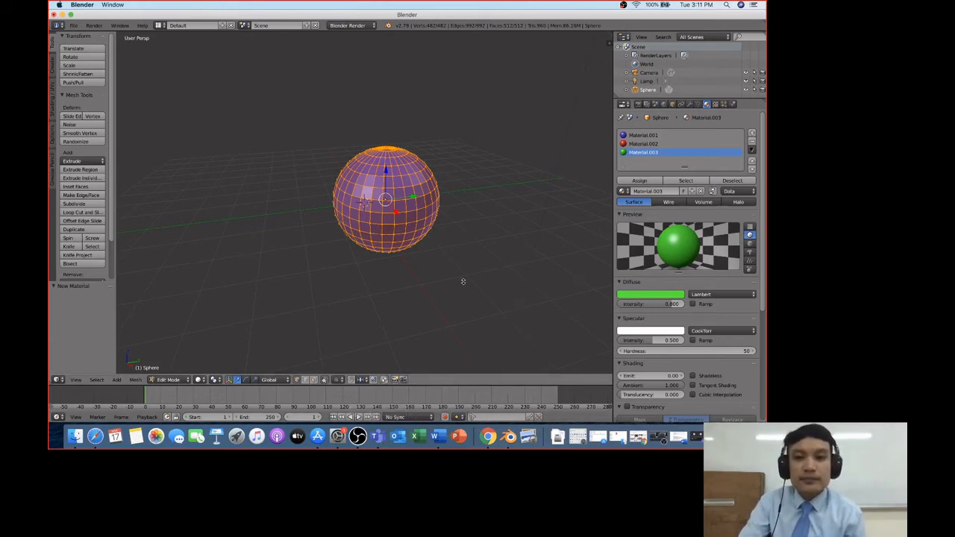
Restart the Screen 1 desktop share in the Teams meeting and read the latest chat messages
click(378, 437)
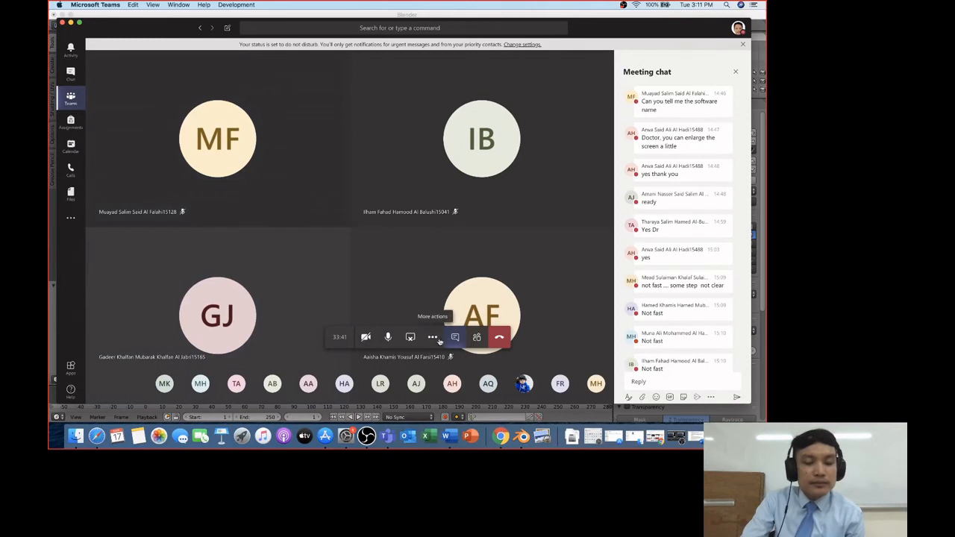
click(412, 338)
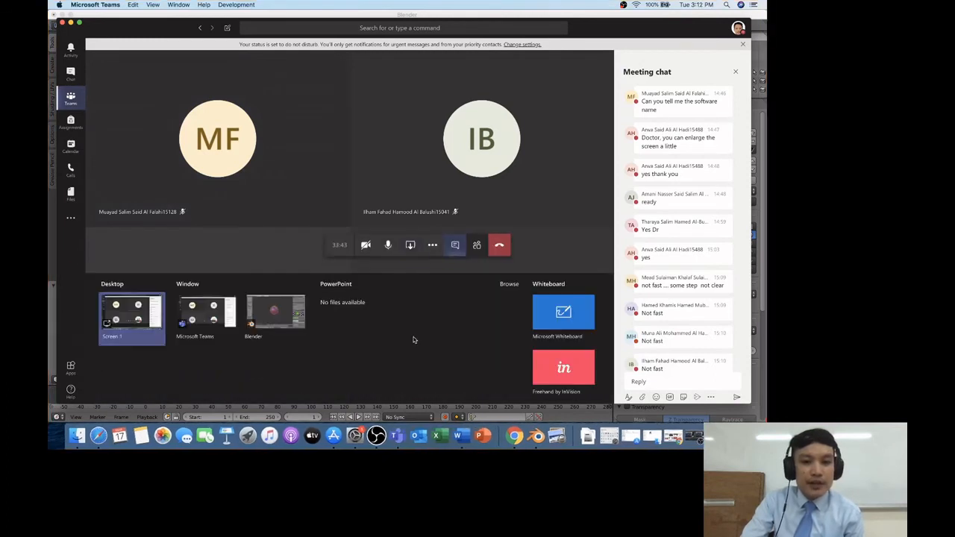
click(129, 329)
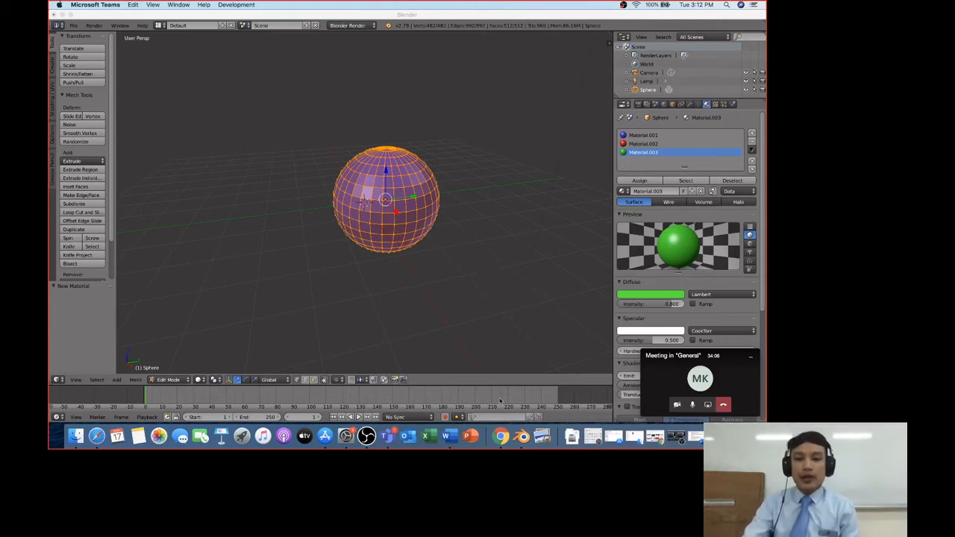
click(673, 351)
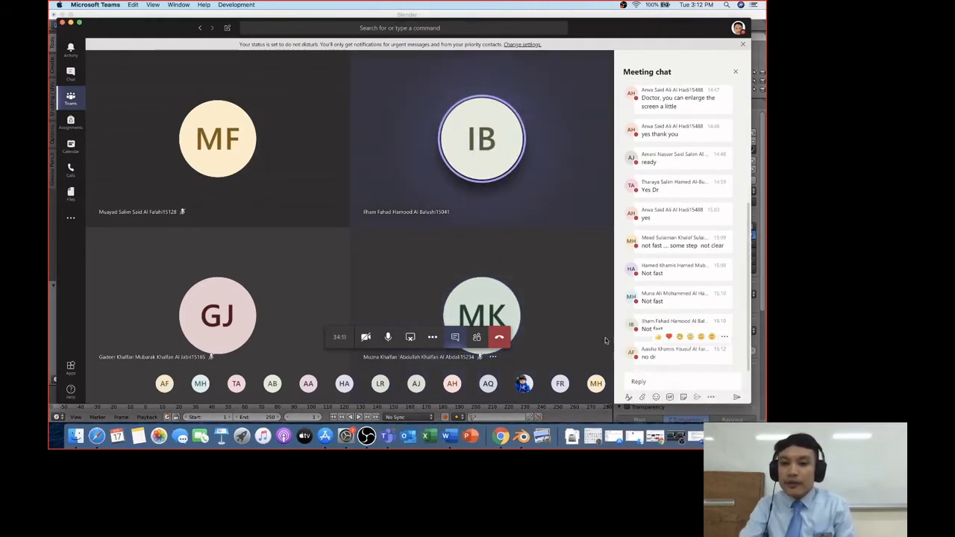
click(71, 23)
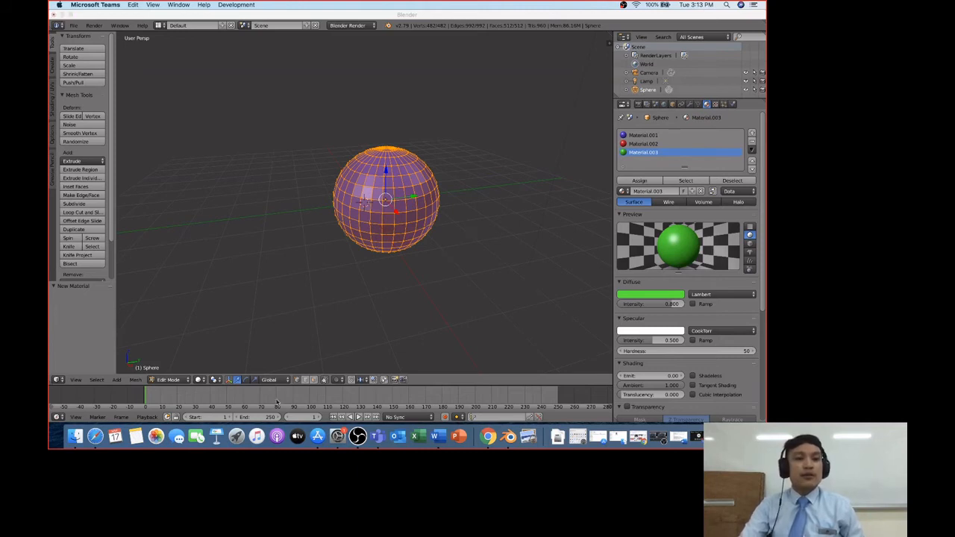
Review steps 1 to 9 in the Word document and examine the sphere's faces up close in Blender
click(434, 437)
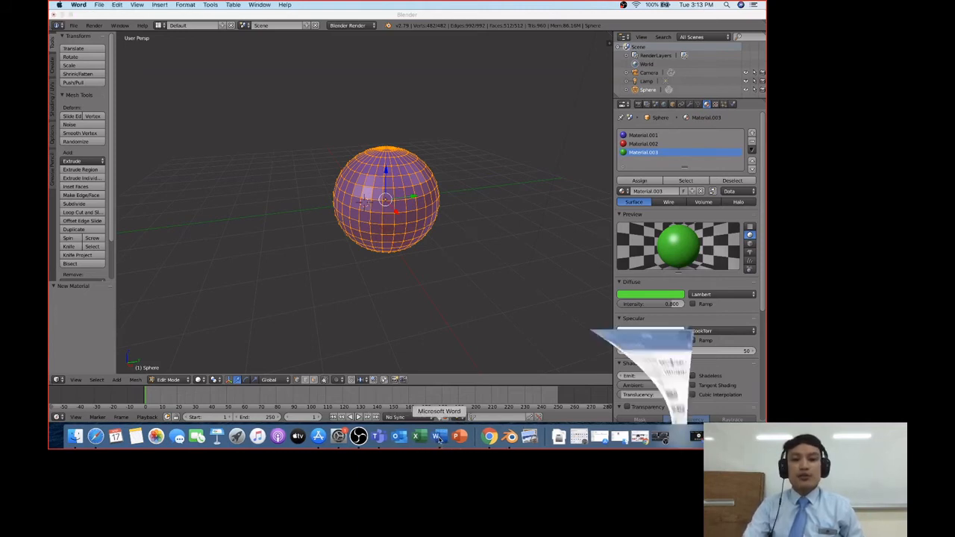
scroll(360, 349, up, 3)
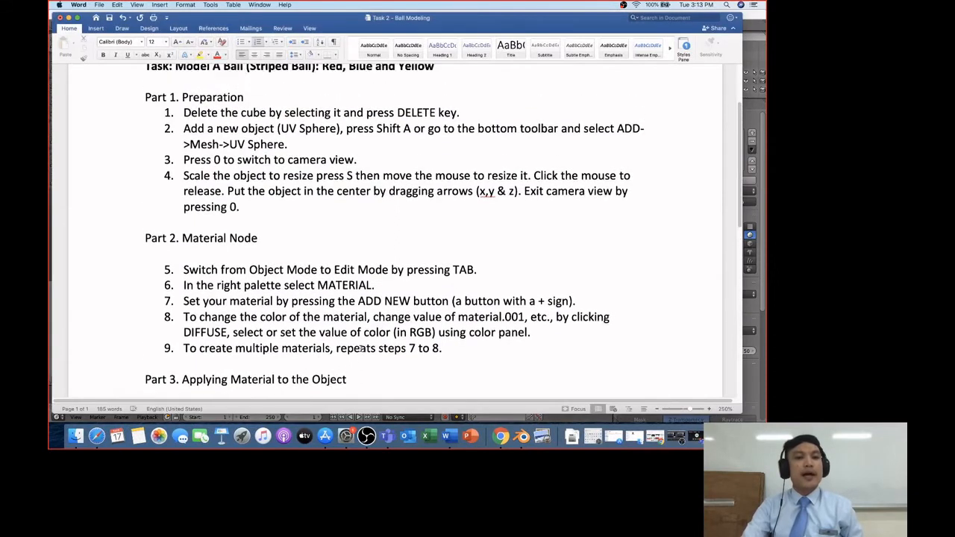
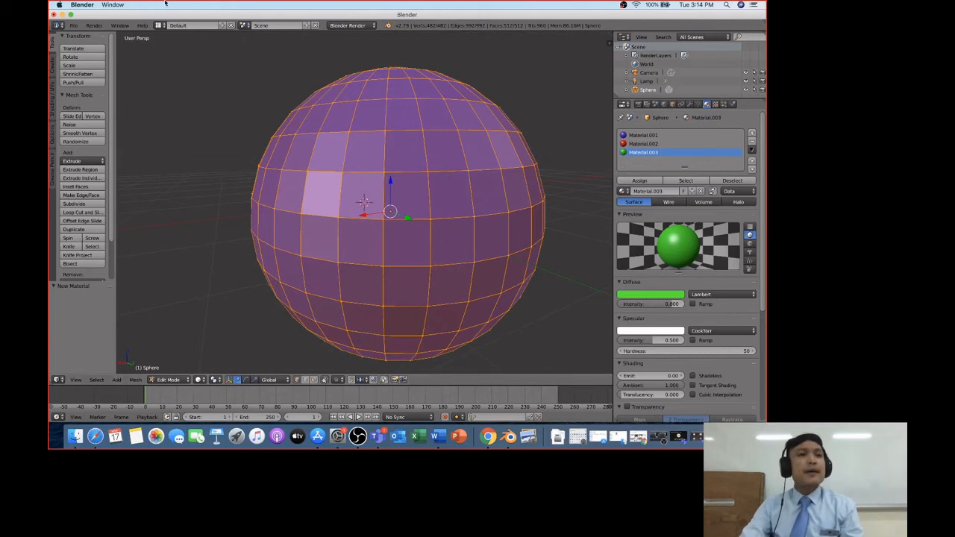
mouse_move(477, 191)
middle_down()
mouse_move(474, 205)
mouse_move(475, 193)
middle_up()
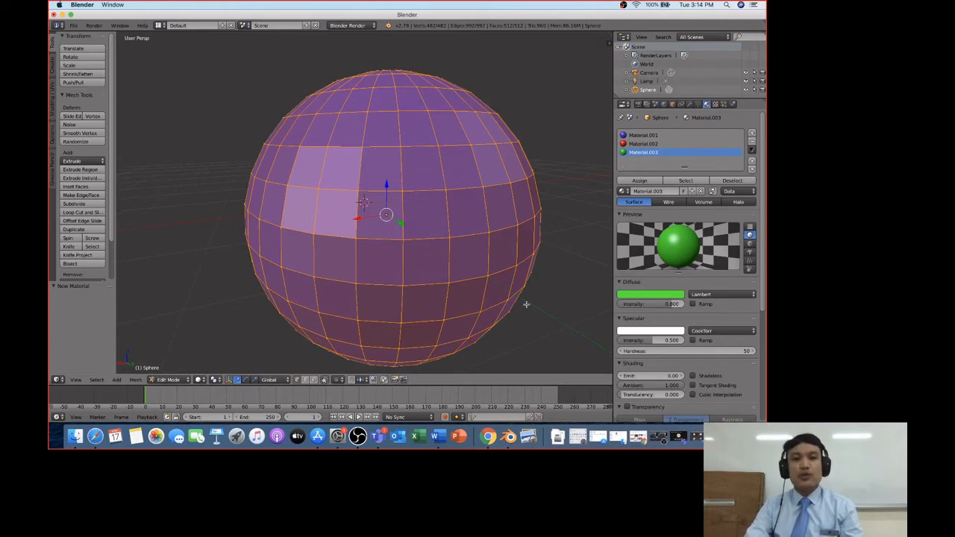
Return to the Word document and write list item 11 under Part 3: "Select the faces where to apply the color"
click(438, 437)
click(230, 281)
text(Select the faces wherre tp)
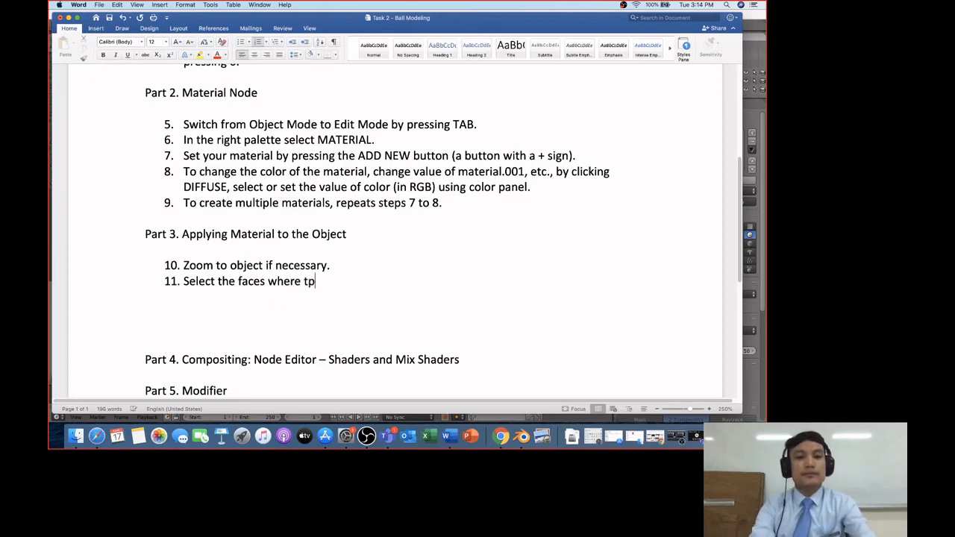
key(BackSpace)
text(o apply the color)
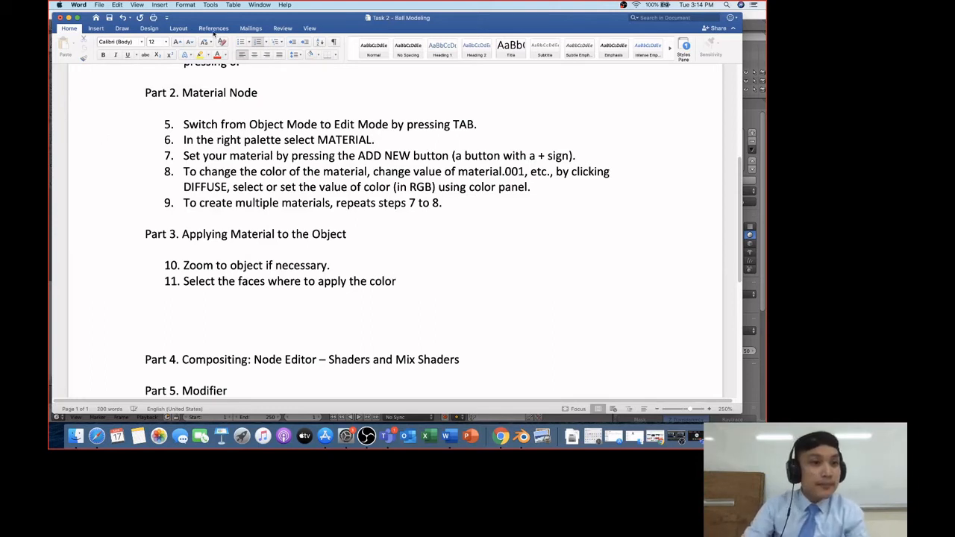
mouse_move(244, 23)
mouse_down()
mouse_move(298, 80)
mouse_move(267, 60)
mouse_move(255, 24)
mouse_up()
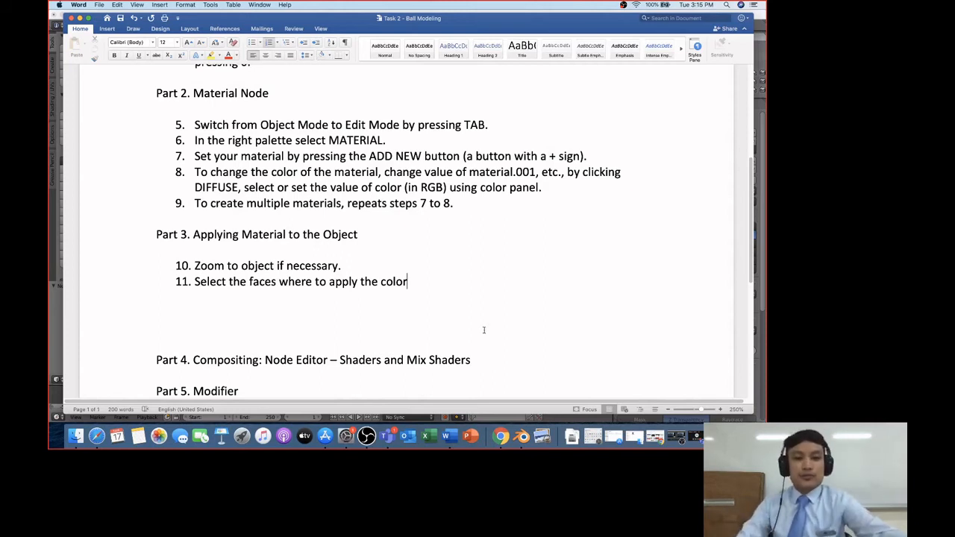
Check the Teams meeting chat and look through the participant list, and return to the Word document
click(388, 437)
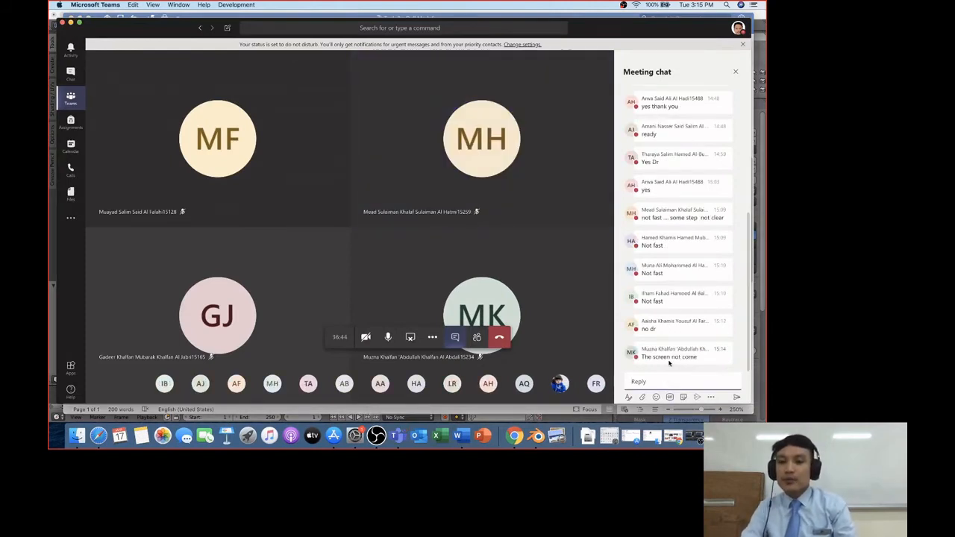
click(658, 383)
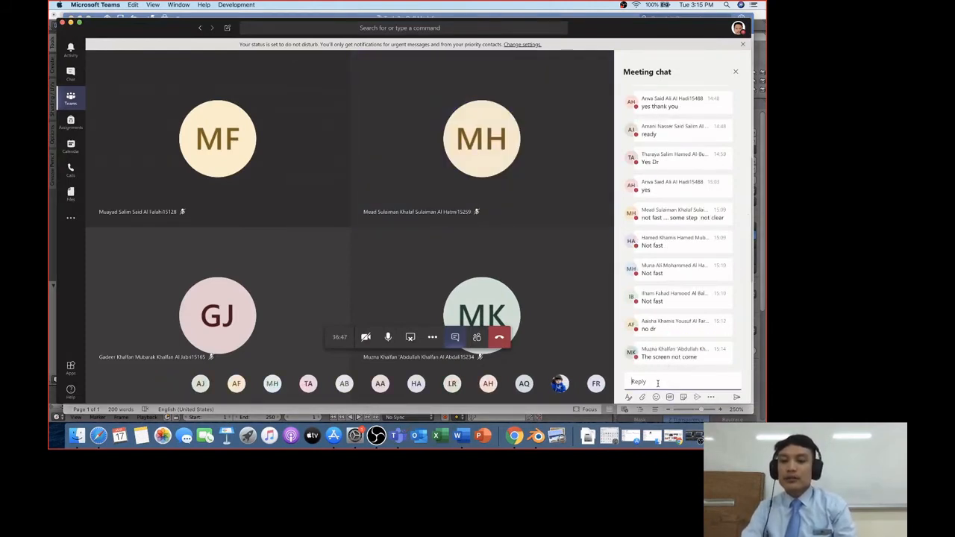
click(477, 338)
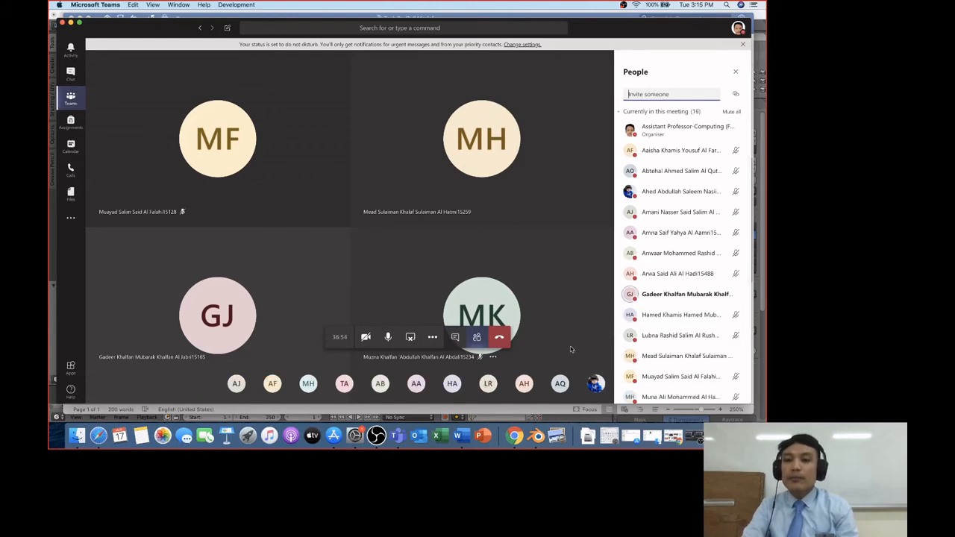
click(71, 21)
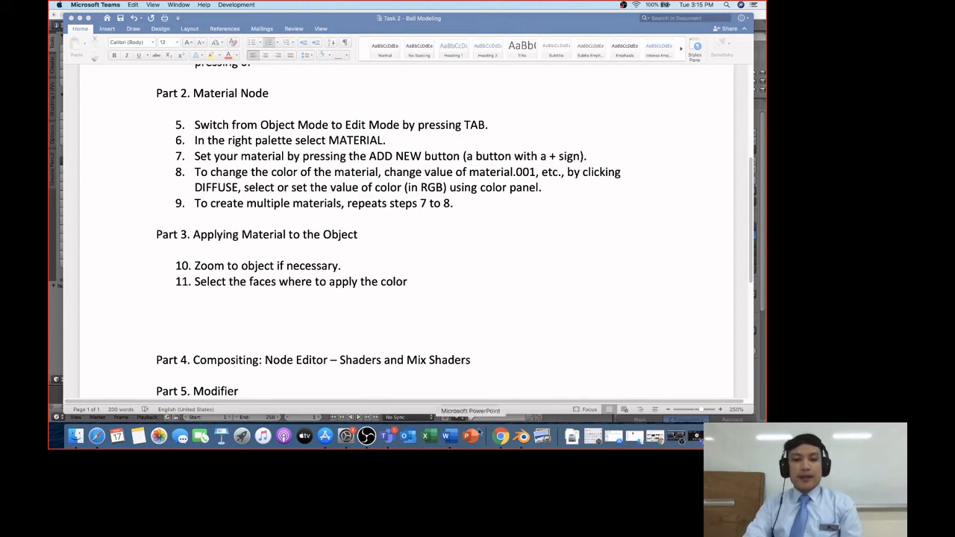
click(393, 439)
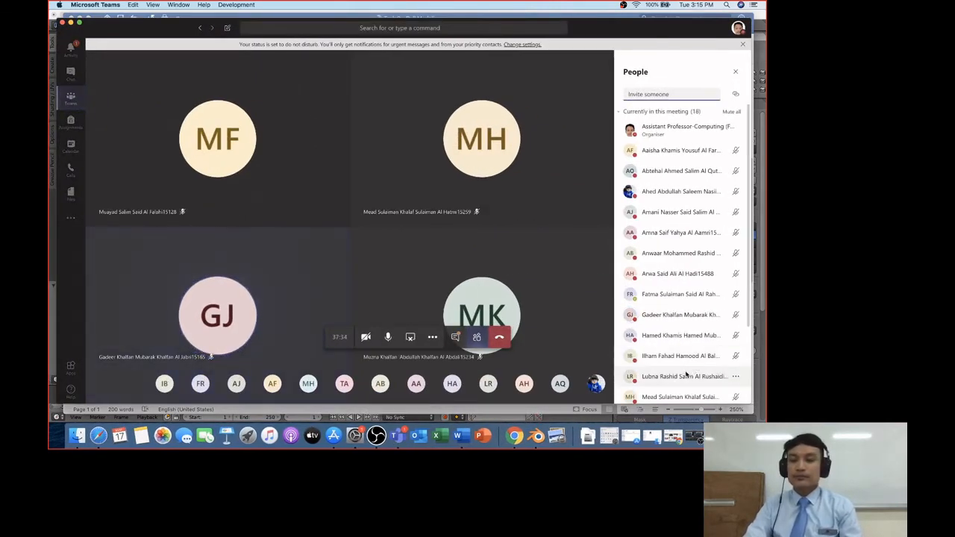
scroll(686, 373, down, 5)
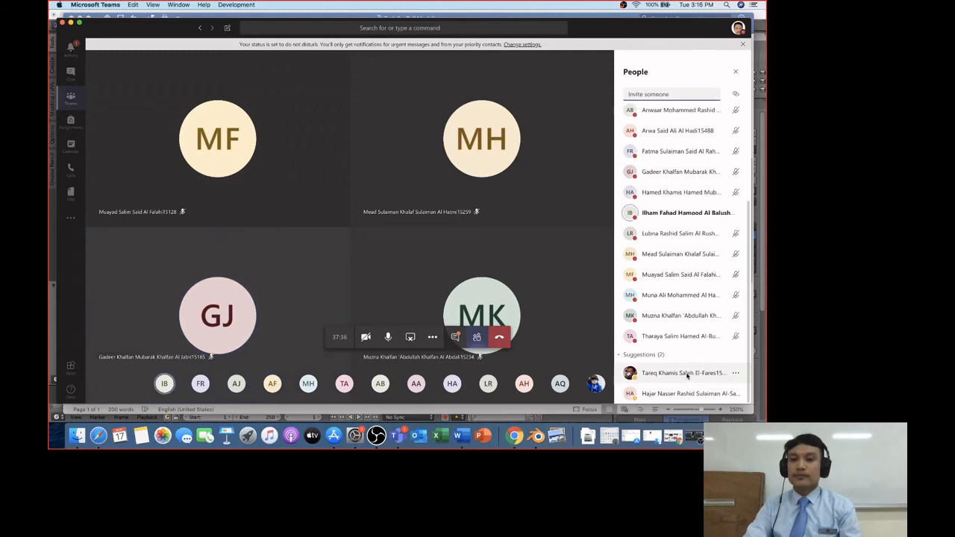
scroll(688, 378, up, 2)
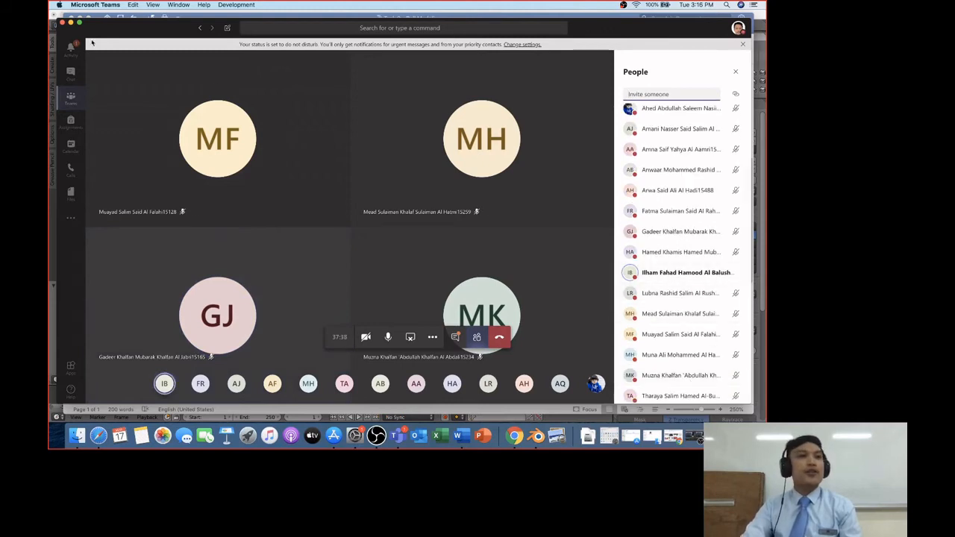
click(71, 23)
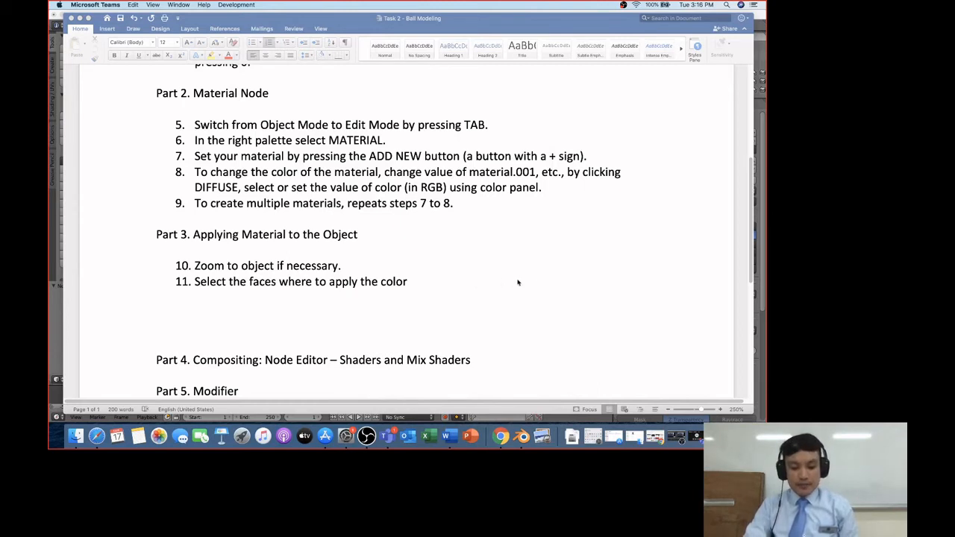
Look at the sphere and its materials in Blender, and go back to the Word document
click(522, 439)
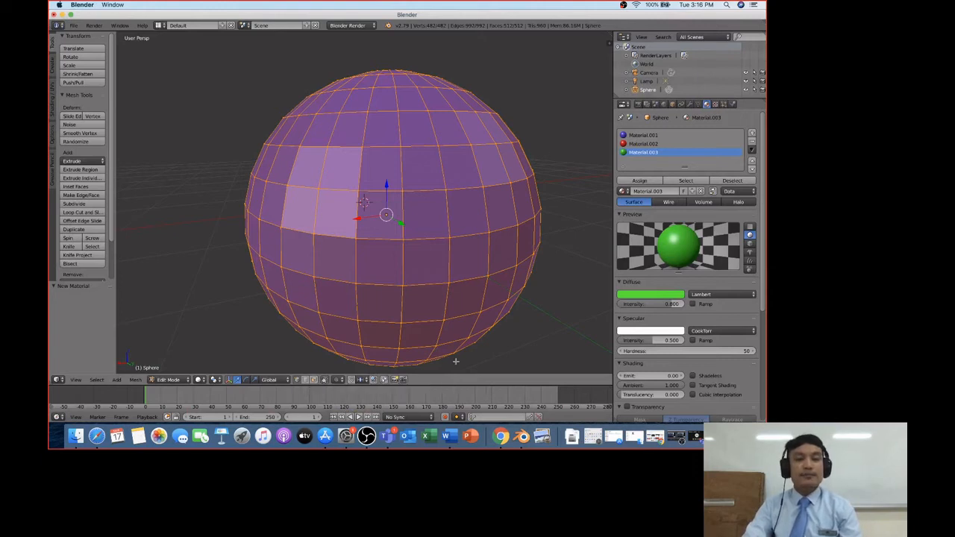
click(450, 438)
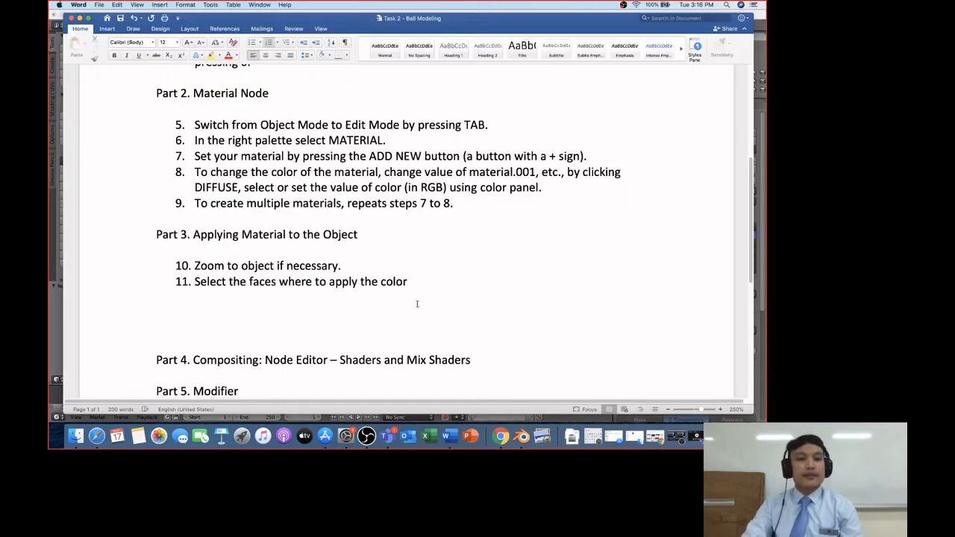
Extend list item 11 in the Word document with ", use the face select method."
text(, use)
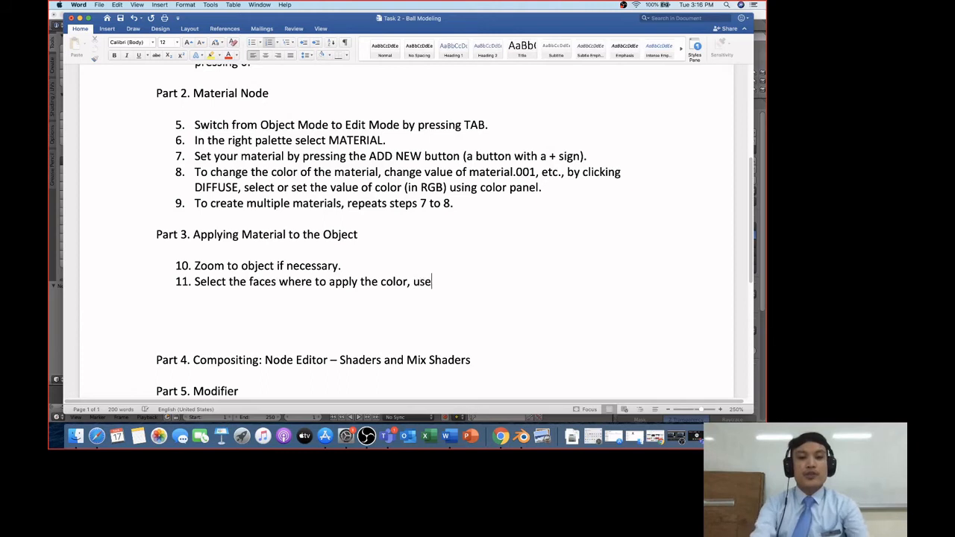
text( the face sel)
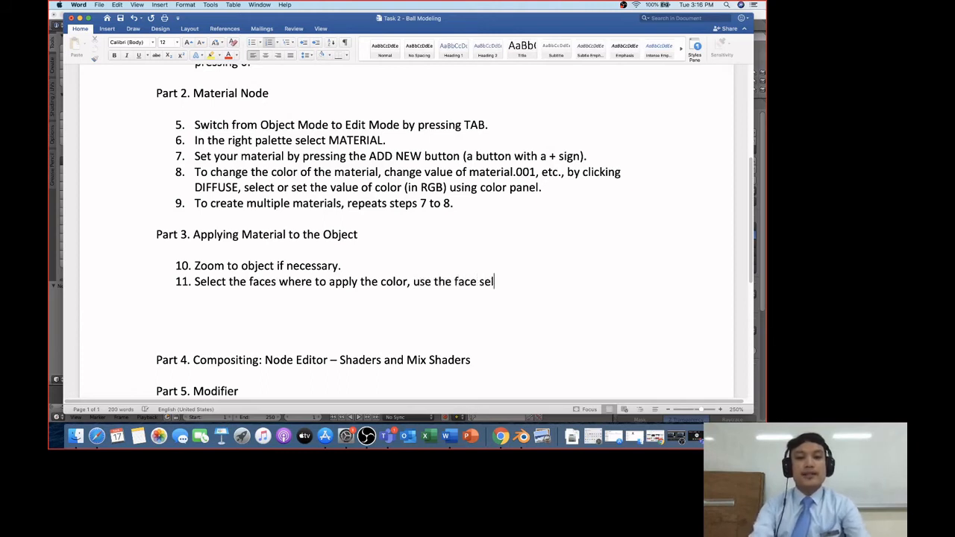
text(ect )
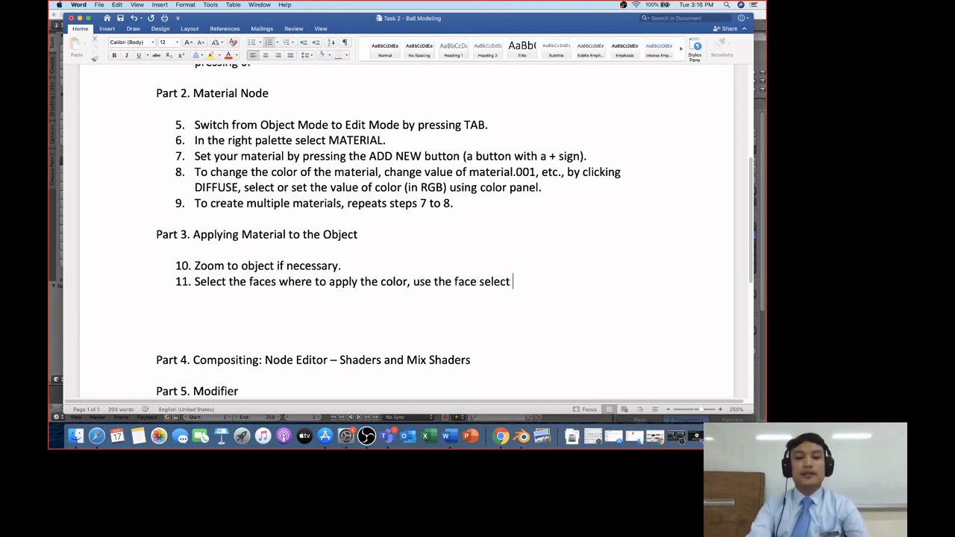
text(mnetho)
key(BackSpace)
key(BackSpace)
key(BackSpace)
key(BackSpace)
key(BackSpace)
text(ethod)
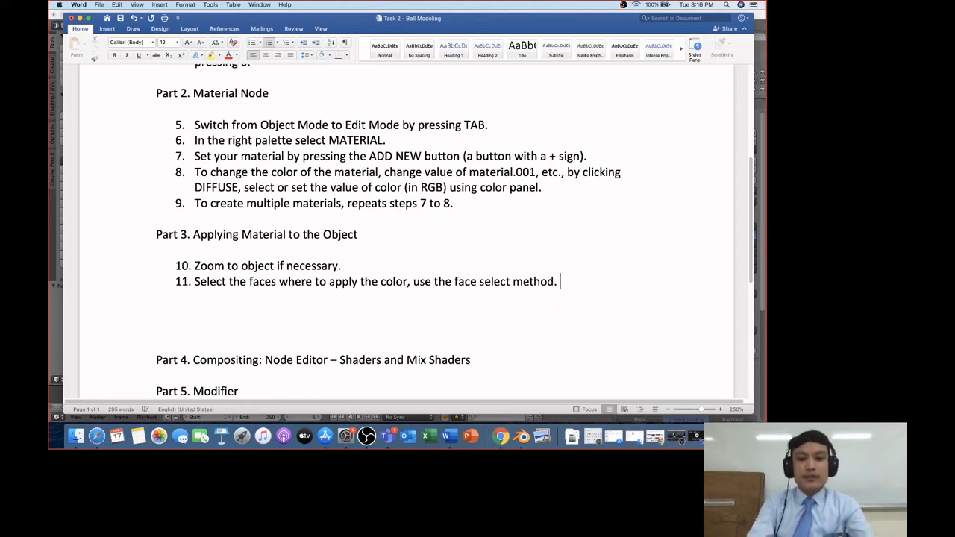
Add the sentence "Select the faces but pressing SHIFT + CLICK." to list item 11
text(. Select the fave)
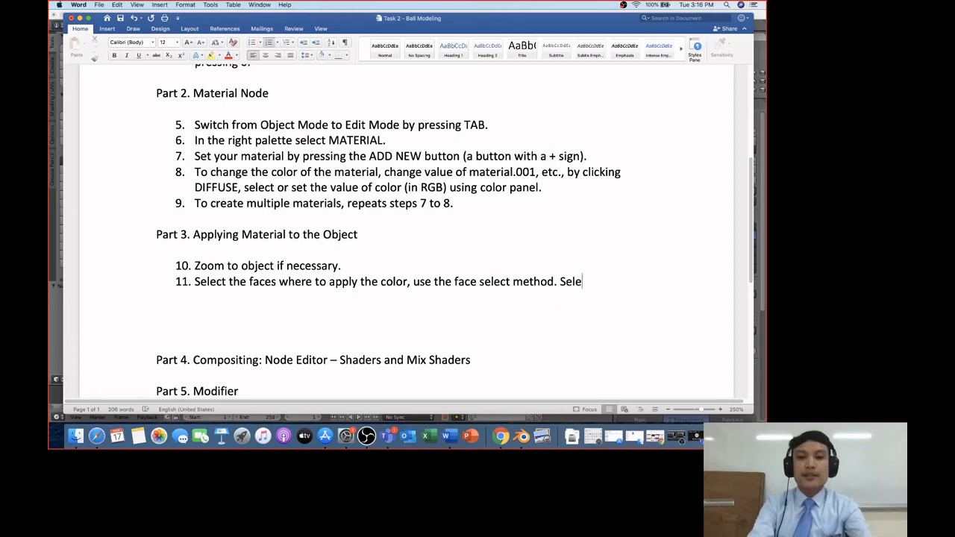
key(BackSpace)
key(BackSpace)
text(ces bu)
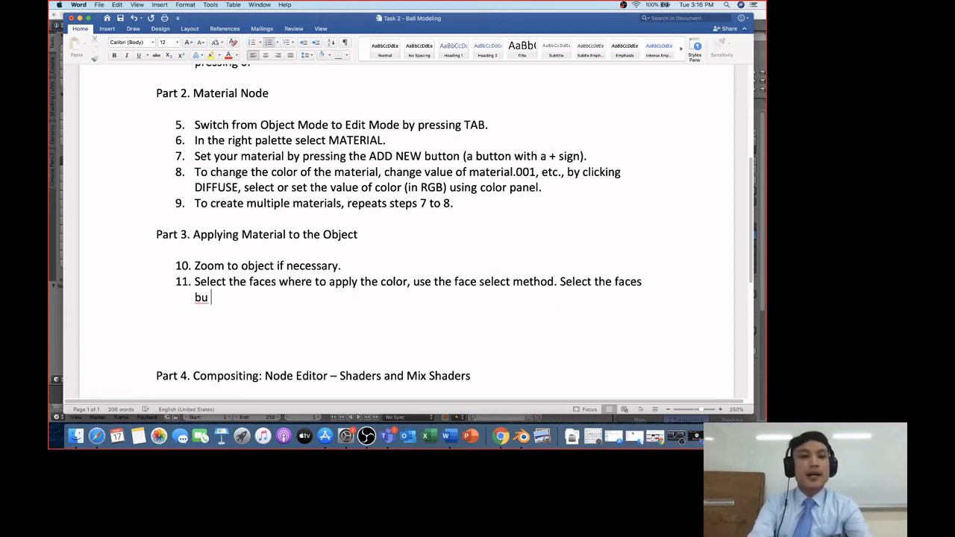
text(t pressing shit)
key(BackSpace)
key(BackSpace)
key(BackSpace)
key(BackSpace)
text(S)
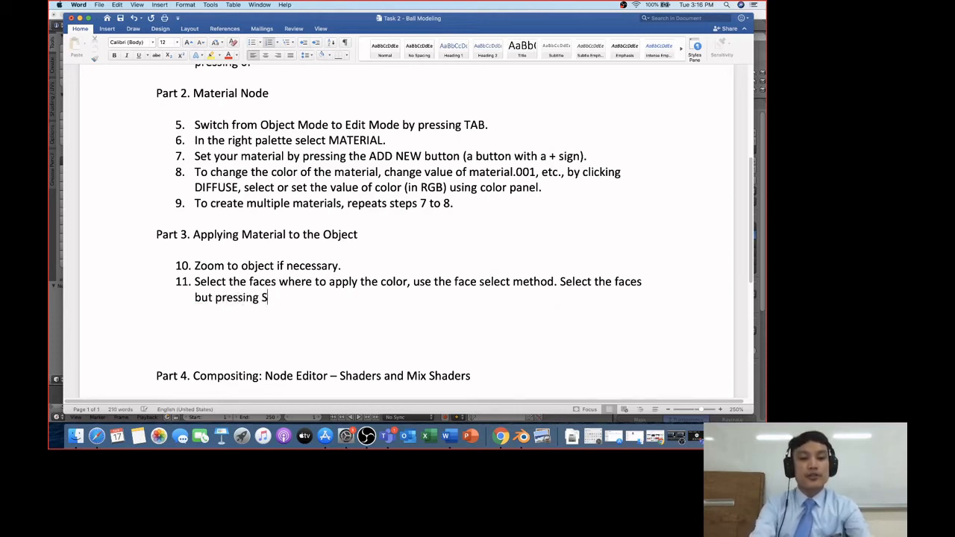
text(HIFT + CLICK)
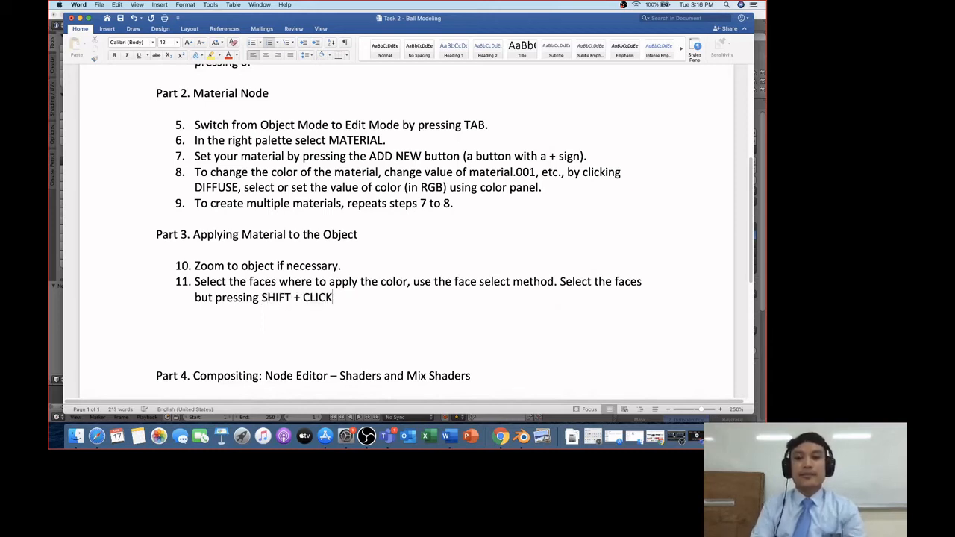
text(.)
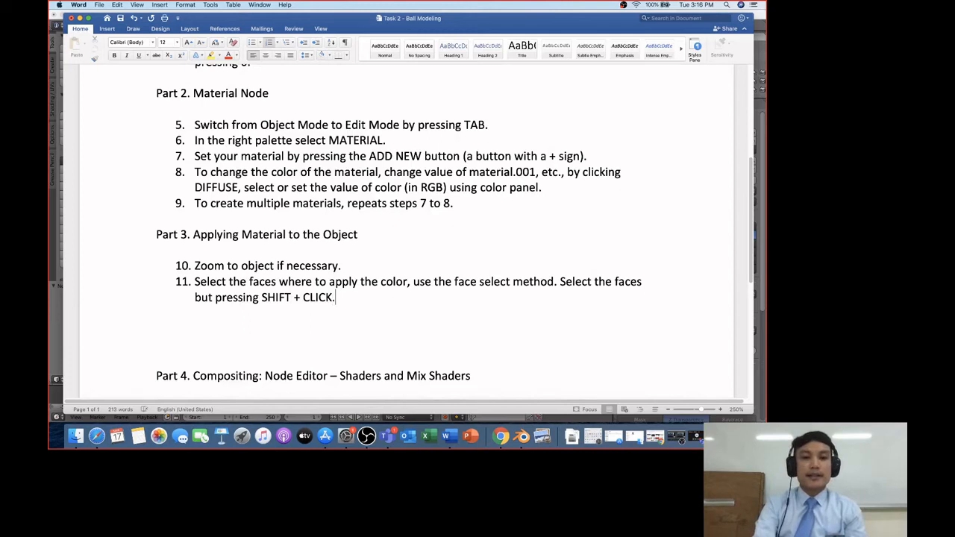
Complete list item 11 with the sentence "In this example, we will select 4 columns of faces."
text( In this eda)
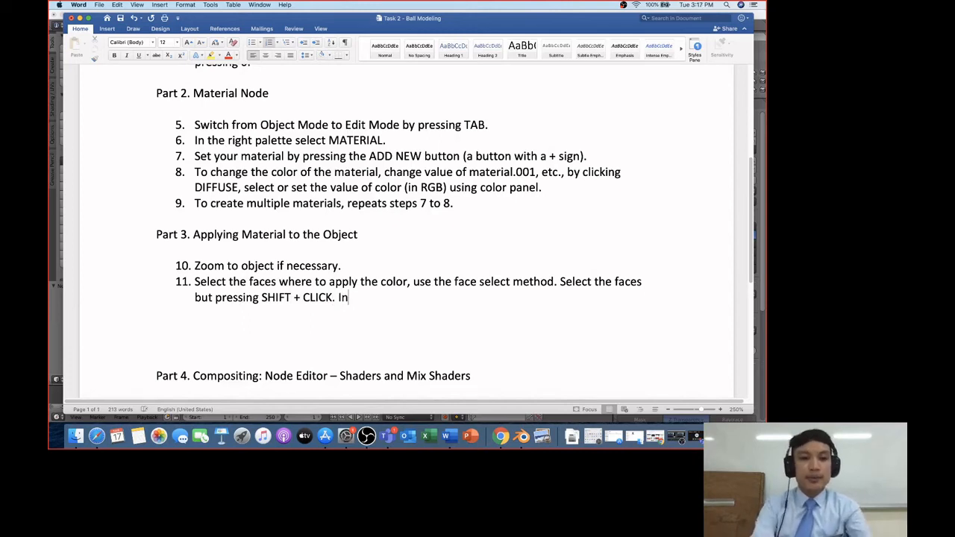
key(BackSpace)
key(BackSpace)
text(xa)
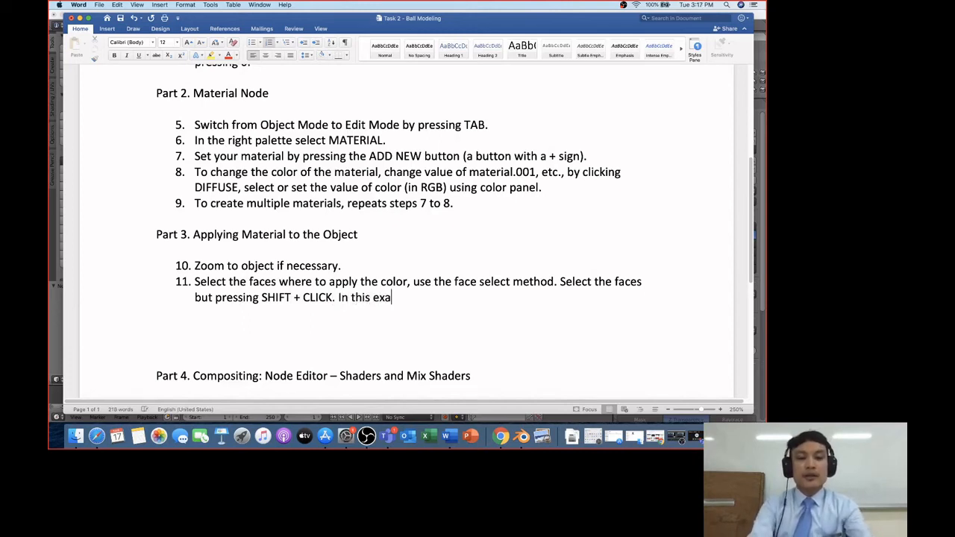
text(mple, we will )
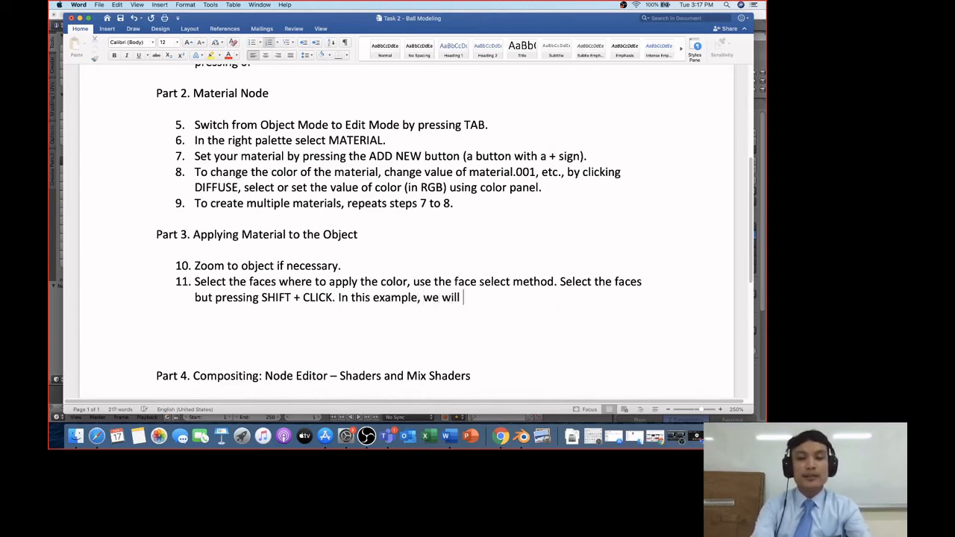
text(select 4 )
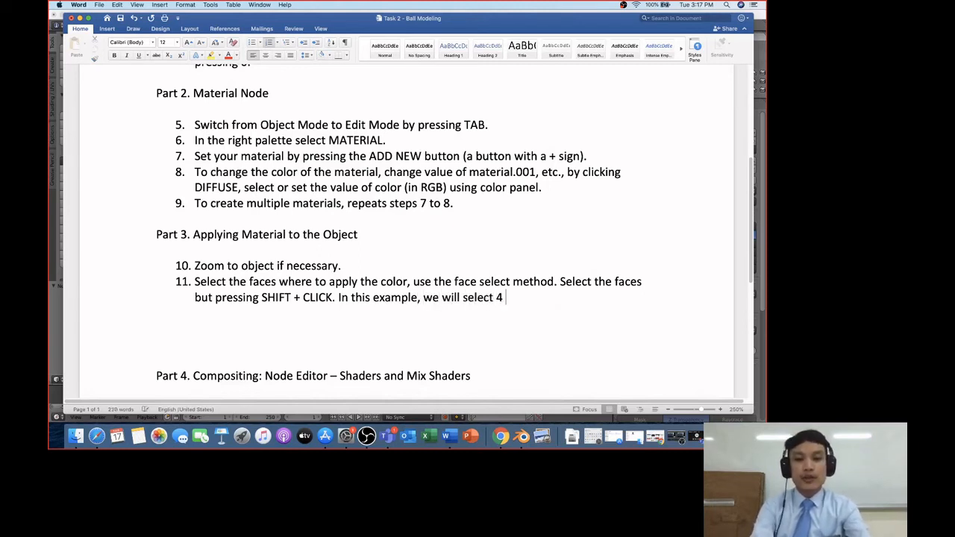
text(columns )
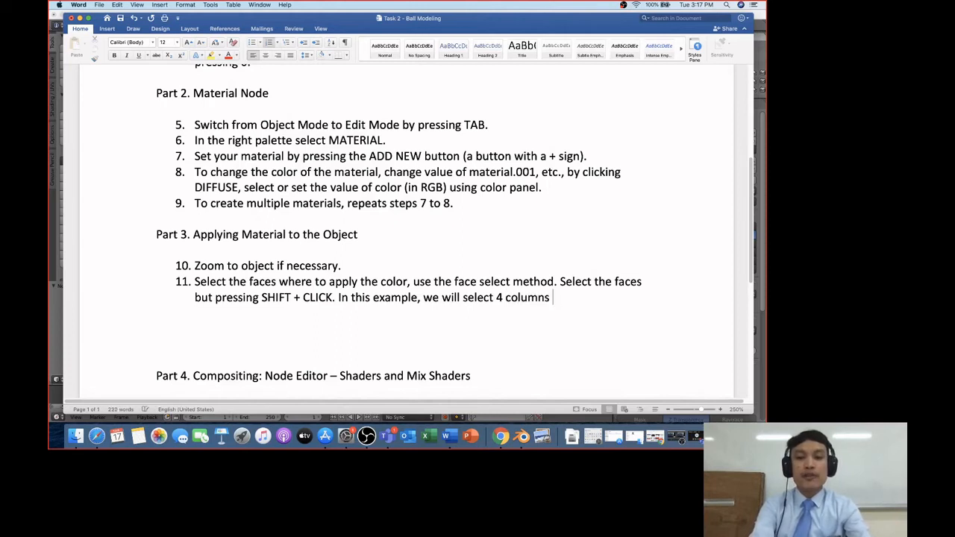
text(of faces)
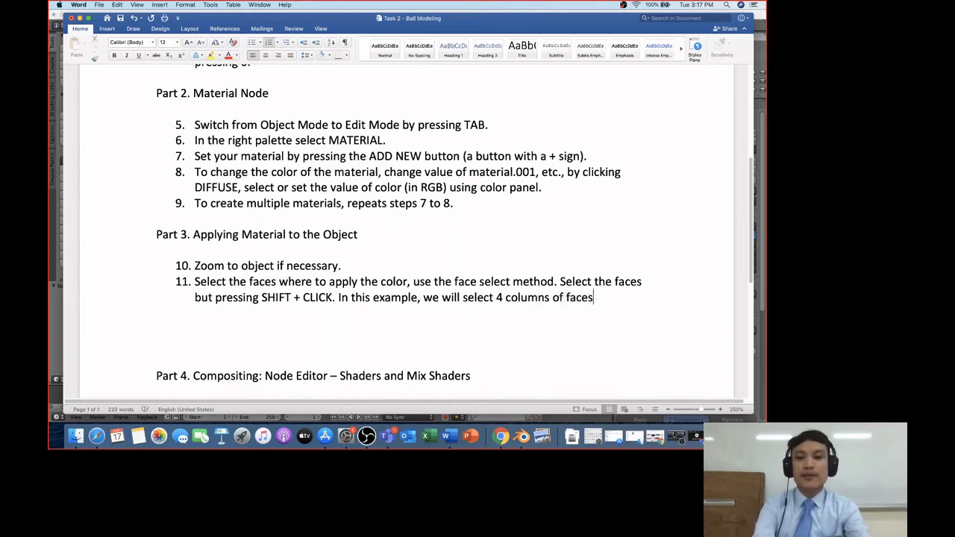
text(.)
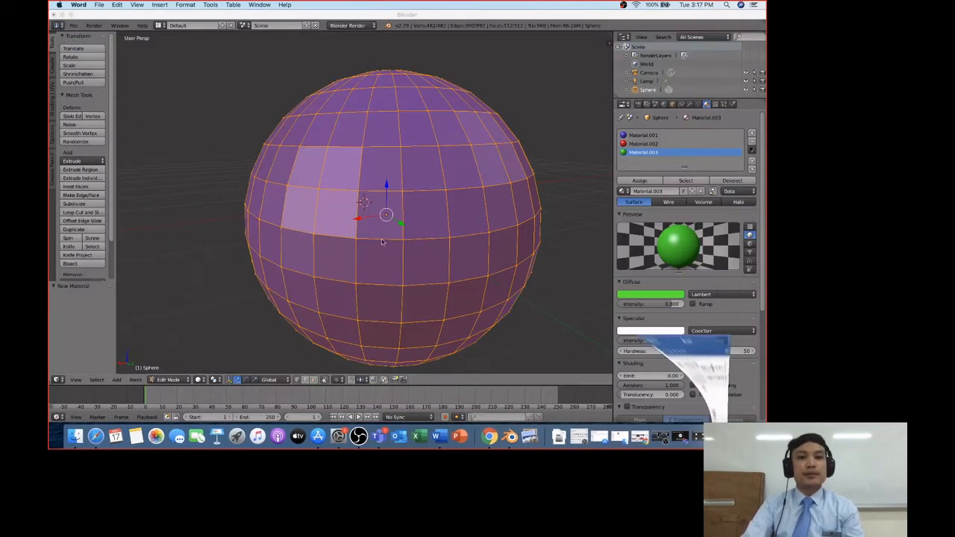
Switch to Blender and examine the sphere's faces from a distance, up close and from above
scroll(535, 134, up, 2)
scroll(535, 139, down, 4)
middle_drag(536, 140, 529, 156)
scroll(459, 157, down, 2)
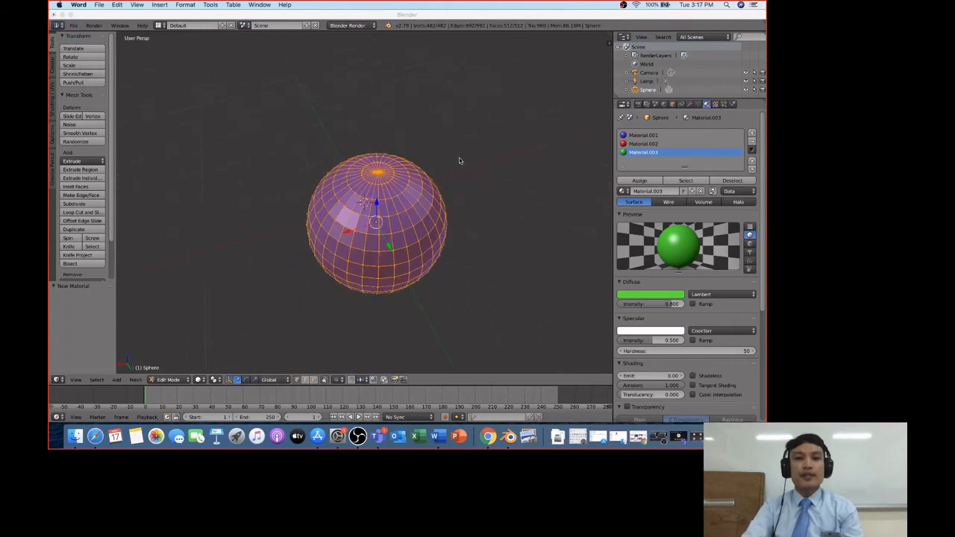
scroll(460, 161, up, 5)
scroll(460, 159, down, 1)
scroll(461, 160, up, 5)
scroll(460, 159, down, 4)
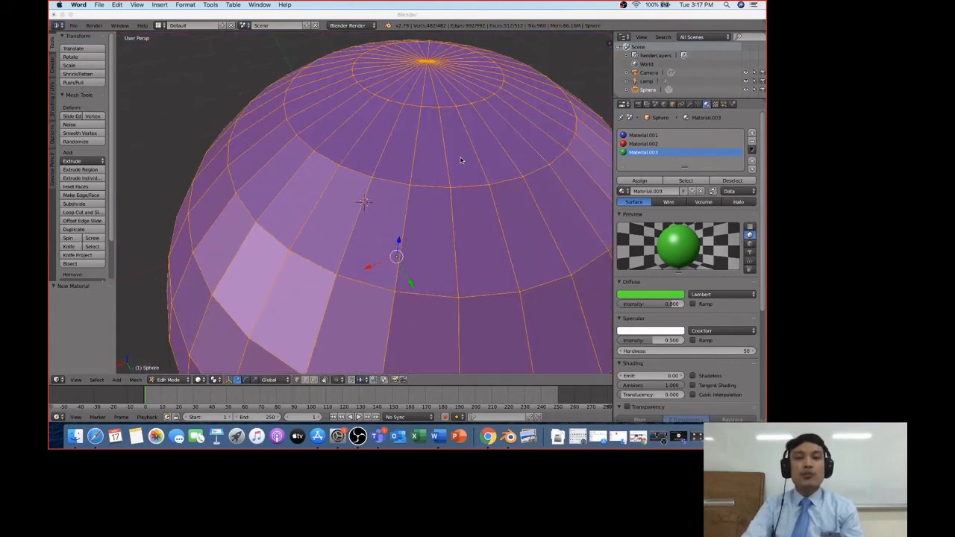
scroll(460, 156, up, 2)
scroll(461, 157, down, 3)
scroll(460, 156, up, 1)
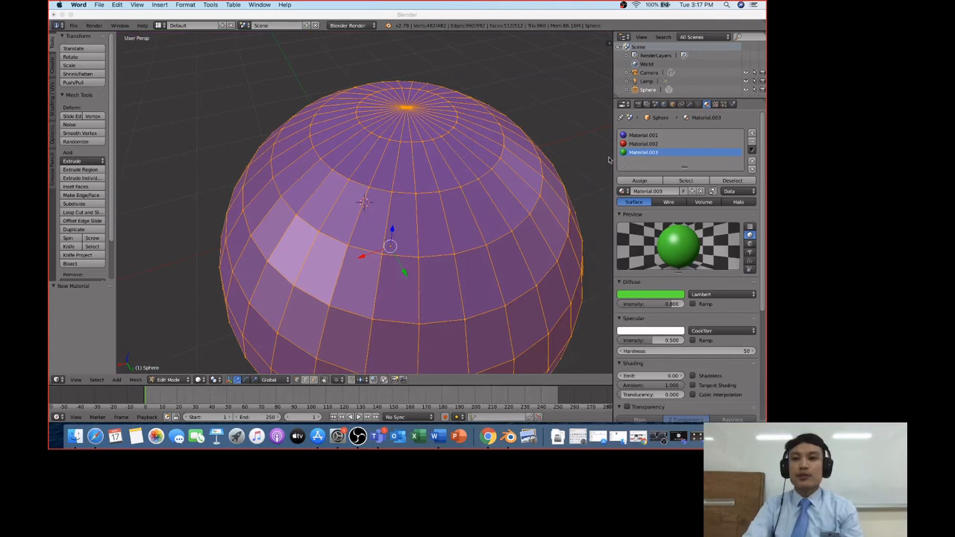
Widen the 3D viewport slightly and set the mesh selection mode to Face select
click(620, 205)
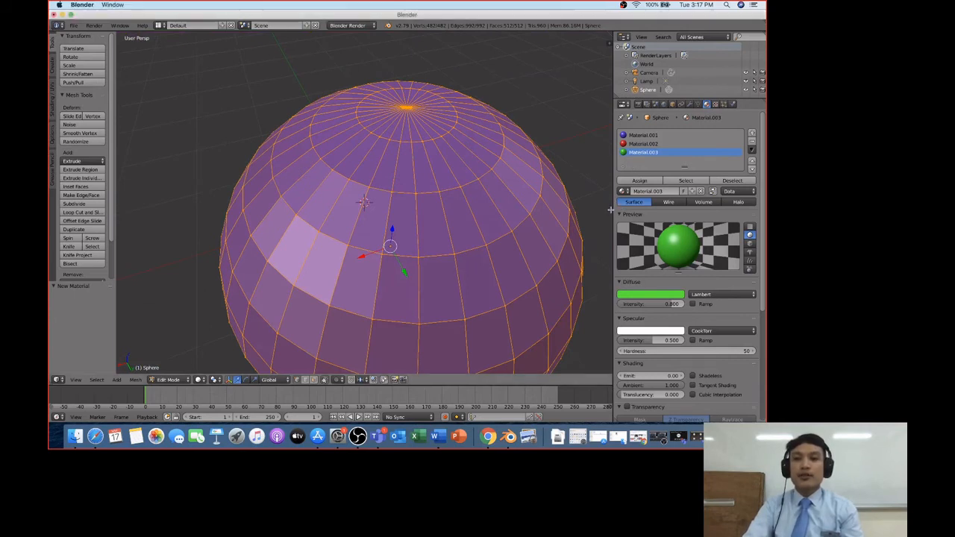
drag(616, 209, 634, 212)
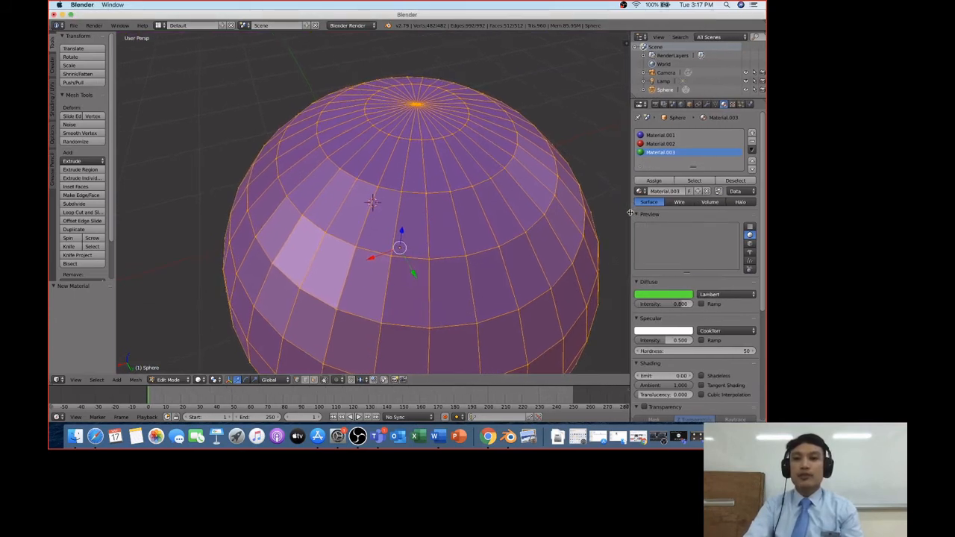
click(314, 381)
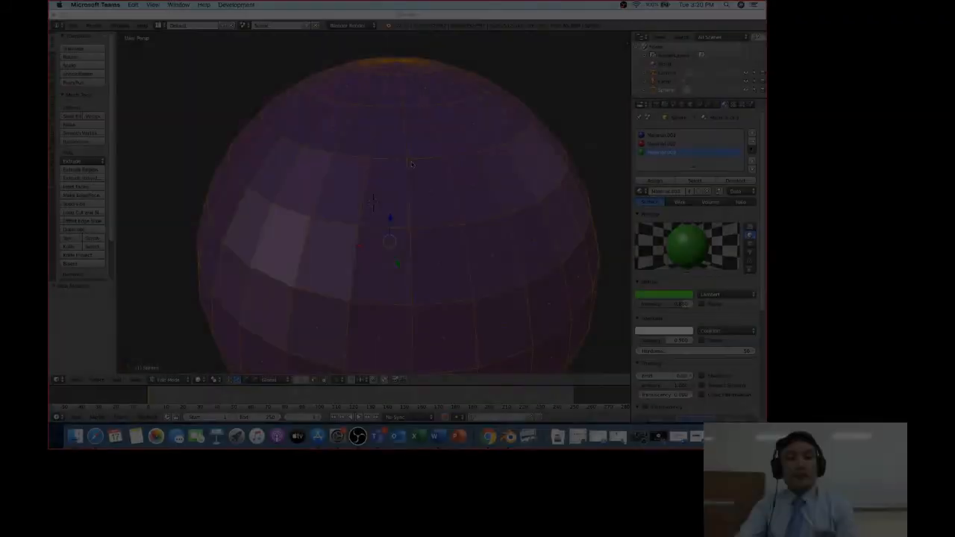
Examine the columns of faces running from the sphere's top pole down to its middle
scroll(411, 177, down, 2)
scroll(411, 183, up, 5)
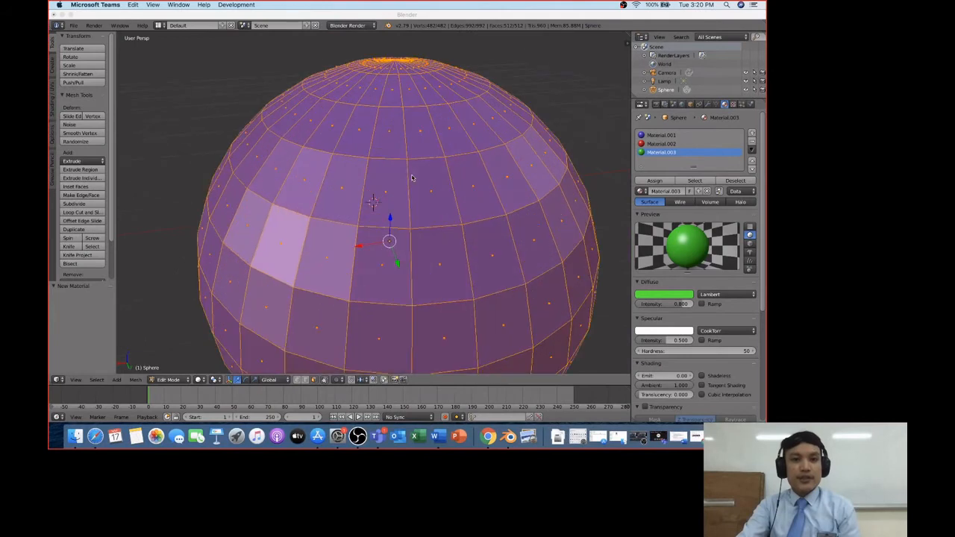
scroll(411, 185, down, 1)
scroll(411, 185, up, 3)
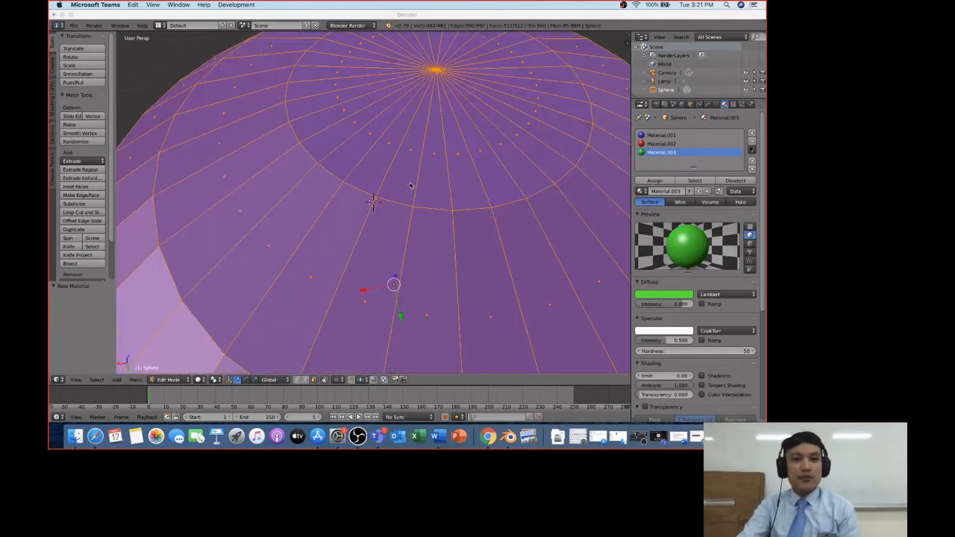
scroll(410, 185, down, 4)
scroll(409, 185, up, 2)
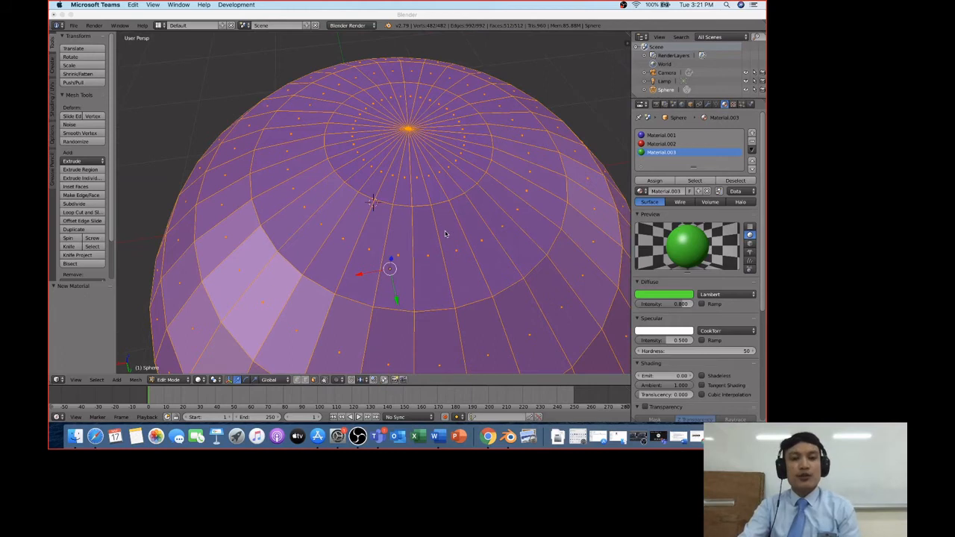
scroll(455, 261, down, 5)
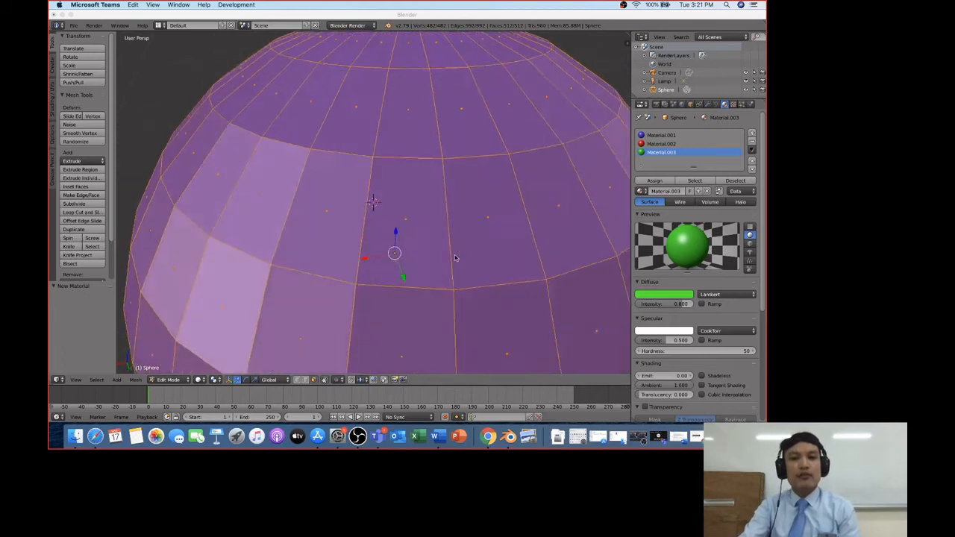
scroll(455, 258, up, 2)
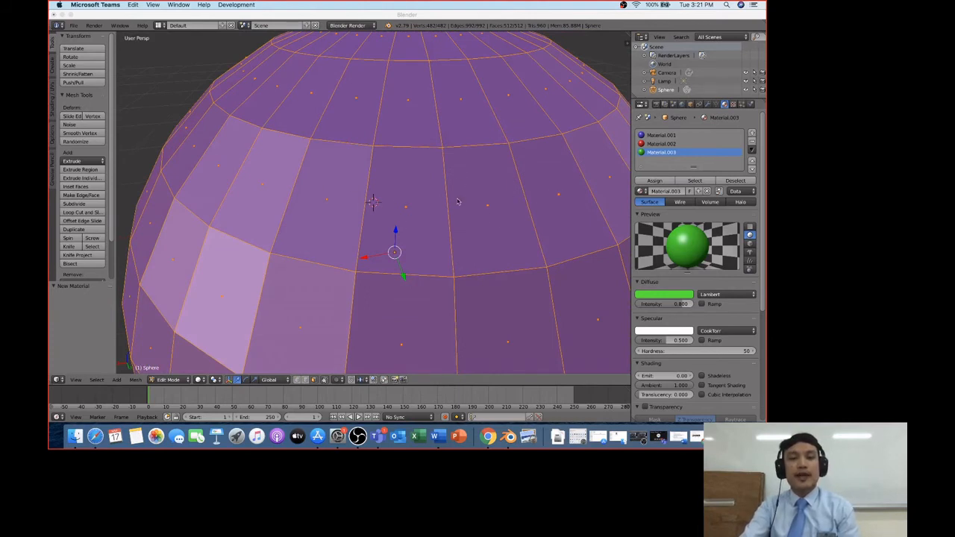
ctrl+scroll(461, 175, up, 5)
ctrl+scroll(461, 174, down, 8)
scroll(461, 182, up, 5)
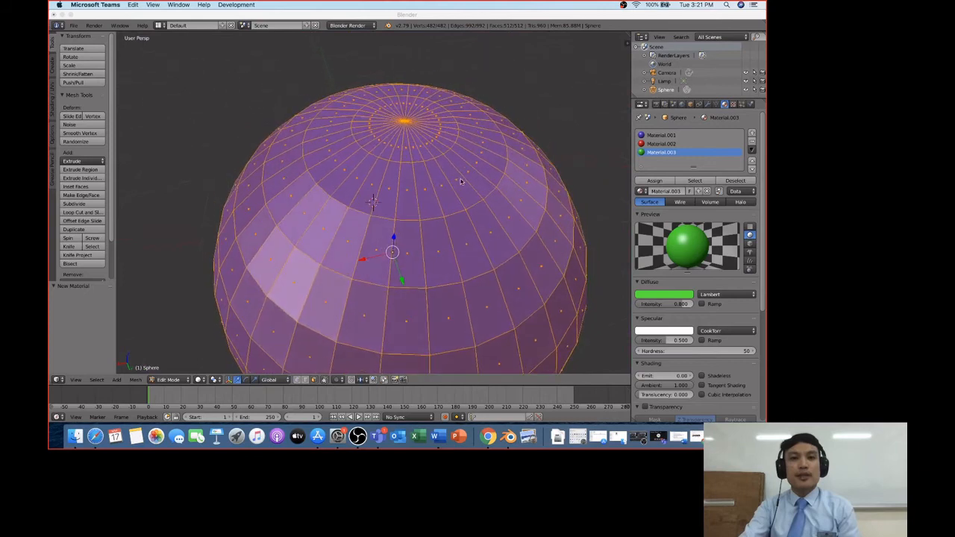
middle_drag(461, 181, 460, 170)
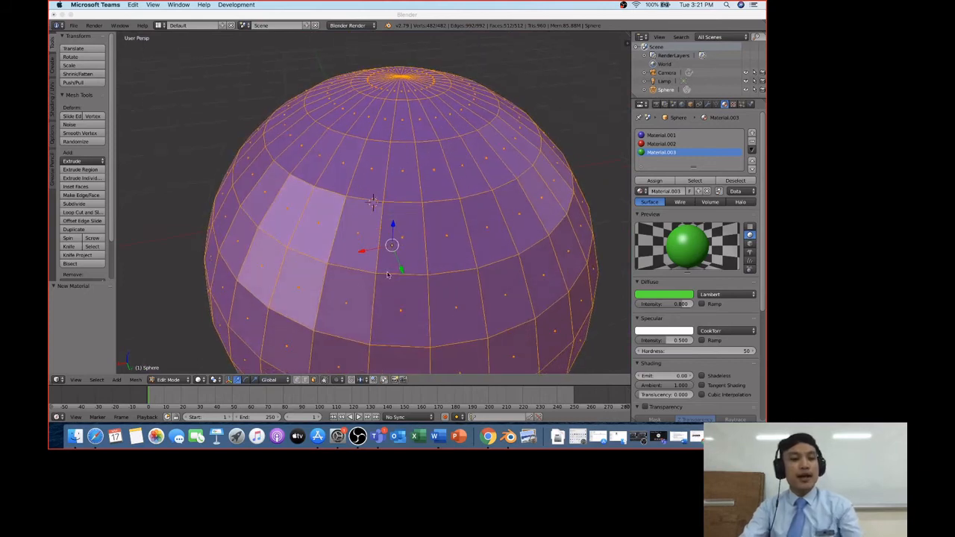
Deselect four adjacent faces in one row on the front of the sphere's upper half
click(367, 228)
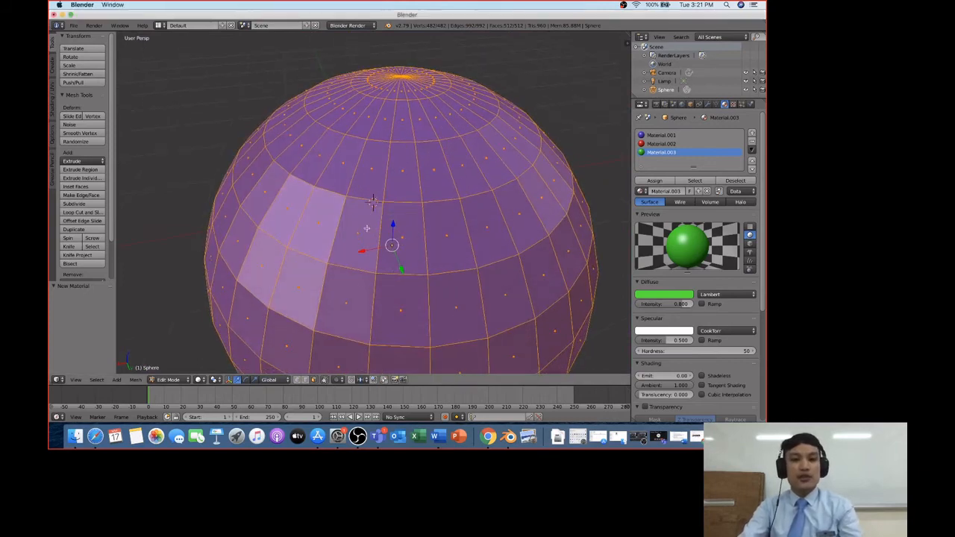
click(360, 232)
shift+click(402, 229)
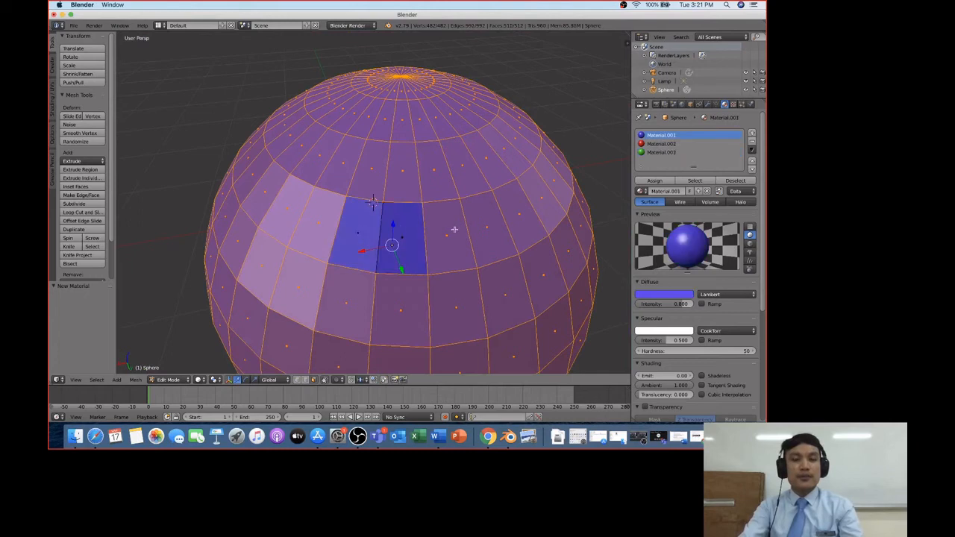
shift+click(452, 229)
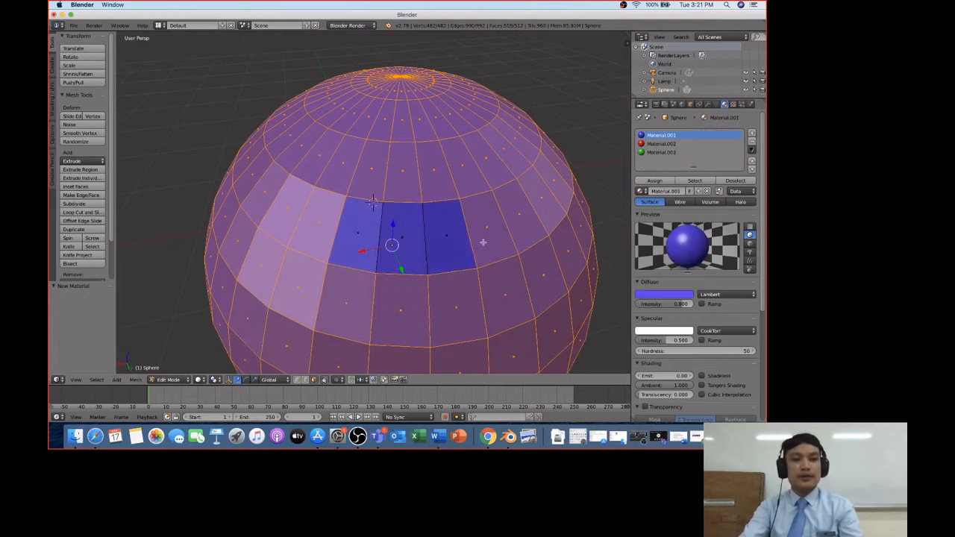
shift+click(490, 236)
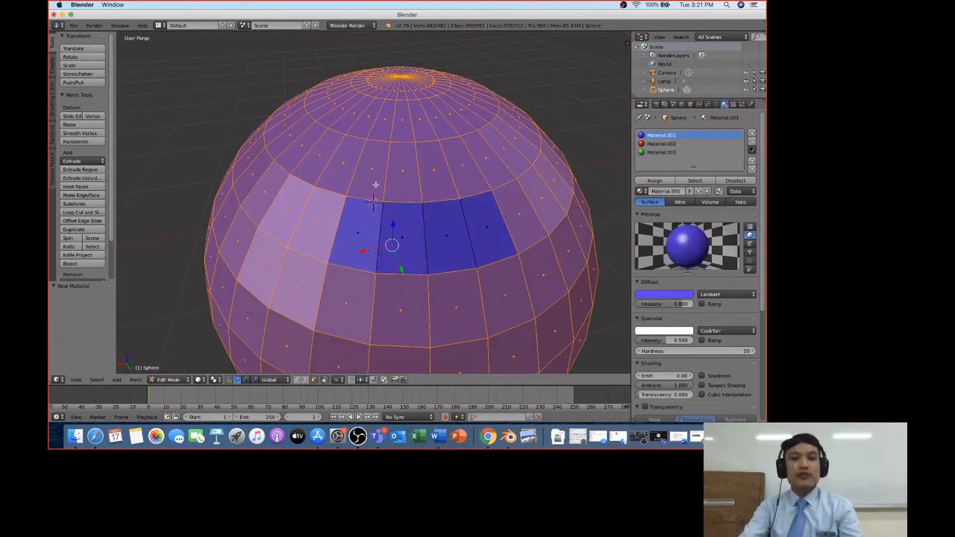
Deselect four adjacent faces in each of the next two rows above the deselected ones, towards the sphere's top pole
shift+click(371, 177)
shift+click(403, 180)
shift+click(438, 179)
shift+click(466, 176)
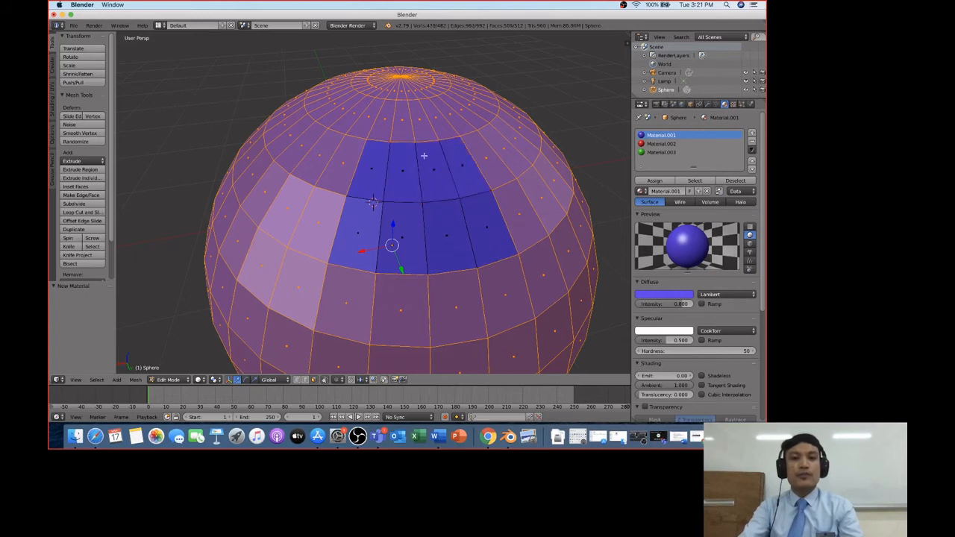
shift+click(388, 126)
shift+click(406, 125)
shift+click(426, 126)
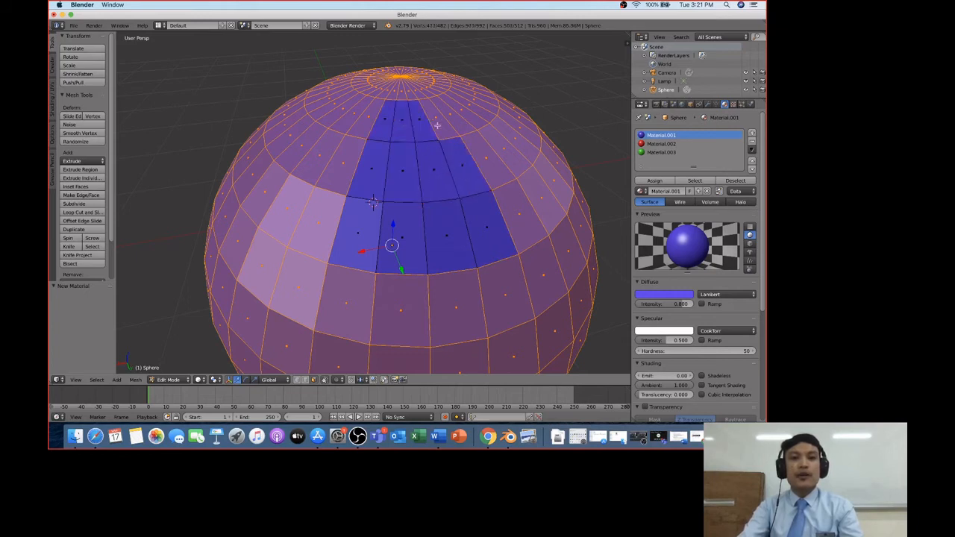
shift+click(438, 126)
Extend the deselected column by four more faces close to the sphere's top pole
middle_drag(451, 158, 450, 214)
shift+click(393, 212)
shift+click(400, 212)
shift+click(408, 213)
shift+click(416, 214)
Deselect four adjacent faces in each of the two rows directly below the deselected column, around the sphere's middle
middle_drag(427, 265, 424, 149)
shift+click(343, 173)
shift+click(395, 167)
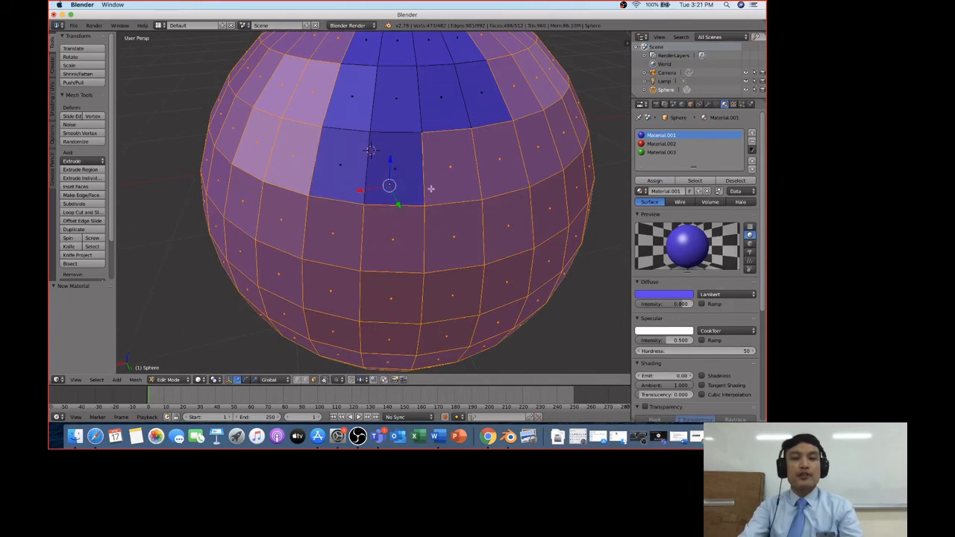
shift+click(451, 168)
shift+click(505, 168)
shift+click(508, 227)
shift+click(456, 241)
shift+click(380, 253)
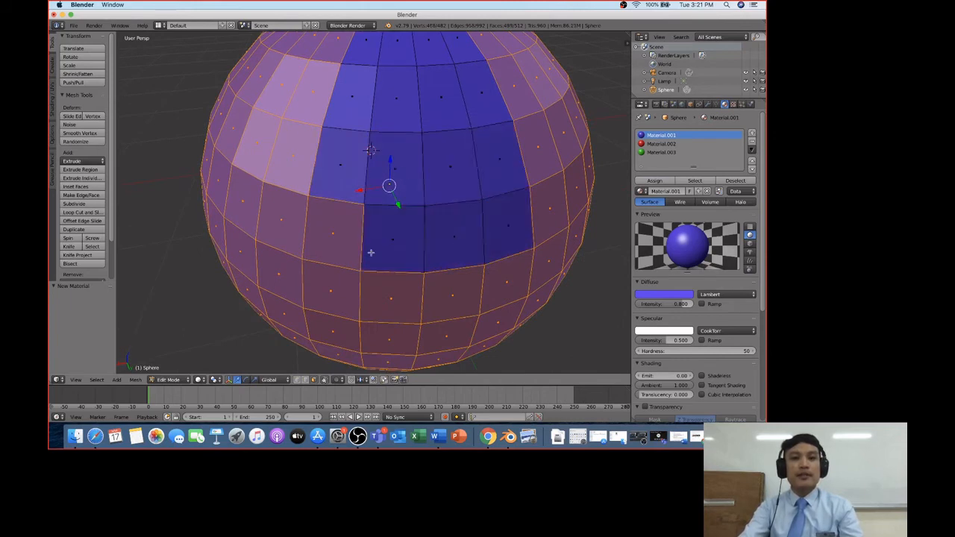
shift+click(335, 246)
Continue the deselected column downward through two more rows of four faces on the sphere's lower half
middle_drag(390, 284, 411, 230)
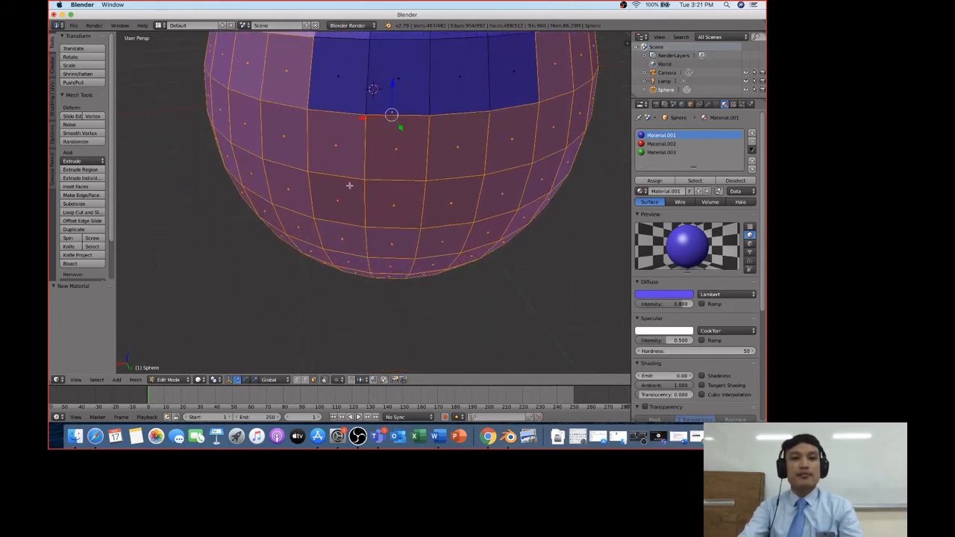
shift+click(347, 153)
shift+click(388, 160)
shift+click(458, 154)
shift+click(505, 147)
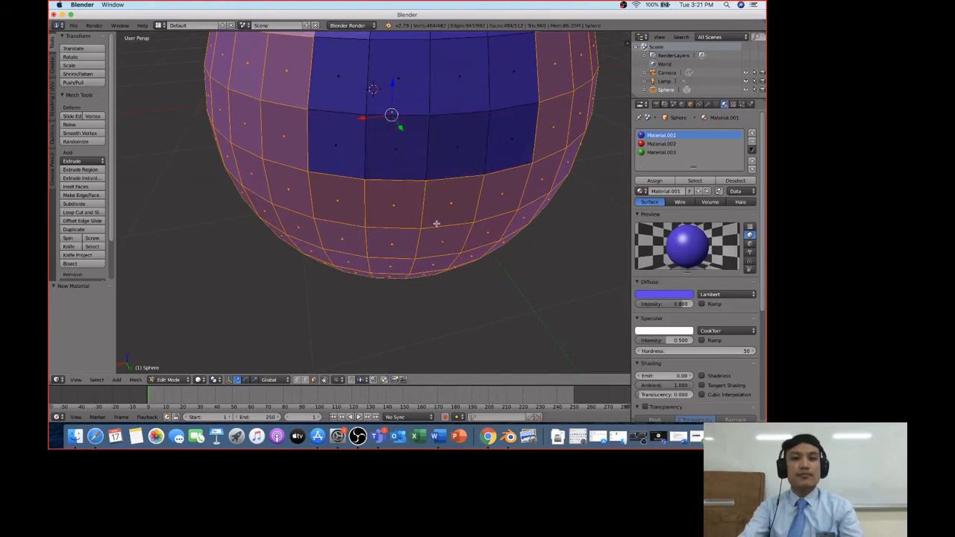
middle_drag(436, 223, 437, 213)
shift+click(341, 175)
shift+click(395, 179)
shift+click(451, 177)
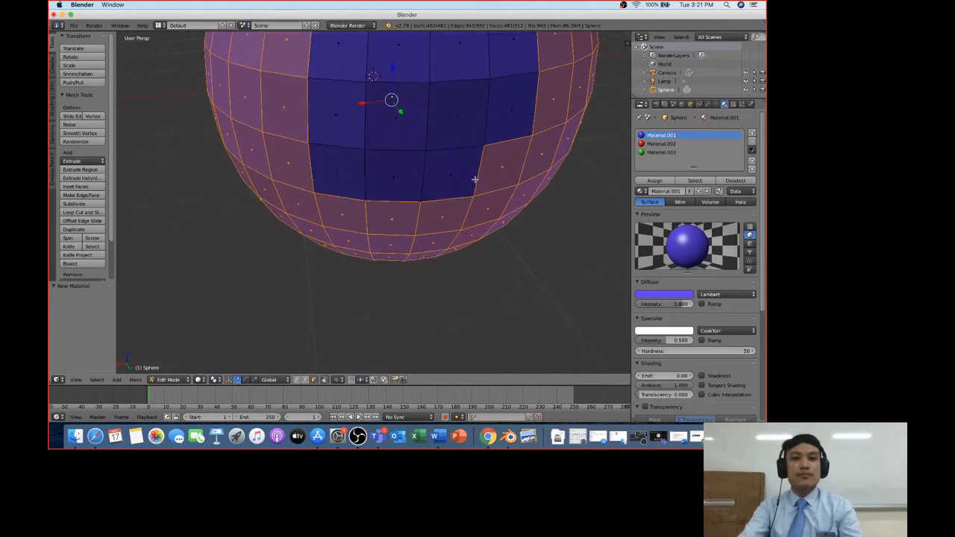
shift+click(492, 177)
Deselect the column's four faces in each of the following two rows as the sphere narrows towards its underside
middle_drag(441, 257, 431, 189)
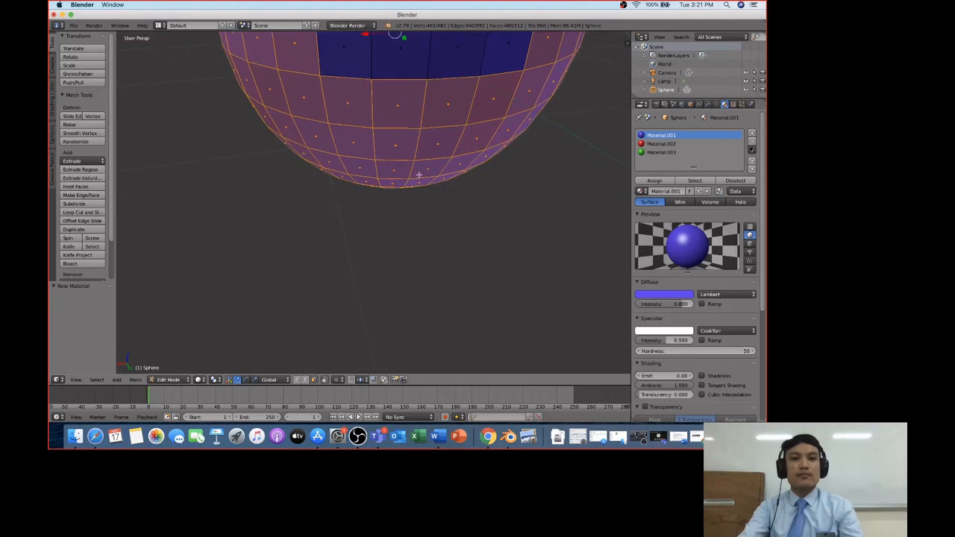
shift+click(348, 112)
shift+click(399, 111)
shift+click(452, 108)
shift+click(497, 105)
middle_drag(457, 233, 458, 193)
shift+click(367, 74)
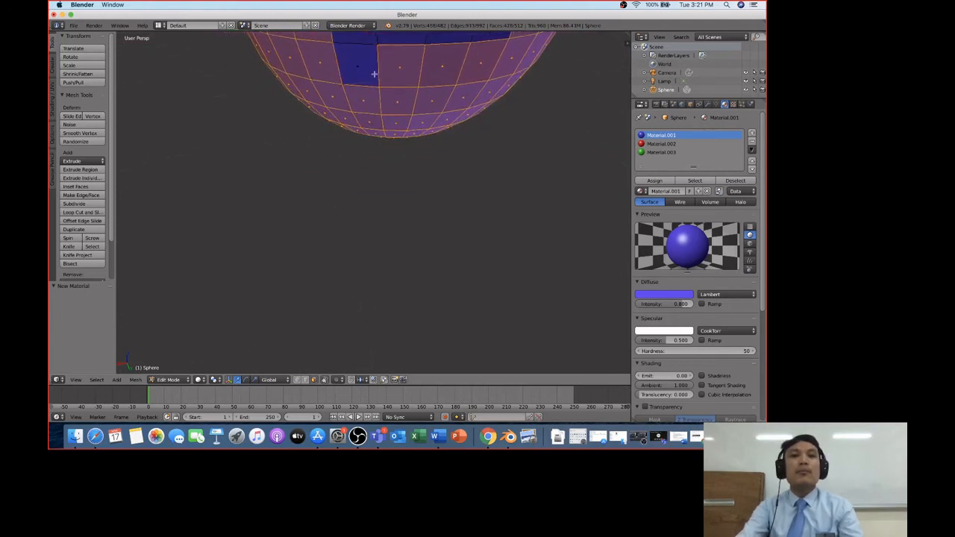
shift+click(398, 74)
shift+click(430, 75)
shift+click(477, 72)
Deselect the column's faces in the two small rows close to the sphere's bottom
shift+click(468, 98)
shift+click(426, 104)
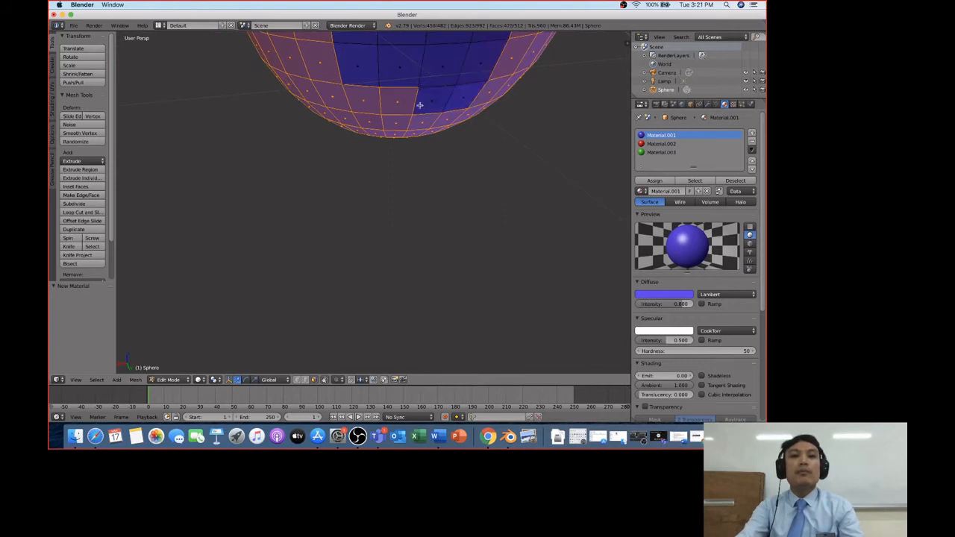
shift+click(399, 108)
shift+click(369, 105)
shift+click(377, 126)
shift+click(394, 125)
shift+click(425, 125)
shift+click(444, 119)
mouse_move(433, 252)
middle_down()
mouse_move(436, 169)
mouse_move(435, 296)
mouse_move(436, 258)
middle_up()
Replace the whole face selection with a single face near the sphere's bottom pole
right_click(385, 134)
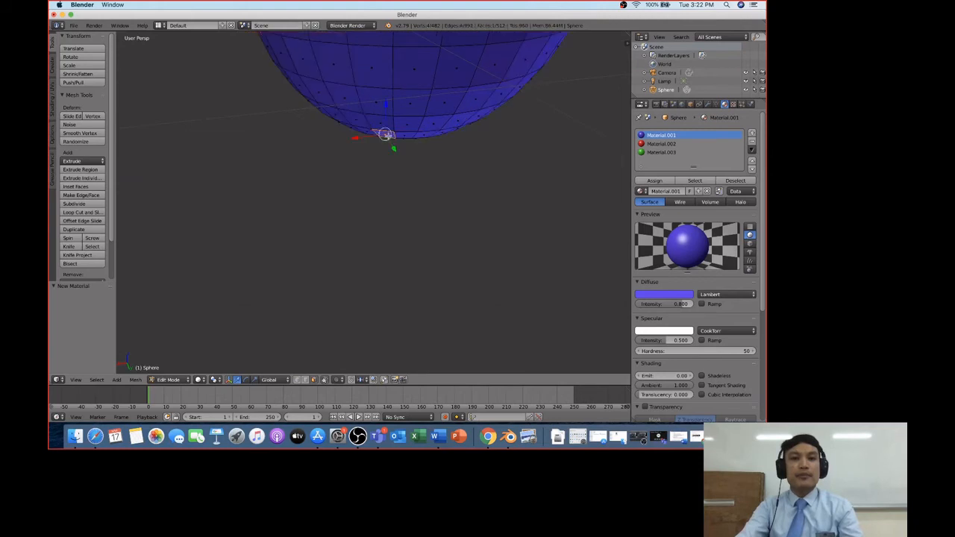
middle_drag(449, 222, 437, 202)
scroll(458, 226, down, 4)
scroll(458, 225, down, 2)
scroll(429, 196, down, 2)
scroll(429, 195, up, 2)
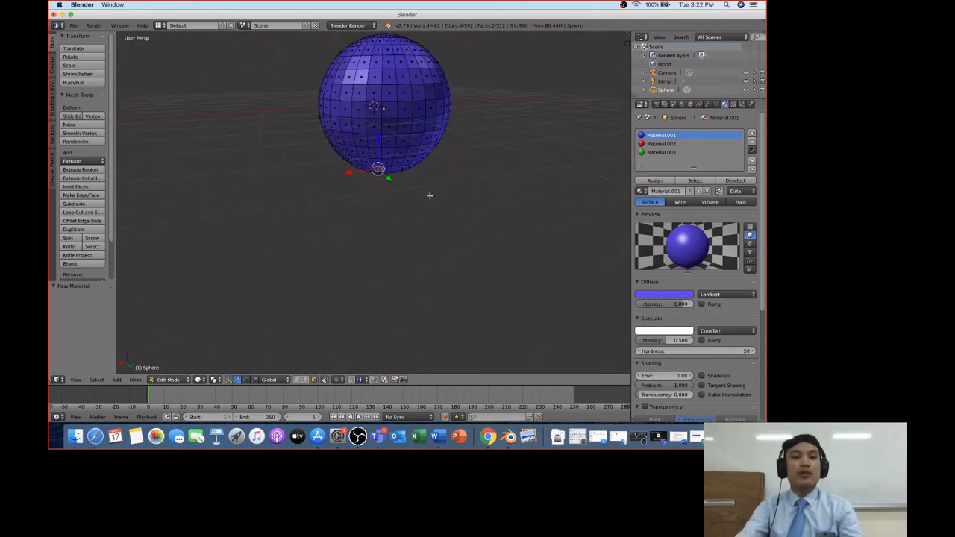
Add a four-face-wide column to the selection, covering the top pole triangles and the two rows below them
middle_drag(441, 177, 442, 169)
middle_drag(435, 133, 419, 147)
scroll(408, 163, down, 3)
scroll(407, 163, up, 7)
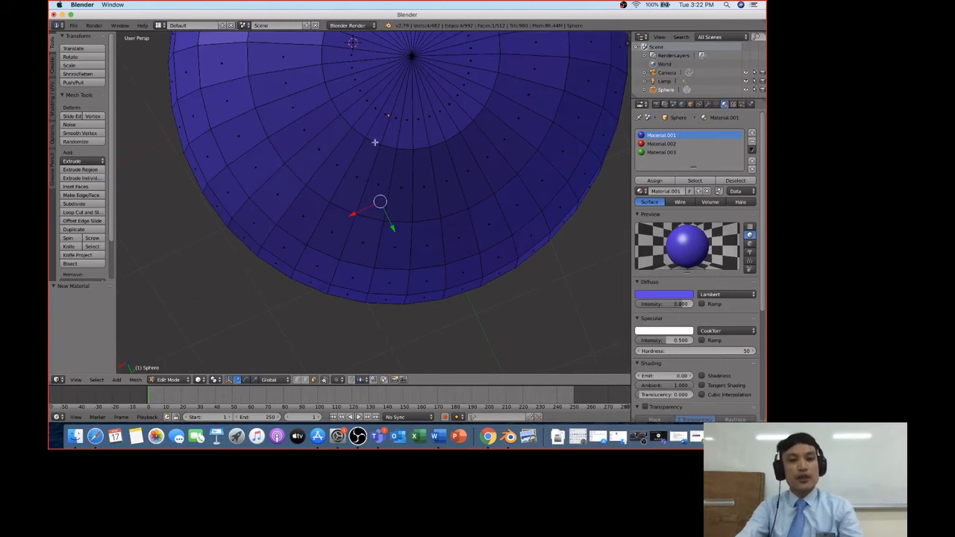
shift+right_click(390, 176)
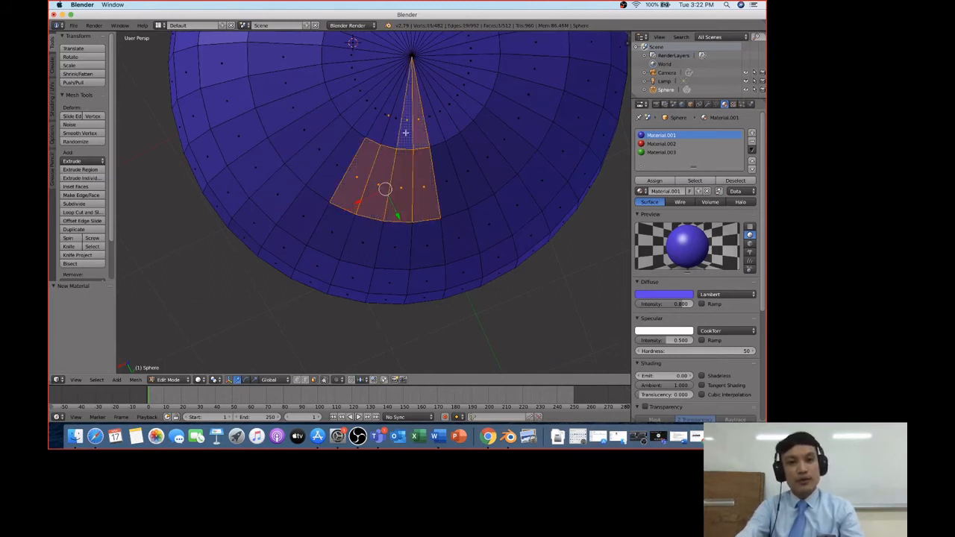
middle_drag(402, 204, 381, 182)
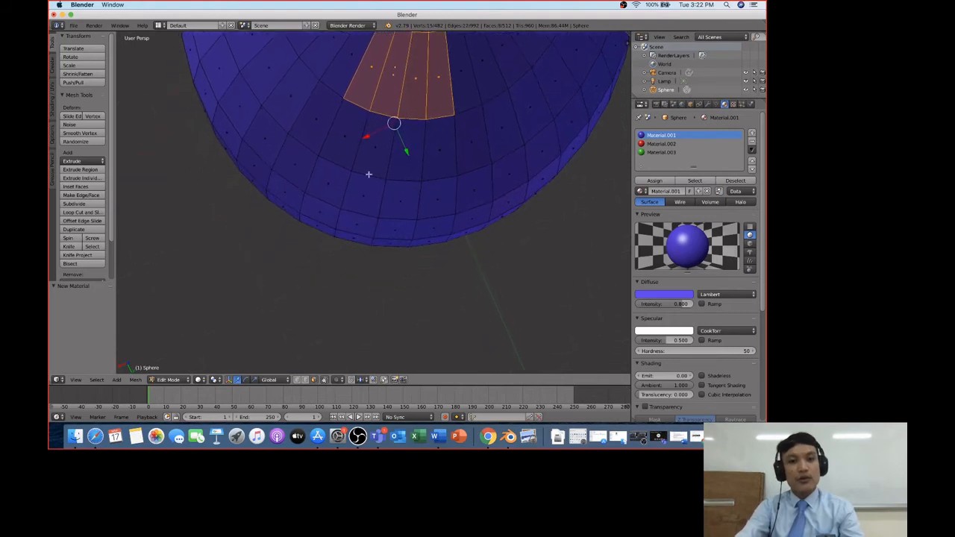
shift+drag(399, 156, 403, 158)
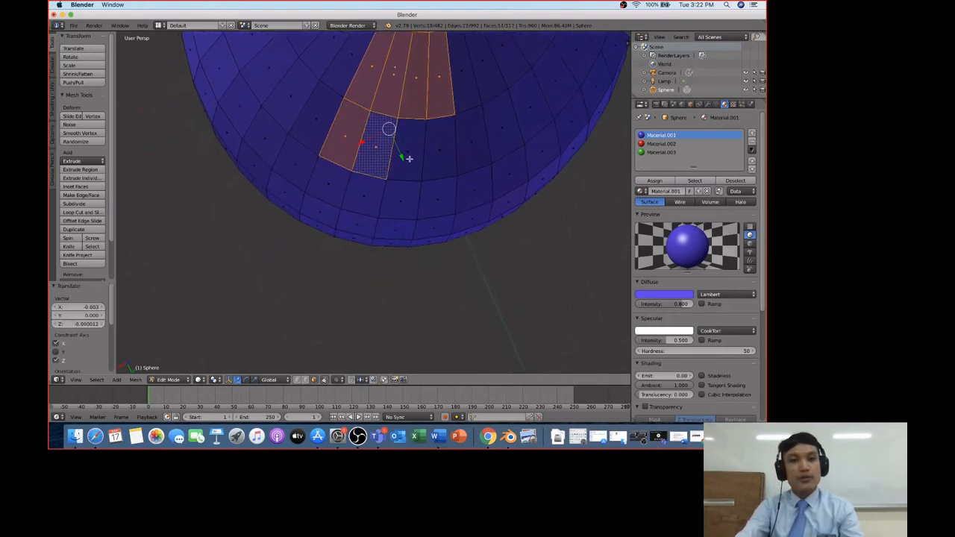
shift+right_click(438, 160)
Extend the selected column with four faces in each of the fourth and fifth rows from the top pole
middle_drag(431, 209, 440, 176)
scroll(433, 198, up, 10)
scroll(433, 198, down, 3)
scroll(432, 198, down, 10)
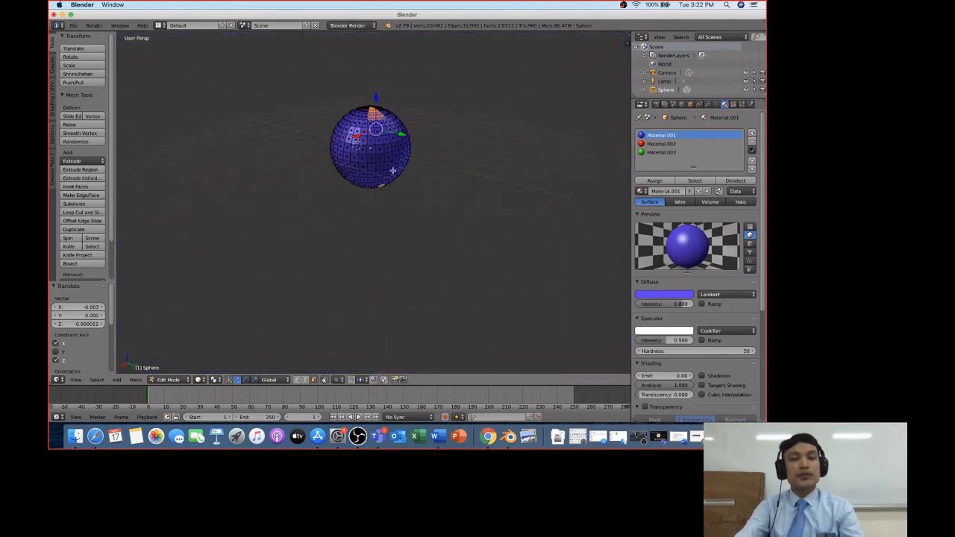
scroll(391, 158, up, 3)
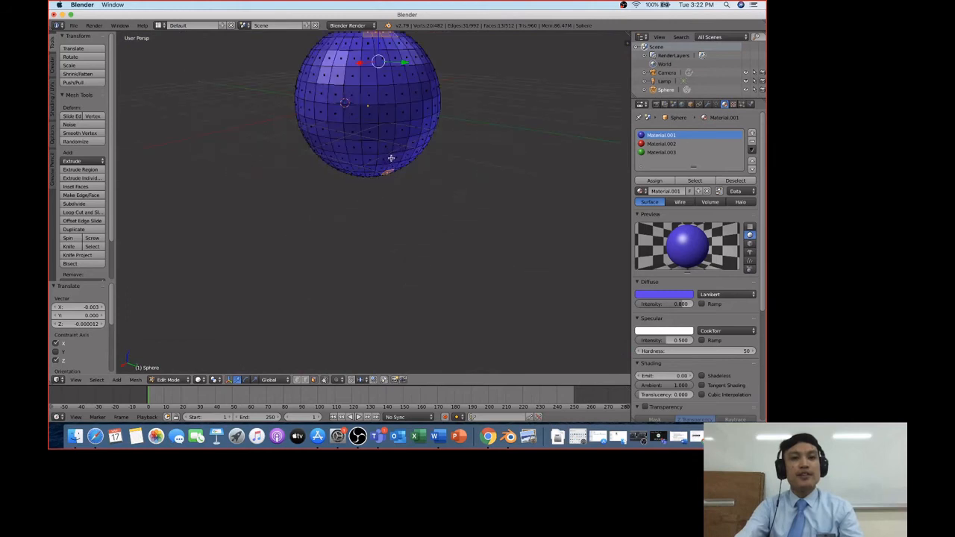
scroll(391, 159, up, 2)
scroll(390, 92, up, 2)
mouse_move(392, 102)
middle_down()
mouse_move(392, 128)
mouse_move(385, 112)
middle_up()
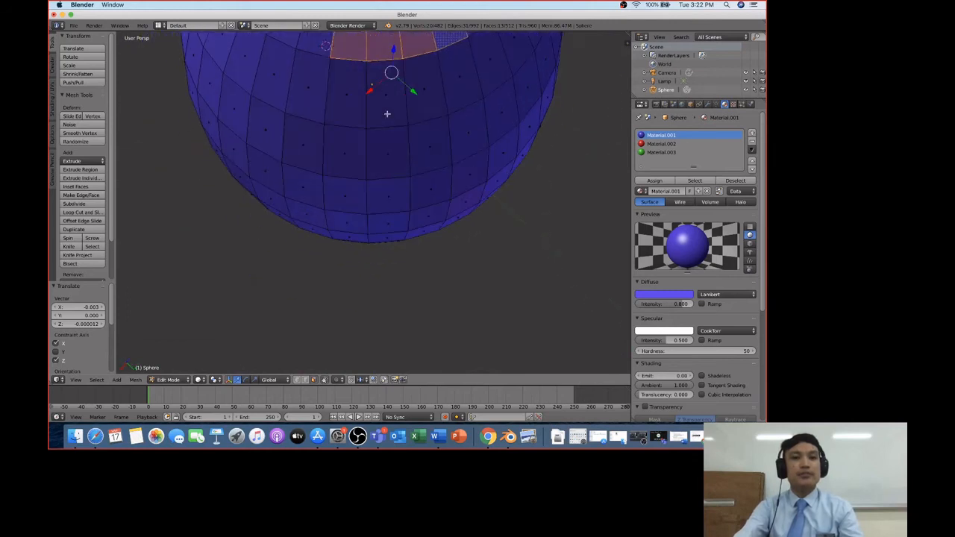
shift+right_click(345, 102)
shift+right_click(383, 106)
shift+right_click(419, 108)
shift+right_click(458, 82)
shift+right_click(468, 128)
shift+right_click(437, 143)
Add the four faces of the sixth row from the top pole to the selected column
mouse_move(406, 197)
middle_down()
mouse_move(408, 183)
mouse_move(406, 191)
middle_up()
scroll(406, 191, up, 4)
scroll(408, 185, down, 3)
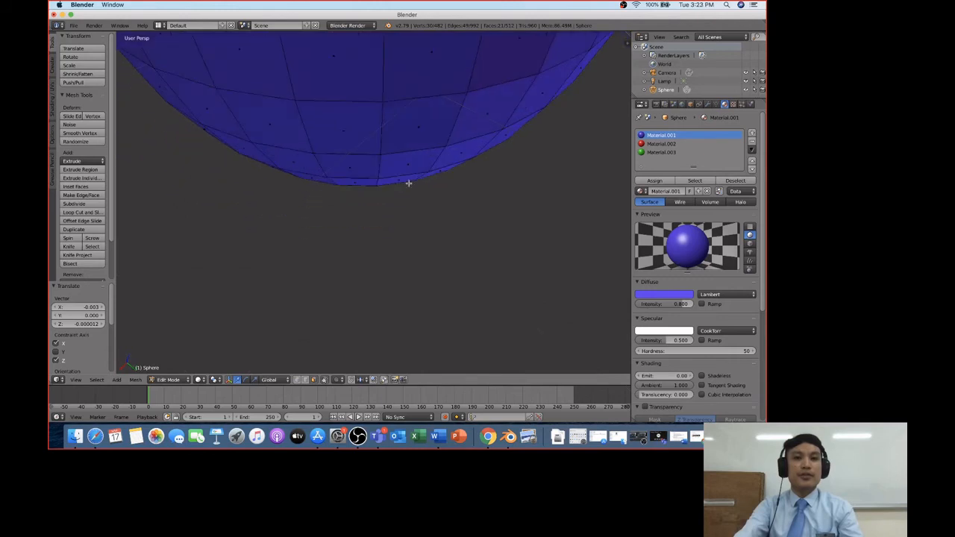
scroll(409, 195, up, 4)
scroll(409, 194, down, 2)
scroll(409, 193, up, 2)
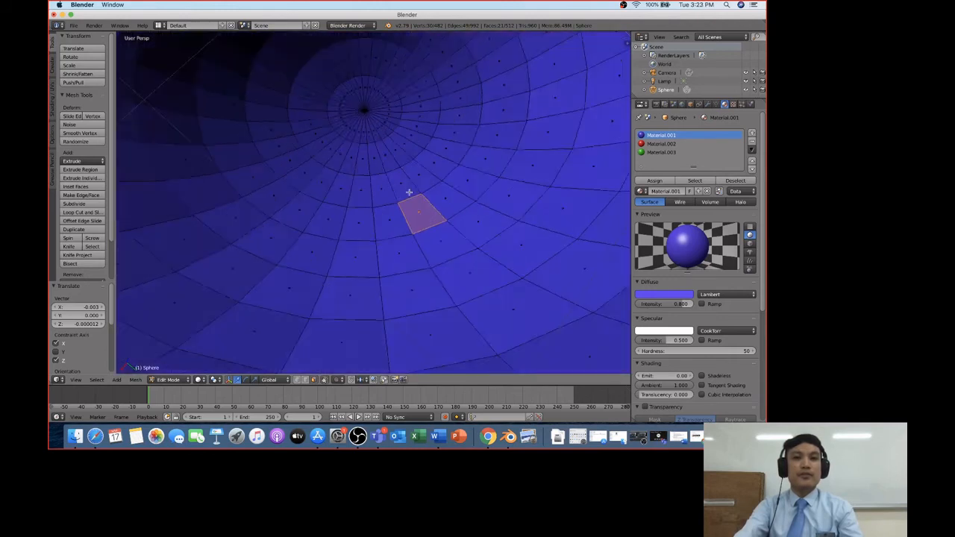
scroll(409, 193, up, 5)
scroll(409, 193, down, 4)
scroll(409, 192, up, 2)
scroll(409, 192, down, 6)
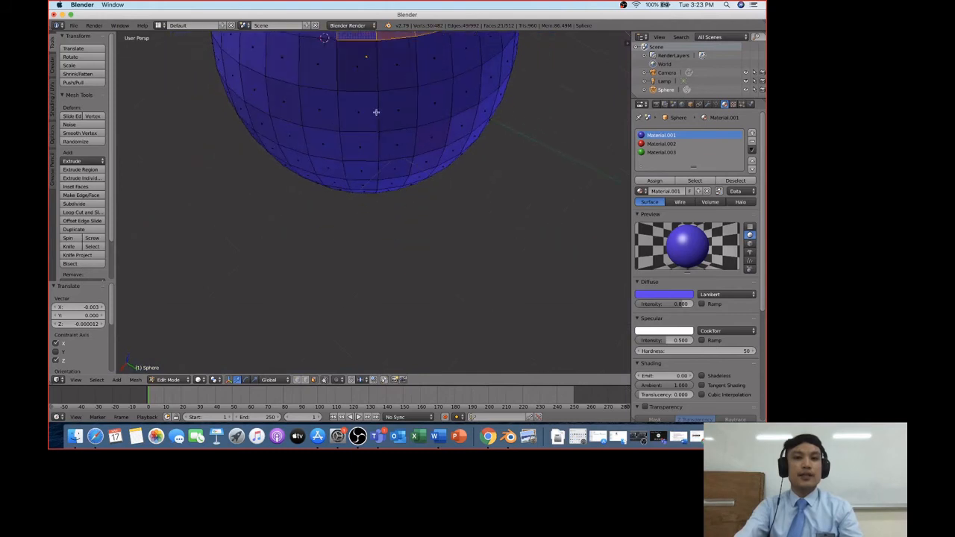
shift+right_click(364, 79)
shift+right_click(395, 79)
shift+right_click(429, 76)
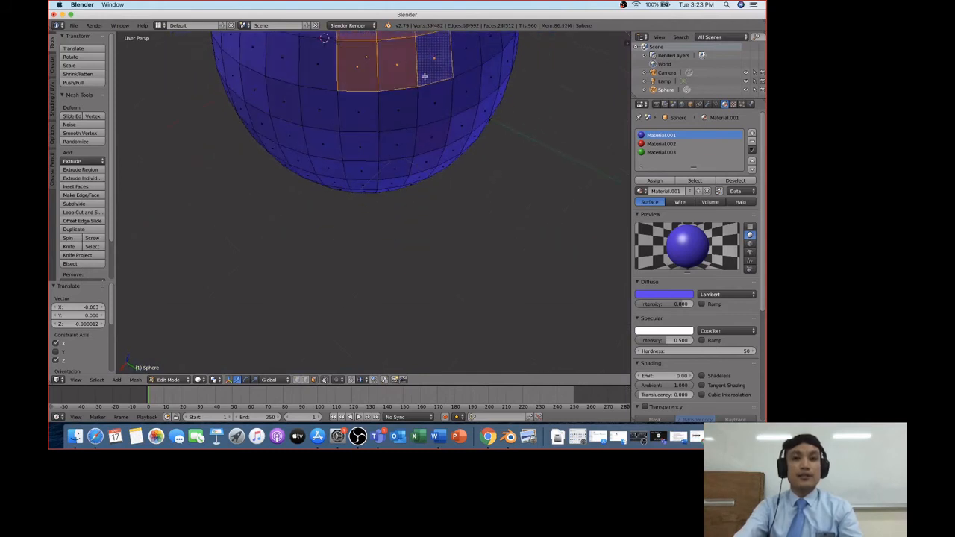
shift+right_click(469, 68)
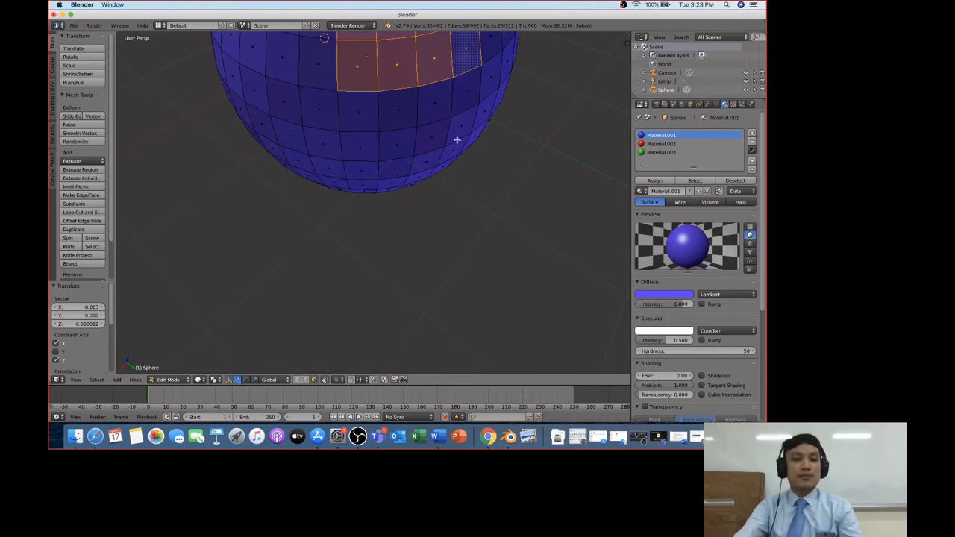
Extend the selected column with four faces in each of the seventh and eighth rows, down to the sphere's middle
middle_drag(450, 117, 414, 145)
shift+right_click(340, 75)
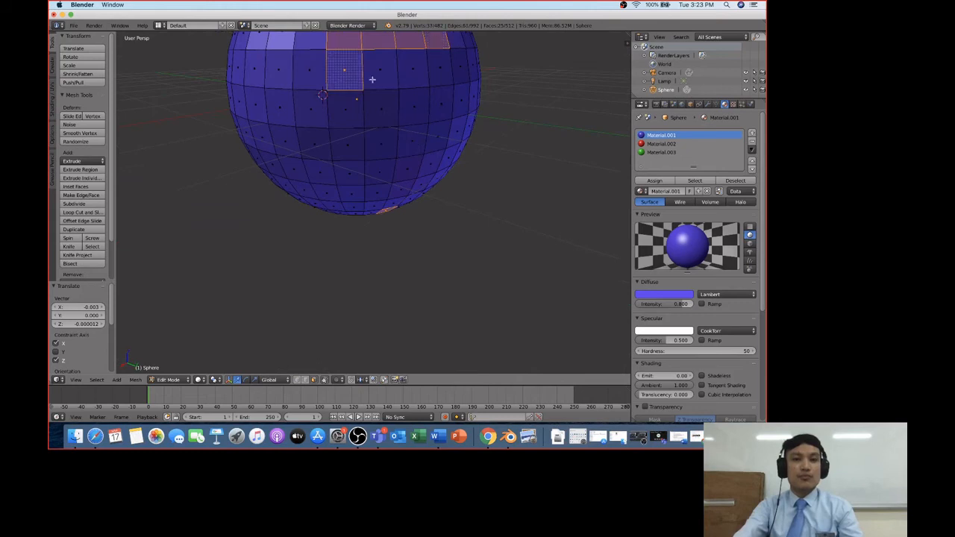
shift+right_click(371, 79)
shift+right_click(398, 77)
shift+right_click(448, 87)
shift+right_click(427, 114)
shift+right_click(414, 106)
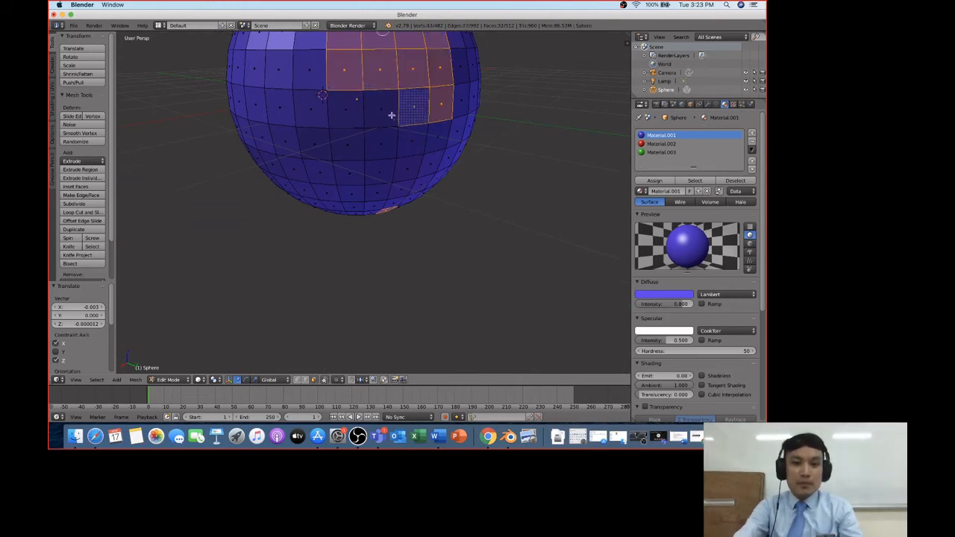
shift+right_click(386, 108)
shift+right_click(353, 110)
Add four faces in each of the first two rows below the sphere's middle to the selected column
shift+right_click(348, 143)
shift+right_click(379, 144)
shift+right_click(409, 146)
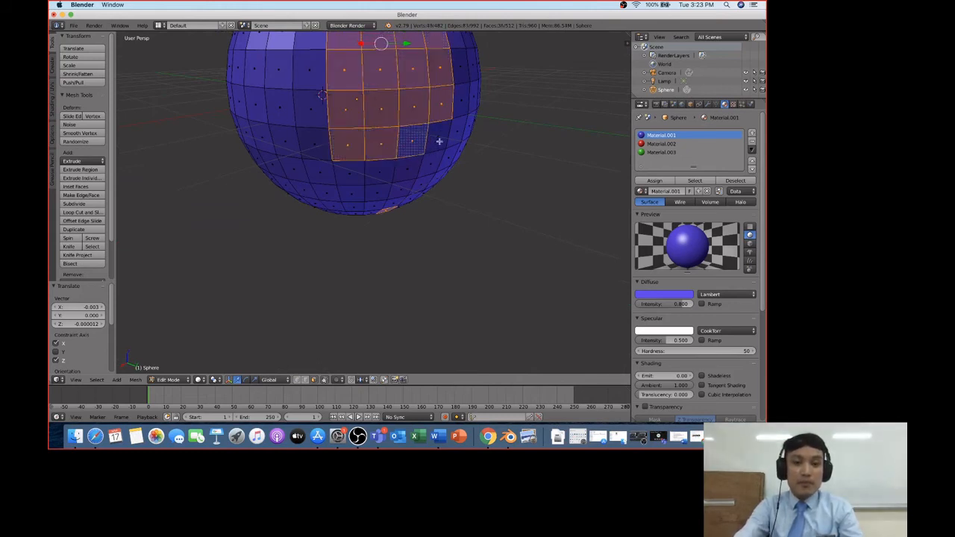
shift+right_click(437, 141)
shift+right_click(426, 164)
shift+right_click(408, 169)
shift+right_click(383, 174)
shift+right_click(351, 180)
Continue the selected column through the next two four-face rows on the sphere's lower half, leaving neighbouring faces unselected
shift+right_click(352, 195)
shift+right_click(384, 194)
shift+right_click(409, 190)
shift+right_click(421, 186)
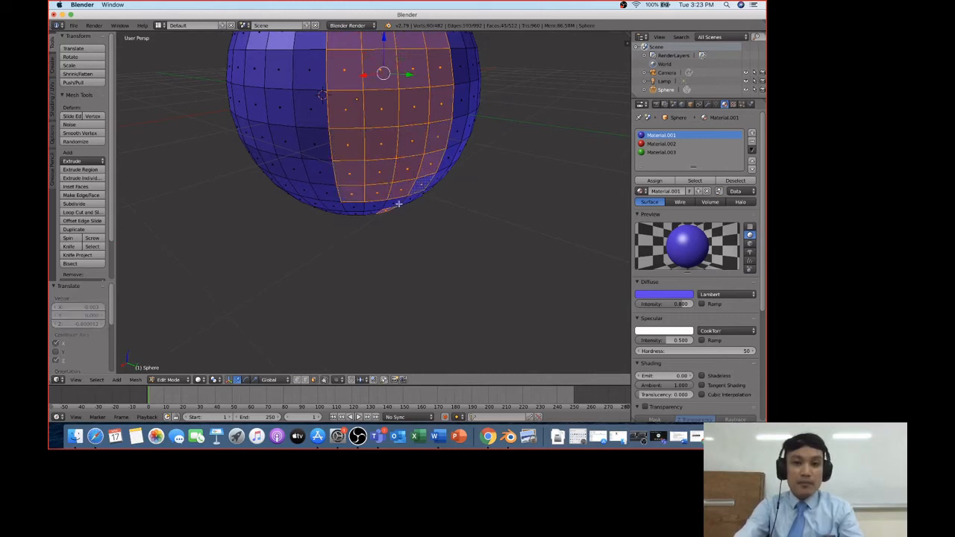
shift+right_click(373, 208)
shift+right_click(360, 210)
shift+right_click(358, 213)
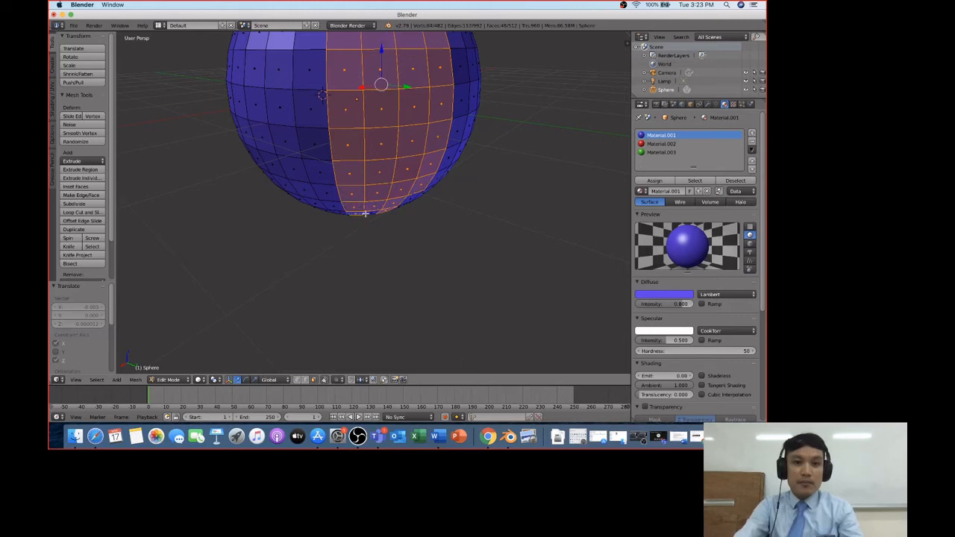
shift+right_click(408, 206)
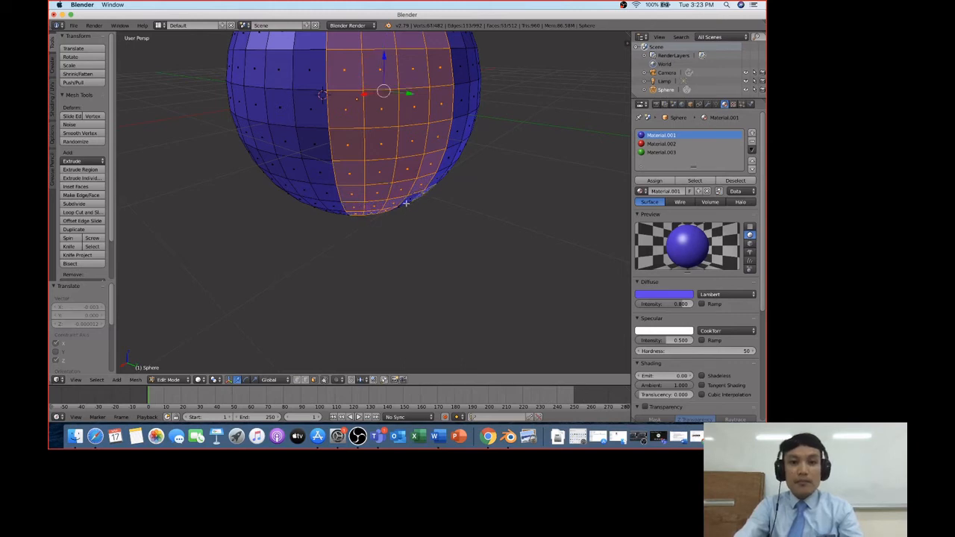
shift+right_click(421, 194)
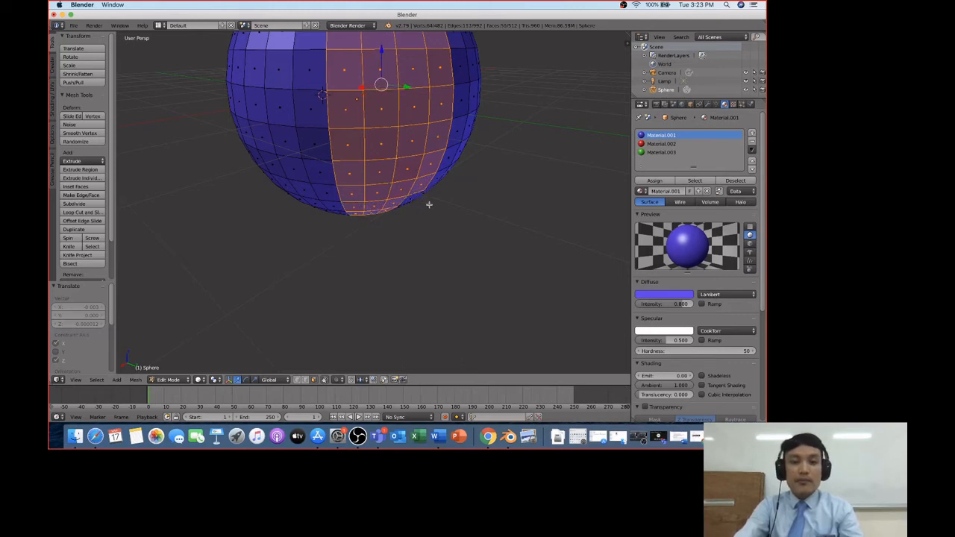
Select the column's remaining four-face rows on the underside, down to the ring just outside the bottom pole triangles
middle_drag(429, 203, 411, 178)
shift+right_click(371, 130)
shift+right_click(367, 151)
shift+right_click(363, 166)
shift+right_click(351, 173)
shift+right_click(332, 177)
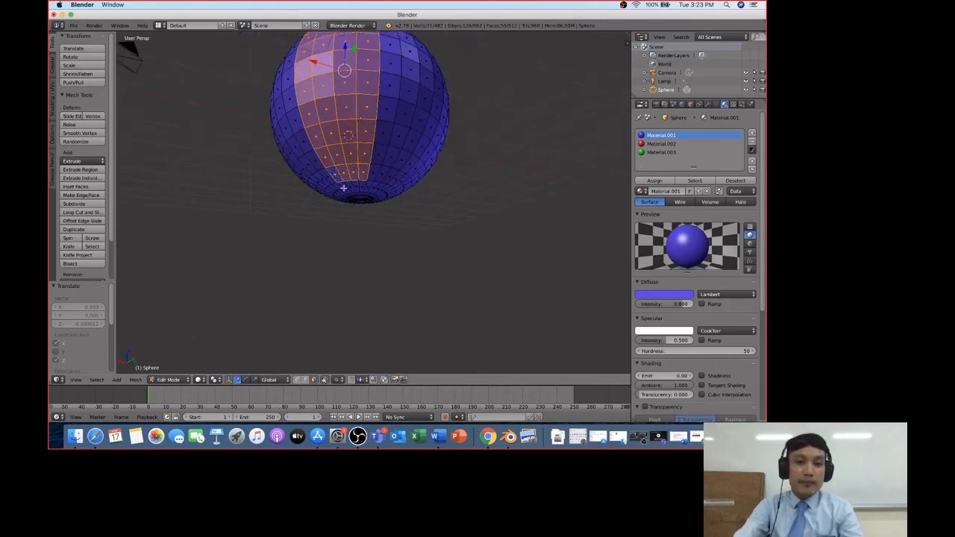
shift+right_click(342, 185)
shift+right_click(350, 189)
shift+right_click(354, 187)
shift+right_click(361, 188)
Complete the selected column with the four triangular faces meeting at the sphere's bottom pole
middle_drag(372, 208, 373, 182)
scroll(367, 192, down, 2)
scroll(369, 191, up, 3)
scroll(368, 192, up, 4)
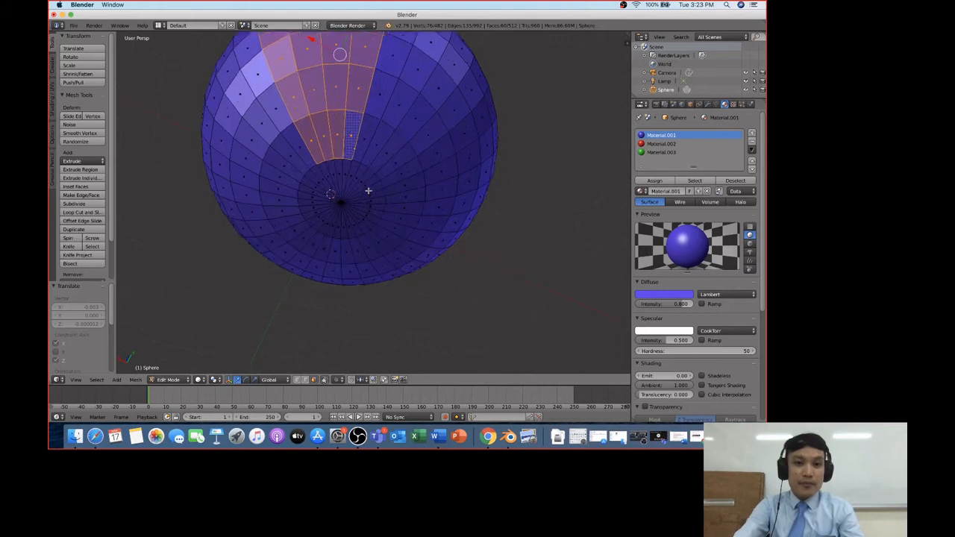
shift+right_click(317, 163)
shift+right_click(329, 163)
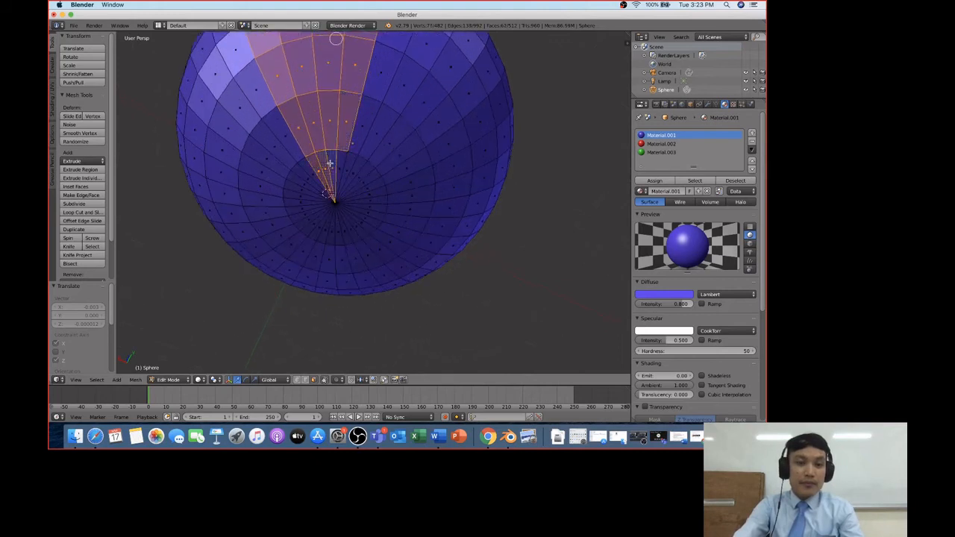
shift+right_click(334, 162)
shift+right_click(342, 161)
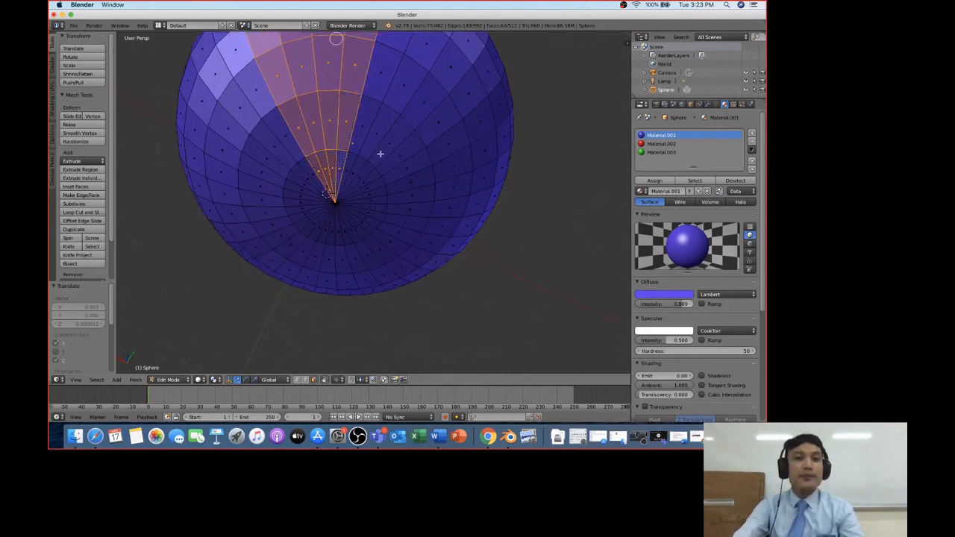
Inspect the selected four-face column from the sphere's underside up to its top pole
middle_drag(382, 135, 388, 172)
scroll(385, 137, up, 2)
scroll(384, 137, down, 4)
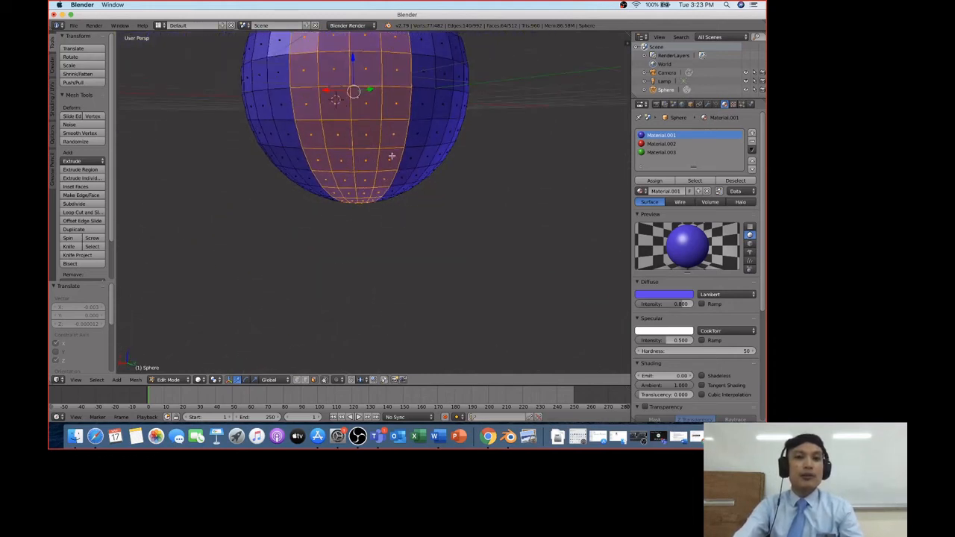
scroll(394, 145, up, 1)
scroll(394, 144, down, 4)
middle_drag(404, 128, 405, 134)
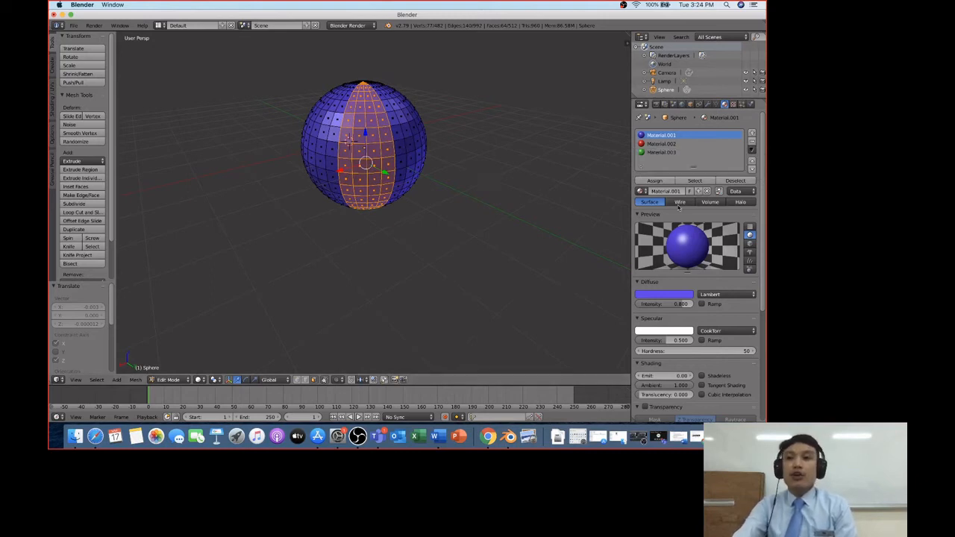
Switch to the Word guide and start item 12 under Part 3 with "To apply color to the selected faces"
click(434, 436)
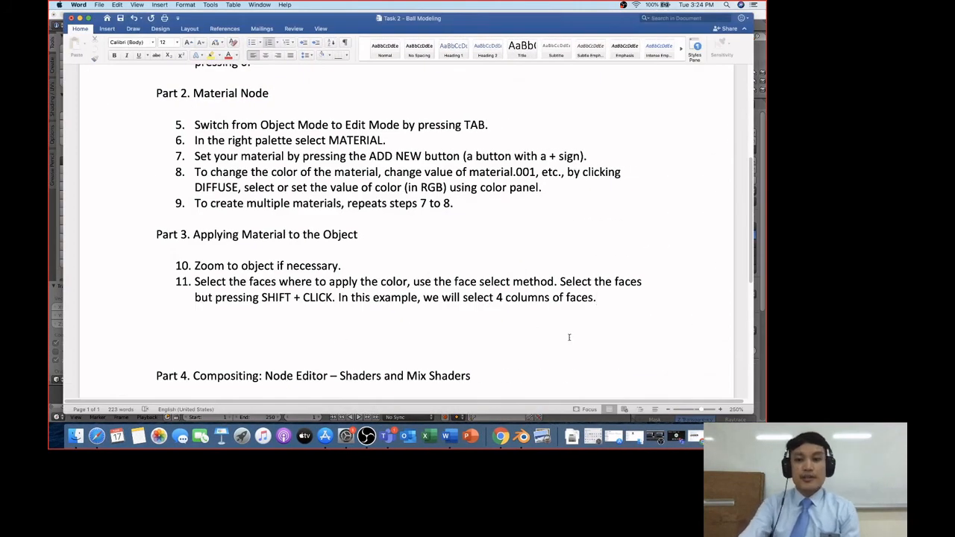
key(Return)
text(To appl)
key(BackSpace)
text(c)
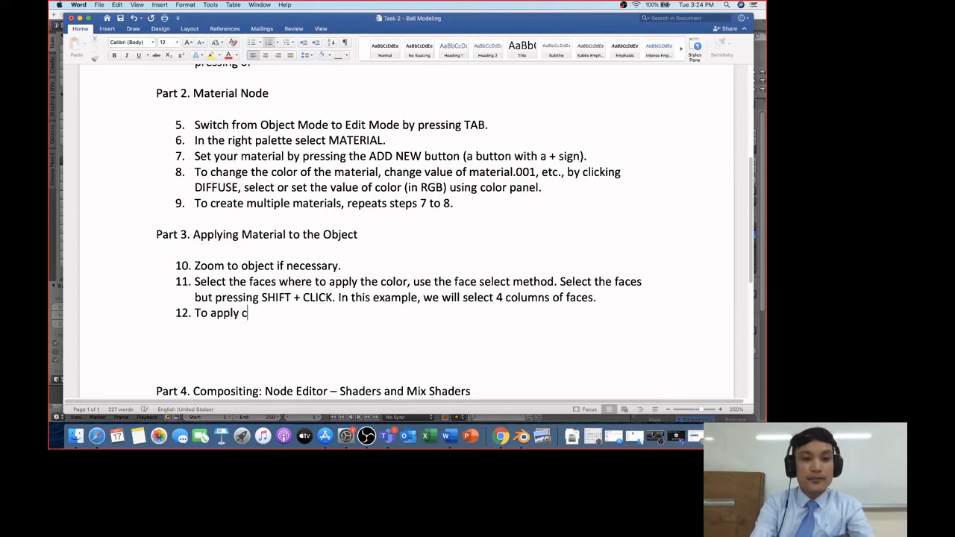
text(olor to the sele)
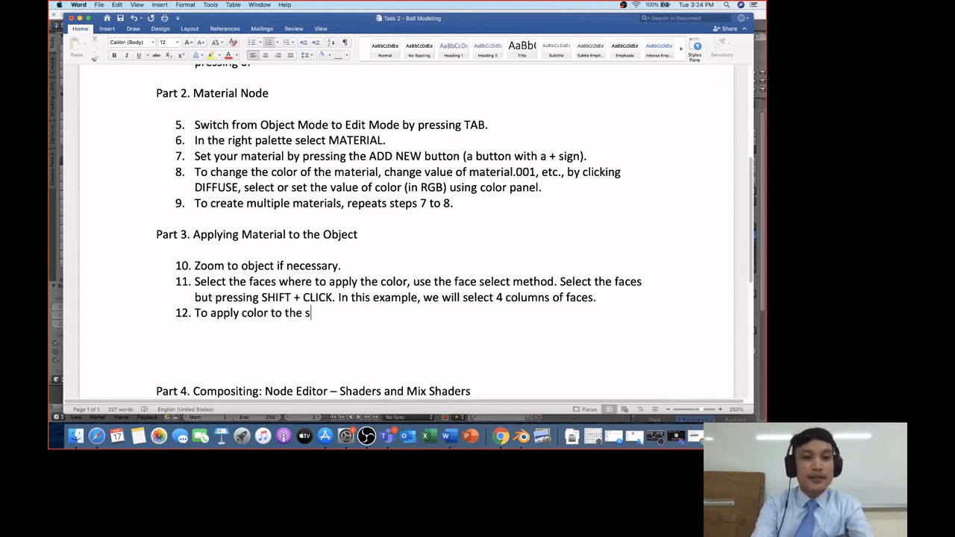
key(BackSpace)
key(BackSpace)
text(elected faces)
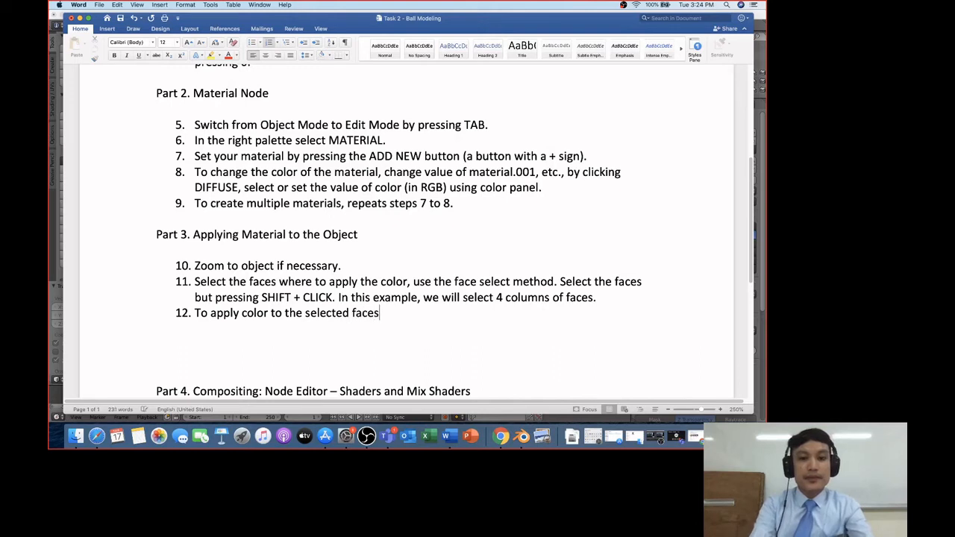
Continue item 12 with ", select the material you created before and press"
text(, select t)
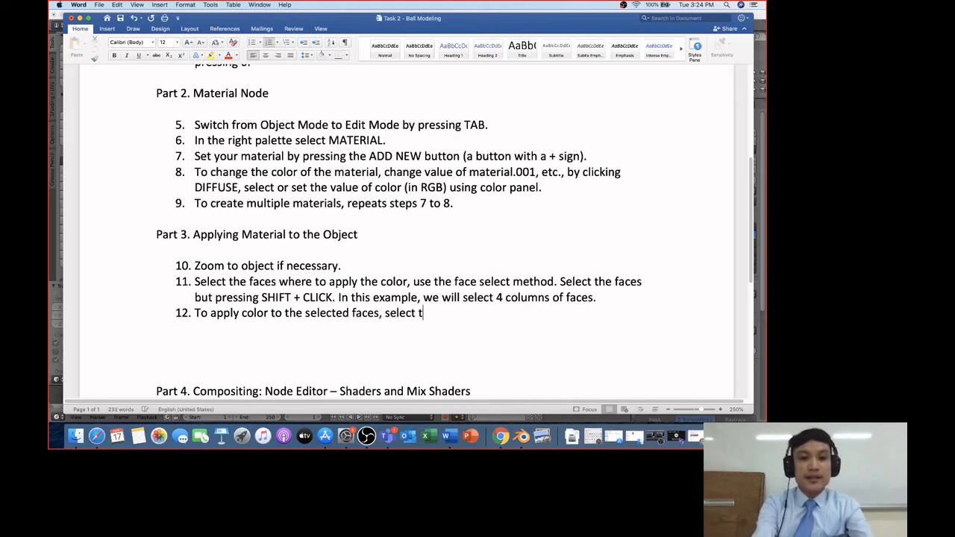
text(he material; )
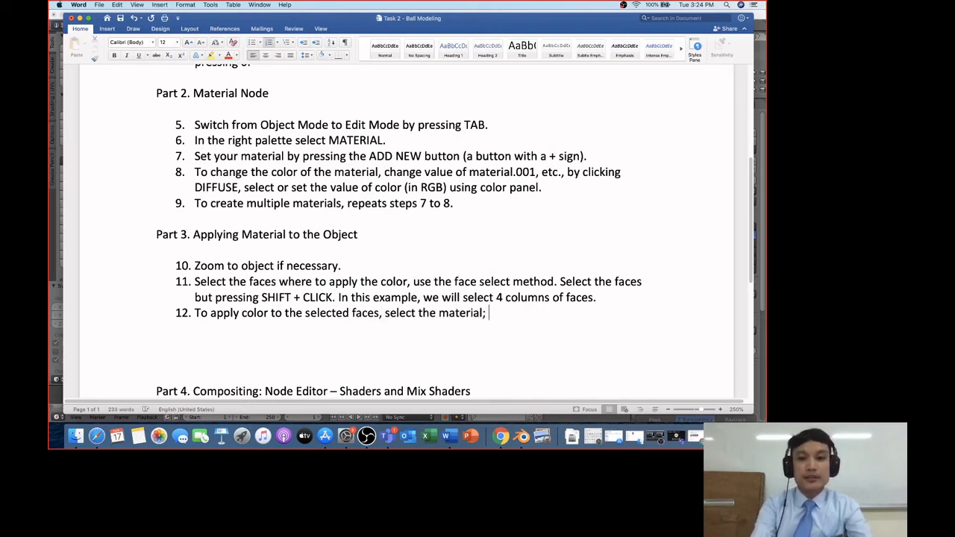
key(BackSpace)
key(BackSpace)
text( you c)
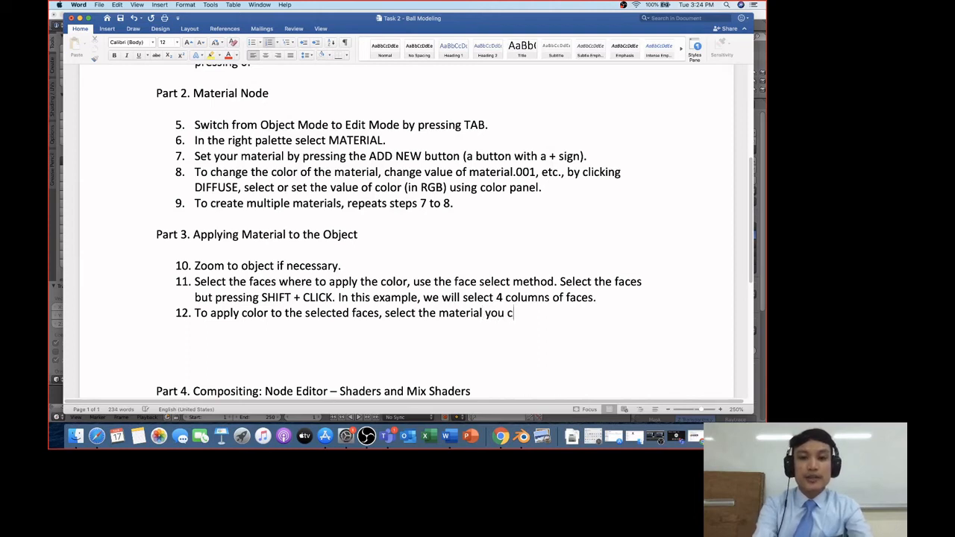
text(reated be)
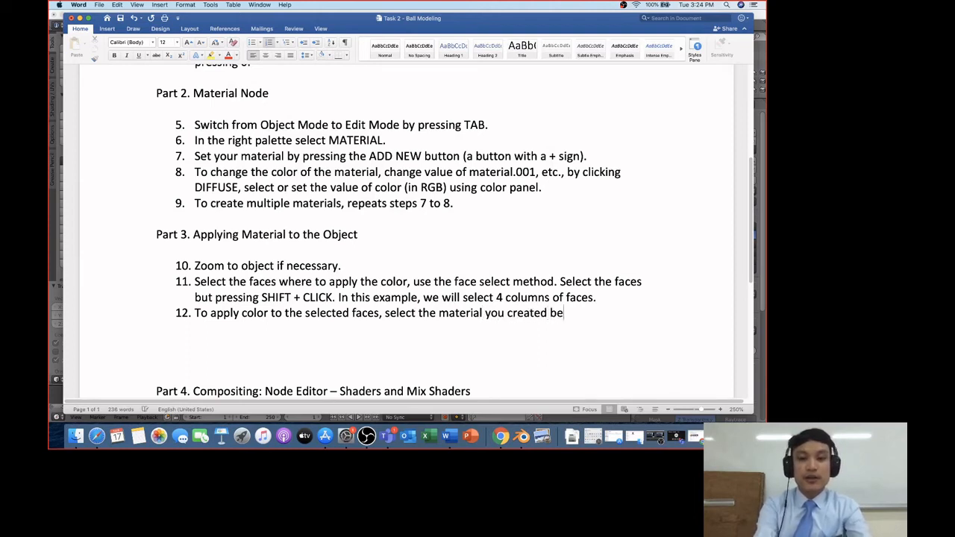
text(fore and )
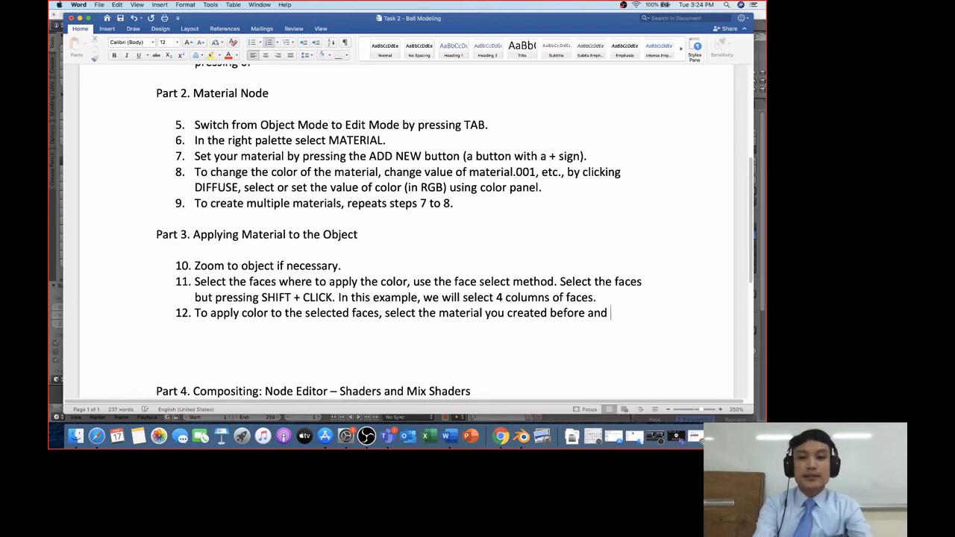
text(press ap[p[)
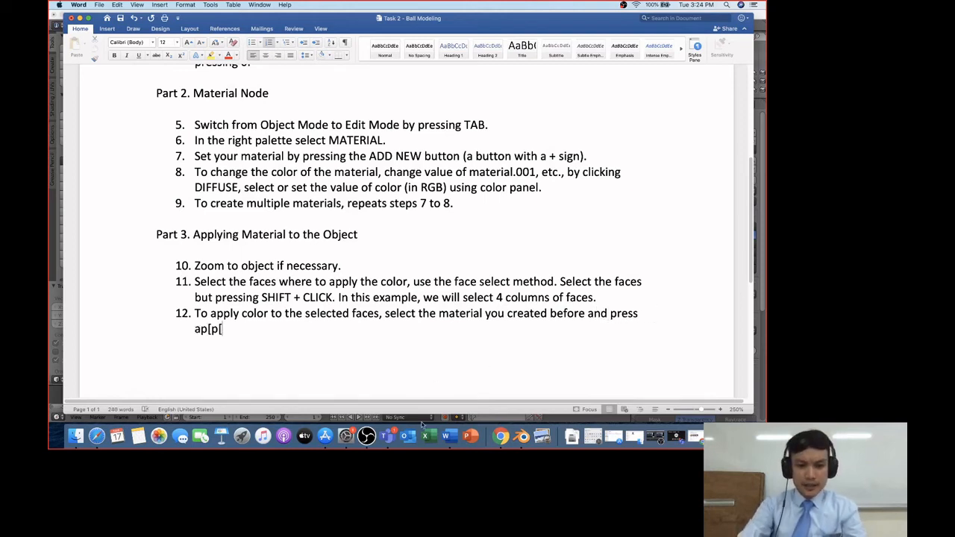
Check the material assignment command's name in Blender, and replace the mistyped word ending item 12 in Word with "ASSIGN"
click(523, 437)
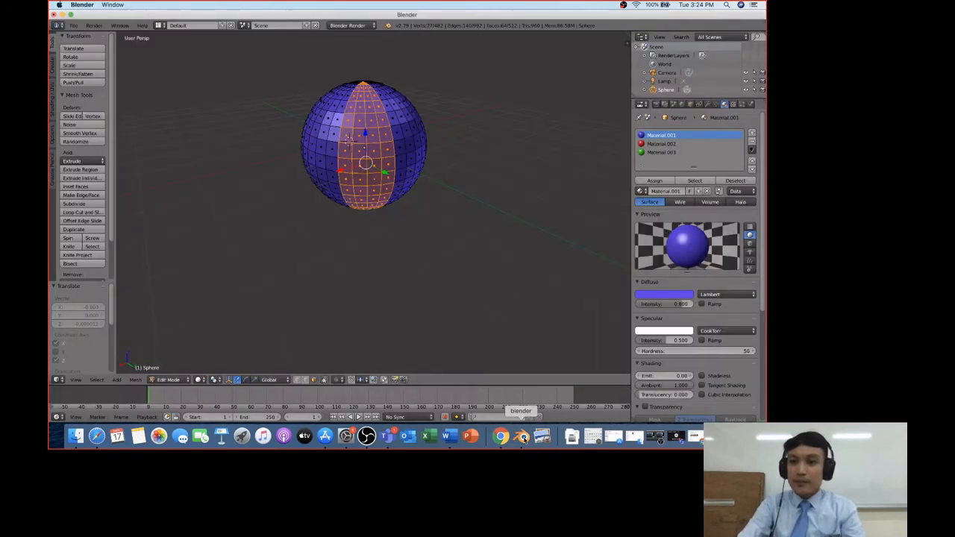
click(63, 14)
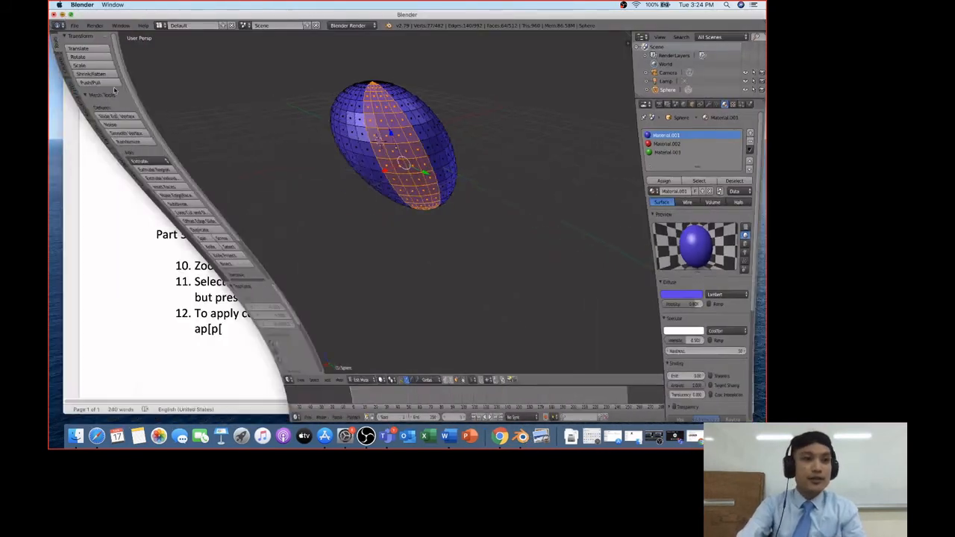
click(223, 331)
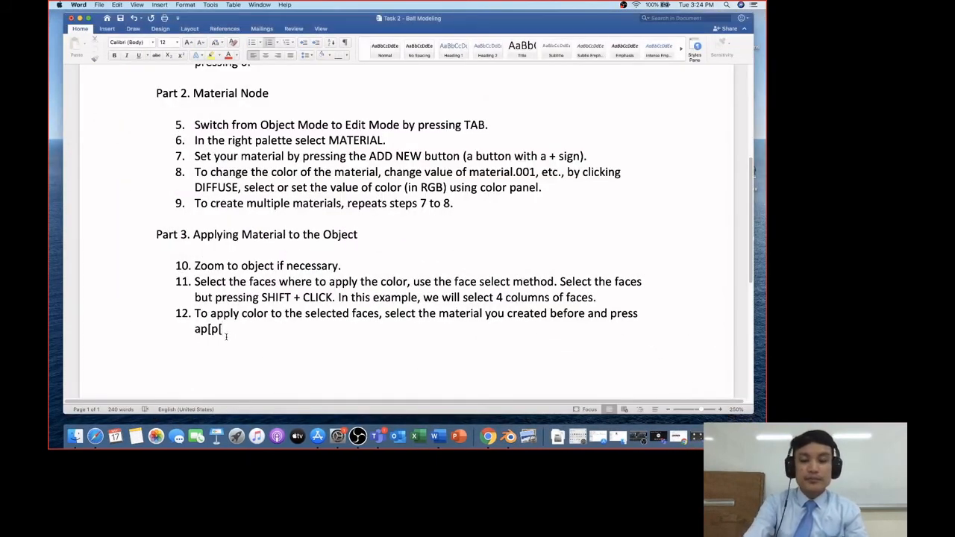
key(BackSpace)
key(BackSpace)
key(BackSpace)
key(BackSpace)
key(BackSpace)
key(BackSpace)
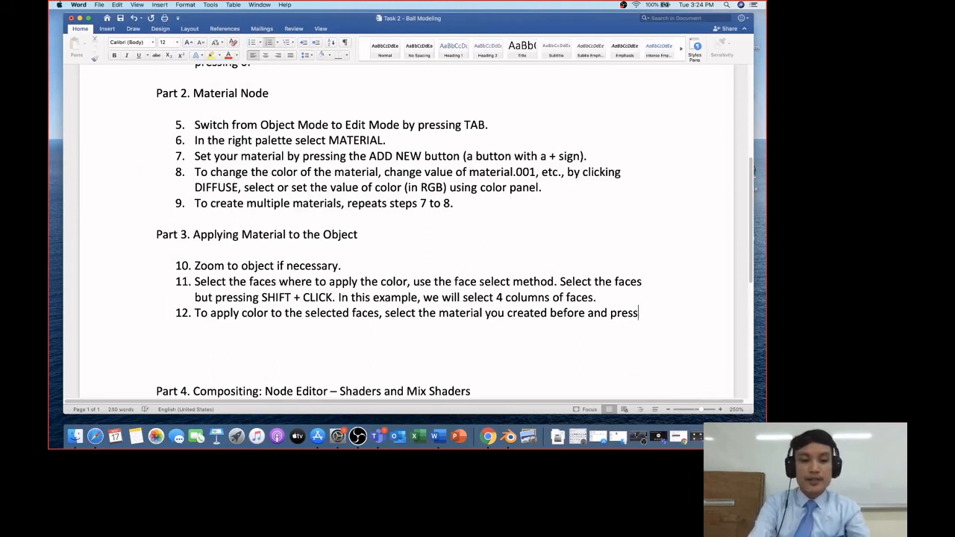
text(ASSIGN)
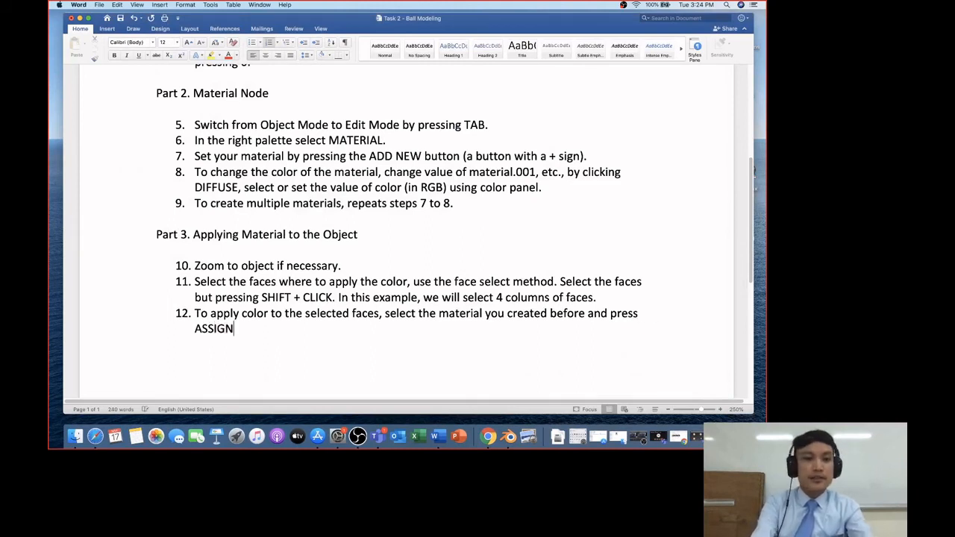
Finish item 12 with "to apply it.", correcting the misspelled "apply"
text( to app;y it)
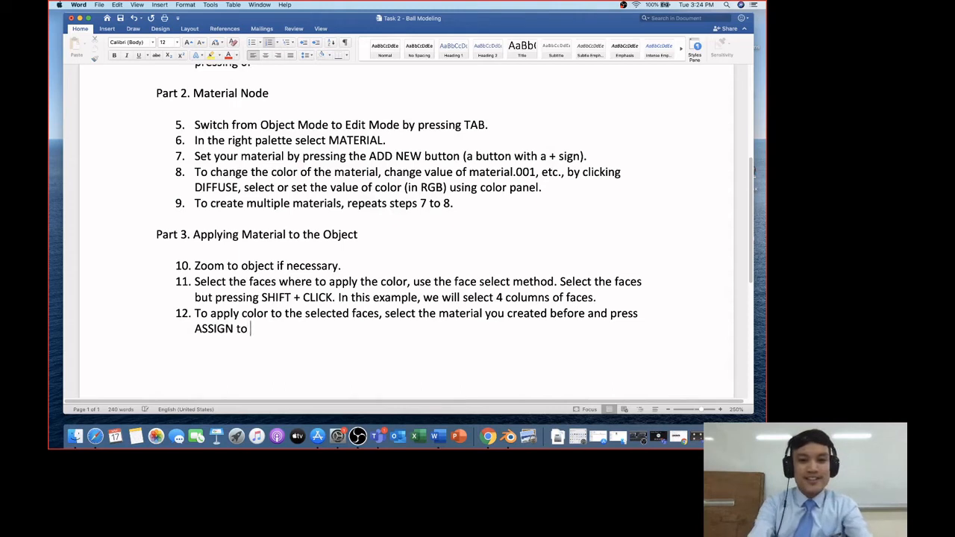
key(BackSpace)
key(BackSpace)
key(BackSpace)
key(BackSpace)
key(BackSpace)
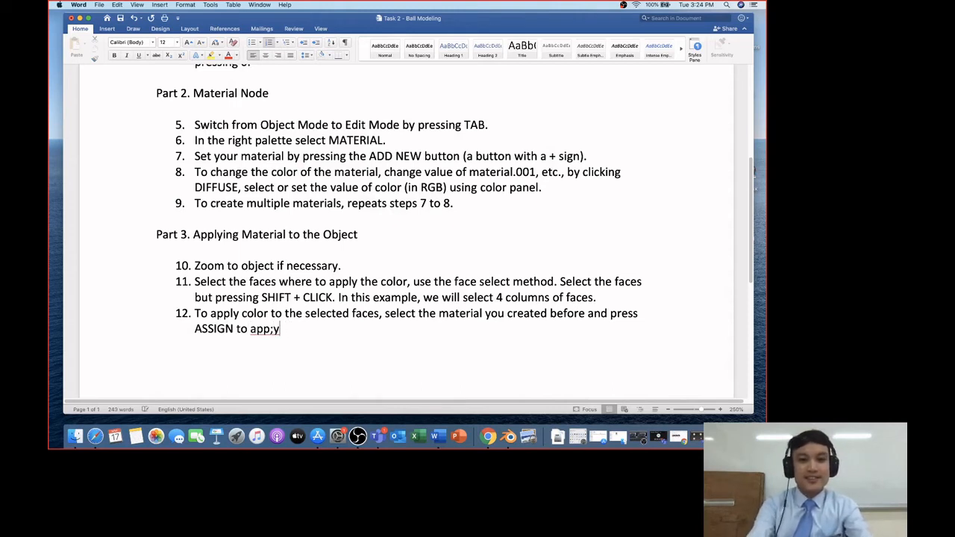
text(ly it)
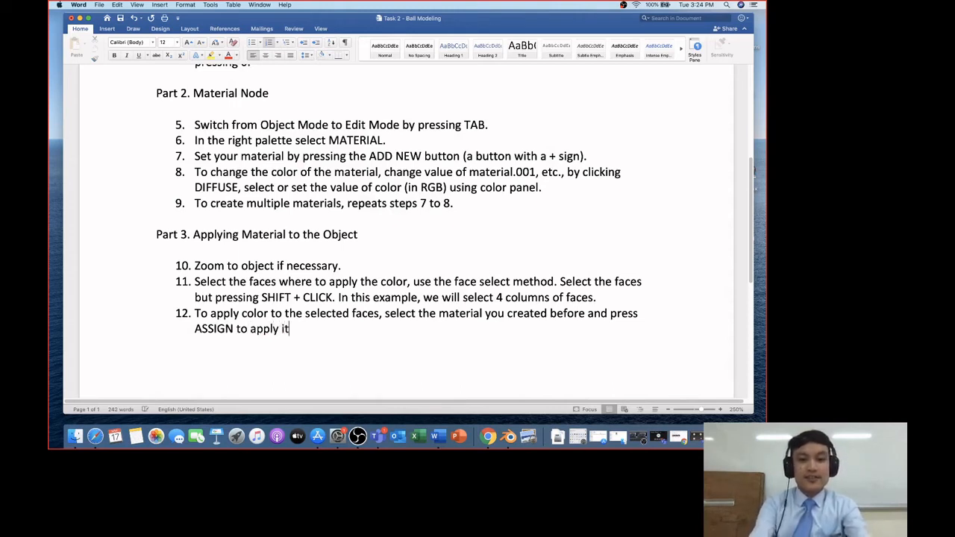
text(.)
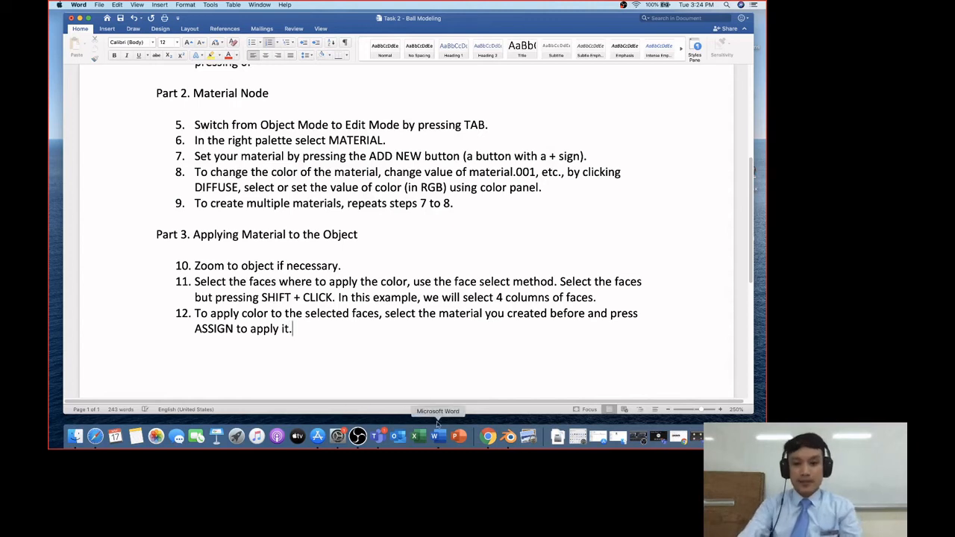
Switch to Blender, assign the red Material.002 to the selected face column, and select a single face beside it instead
click(508, 437)
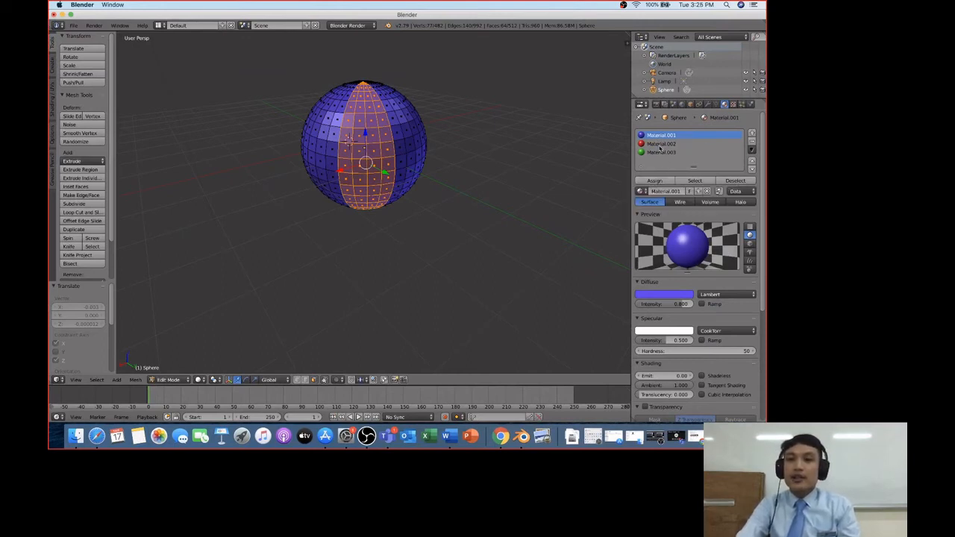
click(659, 147)
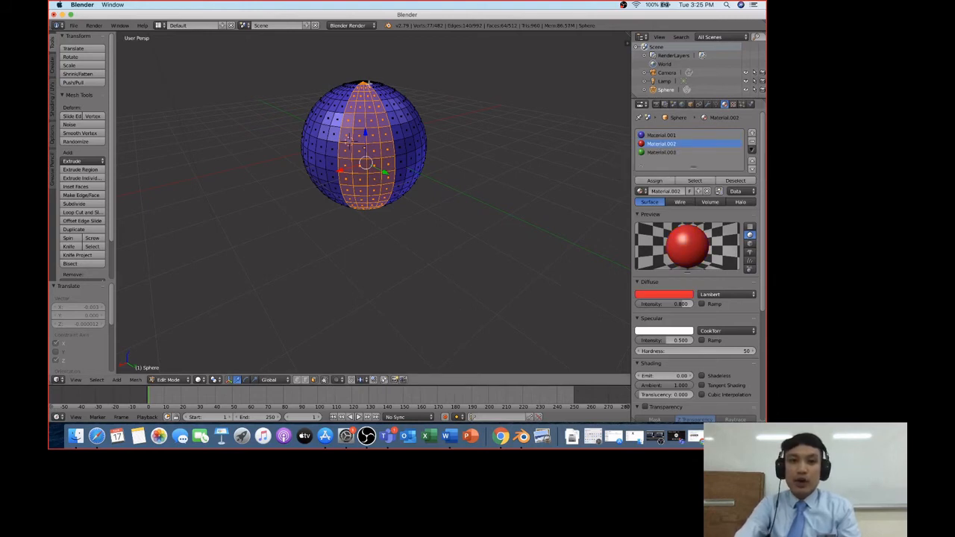
scroll(403, 179, down, 1)
scroll(407, 178, up, 4)
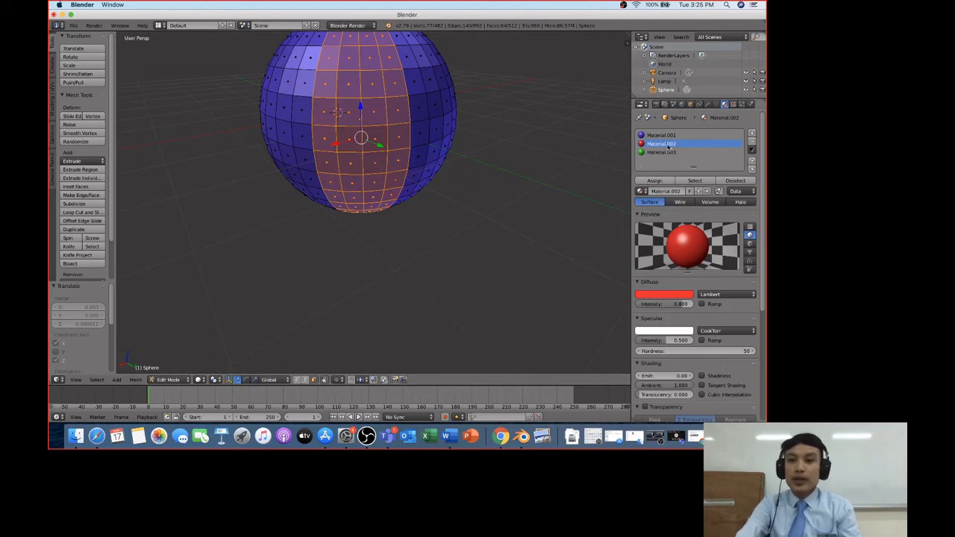
click(655, 181)
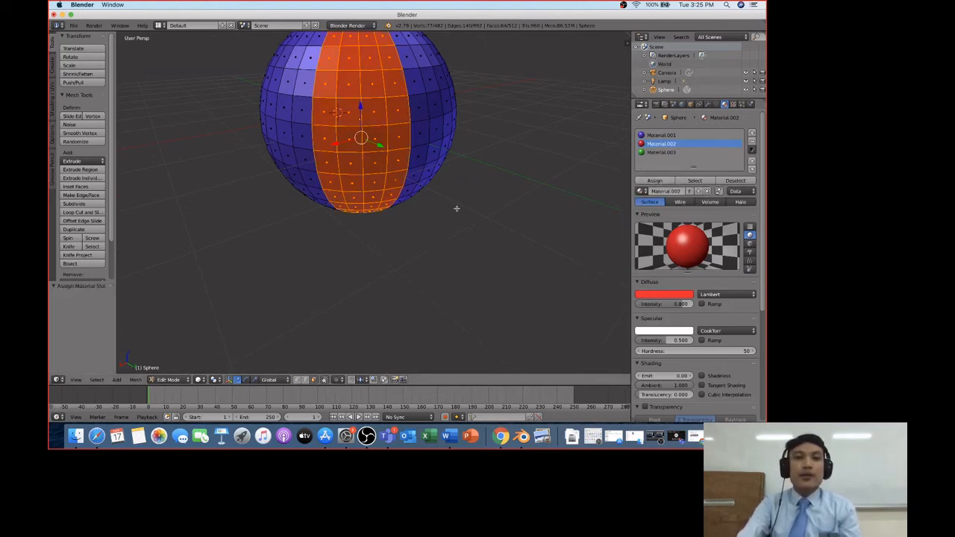
scroll(495, 186, up, 4)
scroll(491, 190, down, 5)
mouse_move(490, 185)
middle_down()
mouse_move(499, 192)
mouse_move(465, 197)
mouse_move(468, 185)
mouse_move(483, 187)
middle_up()
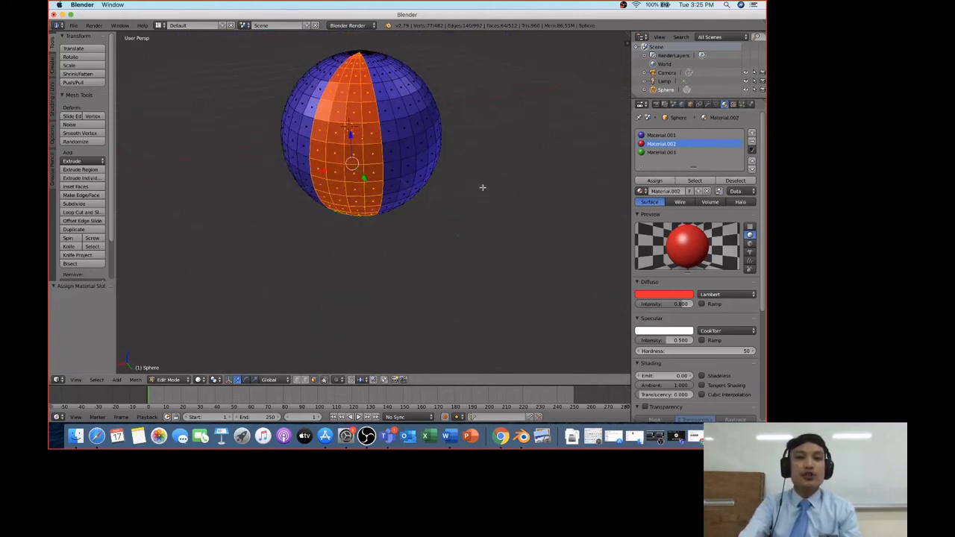
right_click(408, 169)
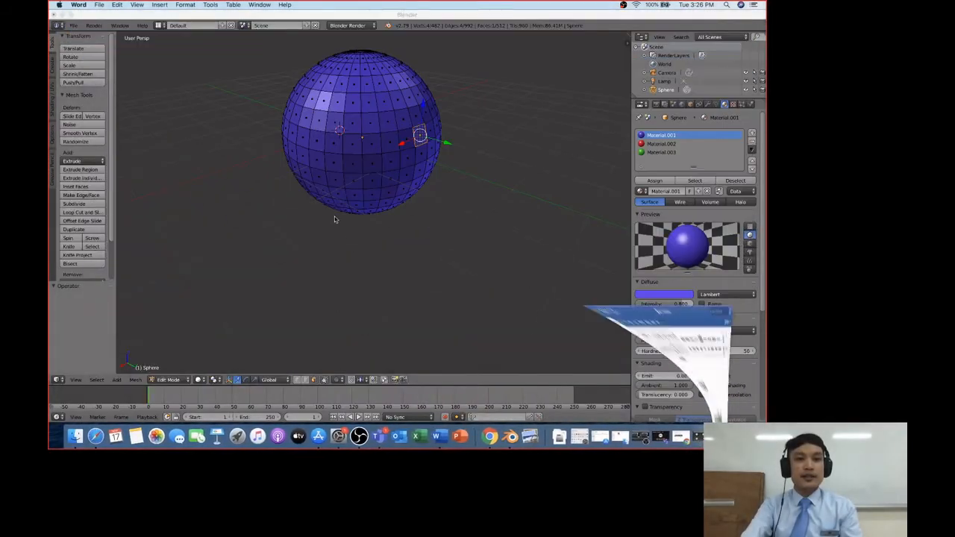
Return to Blender and examine the blue sphere's faces from several sides, including its top and bottom poles
click(433, 250)
scroll(422, 245, down, 5)
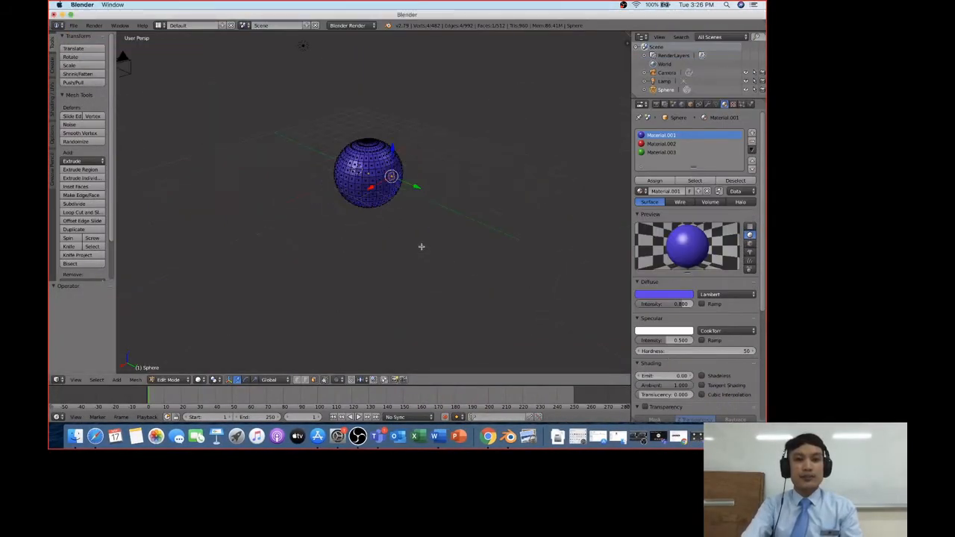
scroll(421, 244, up, 12)
scroll(421, 245, down, 6)
scroll(421, 245, up, 2)
scroll(421, 245, down, 8)
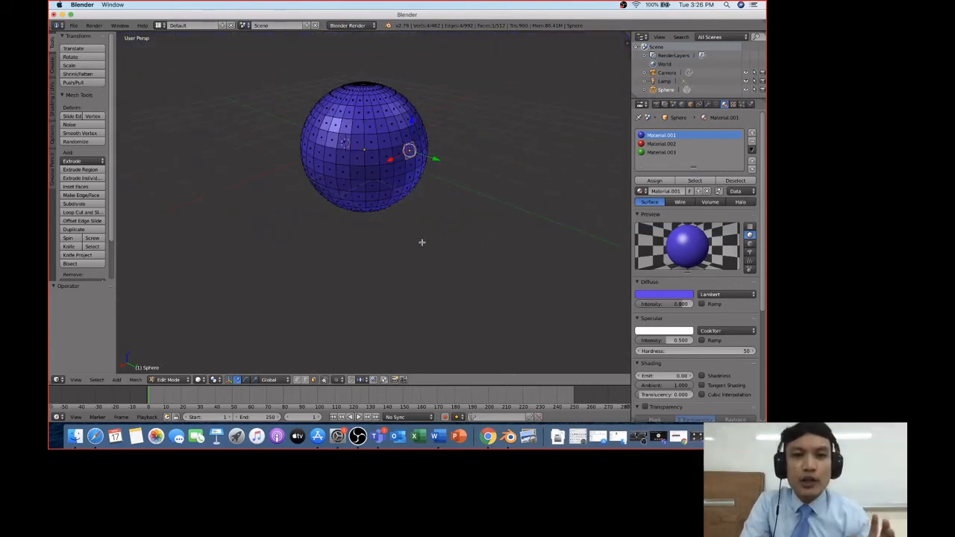
scroll(381, 209, up, 4)
scroll(385, 171, down, 3)
scroll(389, 181, down, 3)
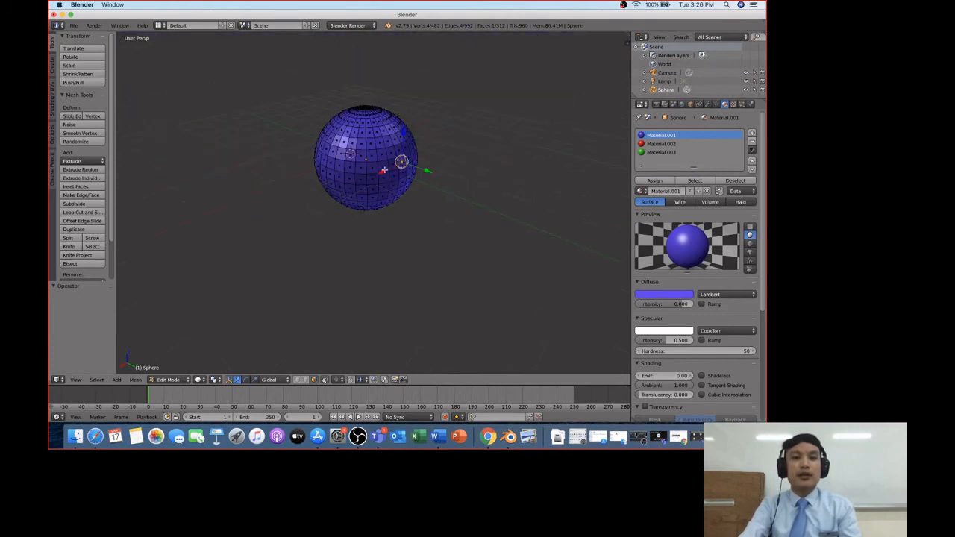
mouse_move(388, 180)
middle_down()
mouse_move(324, 125)
mouse_move(400, 167)
middle_up()
scroll(425, 208, down, 5)
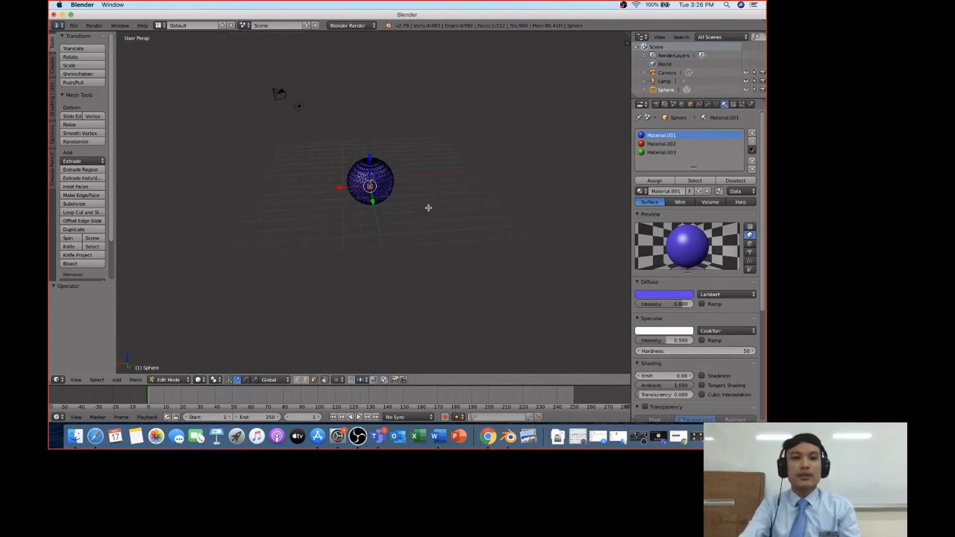
scroll(428, 207, up, 8)
scroll(431, 203, down, 4)
middle_drag(434, 199, 452, 182)
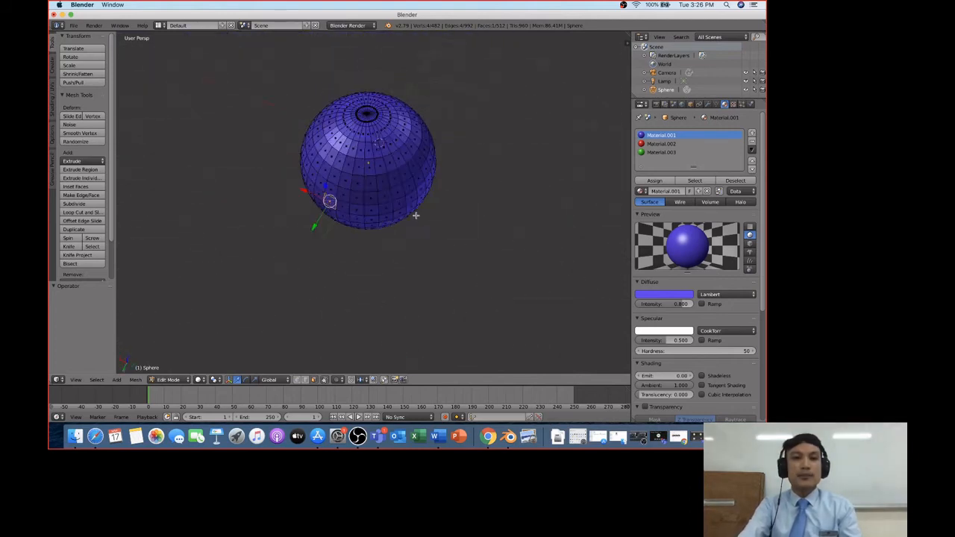
scroll(413, 212, up, 9)
scroll(413, 212, down, 5)
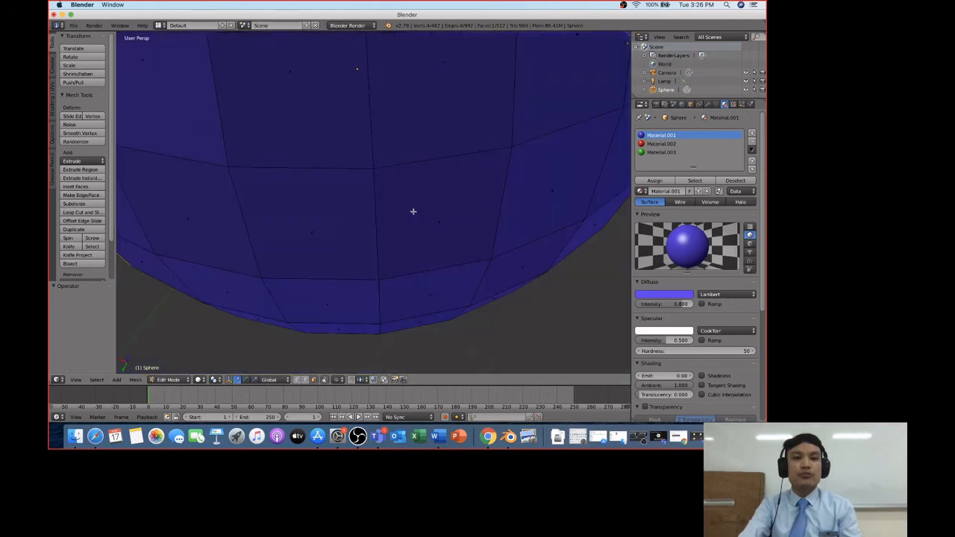
middle_drag(414, 212, 415, 199)
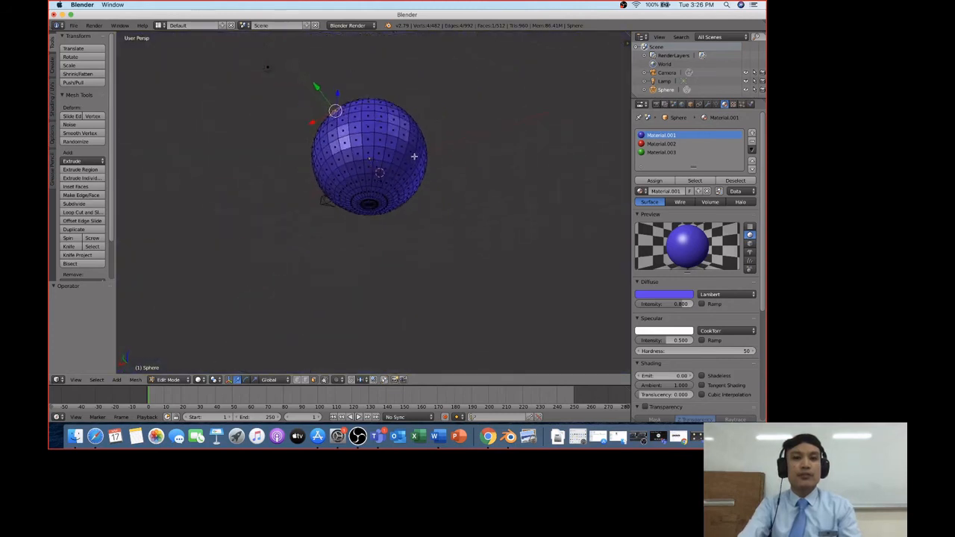
middle_drag(413, 145, 412, 199)
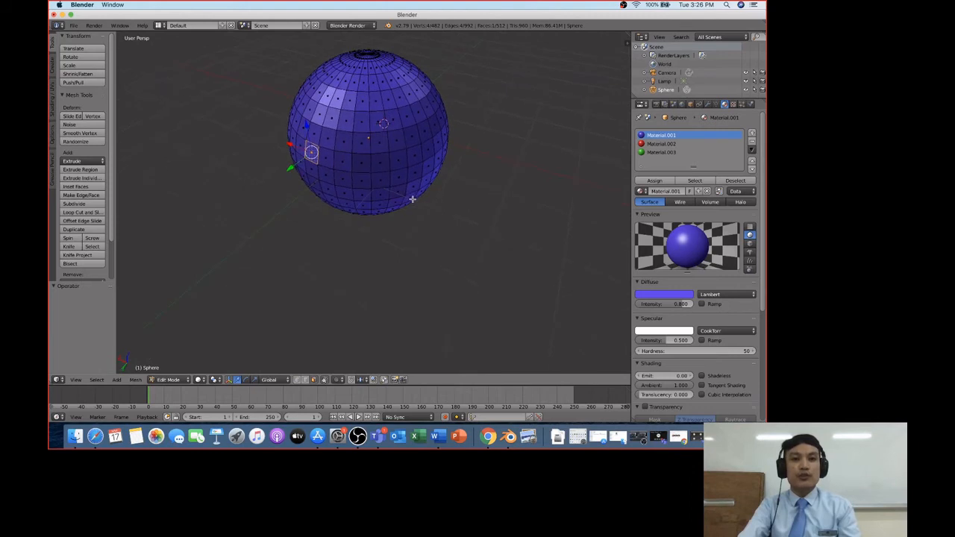
Examine the blue sphere's face rows around its upper pole, both from a distance and close up
scroll(411, 196, up, 3)
scroll(411, 195, down, 5)
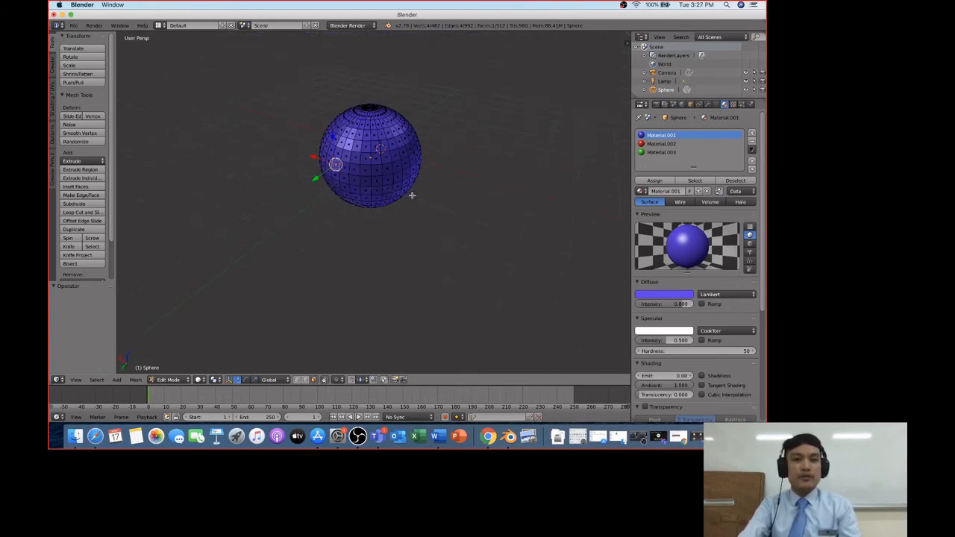
scroll(411, 195, up, 2)
scroll(411, 194, down, 2)
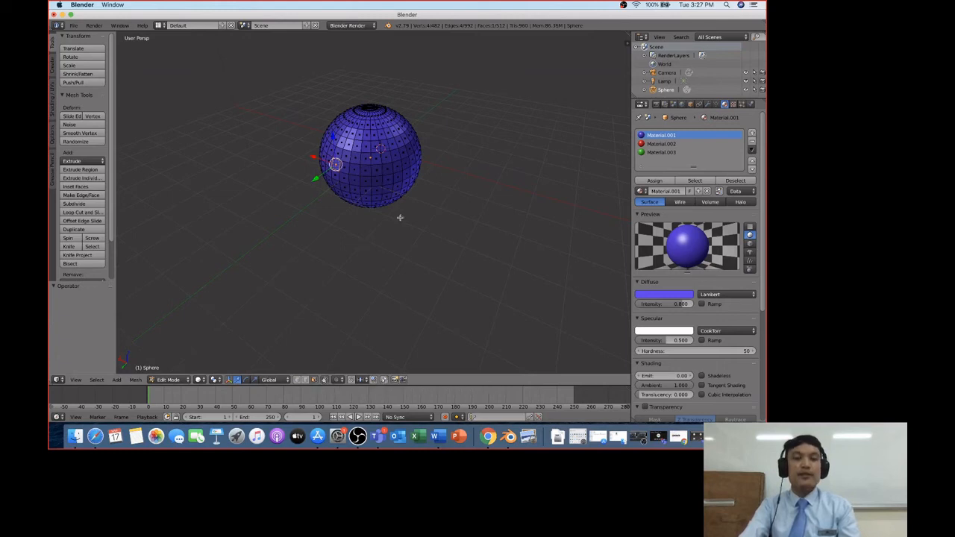
scroll(393, 233, up, 1)
scroll(413, 171, down, 2)
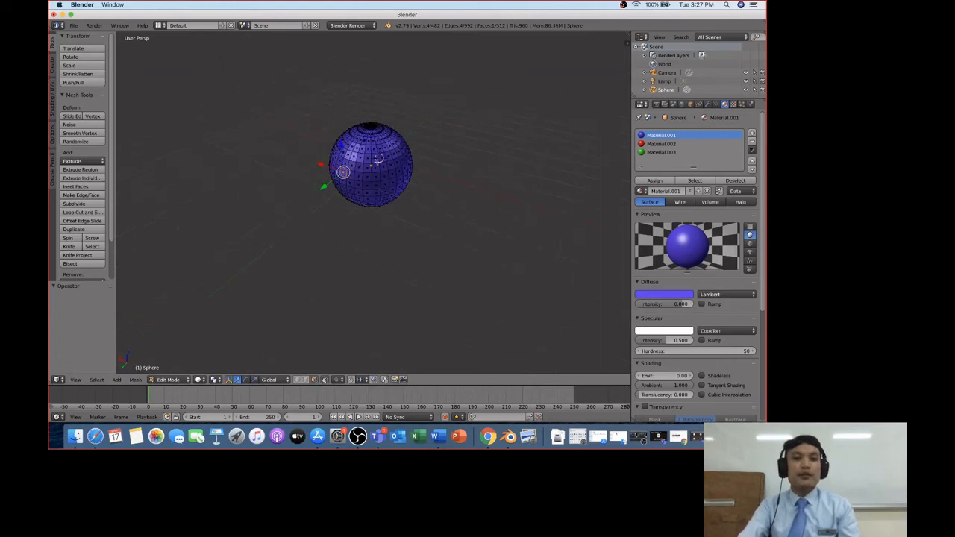
middle_drag(372, 133, 371, 150)
scroll(372, 152, down, 2)
scroll(372, 151, up, 3)
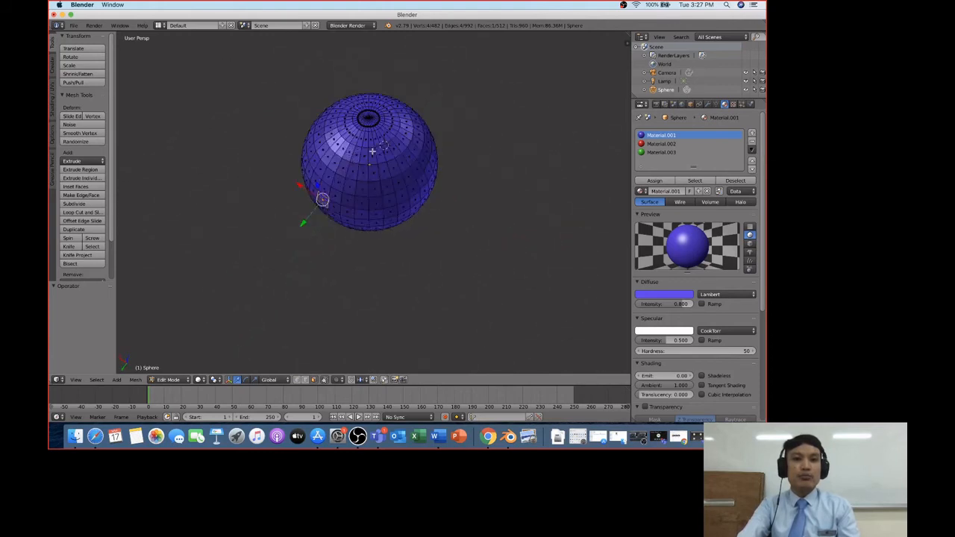
scroll(372, 151, up, 4)
middle_drag(371, 119, 368, 141)
scroll(368, 141, down, 3)
scroll(368, 142, up, 3)
scroll(368, 142, up, 4)
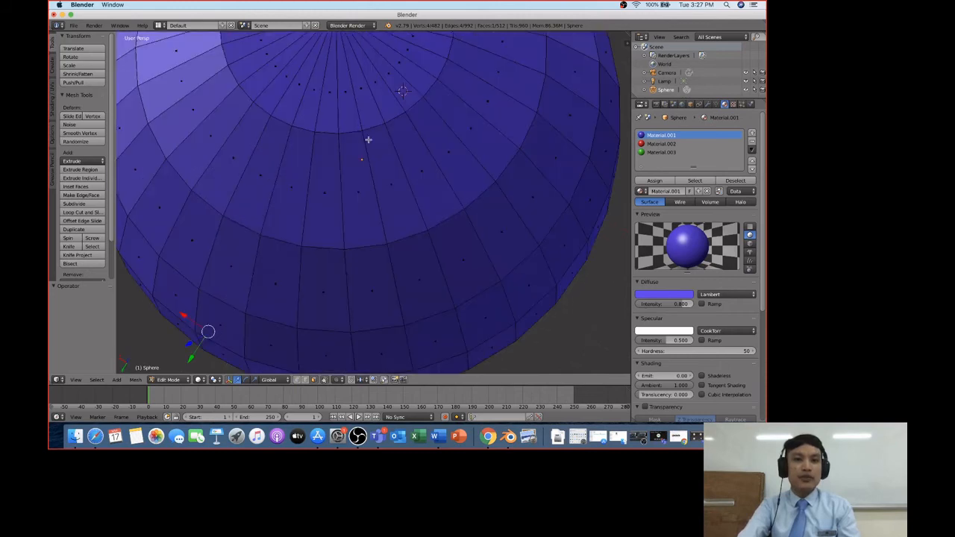
scroll(368, 140, down, 4)
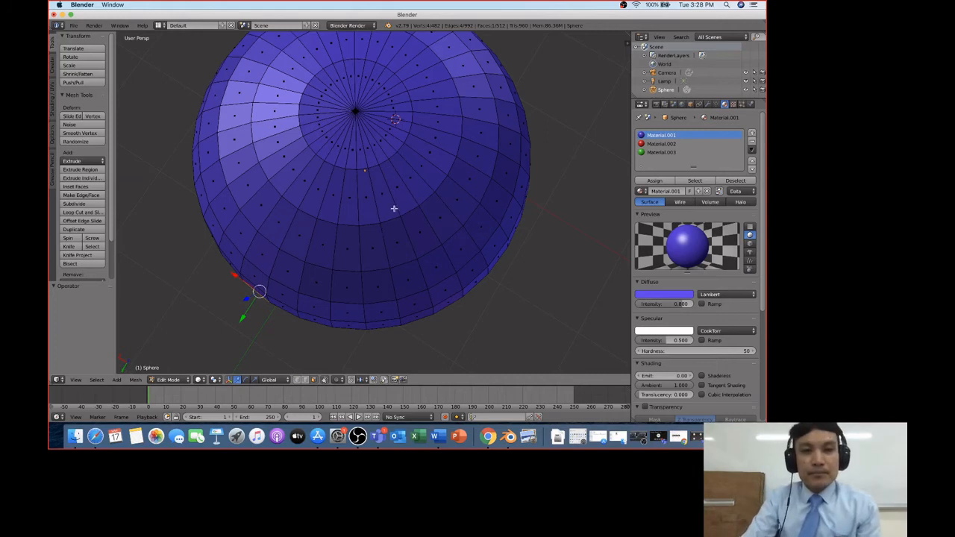
scroll(392, 207, up, 4)
scroll(398, 208, down, 6)
Inspect the sphere's face columns from the side and from different angles around the ball
middle_drag(397, 208, 399, 160)
scroll(398, 160, down, 7)
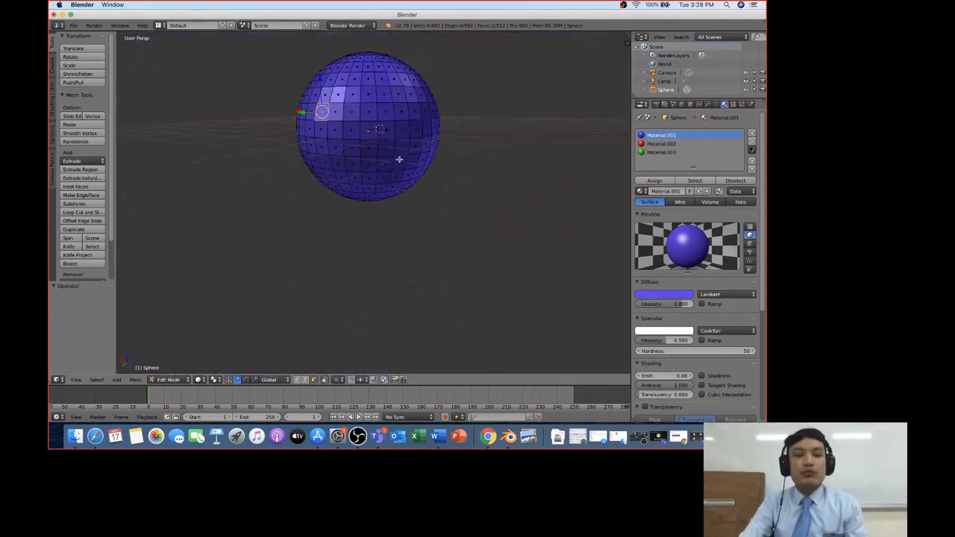
scroll(388, 132, up, 3)
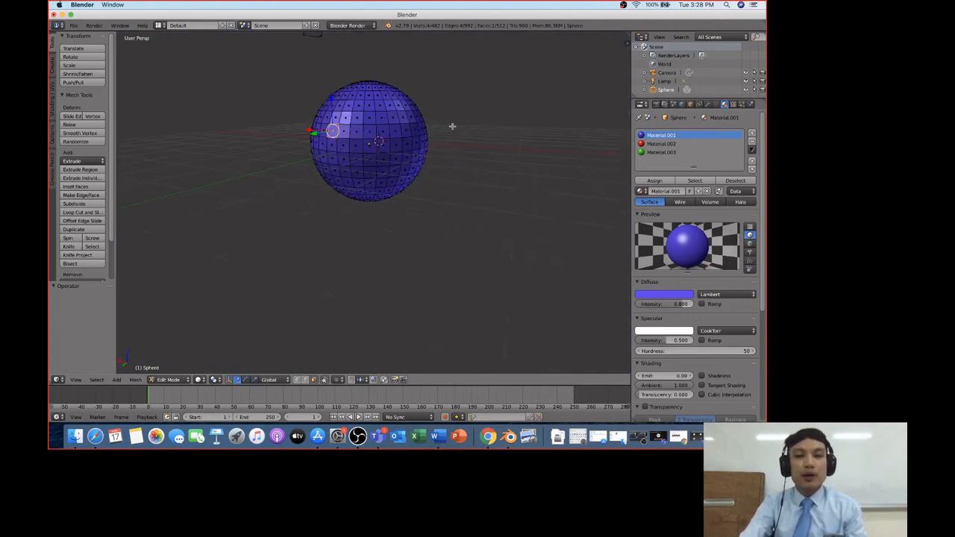
middle_drag(488, 127, 473, 106)
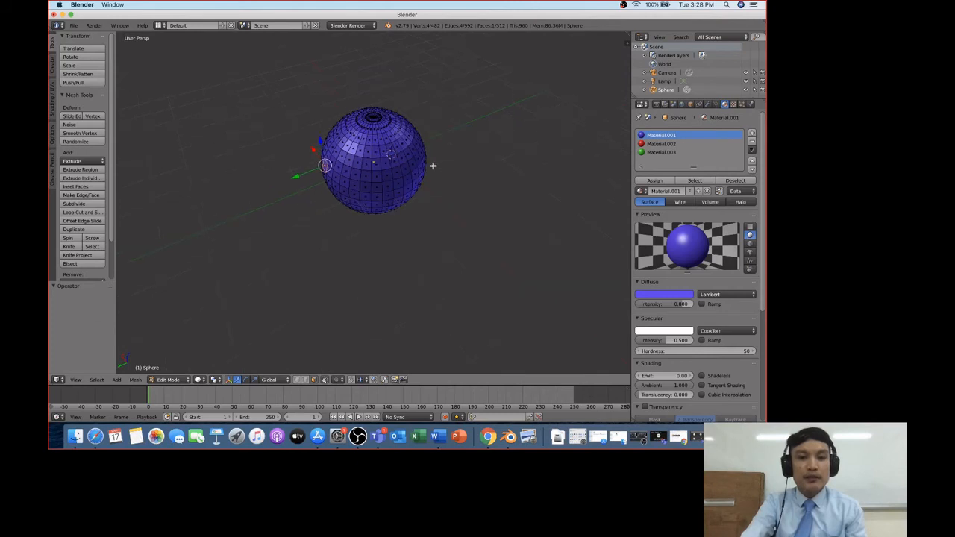
scroll(433, 164, up, 6)
scroll(433, 163, down, 6)
scroll(434, 159, up, 5)
scroll(435, 164, down, 5)
mouse_move(437, 172)
middle_down()
mouse_move(437, 154)
mouse_move(428, 188)
middle_up()
shift+middle_drag(352, 216, 448, 160)
scroll(445, 173, down, 2)
scroll(445, 174, up, 5)
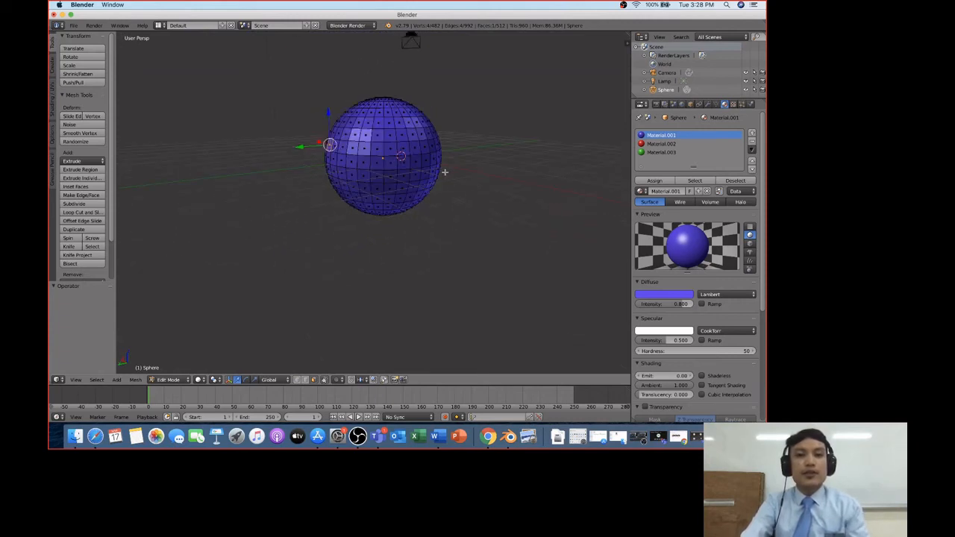
scroll(445, 172, down, 3)
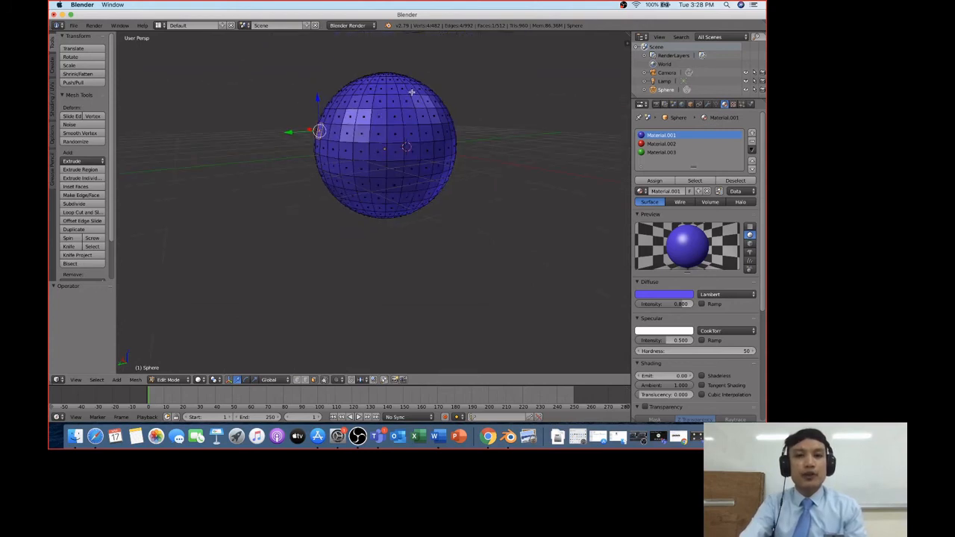
scroll(411, 90, down, 1)
middle_drag(405, 109, 405, 113)
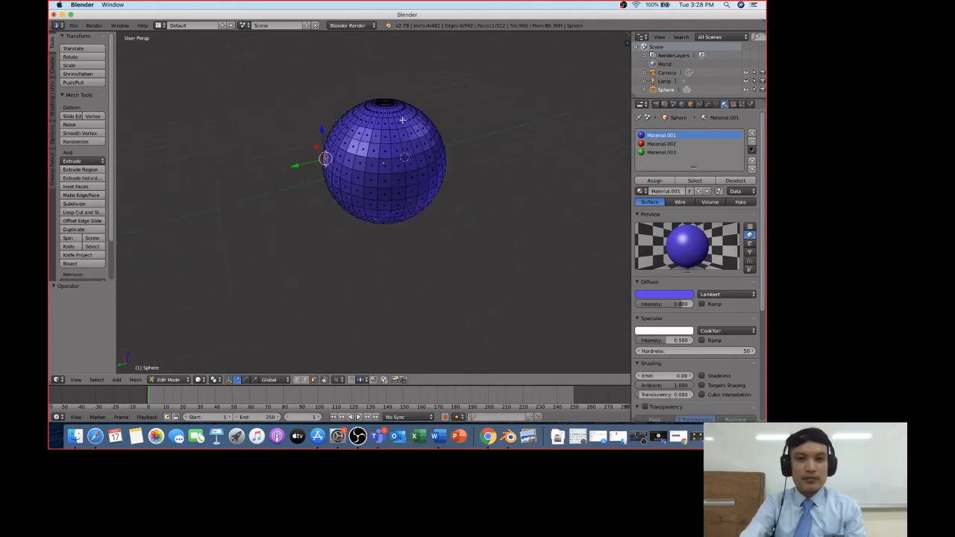
middle_drag(400, 142, 426, 109)
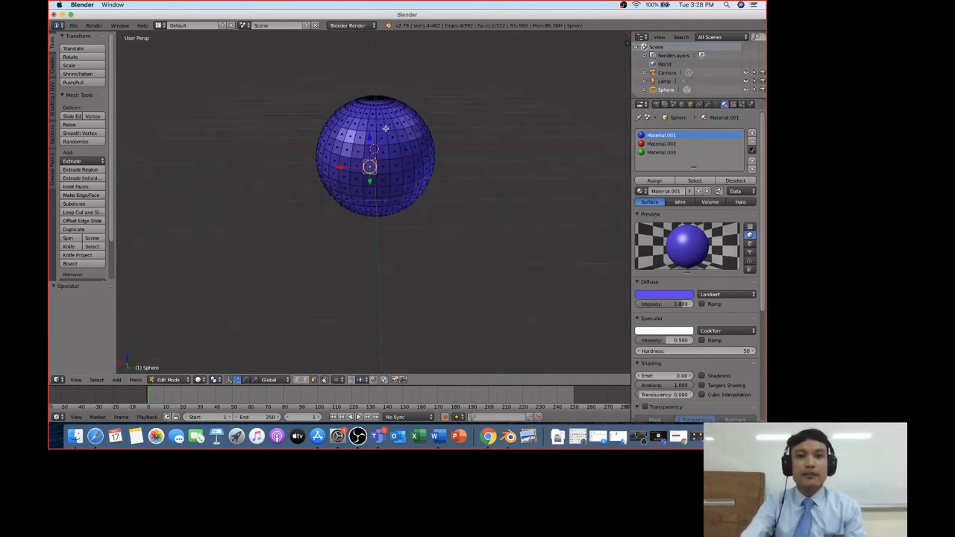
middle_drag(388, 147, 407, 144)
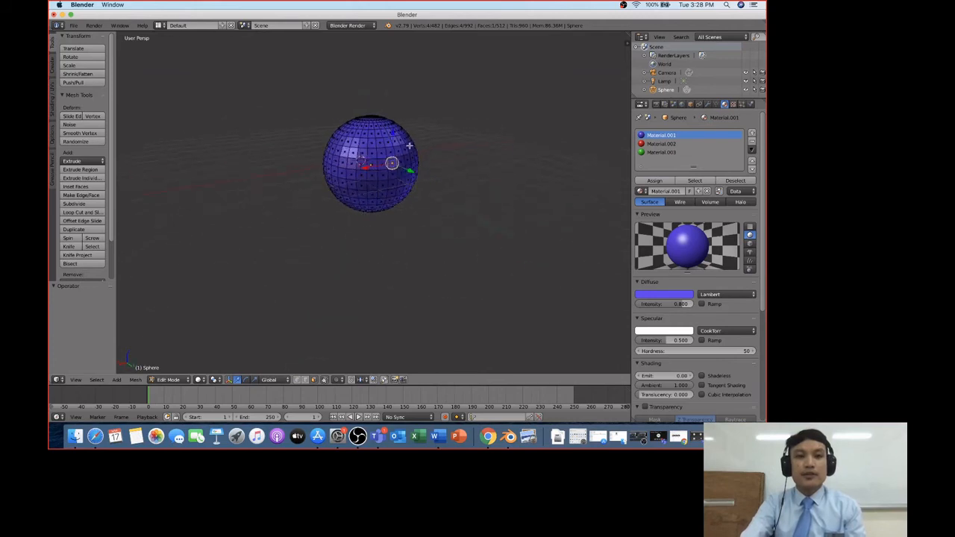
right_click(403, 155)
scroll(403, 155, up, 5)
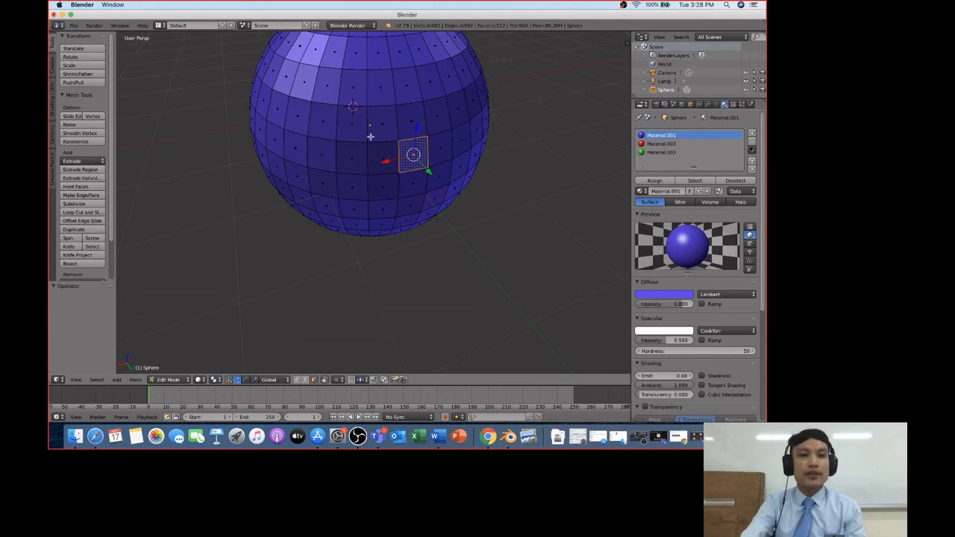
scroll(370, 137, down, 4)
scroll(373, 135, up, 2)
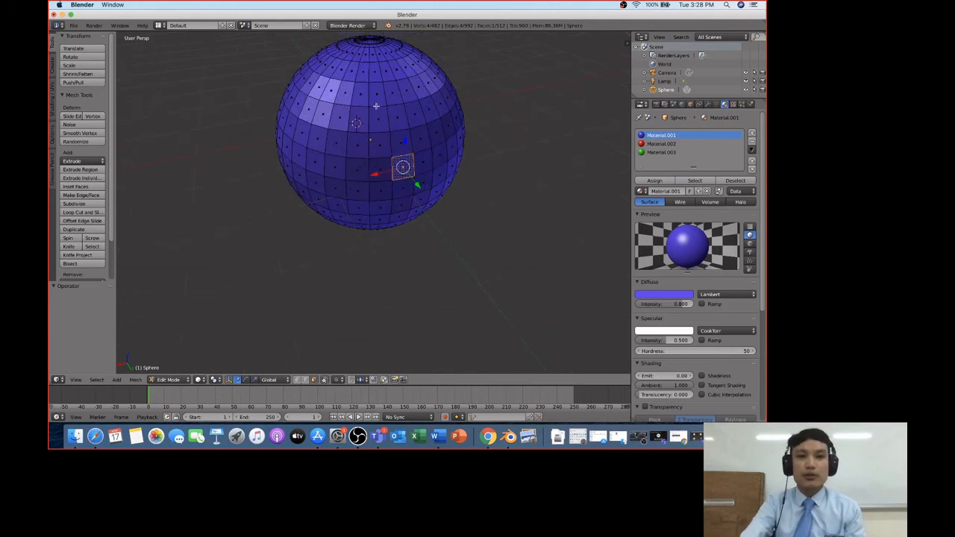
scroll(378, 87, up, 2)
middle_drag(379, 89, 381, 103)
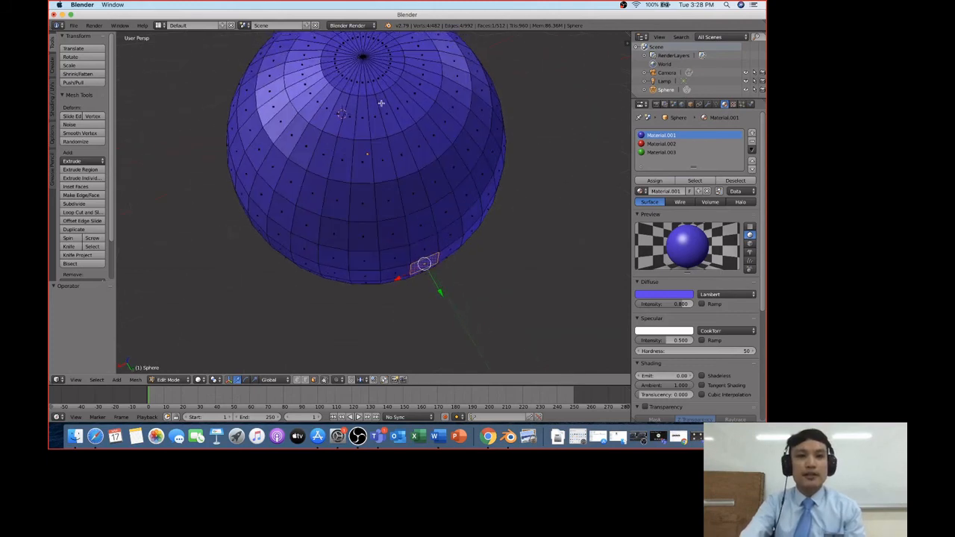
scroll(367, 112, down, 1)
scroll(367, 110, up, 3)
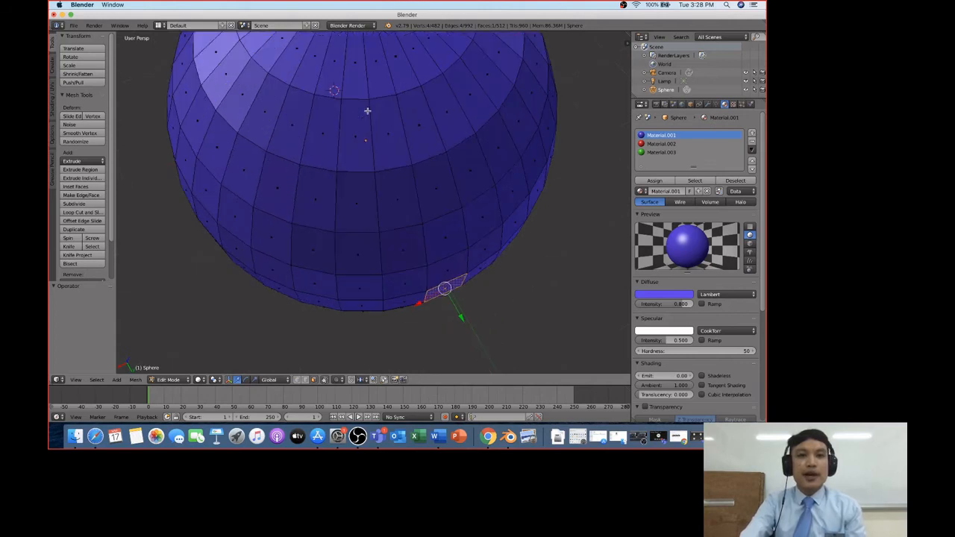
scroll(367, 110, down, 3)
middle_drag(389, 101, 388, 119)
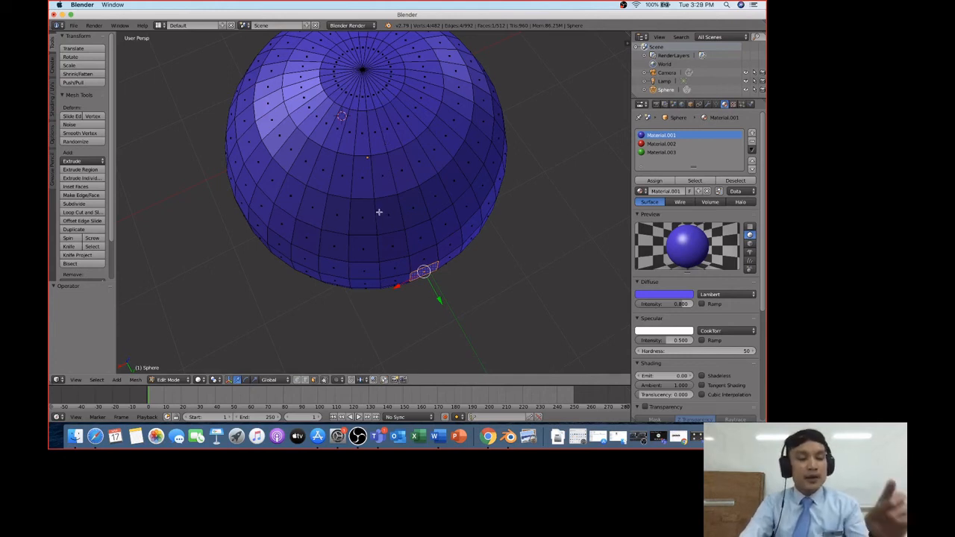
shift+right_click(348, 137)
shift+right_click(363, 142)
shift+right_click(378, 144)
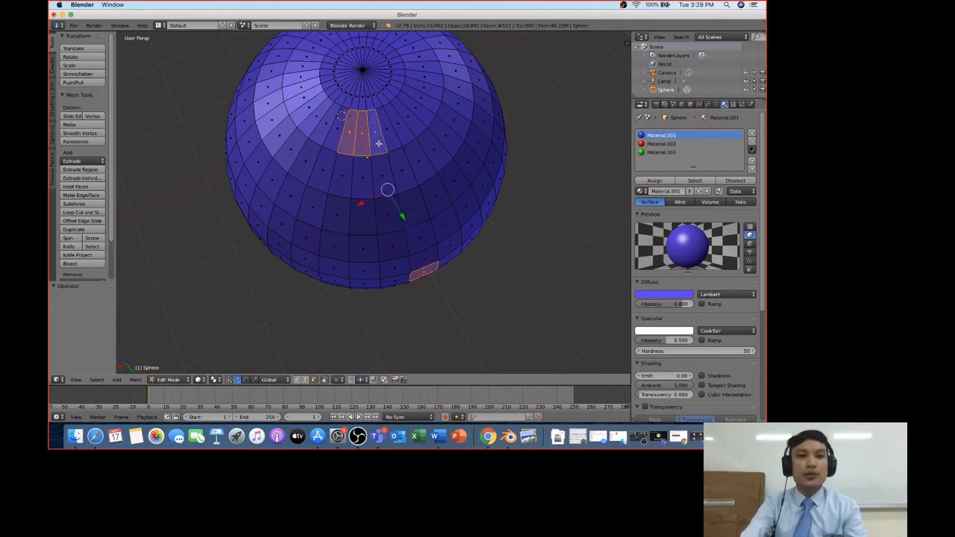
shift+right_click(391, 143)
shift+right_click(357, 97)
shift+right_click(364, 98)
shift+right_click(368, 98)
shift+right_click(374, 97)
shift+right_click(345, 178)
shift+right_click(365, 171)
shift+right_click(385, 164)
shift+right_click(405, 171)
shift+right_click(409, 212)
shift+right_click(389, 215)
shift+right_click(364, 220)
shift+right_click(343, 220)
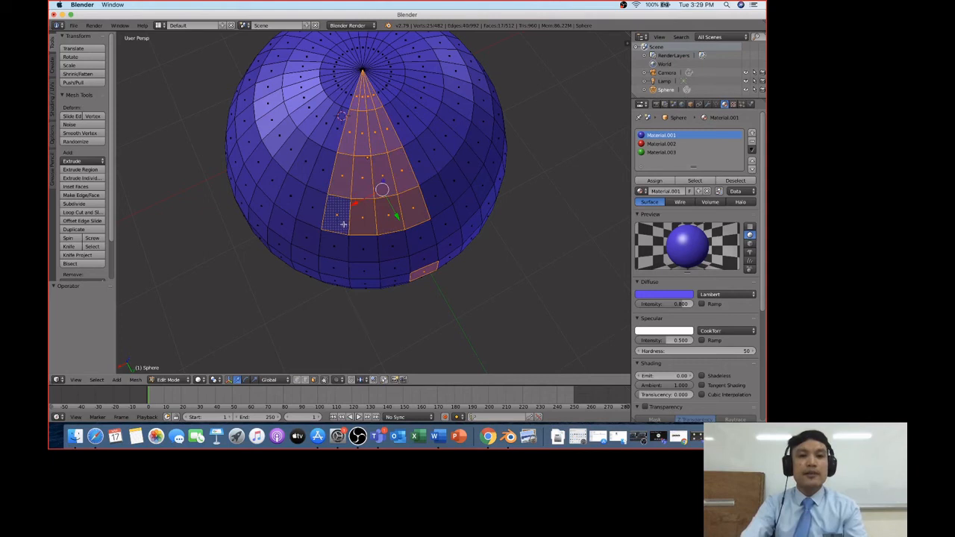
mouse_move(423, 225)
middle_down()
mouse_move(432, 241)
mouse_move(430, 211)
mouse_move(433, 238)
middle_up()
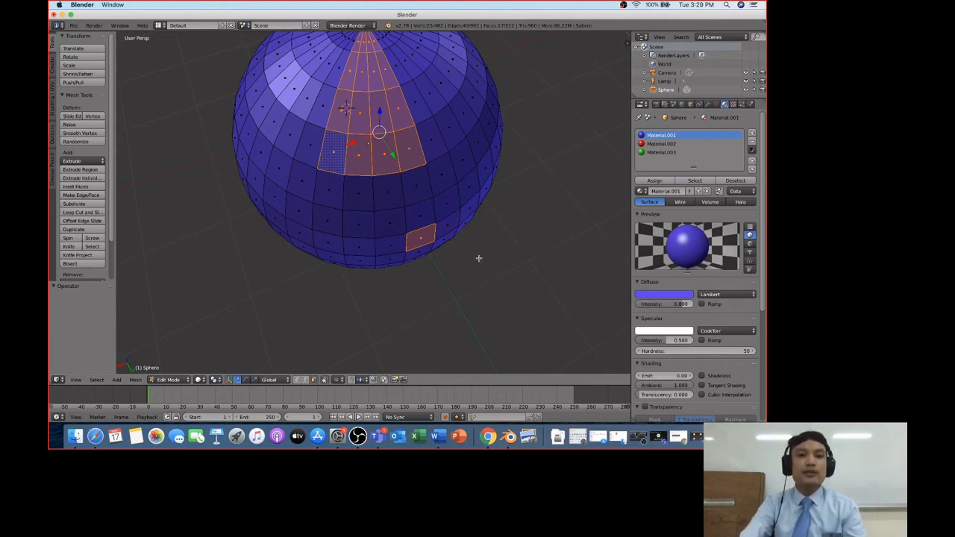
Replace the current face selection with a single face on the sphere's side
right_click(450, 202)
right_click(443, 176)
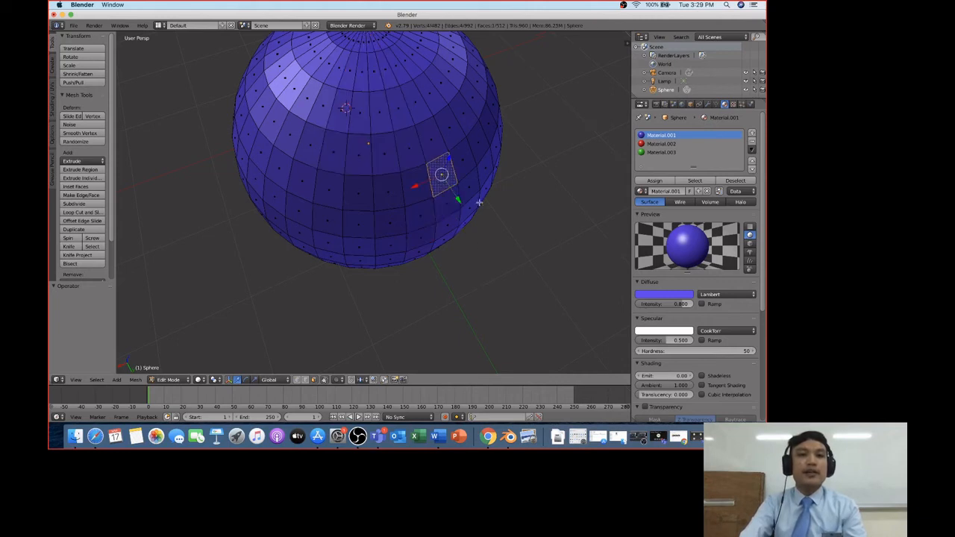
right_click(470, 160)
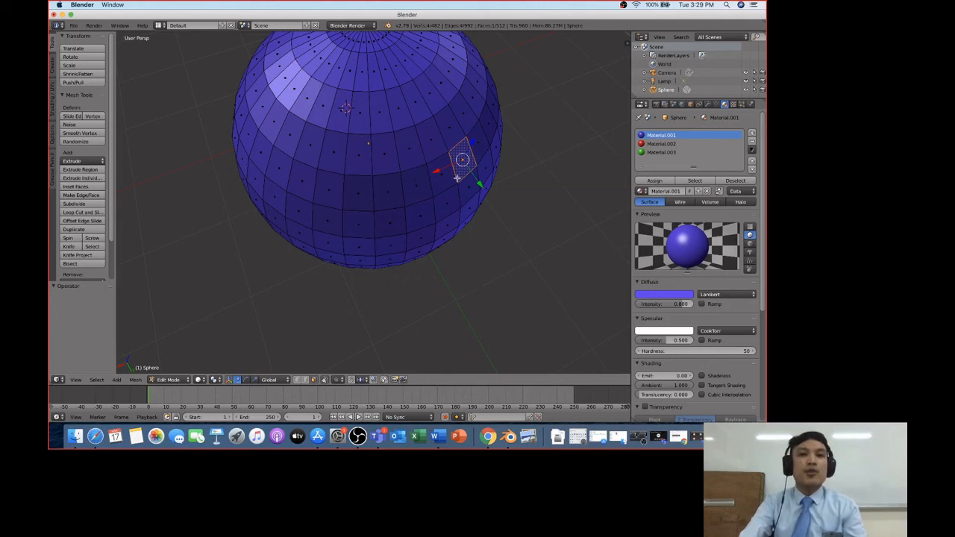
Add four adjacent triangular faces meeting at the sphere's upper pole to the selection
middle_drag(517, 221, 458, 154)
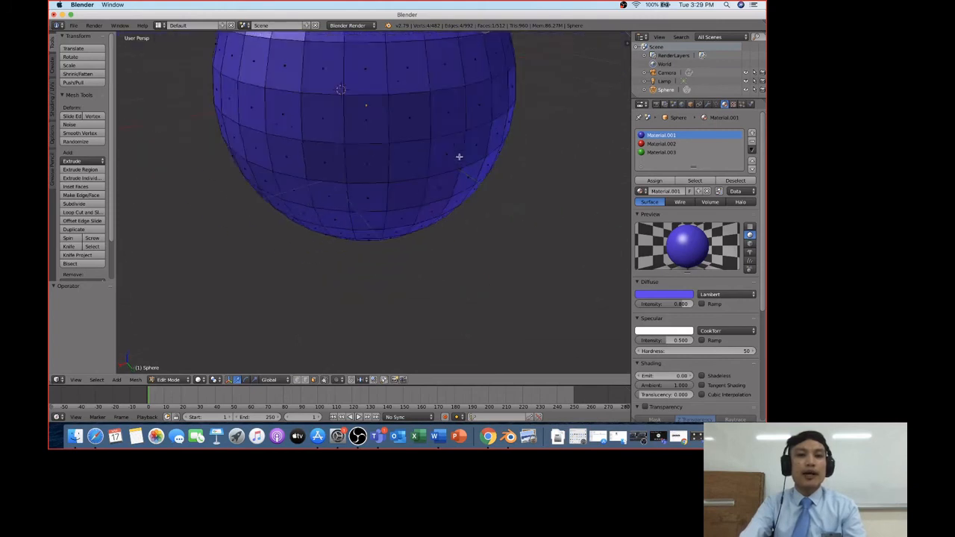
scroll(459, 157, down, 5)
scroll(463, 164, down, 2)
scroll(464, 163, up, 3)
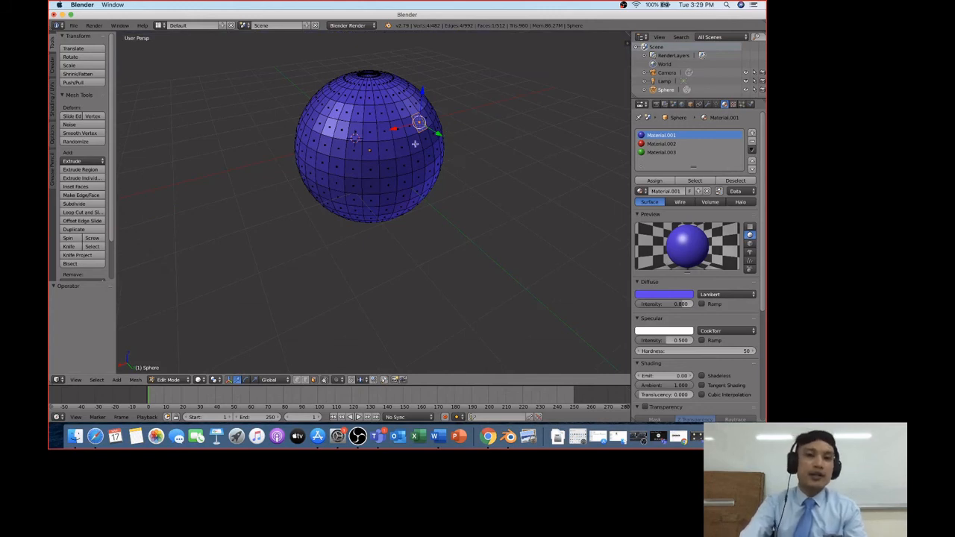
middle_drag(399, 160, 390, 183)
scroll(381, 136, up, 2)
scroll(381, 135, up, 3)
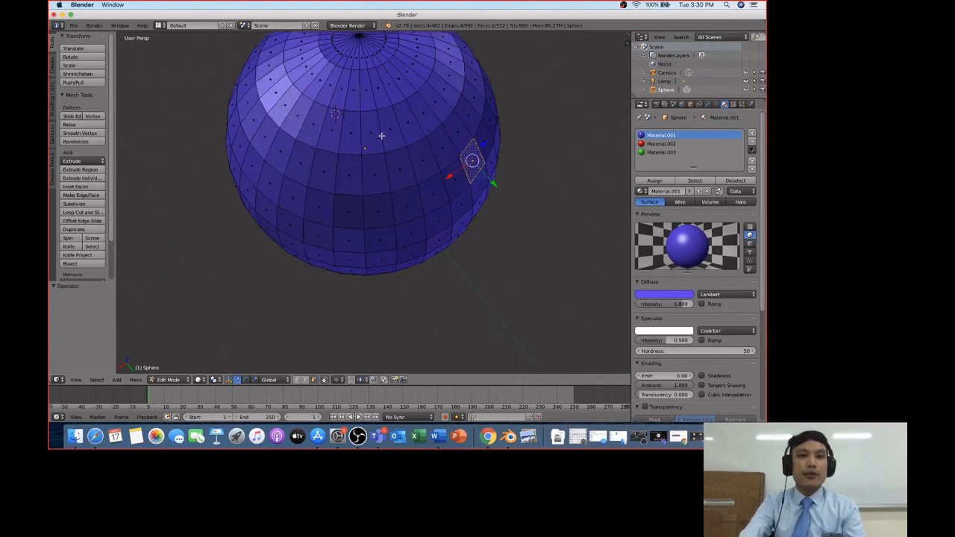
middle_drag(371, 99, 375, 107)
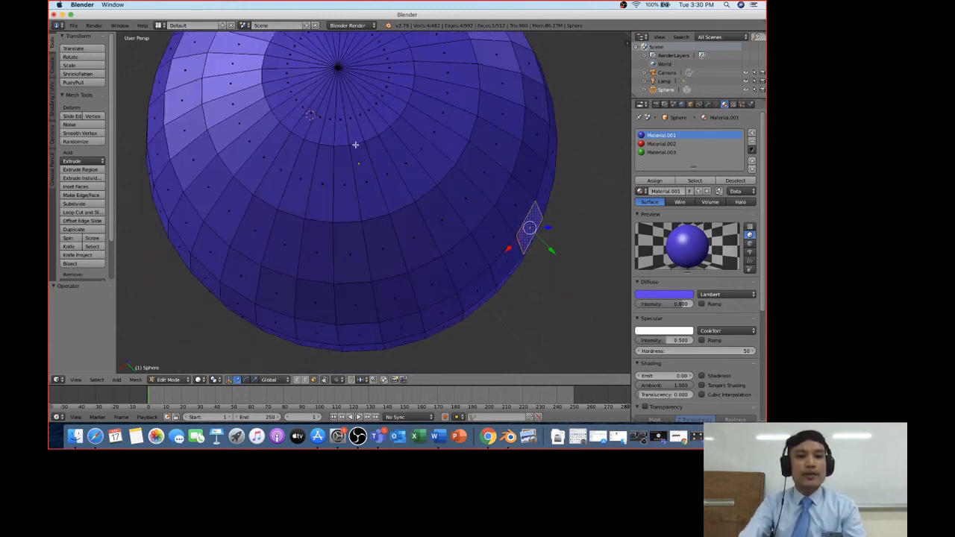
shift+right_click(317, 127)
shift+right_click(335, 137)
shift+right_click(347, 140)
shift+right_click(354, 137)
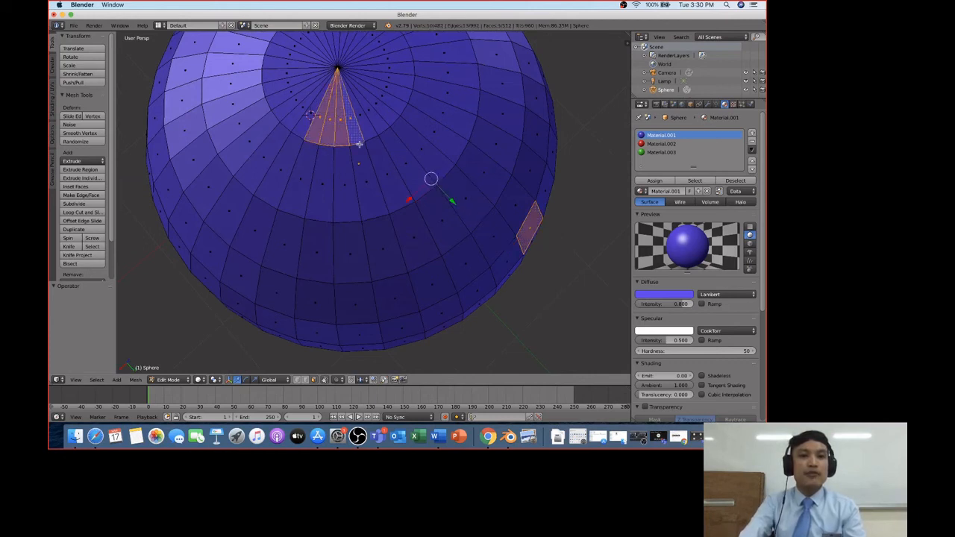
Extend the selection from the four pole triangles down through the next three rows, four faces per row
shift+right_click(362, 185)
shift+right_click(346, 190)
shift+right_click(325, 188)
shift+right_click(302, 185)
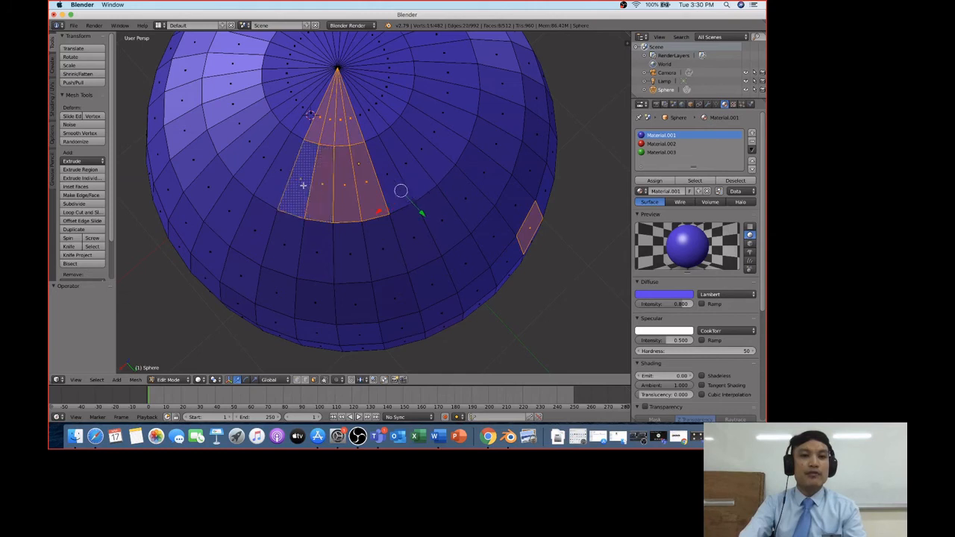
shift+right_click(295, 260)
shift+right_click(313, 261)
shift+right_click(347, 261)
shift+right_click(380, 255)
shift+right_click(382, 299)
shift+right_click(354, 305)
shift+right_click(313, 308)
shift+right_click(279, 300)
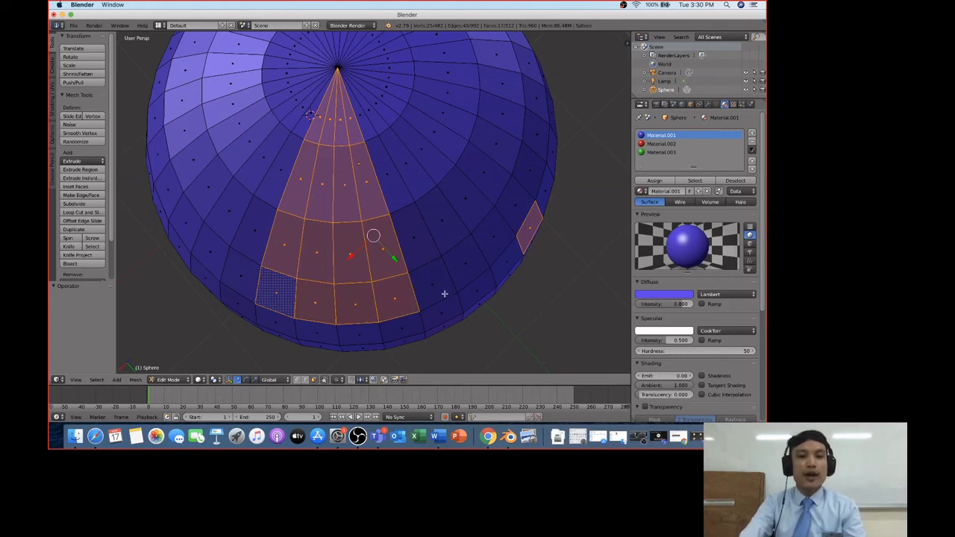
Continue the four-column face selection down the sphere's lower half by adding four more rows of four faces
scroll(444, 294, down, 3)
scroll(444, 293, down, 10)
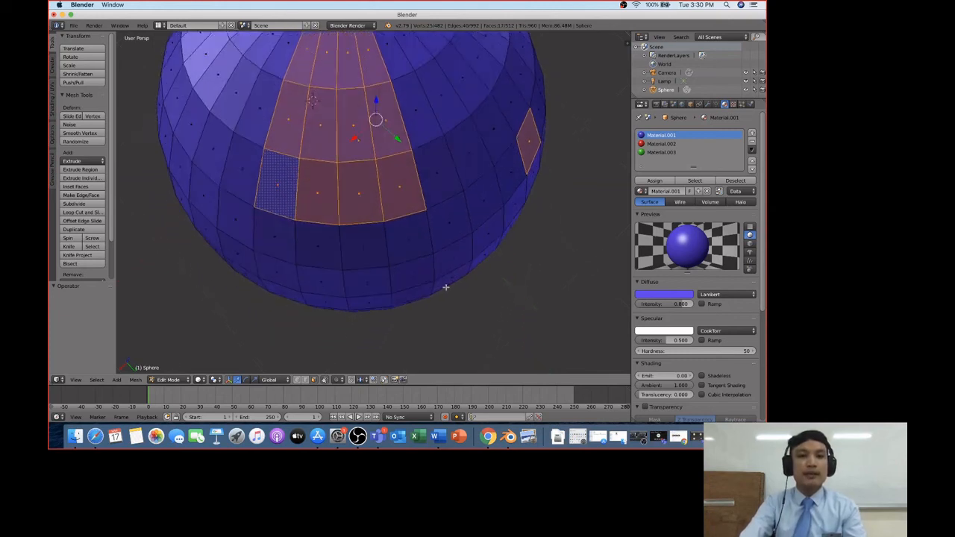
scroll(447, 276, down, 1)
scroll(448, 276, up, 1)
scroll(449, 276, down, 1)
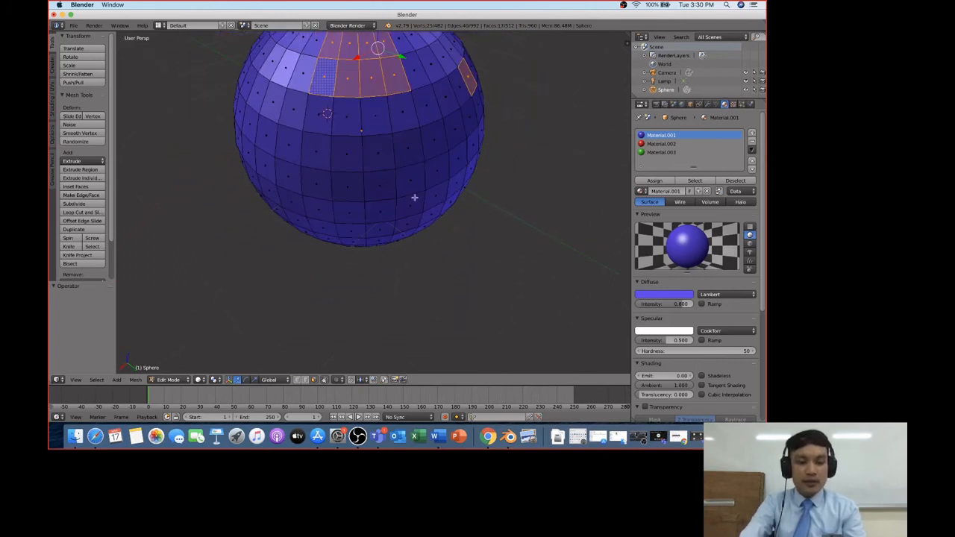
shift+right_click(320, 128)
shift+right_click(346, 128)
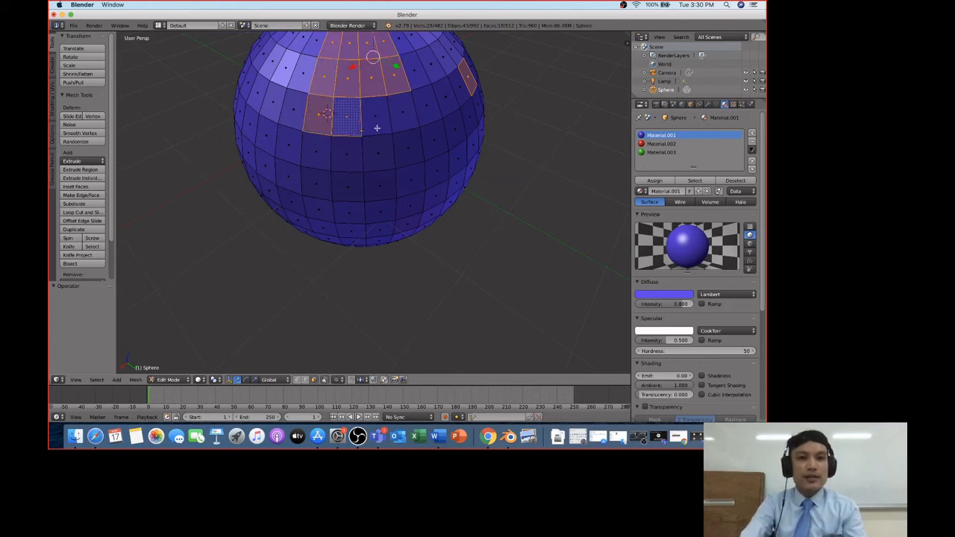
shift+right_click(375, 127)
shift+right_click(399, 124)
shift+right_click(409, 153)
shift+right_click(385, 156)
shift+right_click(359, 158)
shift+right_click(332, 160)
shift+right_click(317, 184)
shift+right_click(346, 183)
shift+right_click(376, 184)
shift+right_click(409, 184)
shift+right_click(410, 203)
shift+right_click(381, 212)
shift+right_click(352, 218)
shift+right_click(315, 213)
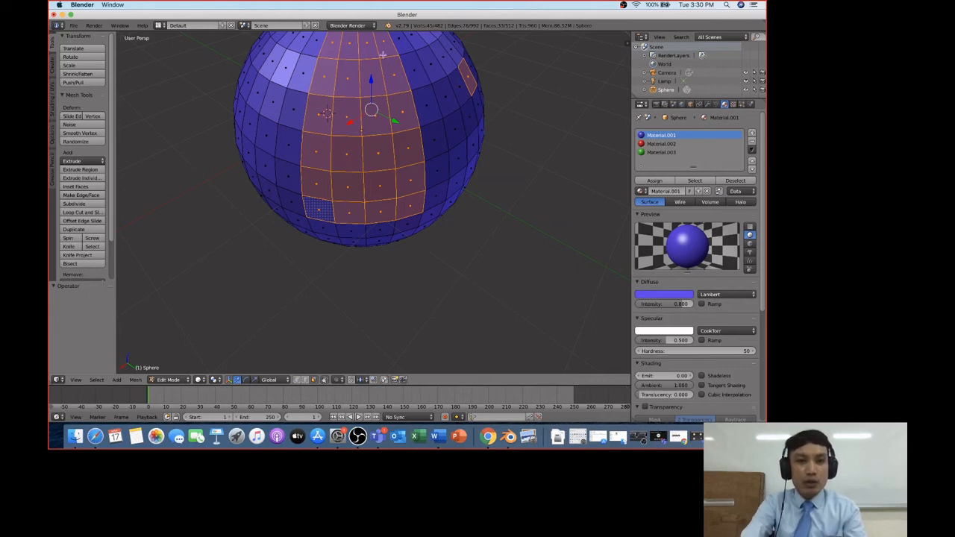
Extend the four-column face selection toward the sphere's lower pole by two more rows of four faces
scroll(439, 252, up, 1)
scroll(438, 252, down, 3)
scroll(439, 252, down, 2)
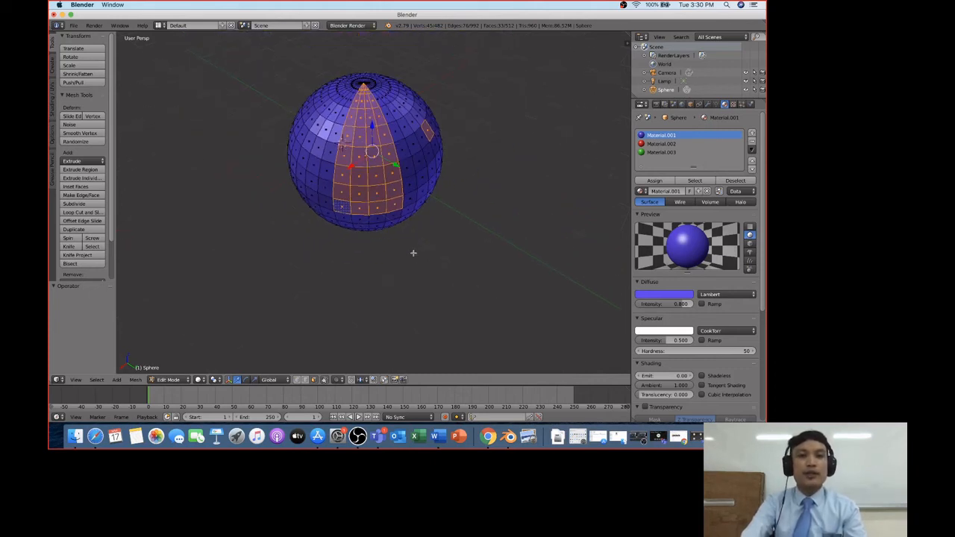
middle_drag(417, 263, 415, 220)
scroll(415, 220, down, 1)
scroll(417, 219, up, 3)
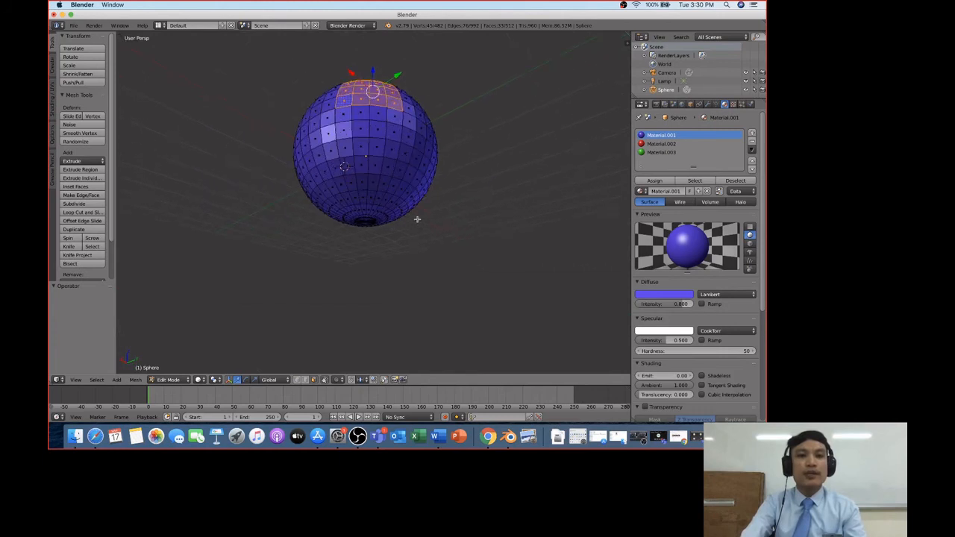
scroll(416, 219, up, 2)
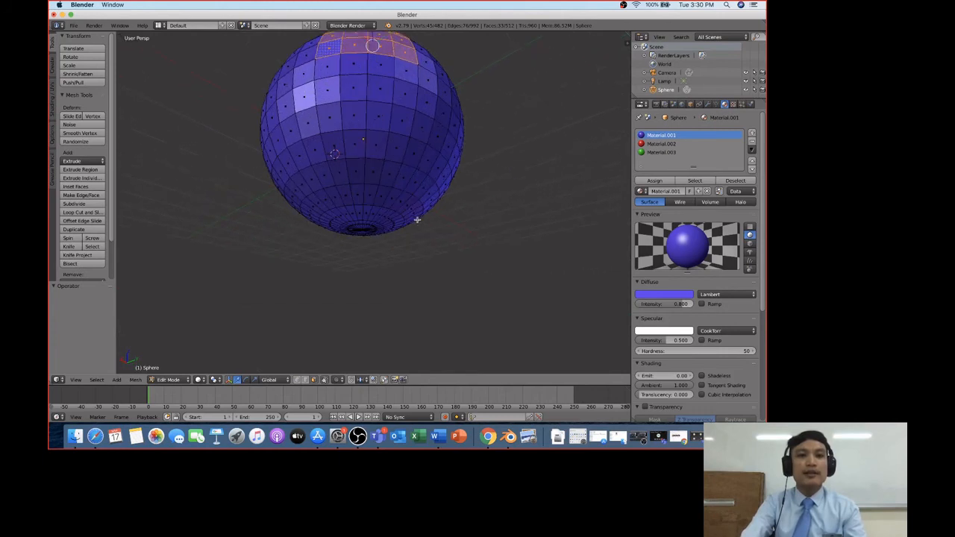
shift+right_click(327, 68)
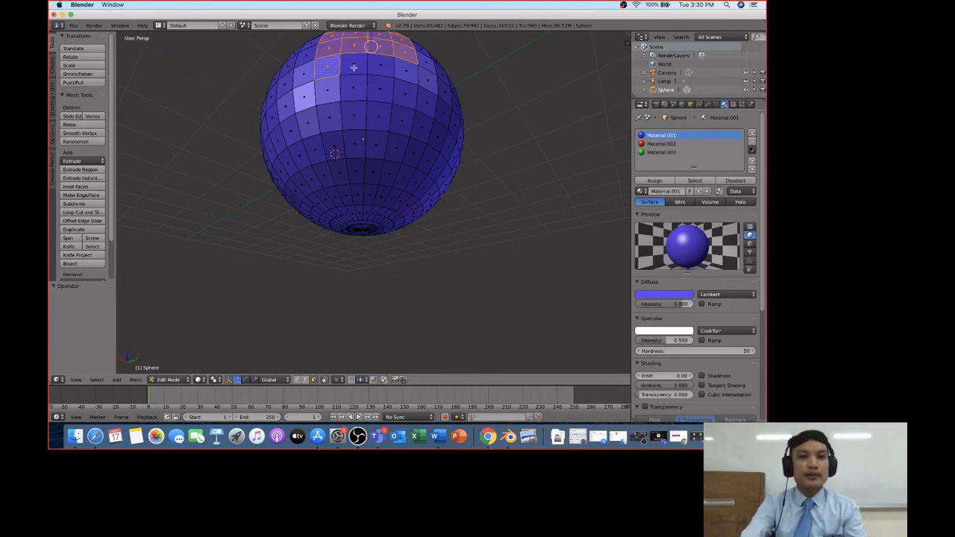
shift+right_click(352, 69)
shift+right_click(378, 69)
shift+right_click(406, 73)
shift+right_click(403, 99)
shift+right_click(379, 96)
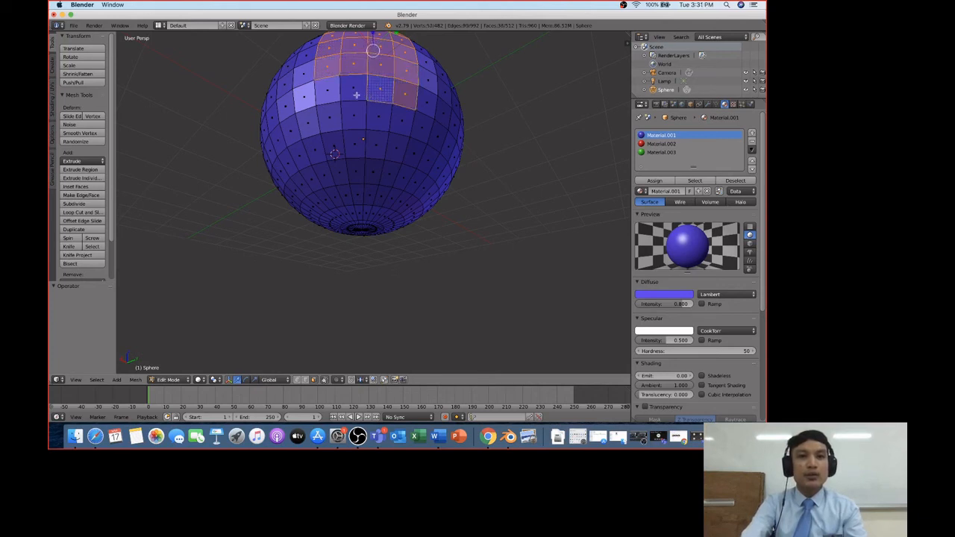
shift+right_click(355, 95)
shift+right_click(328, 95)
Add four faces in each of the next two rows down the same four columns
shift+right_click(337, 120)
shift+right_click(354, 119)
shift+right_click(376, 119)
shift+right_click(404, 120)
shift+right_click(398, 149)
shift+right_click(377, 149)
shift+right_click(355, 148)
shift+right_click(332, 150)
Add the following three rows of four faces to the selection, reaching the ring around the lower pole triangles
shift+right_click(341, 176)
shift+right_click(355, 176)
shift+right_click(371, 173)
shift+right_click(387, 177)
shift+right_click(383, 194)
shift+right_click(375, 196)
shift+right_click(362, 196)
shift+right_click(347, 196)
shift+right_click(351, 212)
shift+right_click(350, 214)
shift+right_click(358, 214)
shift+right_click(365, 213)
shift+right_click(372, 214)
Complete the selected four-column strip with the four adjacent triangular faces meeting at the sphere's lower pole
middle_drag(371, 270, 372, 241)
scroll(370, 240, up, 3)
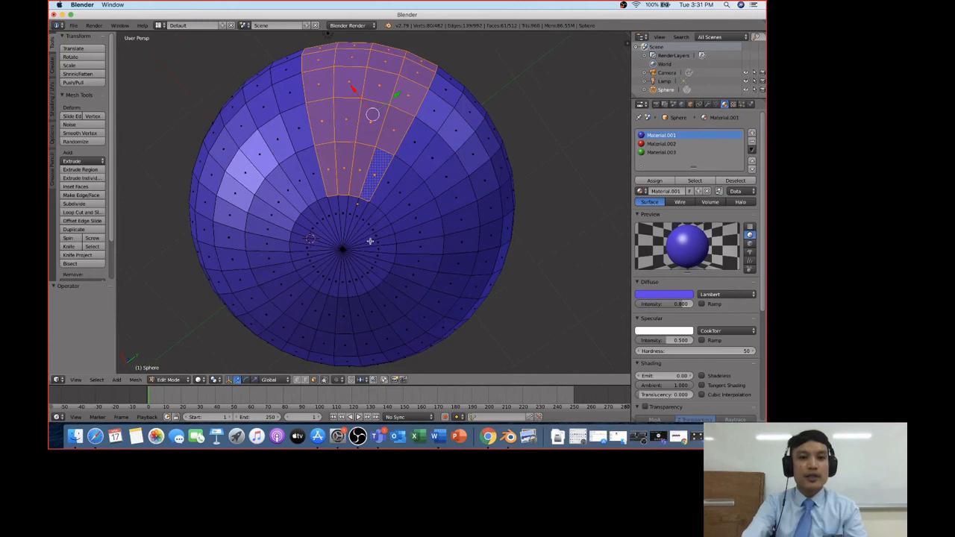
scroll(370, 241, up, 2)
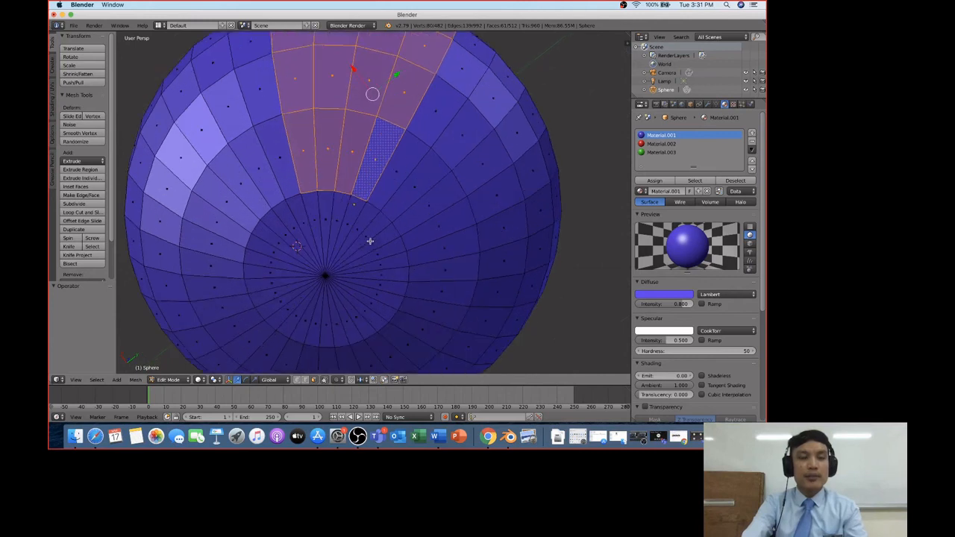
shift+right_click(311, 208)
shift+right_click(319, 208)
shift+right_click(343, 214)
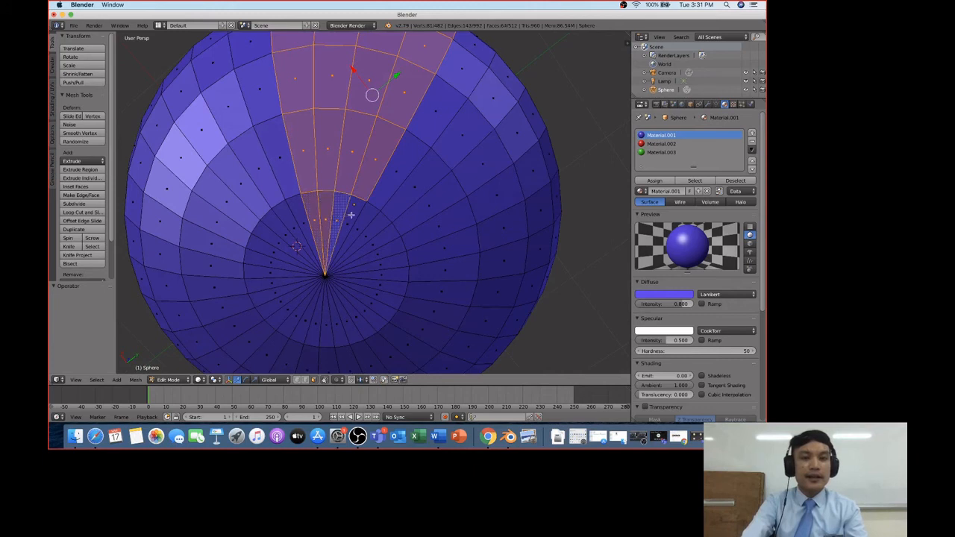
shift+right_click(351, 215)
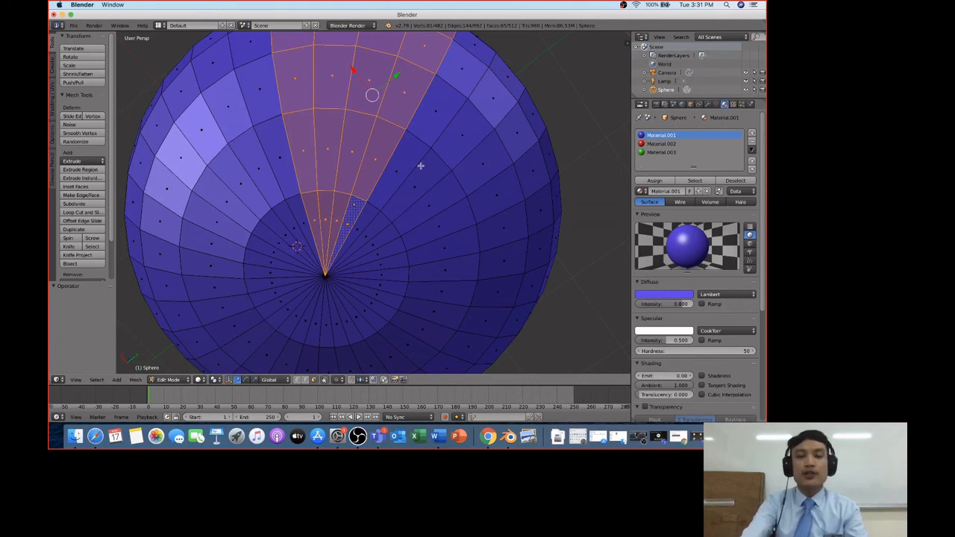
Examine the selected four-face-wide strip around the sphere from pole to pole
scroll(437, 109, up, 3)
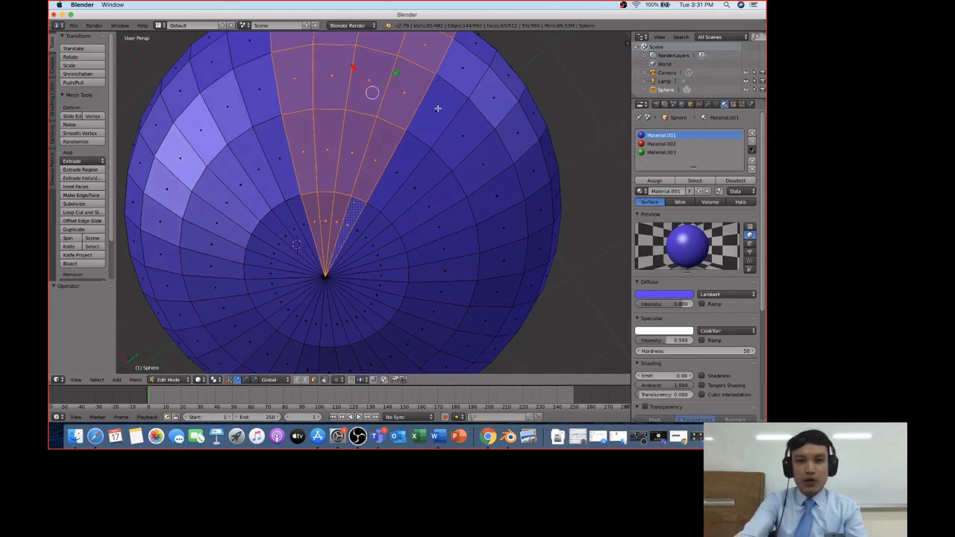
scroll(437, 111, up, 5)
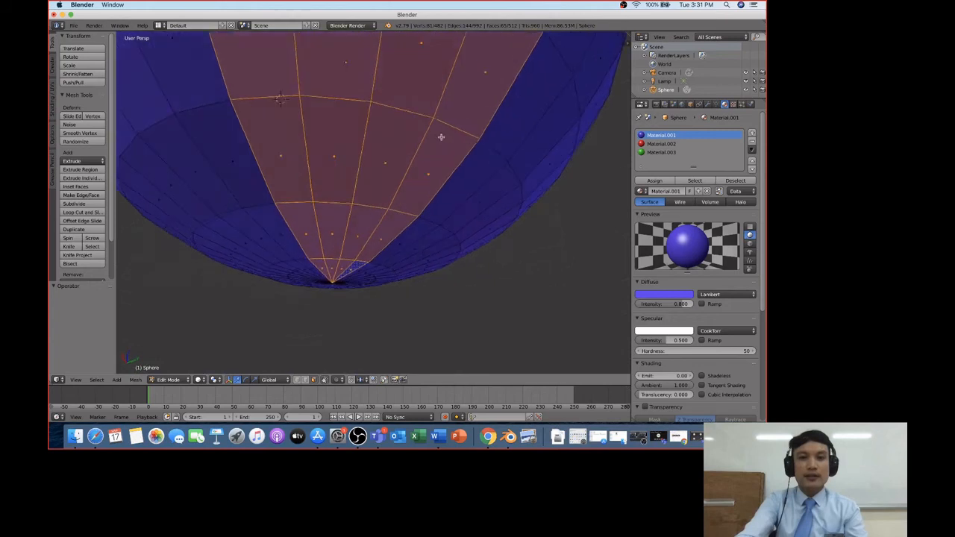
scroll(441, 145, up, 6)
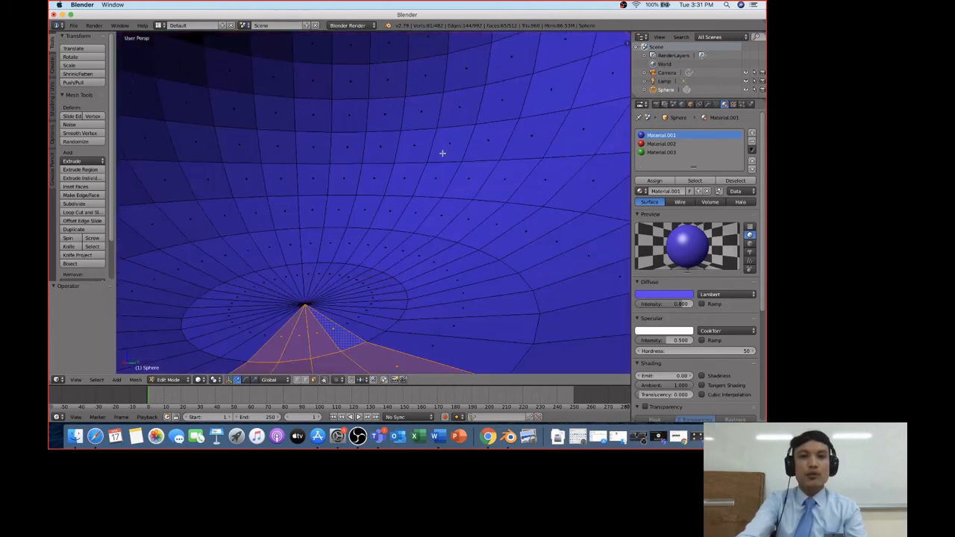
scroll(441, 153, down, 10)
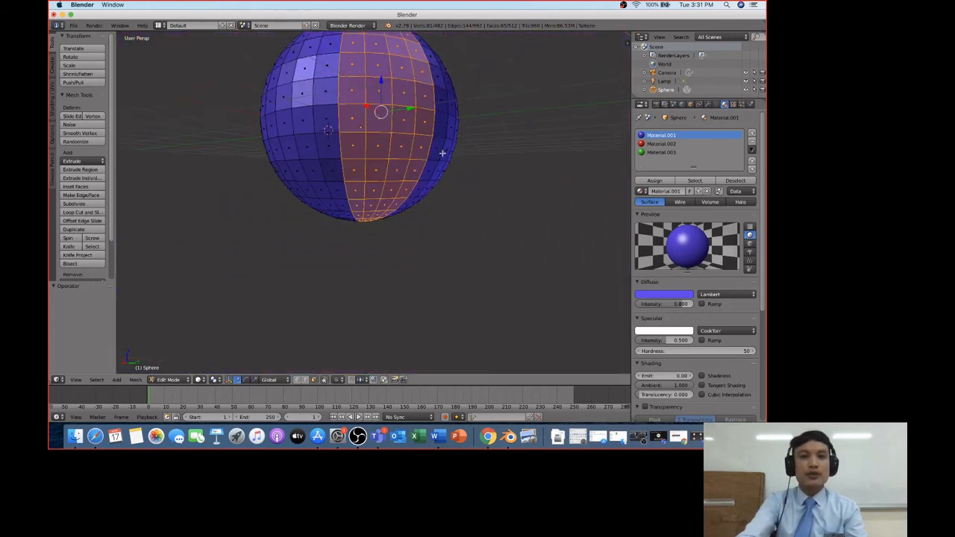
middle_drag(439, 145, 416, 167)
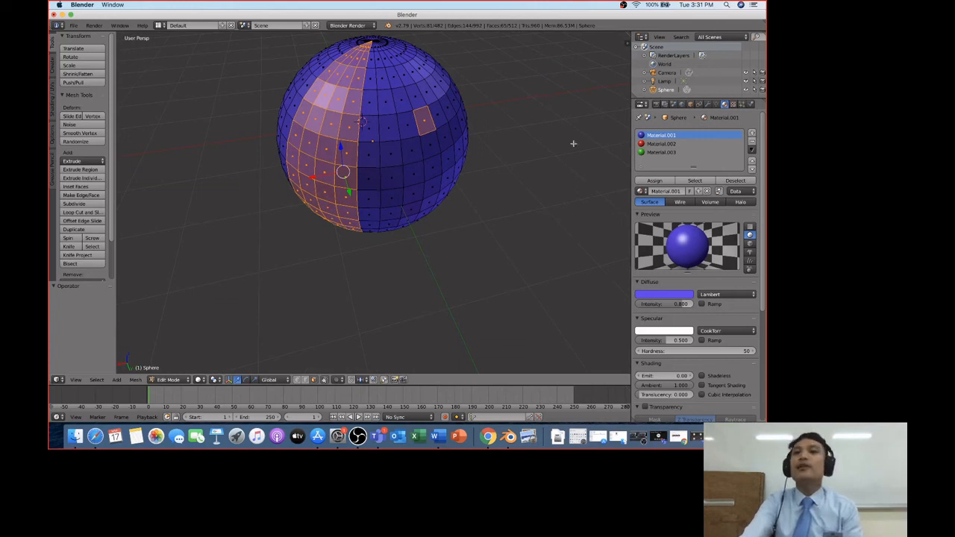
middle_drag(388, 200, 403, 202)
mouse_move(403, 202)
middle_down()
mouse_move(388, 203)
mouse_move(414, 203)
mouse_move(414, 179)
mouse_move(410, 205)
middle_up()
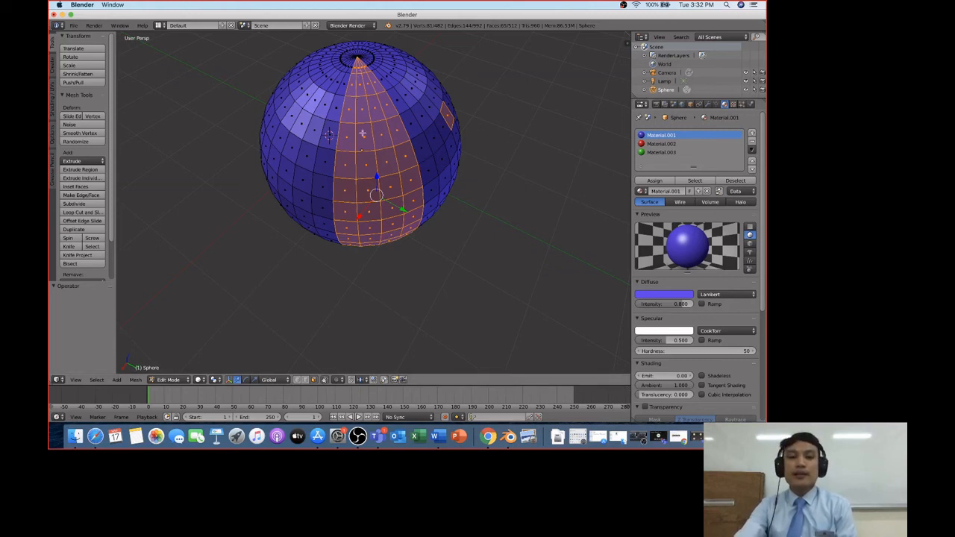
mouse_move(469, 229)
middle_down()
mouse_move(466, 204)
mouse_move(465, 217)
middle_up()
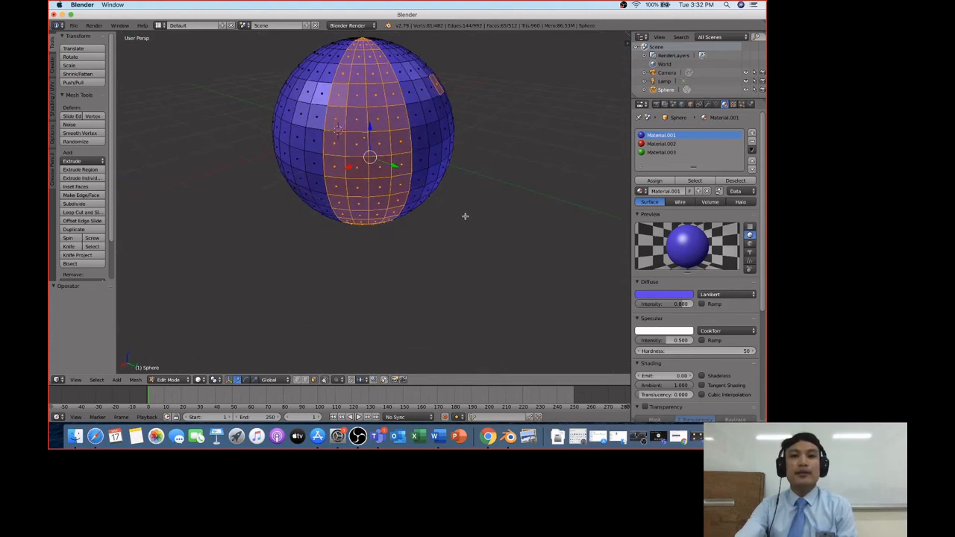
Assign the red Material.002 to all selected faces, then replace the selection with a single blue face
click(660, 144)
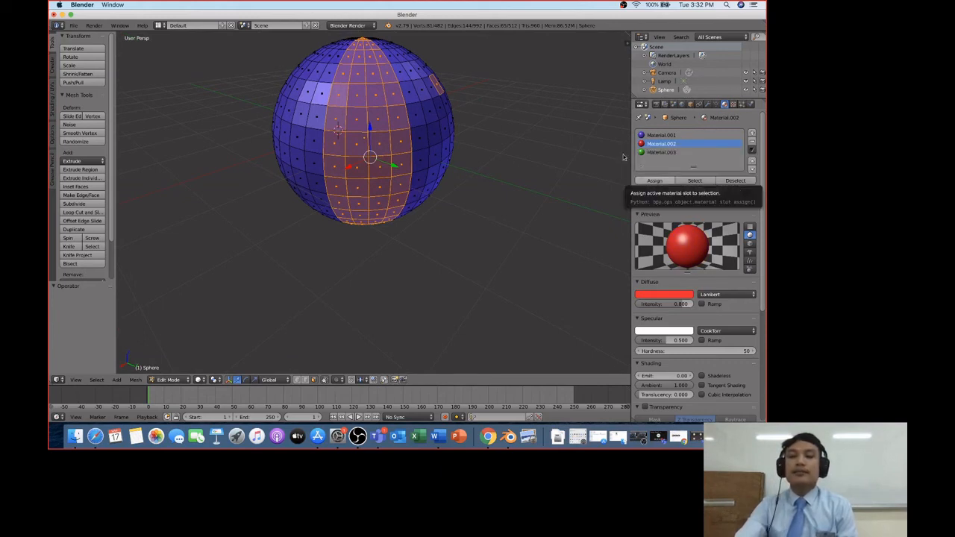
click(657, 183)
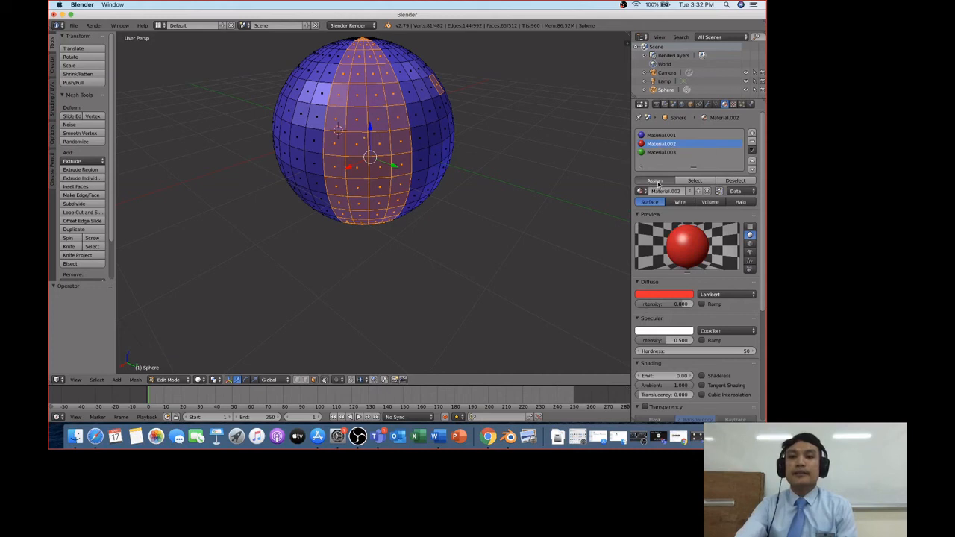
middle_drag(500, 195, 496, 202)
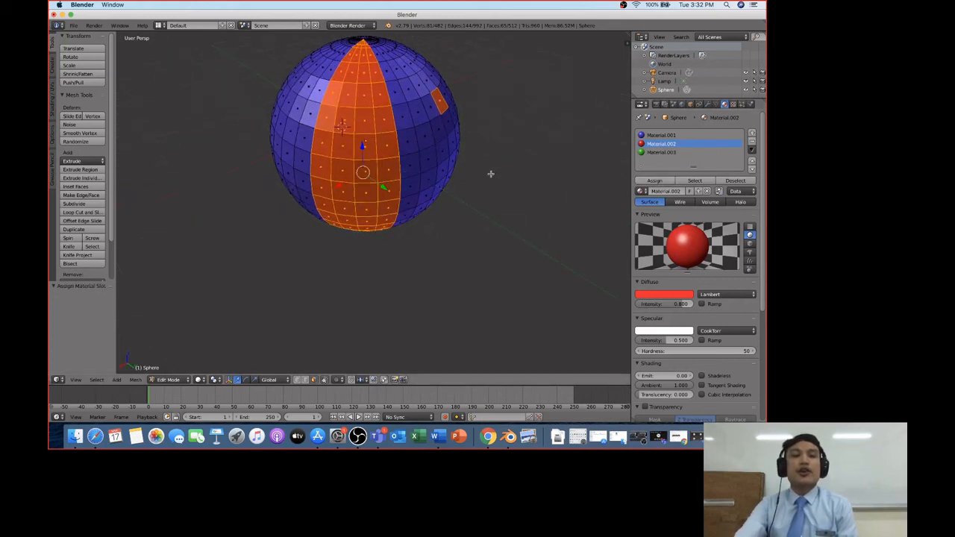
right_click(443, 151)
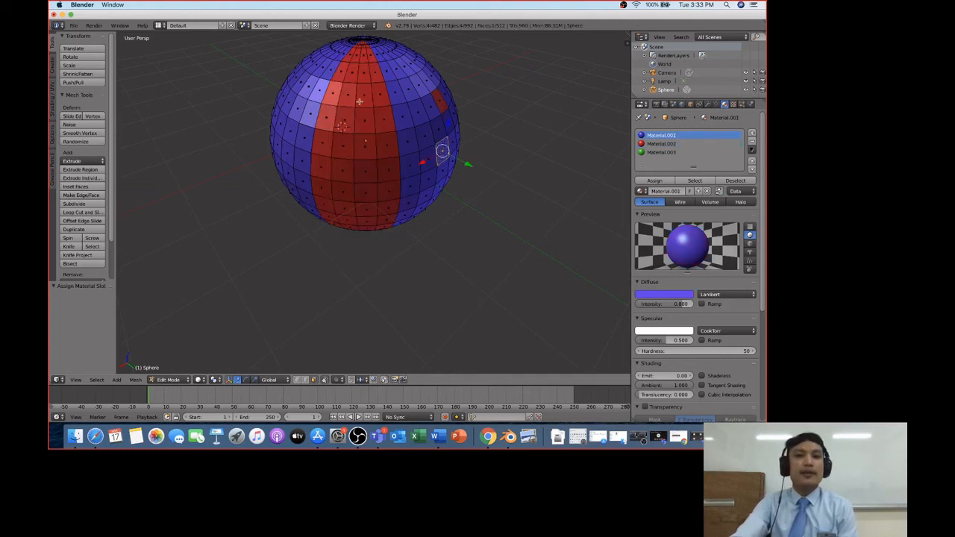
Reassign the blue Material.001 to the stray red face on the sphere's side
middle_drag(458, 185, 424, 168)
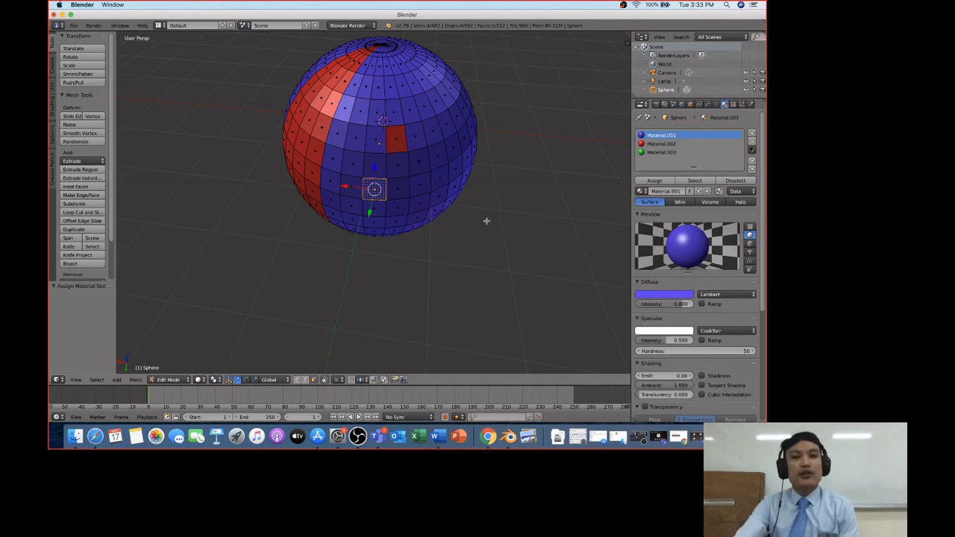
right_click(395, 134)
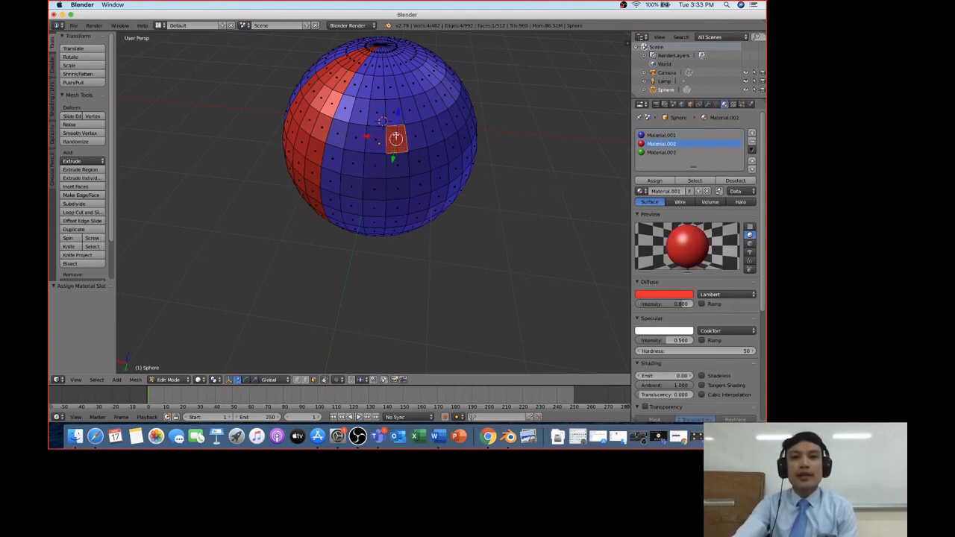
click(661, 135)
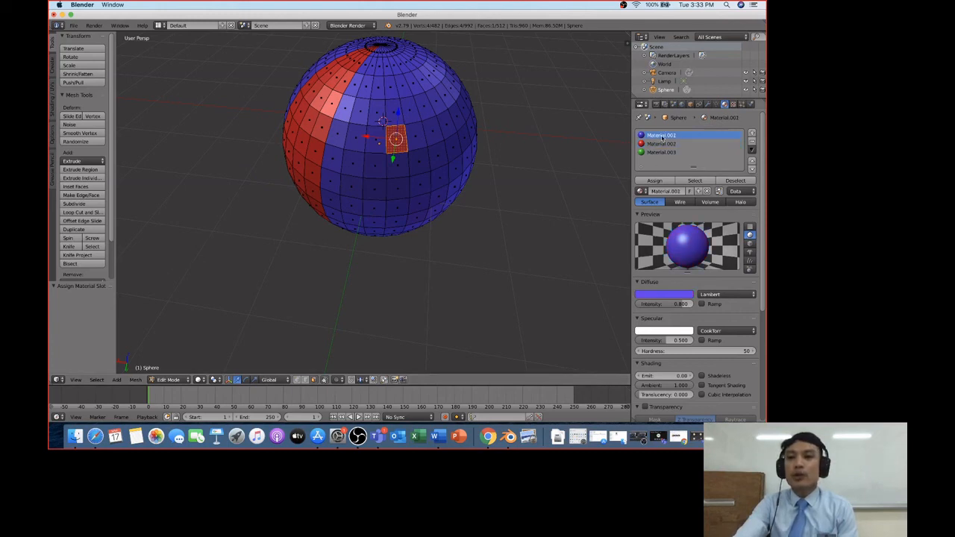
click(653, 181)
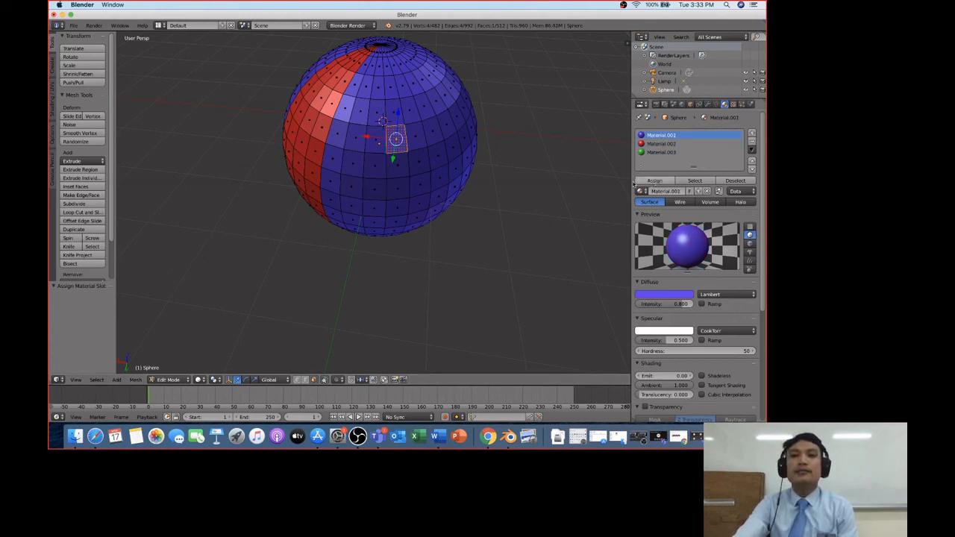
right_click(433, 218)
Start a new selection on the sphere's blue area with two adjacent rows of four faces near its middle
mouse_move(376, 197)
middle_down()
mouse_move(419, 196)
mouse_move(430, 180)
mouse_move(383, 196)
middle_up()
scroll(383, 197, down, 2)
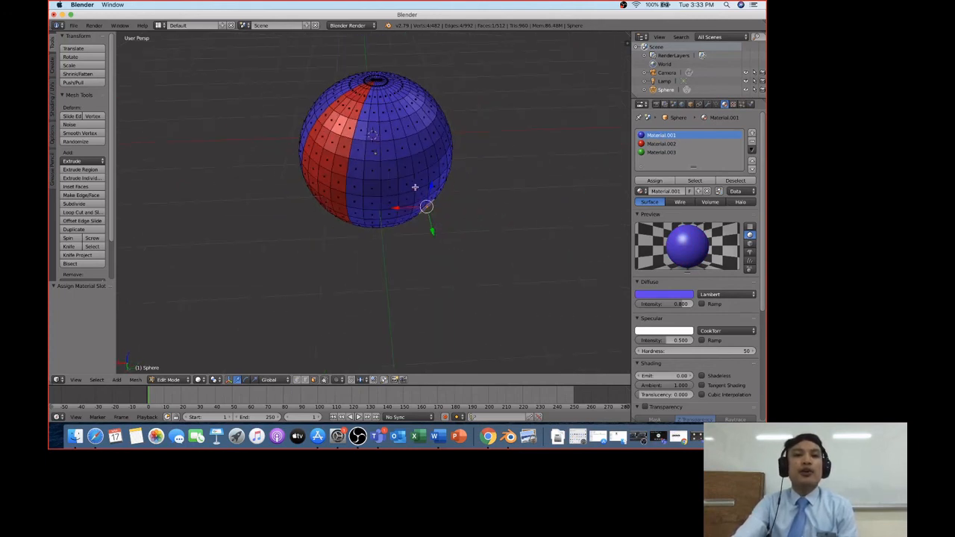
scroll(443, 189, down, 2)
scroll(443, 189, up, 4)
scroll(445, 188, down, 2)
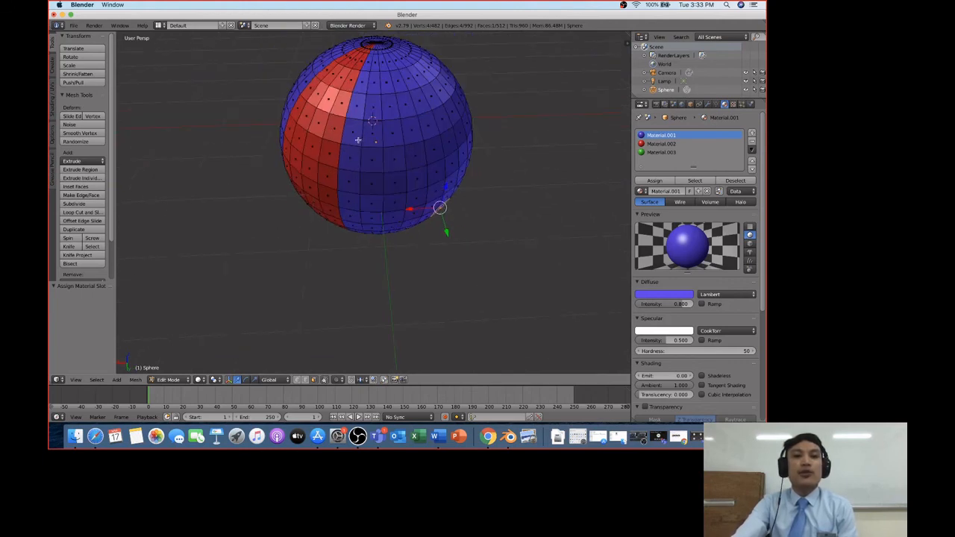
right_click(429, 130)
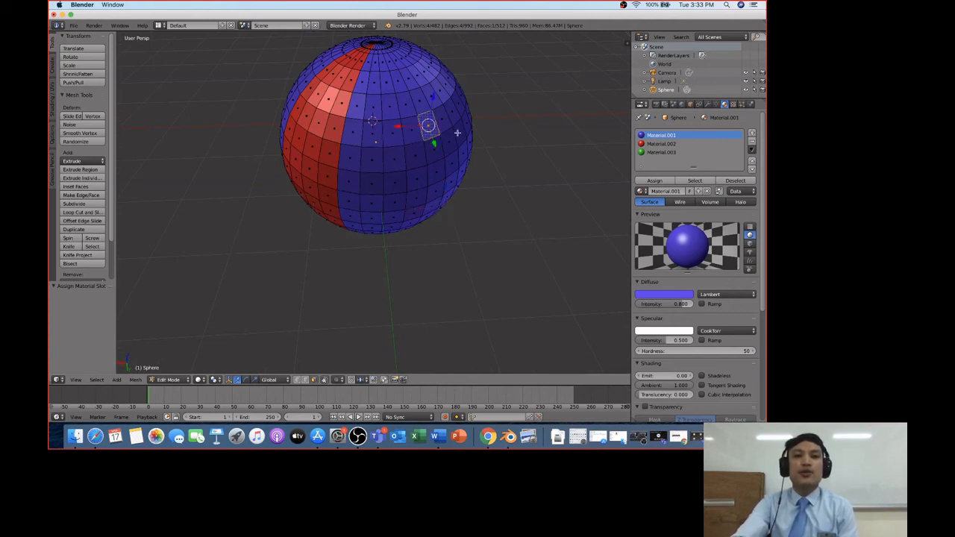
middle_drag(458, 130, 429, 131)
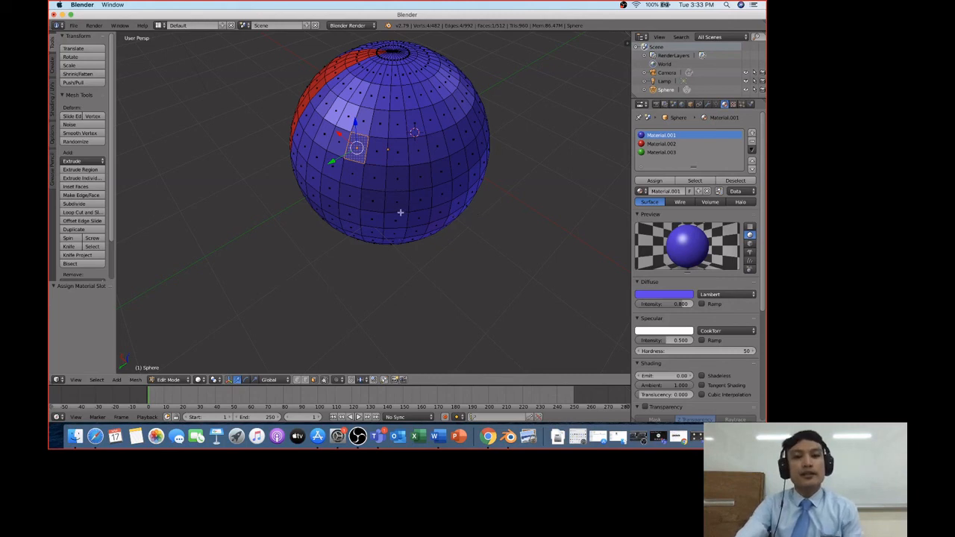
shift+right_click(379, 156)
shift+right_click(400, 158)
shift+right_click(418, 155)
shift+right_click(415, 124)
shift+right_click(400, 121)
shift+right_click(383, 120)
shift+right_click(369, 120)
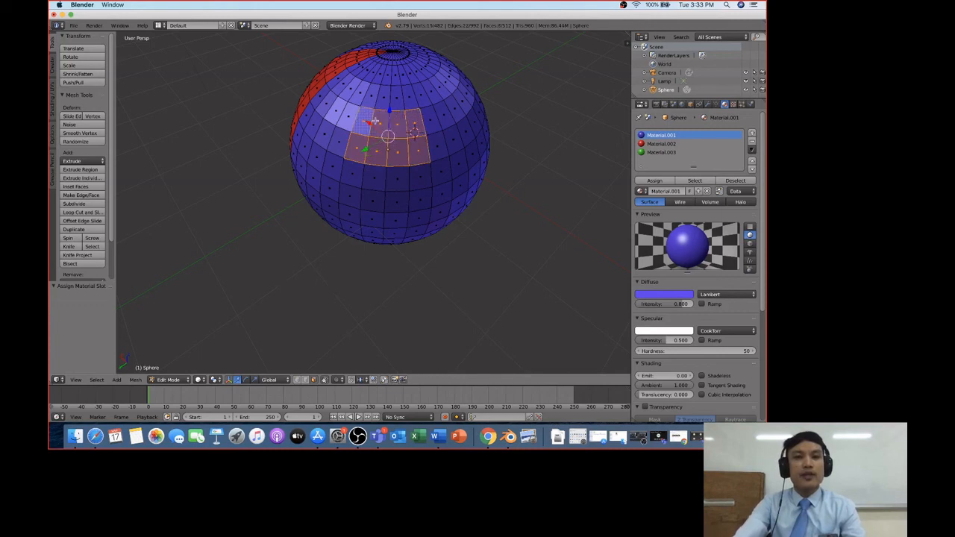
Extend the new selection toward the upper pole by two more rows of four faces
shift+right_click(371, 95)
shift+right_click(387, 96)
shift+right_click(403, 96)
shift+right_click(404, 77)
shift+right_click(395, 77)
shift+right_click(386, 77)
shift+right_click(378, 77)
Add the four triangular faces at the sphere's upper pole above the newly selected columns
middle_drag(431, 100, 432, 119)
scroll(431, 107, up, 1)
scroll(431, 107, down, 1)
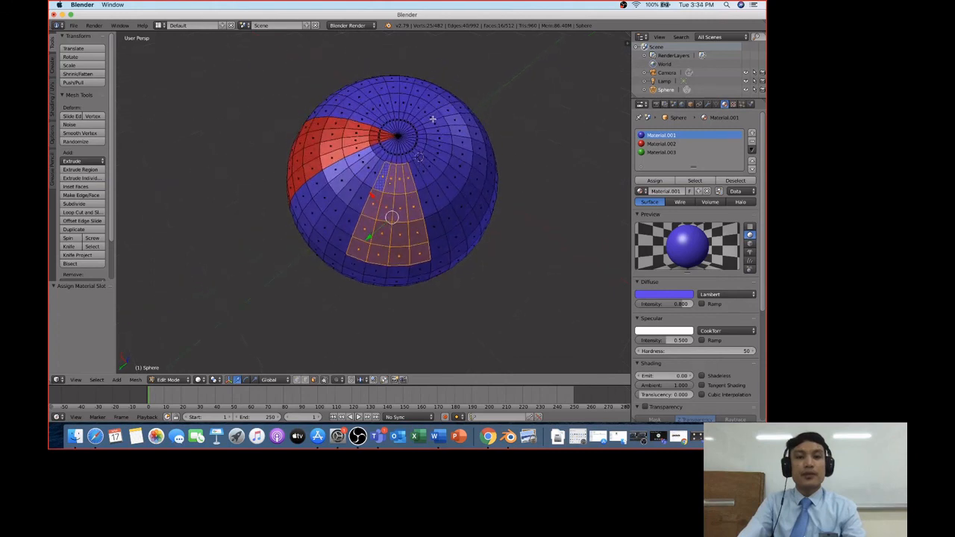
scroll(432, 118, down, 1)
scroll(432, 117, up, 5)
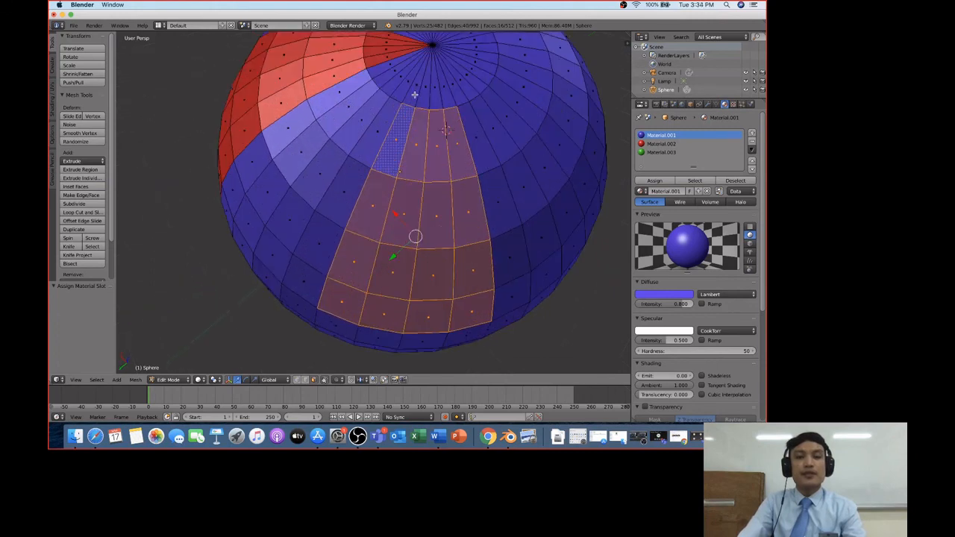
shift+right_click(415, 95)
shift+right_click(430, 99)
shift+right_click(444, 101)
shift+right_click(446, 98)
Extend the new four-column selection downward by two rows of four faces below its lower edge
mouse_move(507, 182)
middle_down()
mouse_move(511, 159)
mouse_move(504, 164)
middle_up()
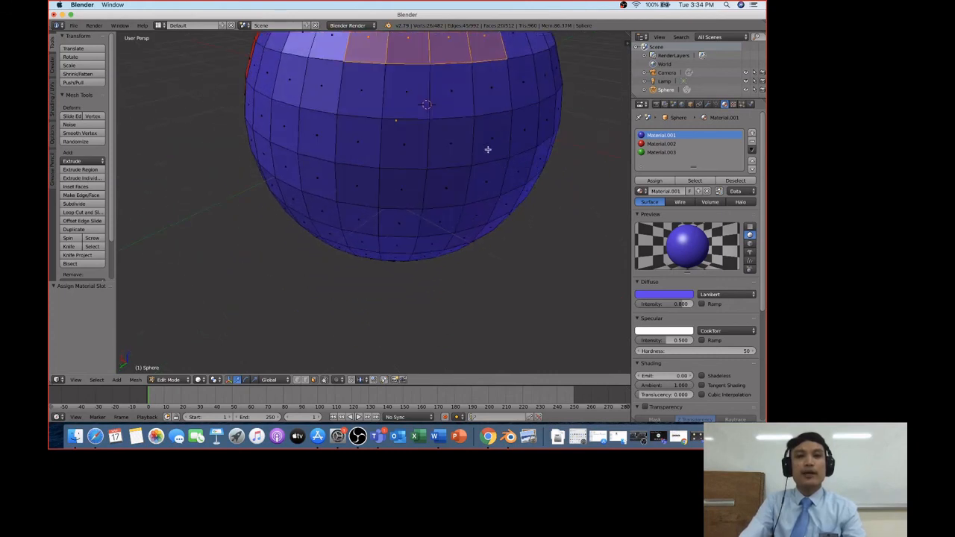
shift+right_click(362, 89)
shift+right_click(411, 93)
shift+right_click(446, 94)
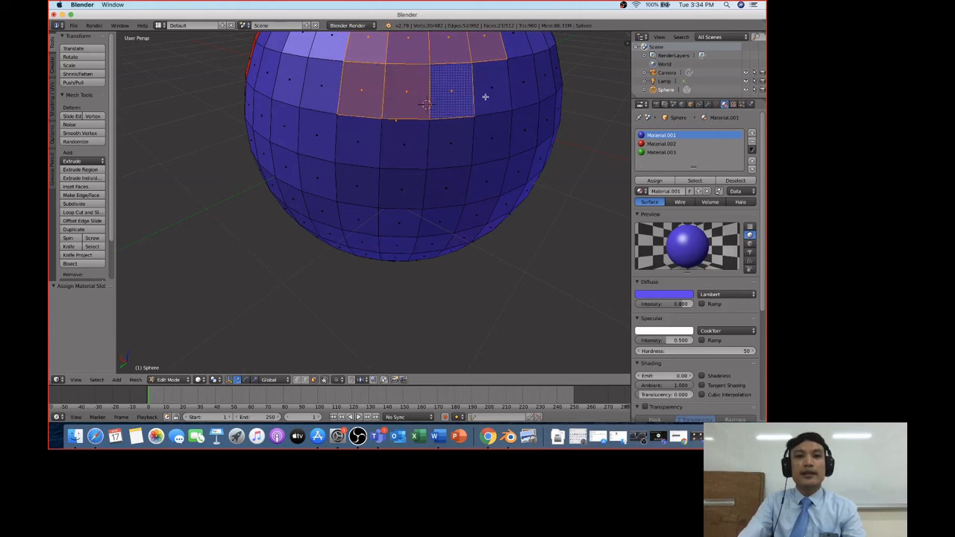
shift+right_click(486, 95)
shift+right_click(490, 139)
shift+right_click(467, 145)
shift+right_click(419, 148)
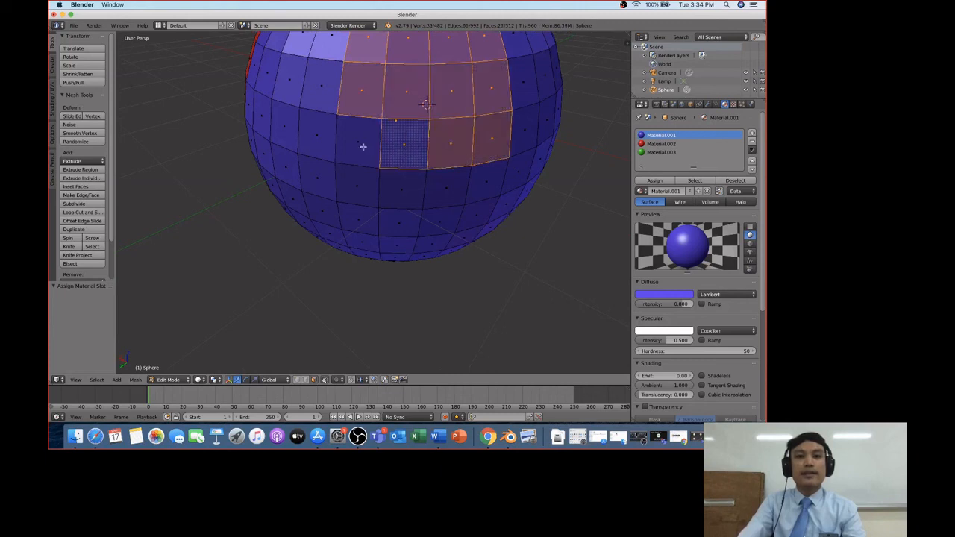
shift+right_click(363, 146)
scroll(434, 194, up, 2)
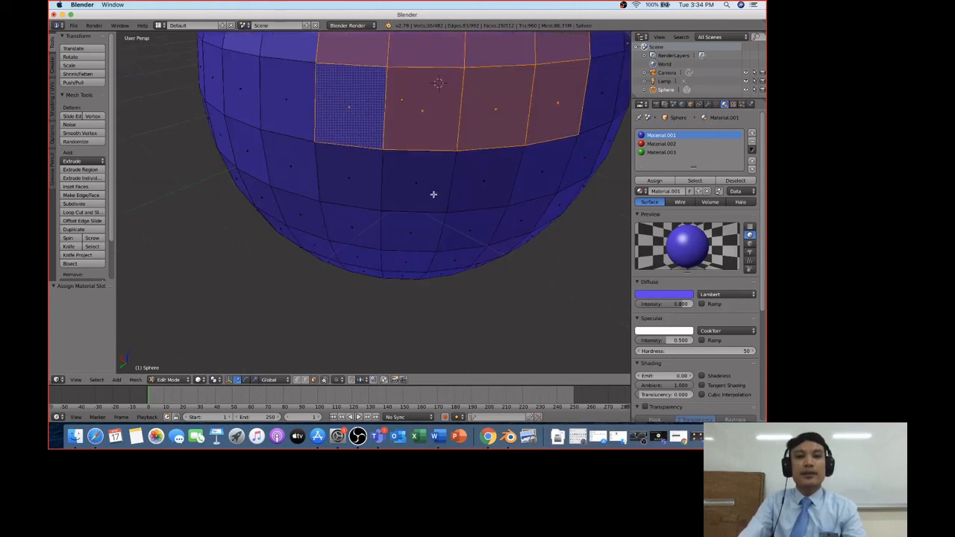
Extend the four-column selection downward by two more rows of four faces toward the sphere's middle
scroll(433, 194, down, 3)
middle_drag(438, 200, 439, 171)
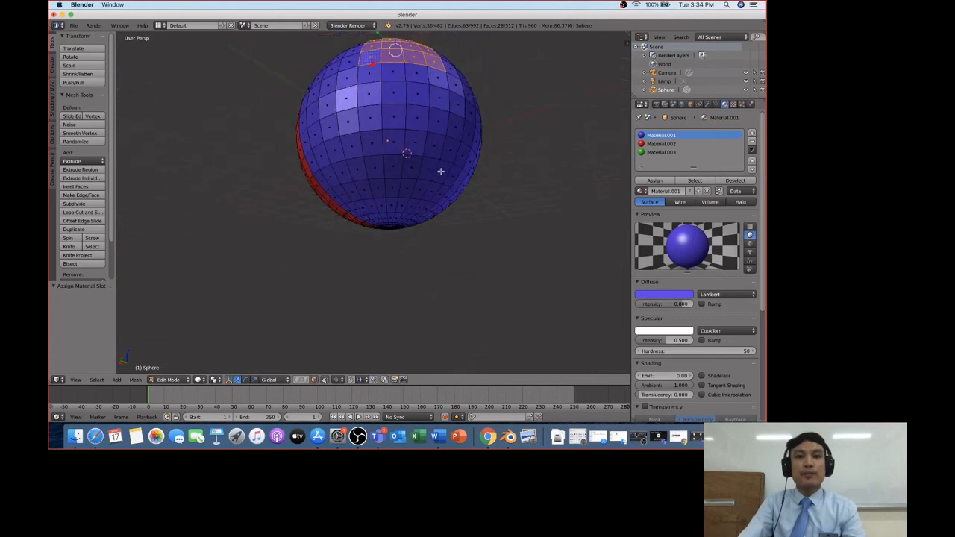
shift+right_click(370, 73)
shift+right_click(391, 78)
shift+right_click(415, 76)
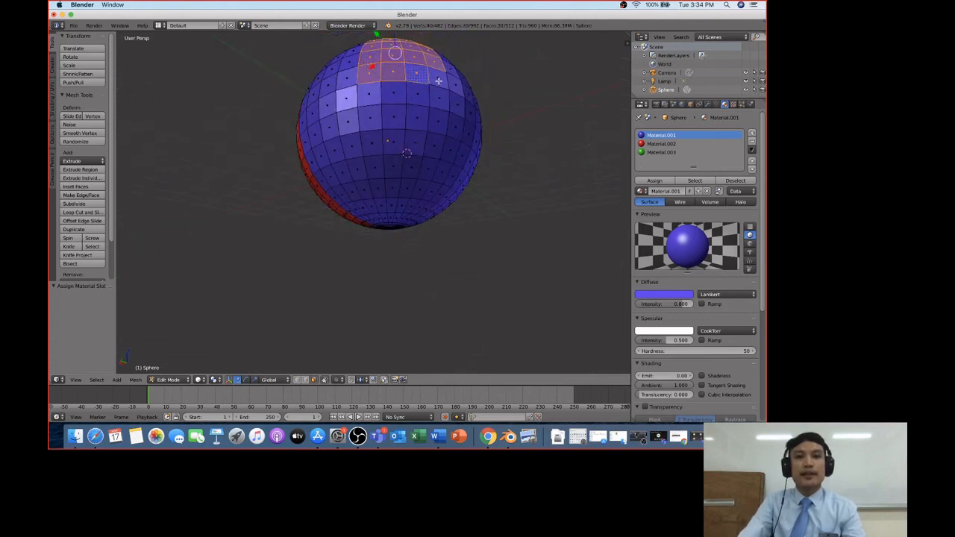
shift+right_click(369, 96)
shift+right_click(393, 93)
shift+right_click(417, 96)
shift+right_click(441, 99)
Add three further rows of four faces below the selection's lower edge
shift+right_click(439, 120)
shift+right_click(417, 120)
shift+right_click(393, 121)
shift+right_click(369, 121)
shift+right_click(371, 146)
shift+right_click(393, 143)
shift+right_click(417, 142)
shift+right_click(438, 146)
shift+right_click(429, 167)
shift+right_click(391, 171)
shift+right_click(375, 170)
Extend the four-column selection toward the lower pole by two more rows of four faces
middle_drag(463, 219, 460, 196)
scroll(437, 211, down, 1)
scroll(437, 211, up, 4)
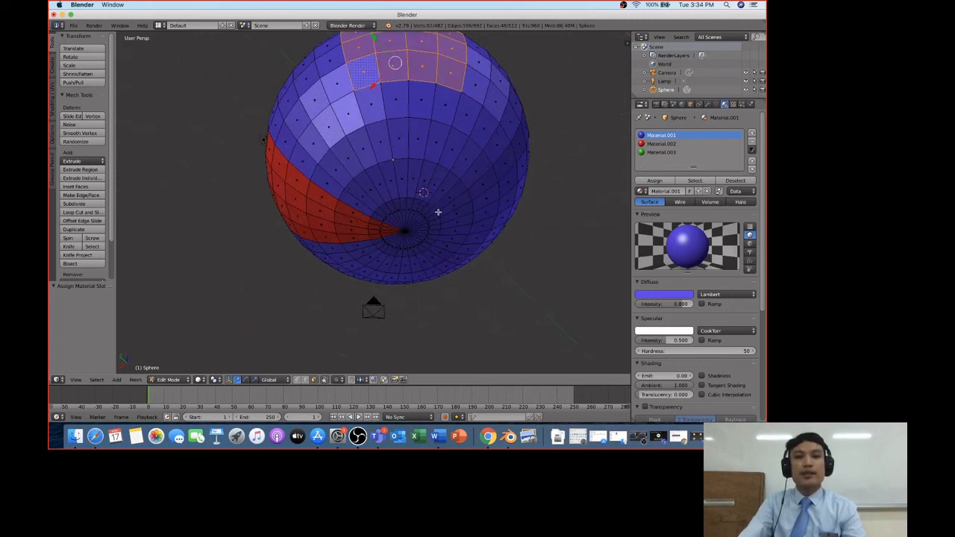
shift+right_click(371, 104)
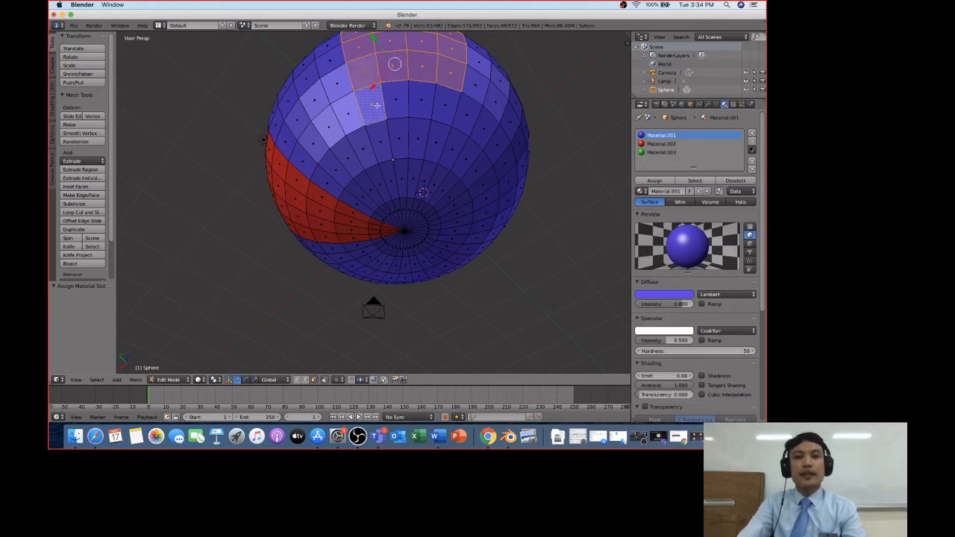
shift+right_click(394, 102)
shift+right_click(419, 102)
shift+right_click(445, 104)
shift+right_click(439, 139)
shift+right_click(419, 139)
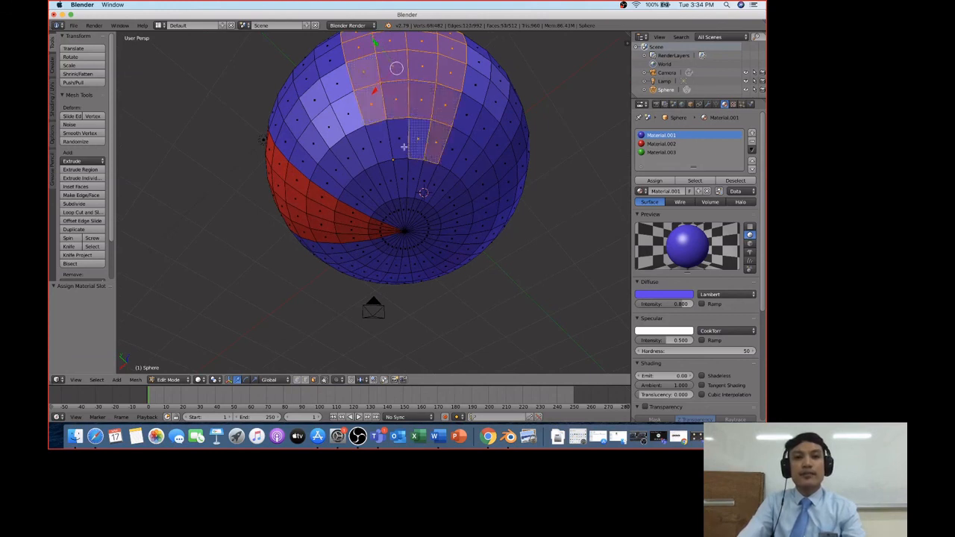
shift+right_click(400, 139)
shift+right_click(381, 141)
Add the last row of four quads and the four triangular faces at the lower pole to complete the strip selection
shift+right_click(403, 179)
shift+right_click(405, 179)
shift+right_click(414, 177)
shift+right_click(428, 175)
shift+right_click(412, 211)
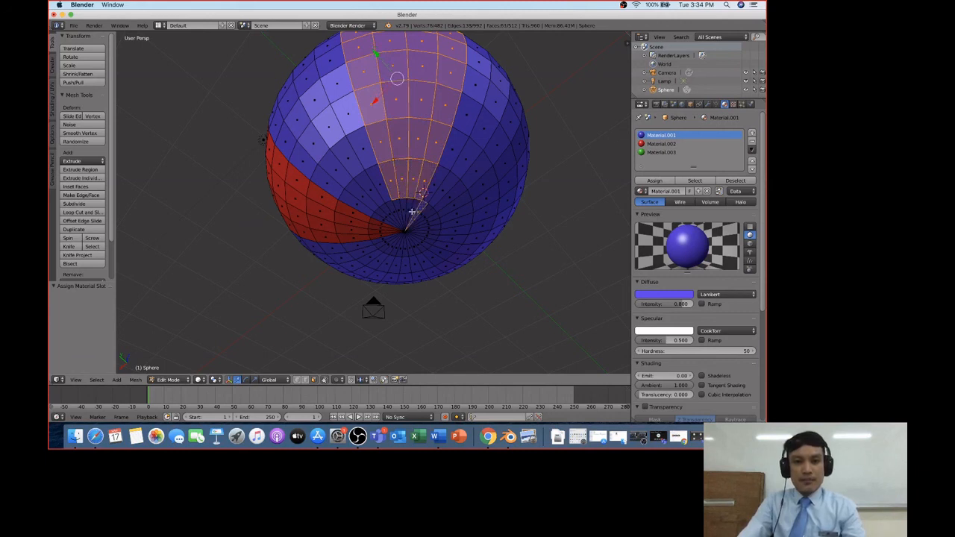
shift+right_click(420, 209)
middle_drag(423, 226, 425, 218)
scroll(438, 201, up, 4)
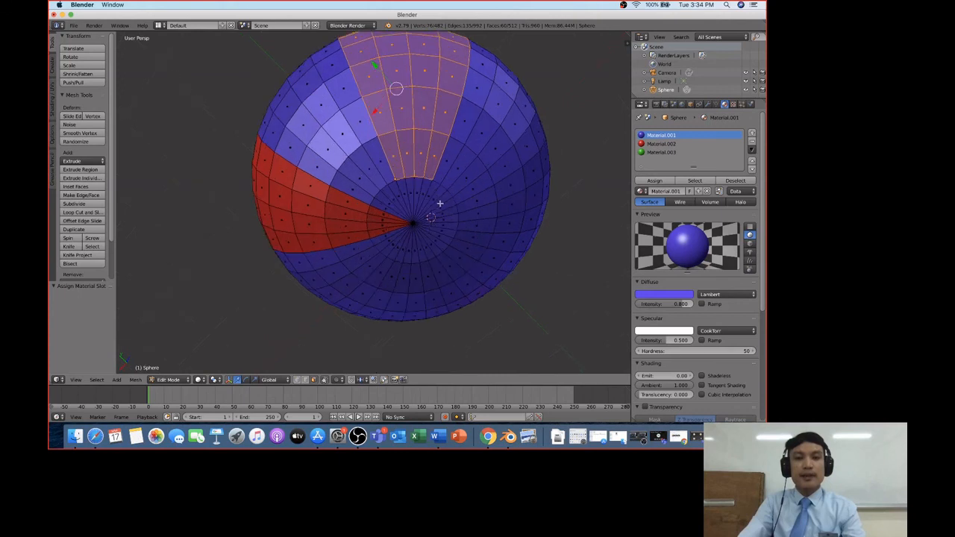
shift+right_click(434, 181)
shift+right_click(450, 177)
shift+right_click(466, 176)
shift+right_click(482, 175)
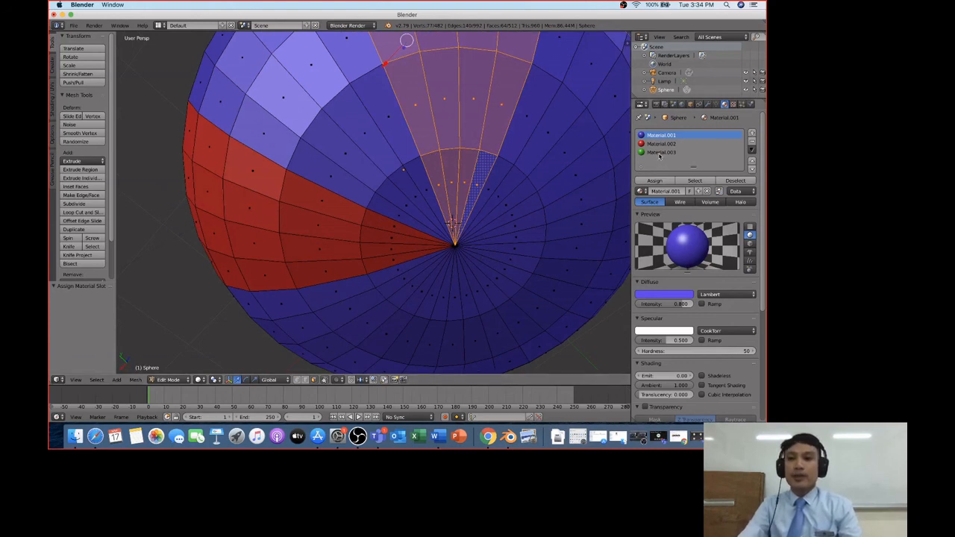
Assign the green Material.003 to the selected pole-to-pole strip
click(659, 153)
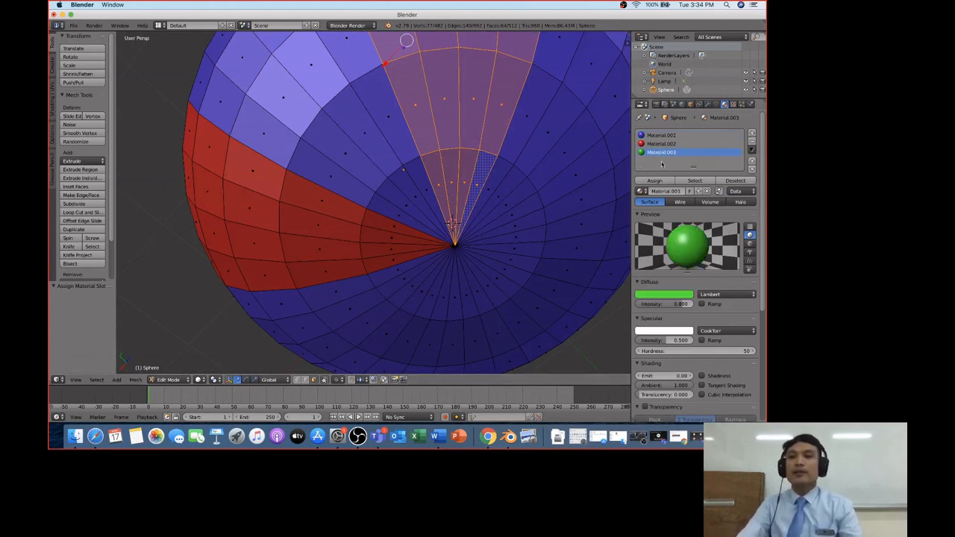
click(657, 181)
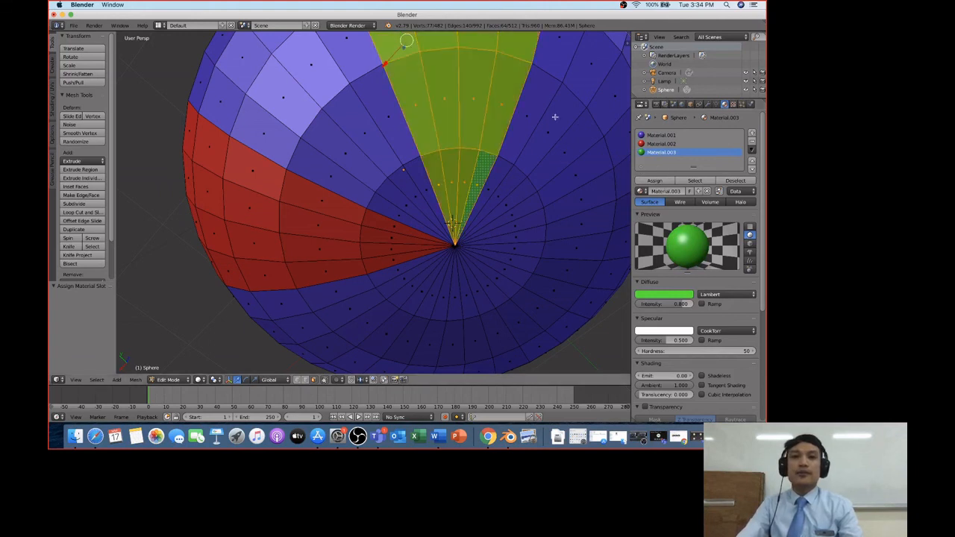
scroll(552, 124, up, 6)
scroll(550, 147, down, 8)
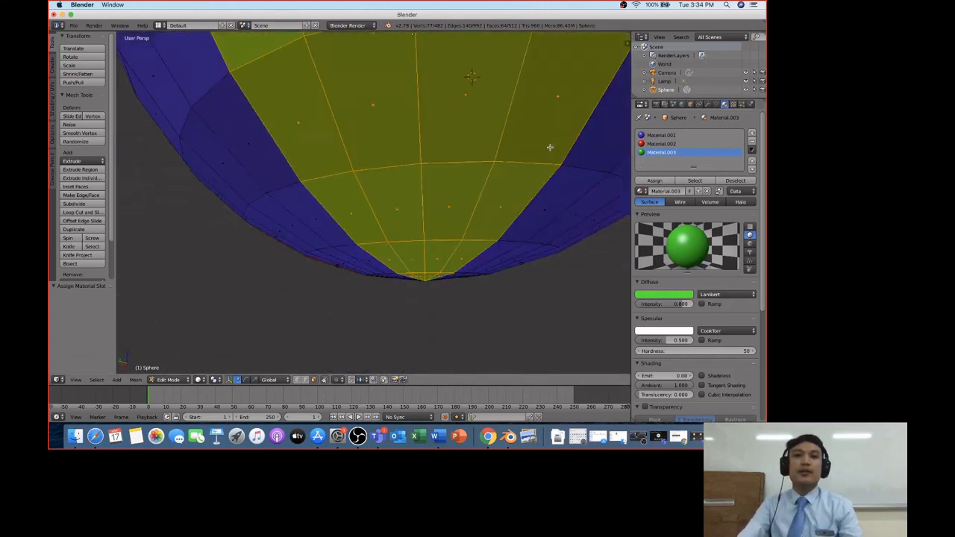
Start a new selection on the blue area beyond the green strip with one column of faces from the middle up to the upper pole
mouse_move(468, 141)
middle_down()
mouse_move(489, 168)
mouse_move(468, 157)
middle_up()
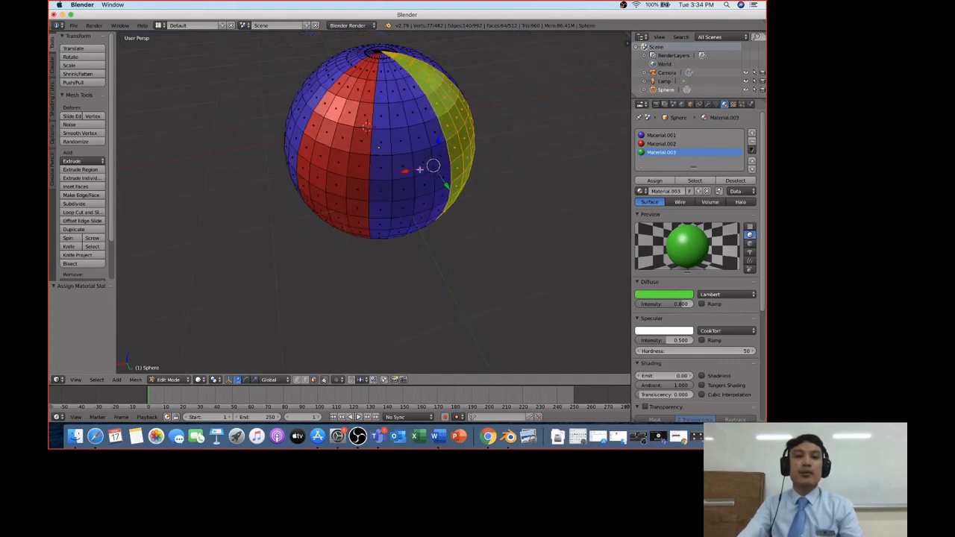
middle_drag(484, 166, 444, 155)
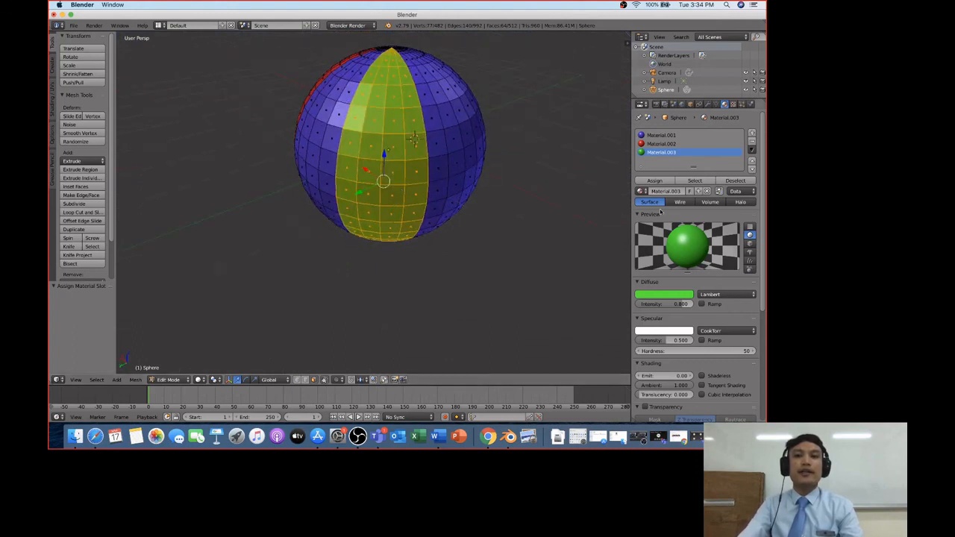
middle_drag(482, 156, 452, 154)
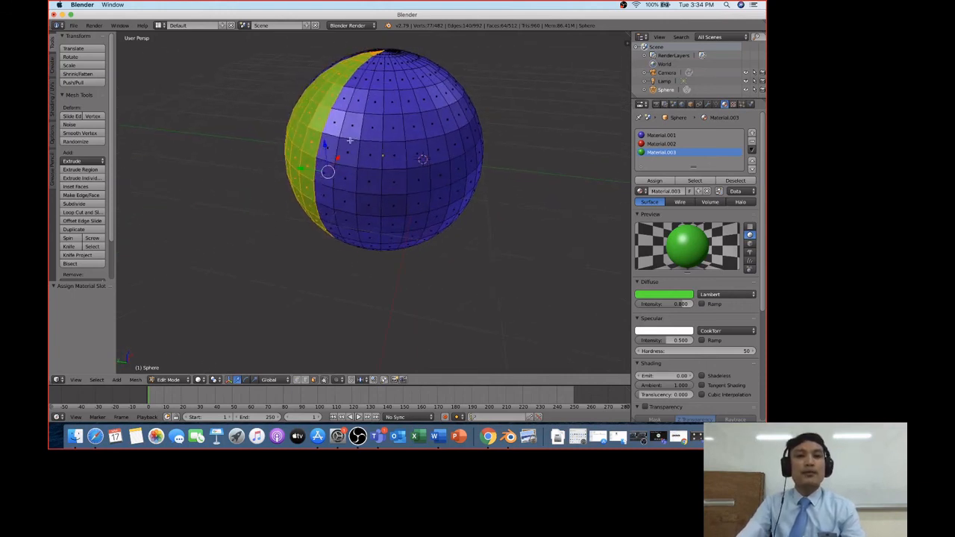
right_click(414, 124)
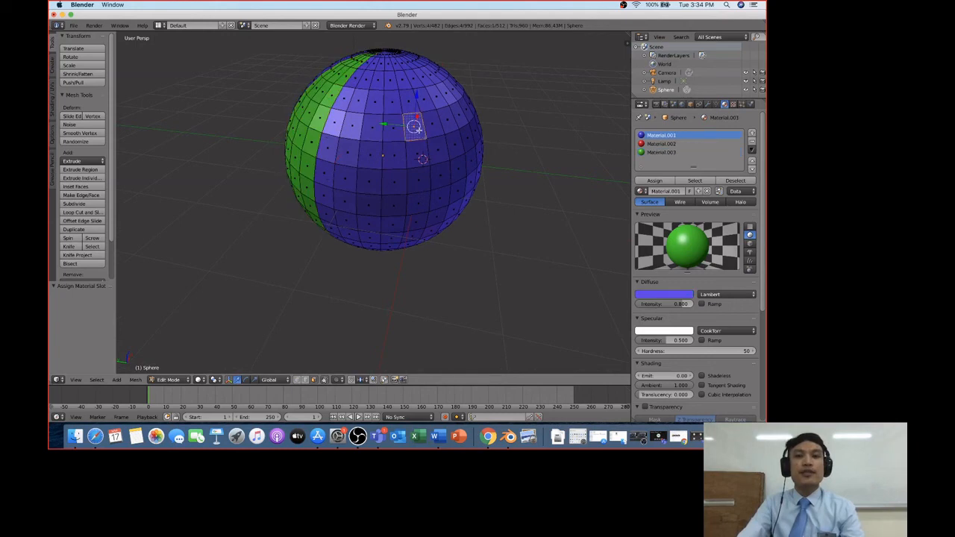
middle_drag(474, 144, 460, 147)
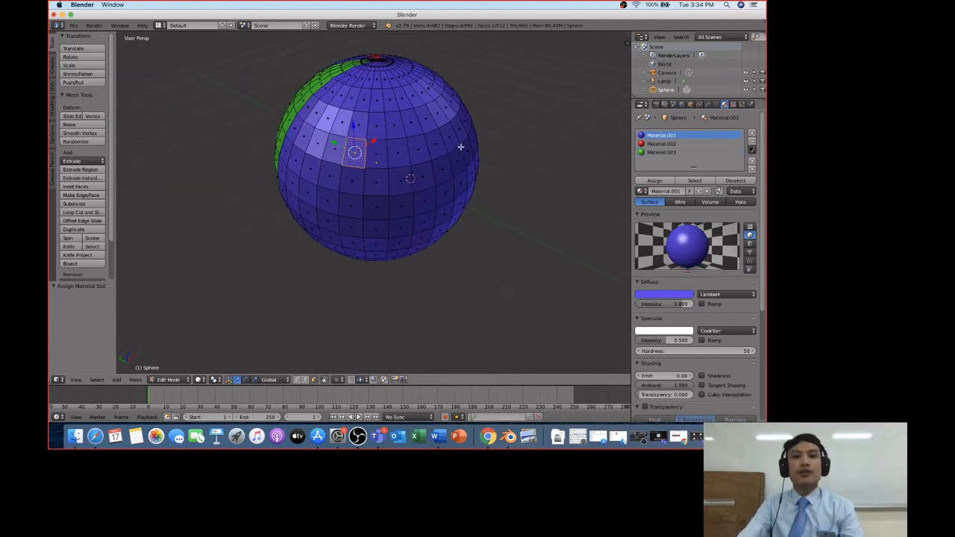
scroll(361, 172, down, 2)
scroll(361, 174, up, 5)
scroll(362, 175, down, 2)
middle_drag(363, 174, 368, 180)
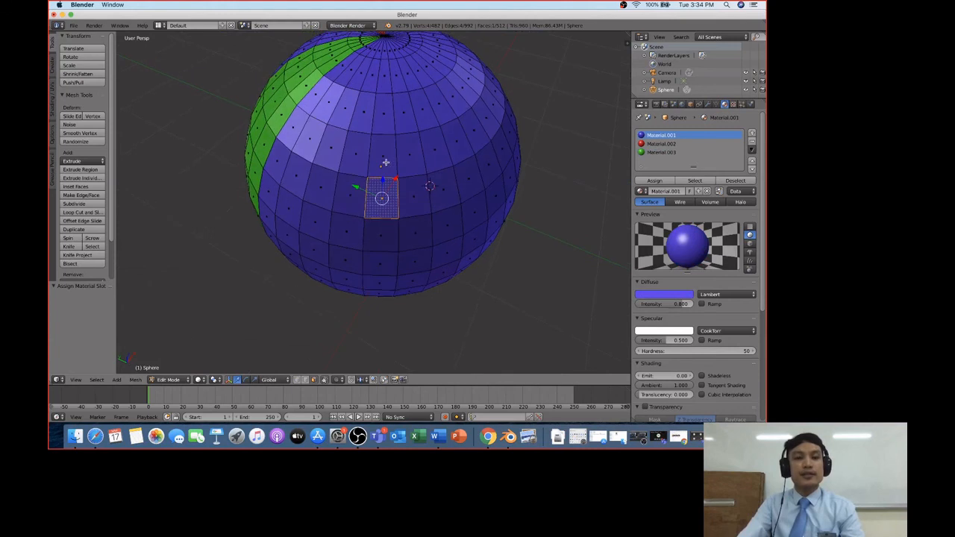
shift+right_click(386, 162)
shift+right_click(384, 121)
shift+right_click(383, 84)
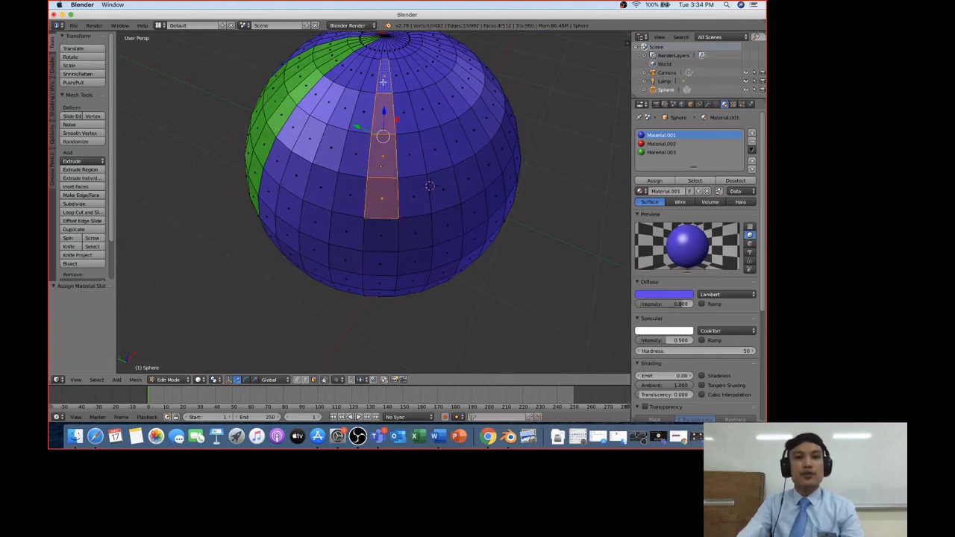
shift+right_click(386, 54)
Add the adjacent column of five faces, from the upper pole down to the same row
shift+right_click(400, 85)
shift+right_click(395, 60)
shift+right_click(405, 120)
shift+right_click(409, 157)
shift+right_click(413, 196)
Add the two triangular upper-pole faces beside the two selected columns
middle_drag(462, 173, 447, 182)
shift+right_click(354, 99)
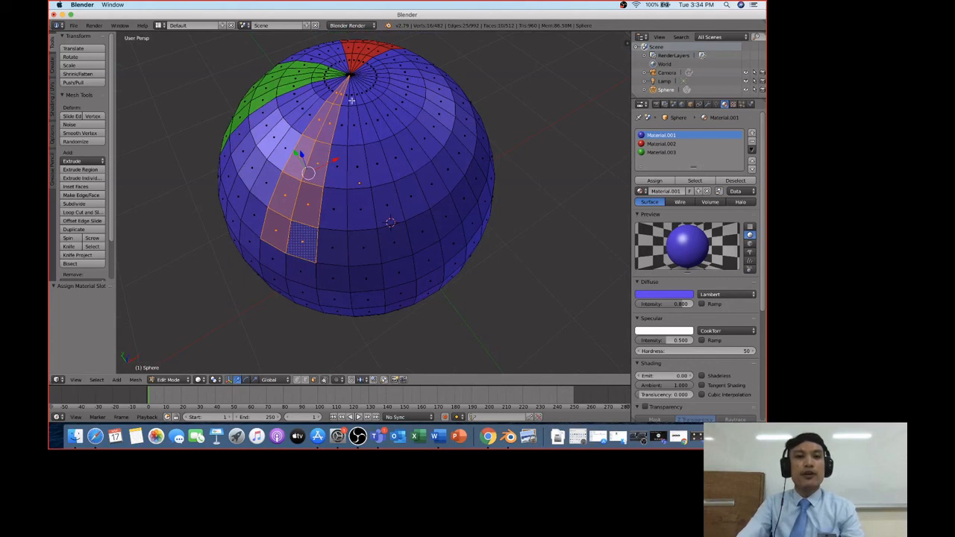
shift+right_click(349, 98)
shift+right_click(355, 99)
shift+right_click(360, 103)
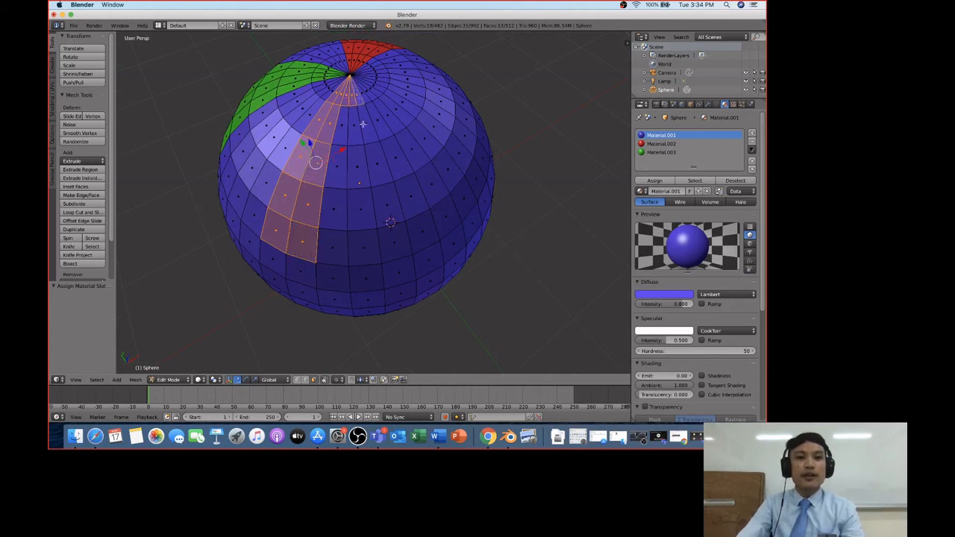
shift+right_click(361, 103)
Add the four pairs of faces below those triangles, widening the selection to four full columns
shift+right_click(346, 118)
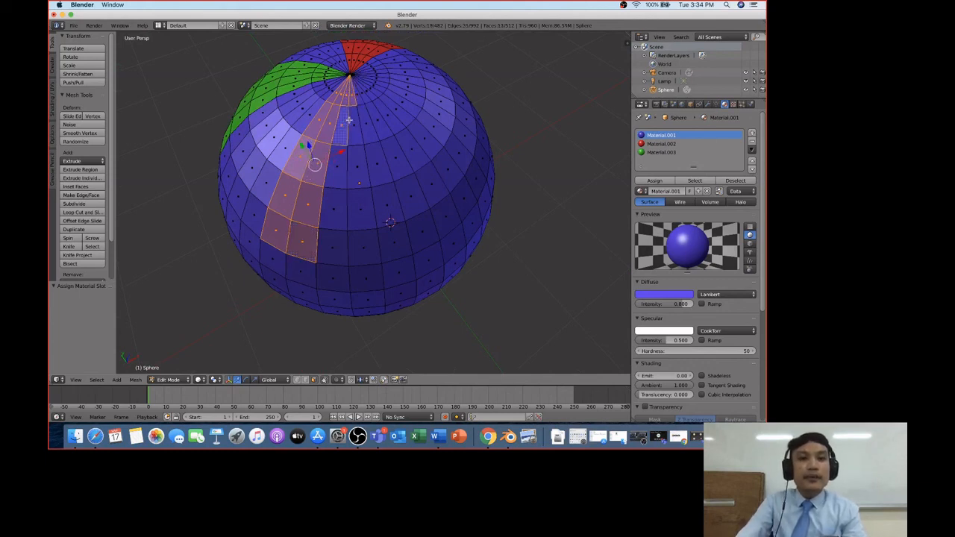
shift+right_click(356, 129)
shift+right_click(344, 171)
shift+right_click(358, 176)
shift+right_click(343, 208)
shift+right_click(365, 213)
shift+right_click(329, 246)
shift+right_click(356, 251)
Extend the four-column selection downward by three rows of four faces
middle_drag(358, 252, 365, 226)
shift+right_click(321, 85)
shift+right_click(352, 85)
shift+right_click(386, 84)
shift+right_click(418, 84)
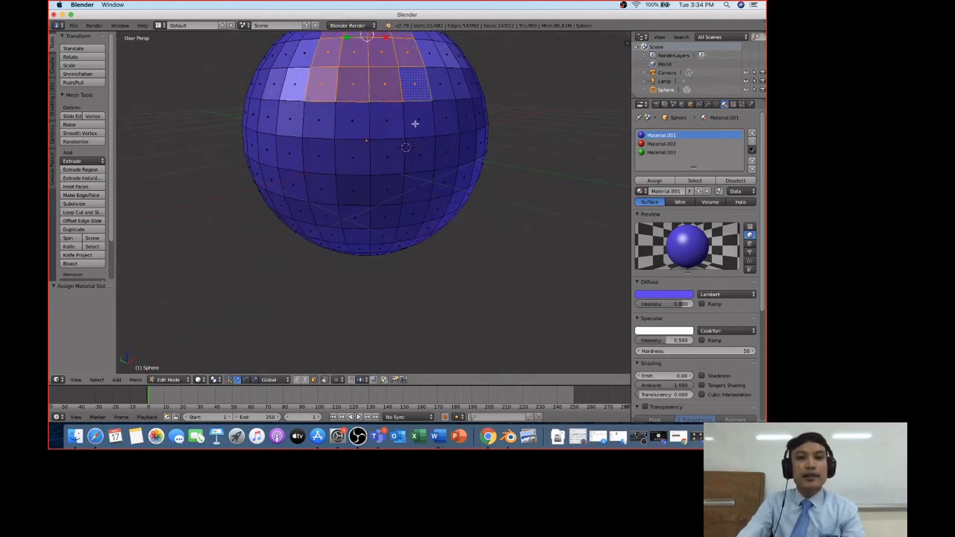
shift+right_click(419, 120)
shift+right_click(386, 120)
shift+right_click(353, 120)
shift+right_click(321, 121)
shift+right_click(319, 157)
shift+right_click(352, 157)
shift+right_click(387, 156)
shift+right_click(419, 162)
Add two more rows of four faces below the selection's lower edge
middle_drag(374, 202, 373, 176)
scroll(373, 177, down, 1)
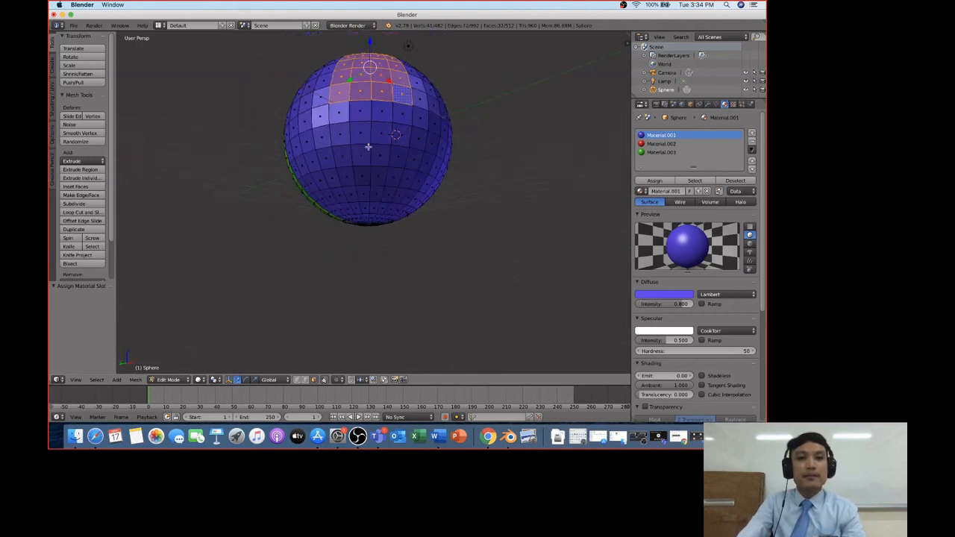
shift+right_click(340, 112)
shift+right_click(361, 112)
shift+right_click(381, 112)
shift+right_click(400, 112)
shift+right_click(398, 138)
shift+right_click(378, 136)
shift+right_click(356, 138)
shift+right_click(337, 137)
Continue the selection toward the lower pole by three more rows of four faces
shift+right_click(340, 156)
shift+right_click(359, 156)
shift+right_click(381, 156)
shift+right_click(398, 158)
shift+right_click(397, 178)
shift+right_click(378, 177)
shift+right_click(358, 177)
shift+right_click(342, 177)
middle_drag(348, 179, 367, 189)
shift+right_click(356, 154)
shift+right_click(366, 155)
shift+right_click(380, 155)
shift+right_click(391, 155)
Add the last two rows of quads and the four triangular faces at the lower pole below the selected columns
scroll(388, 212, down, 2)
scroll(388, 212, up, 6)
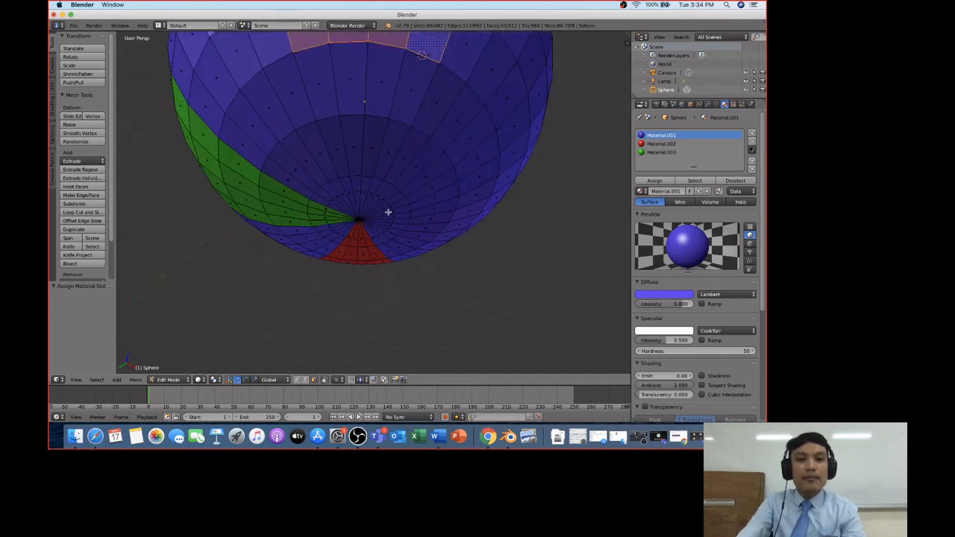
shift+right_click(330, 100)
shift+right_click(354, 88)
shift+right_click(377, 89)
shift+right_click(411, 94)
shift+right_click(399, 134)
shift+right_click(361, 140)
shift+right_click(337, 134)
shift+right_click(328, 138)
shift+right_click(348, 192)
shift+right_click(358, 187)
shift+right_click(367, 188)
shift+right_click(374, 188)
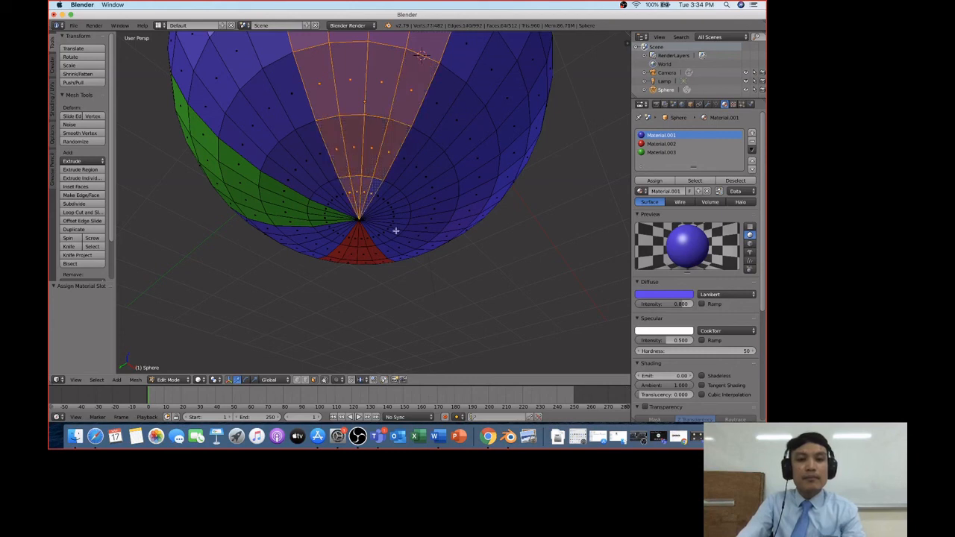
Assign the red Material.002 to the selected pole-to-pole strip
scroll(411, 209, up, 4)
middle_drag(412, 192, 419, 212)
scroll(411, 208, down, 6)
scroll(410, 210, down, 3)
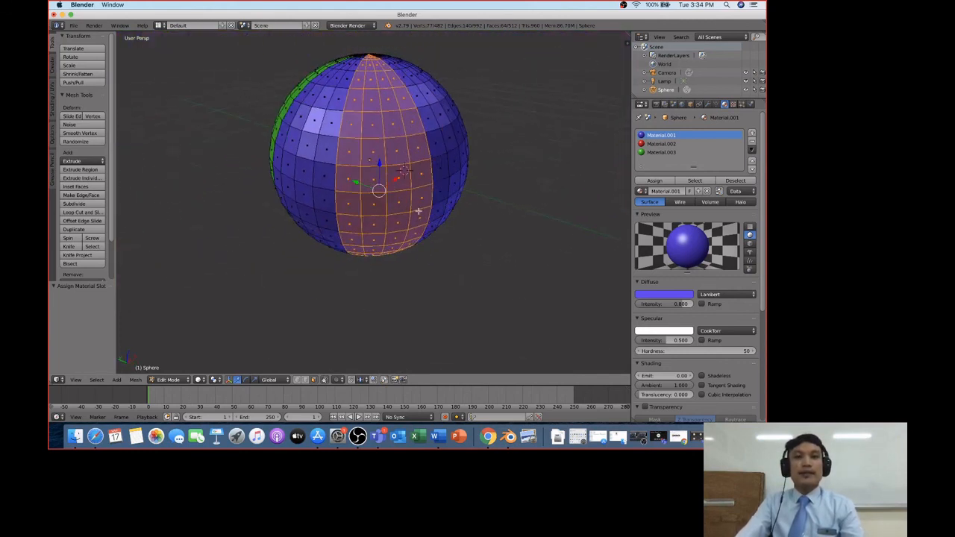
click(660, 143)
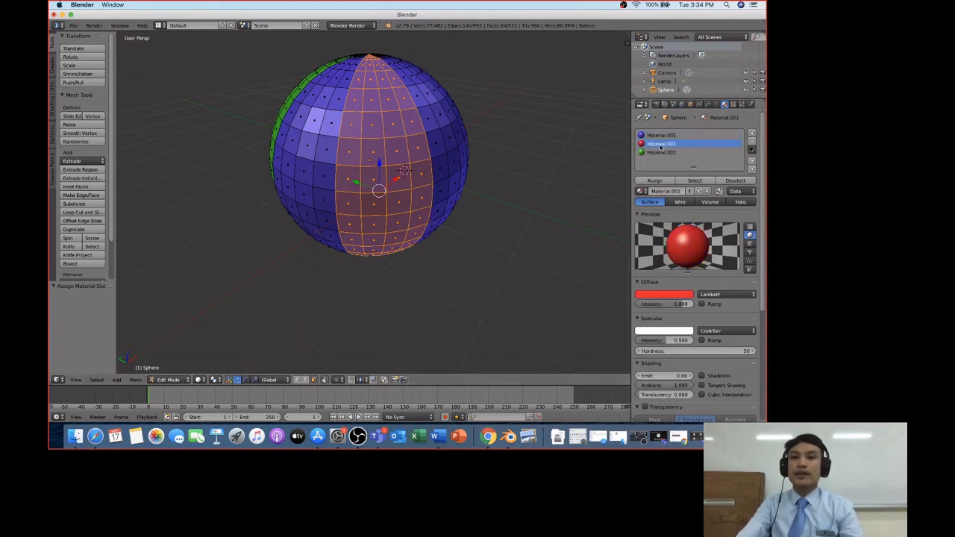
click(654, 182)
Pick a starting face near the middle of the remaining wide blue area between the two red strips
middle_drag(472, 176, 388, 192)
scroll(401, 175, up, 3)
scroll(402, 176, down, 6)
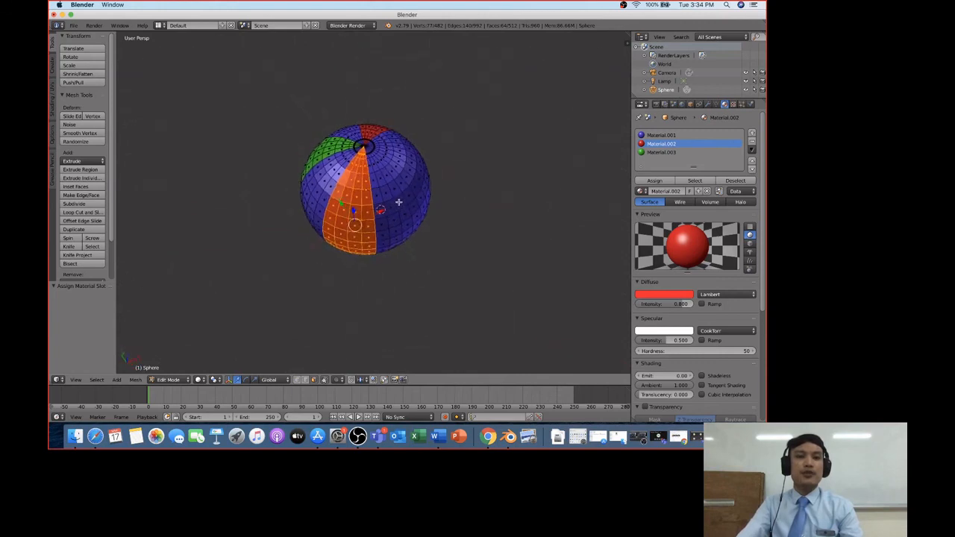
middle_drag(424, 207, 433, 193)
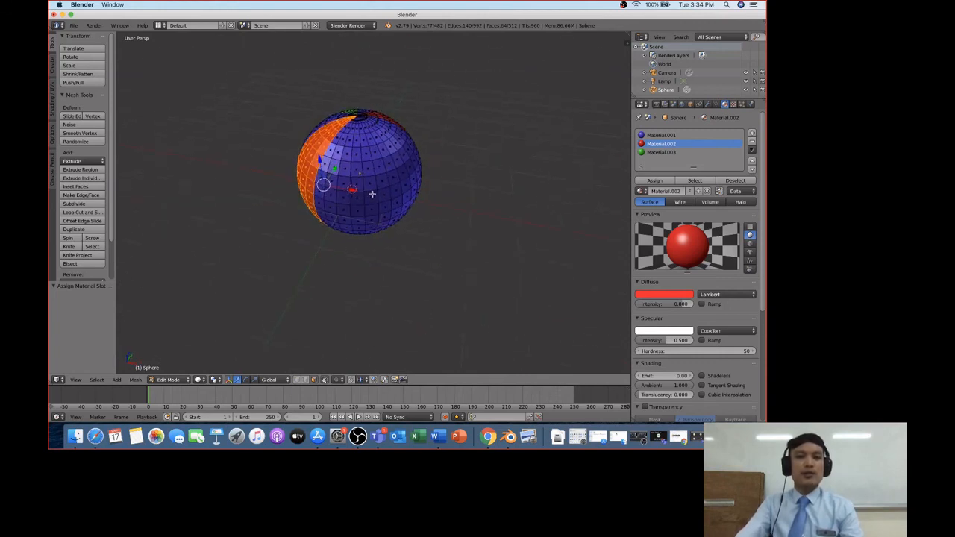
scroll(375, 194, up, 7)
scroll(376, 194, down, 3)
middle_drag(377, 193, 358, 181)
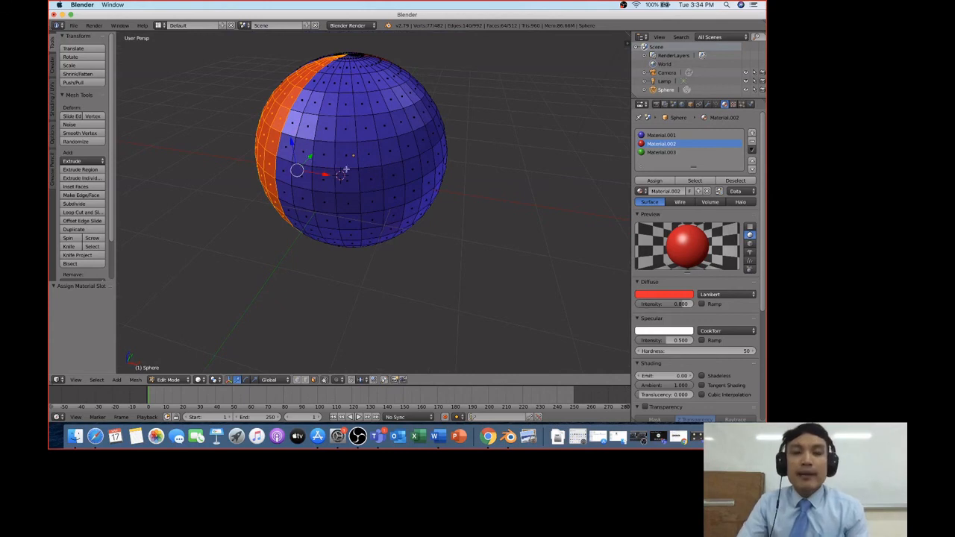
right_click(350, 138)
middle_drag(310, 139, 348, 170)
right_click(297, 162)
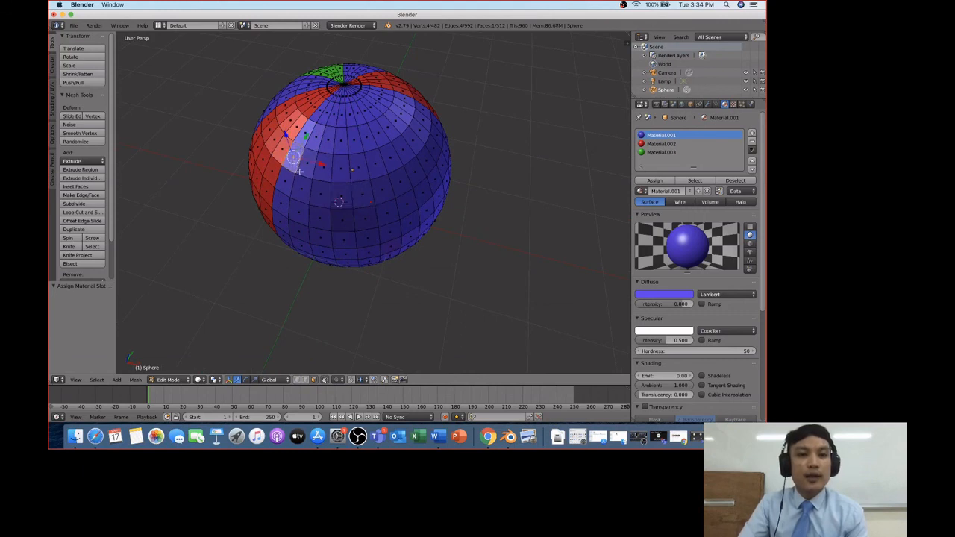
right_click(321, 163)
right_click(340, 166)
right_click(359, 168)
Add the three adjacent faces beside the starting face to form a row of four
middle_drag(425, 214, 412, 216)
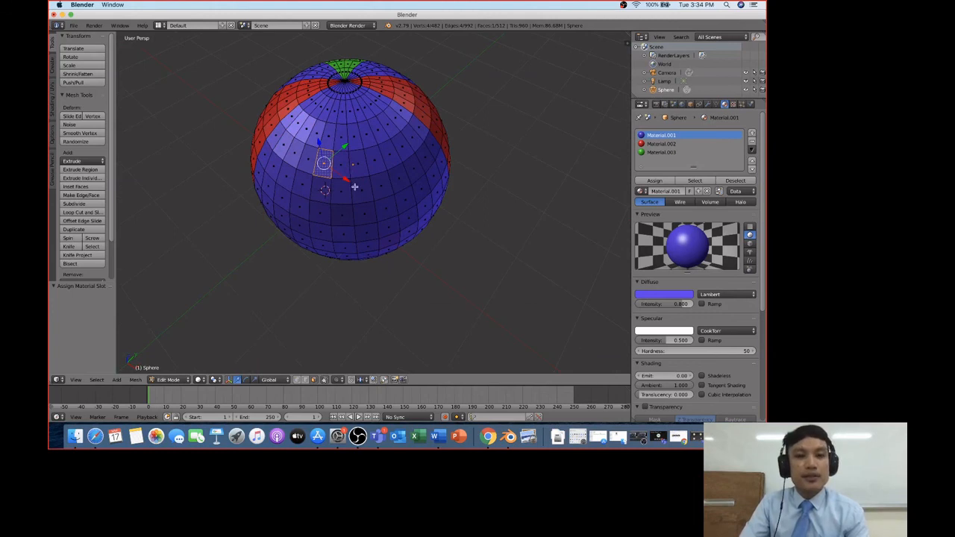
shift+right_click(339, 169)
shift+right_click(357, 166)
shift+right_click(374, 167)
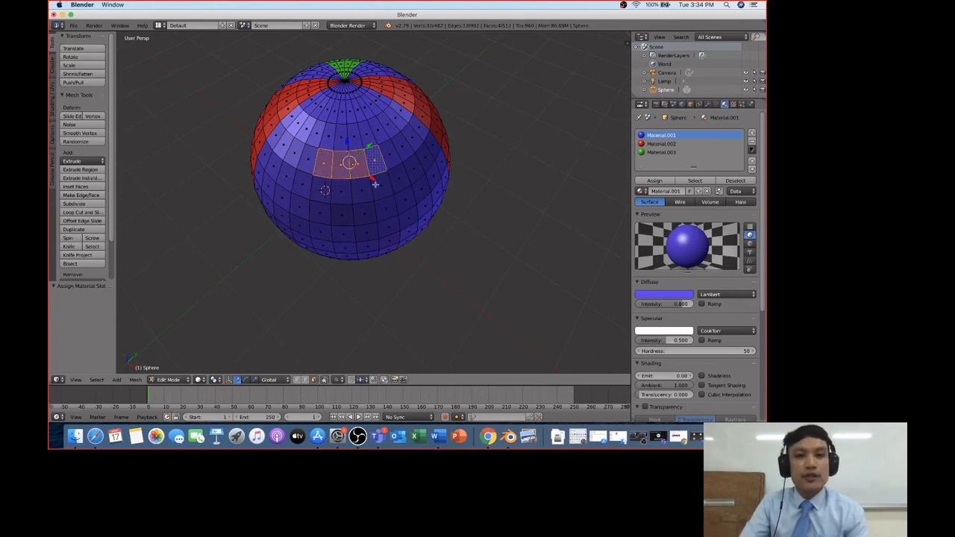
shift+click(329, 142)
shift+click(340, 141)
shift+click(353, 140)
shift+click(367, 135)
Start a new selection in the wide blue area with a block of two adjacent rows of four faces
right_click(365, 131)
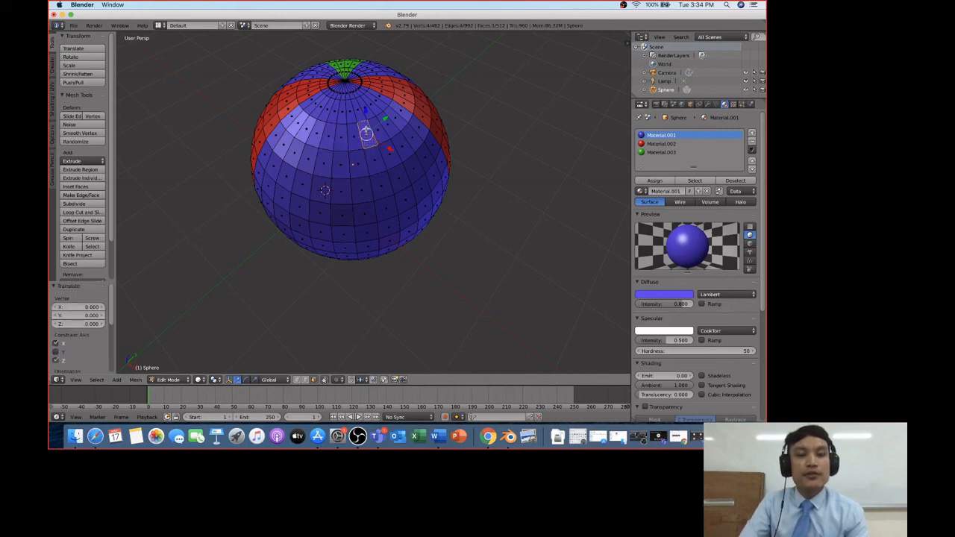
shift+right_click(327, 140)
shift+right_click(340, 142)
shift+right_click(352, 146)
shift+right_click(327, 170)
shift+right_click(342, 172)
shift+right_click(359, 171)
shift+right_click(374, 170)
Add the row of four quads above the block and the four triangular faces at the upper pole
middle_drag(359, 137, 363, 149)
scroll(352, 150, down, 2)
scroll(353, 150, up, 8)
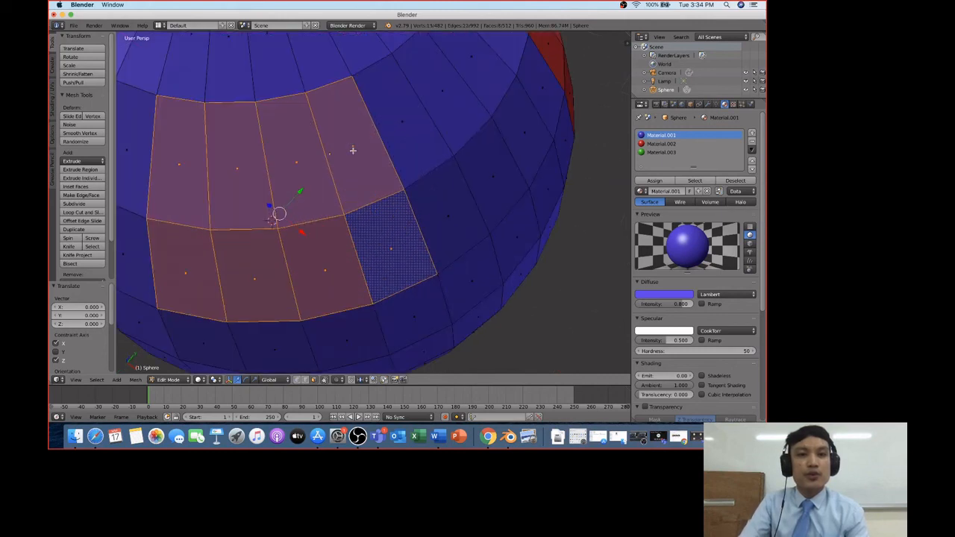
scroll(353, 146, down, 1)
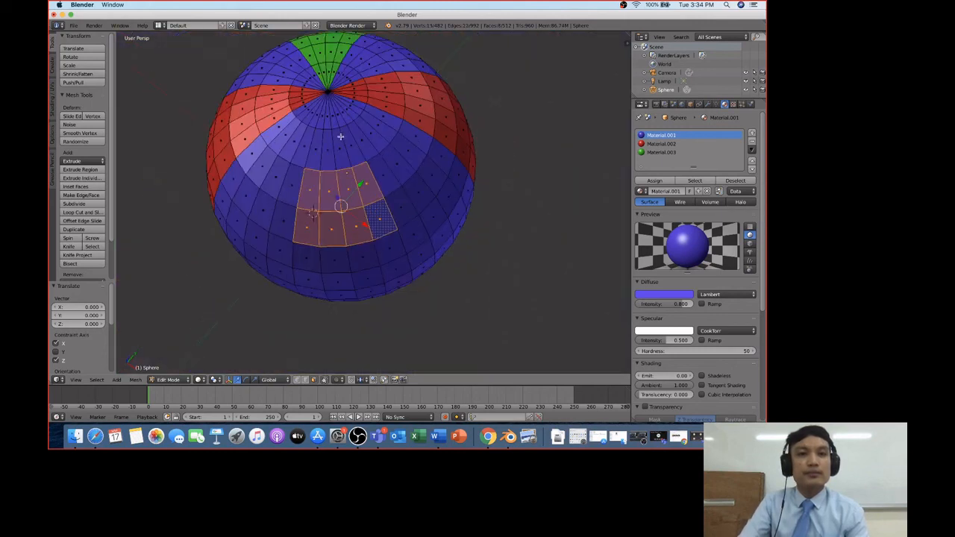
middle_drag(341, 136, 347, 139)
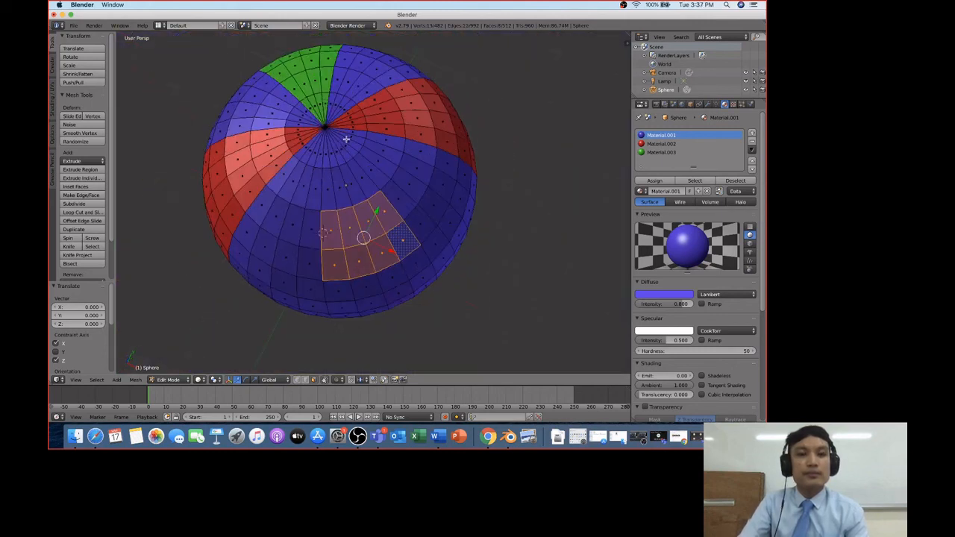
scroll(329, 142, up, 2)
shift+right_click(305, 179)
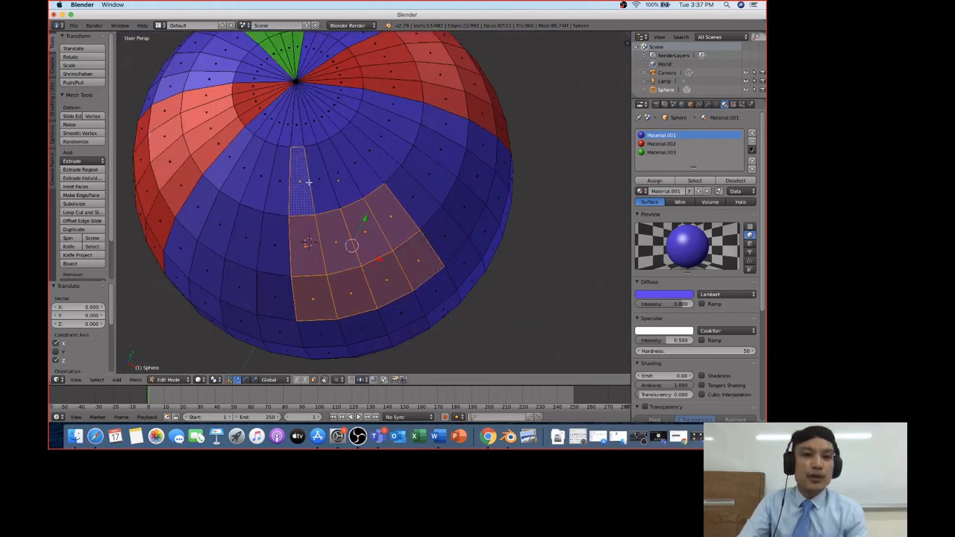
shift+right_click(311, 182)
shift+right_click(340, 180)
shift+right_click(357, 172)
shift+right_click(327, 131)
shift+right_click(320, 132)
shift+right_click(311, 134)
shift+right_click(298, 137)
Extend the selection downward from the upper block by two rows of four faces in the same columns
middle_drag(370, 262, 365, 242)
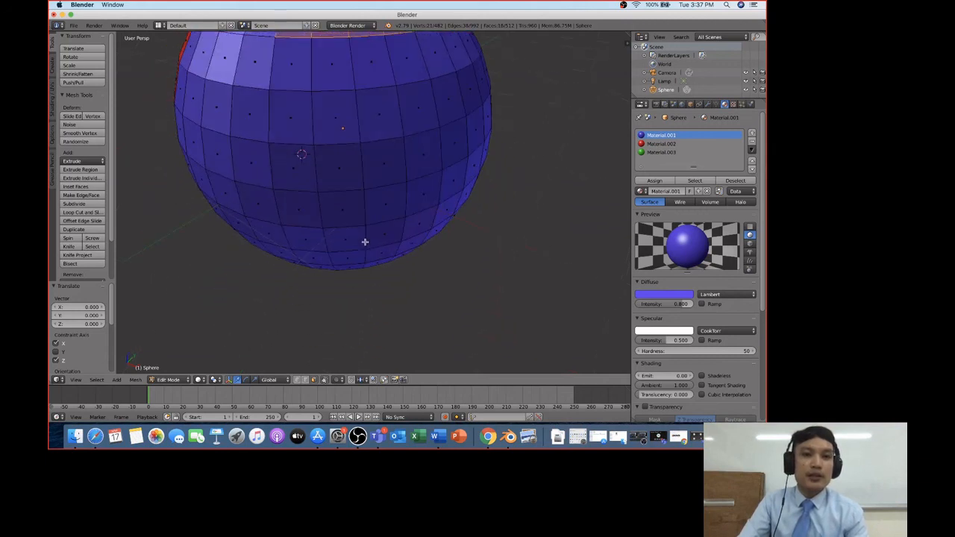
shift+right_click(300, 79)
shift+right_click(331, 81)
shift+right_click(366, 76)
shift+right_click(409, 74)
shift+right_click(409, 108)
shift+right_click(373, 112)
shift+right_click(332, 113)
shift+right_click(296, 109)
Add two more four-face rows to bring the selected strip down to the sphere's equator
shift+right_click(302, 175)
shift+right_click(340, 173)
shift+right_click(384, 165)
shift+right_click(418, 161)
shift+right_click(415, 201)
shift+right_click(386, 205)
shift+right_click(349, 210)
shift+right_click(305, 214)
Add the first two four-face rows below the equator to the strip selection
middle_drag(372, 258, 375, 226)
scroll(375, 237, up, 1)
scroll(374, 238, down, 3)
scroll(374, 226, down, 1)
scroll(373, 171, up, 3)
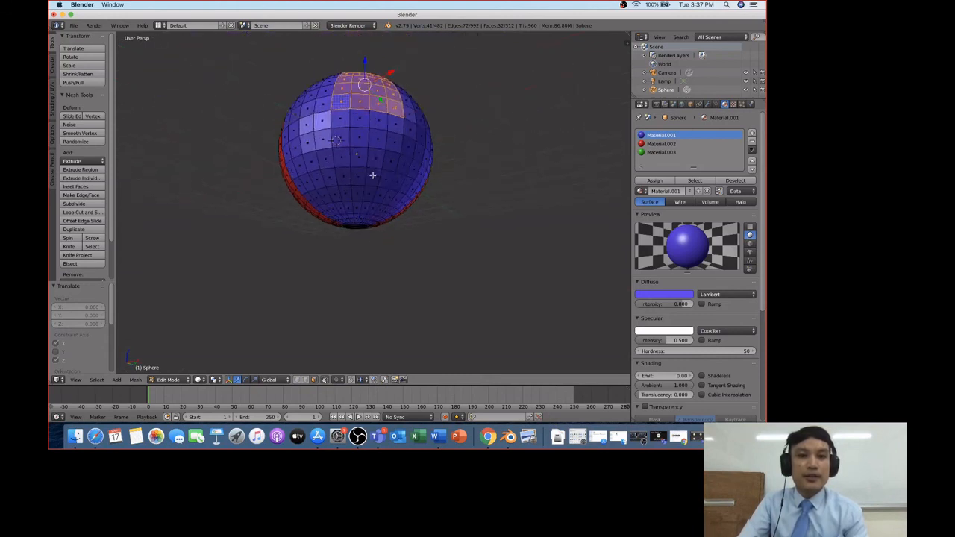
shift+right_click(335, 102)
shift+right_click(357, 98)
shift+right_click(379, 99)
shift+right_click(401, 102)
shift+right_click(396, 124)
shift+right_click(379, 125)
shift+right_click(358, 125)
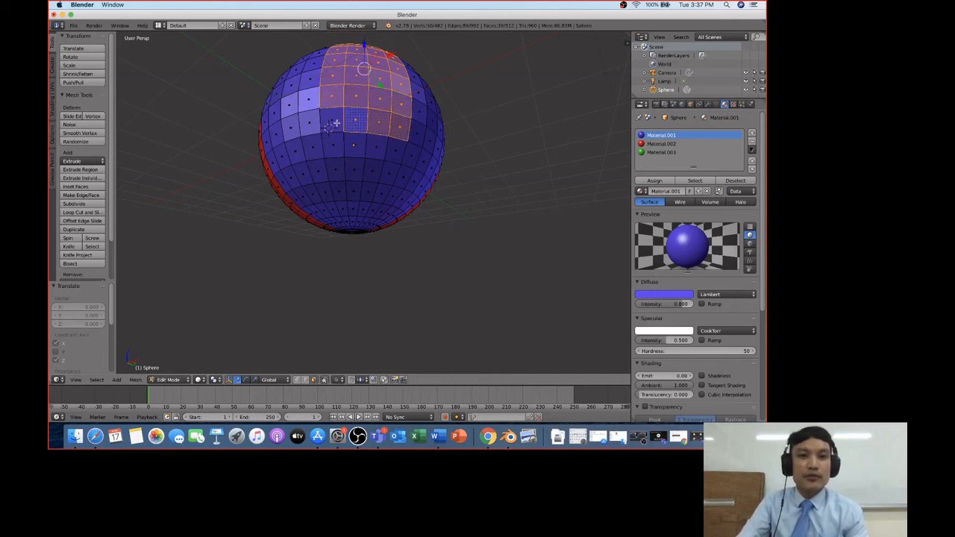
shift+right_click(336, 124)
Add the third and fourth four-face rows below the equator to the strip selection
shift+right_click(337, 148)
shift+right_click(357, 149)
shift+right_click(378, 150)
shift+right_click(399, 152)
shift+right_click(393, 172)
shift+right_click(371, 171)
shift+right_click(349, 172)
shift+right_click(334, 170)
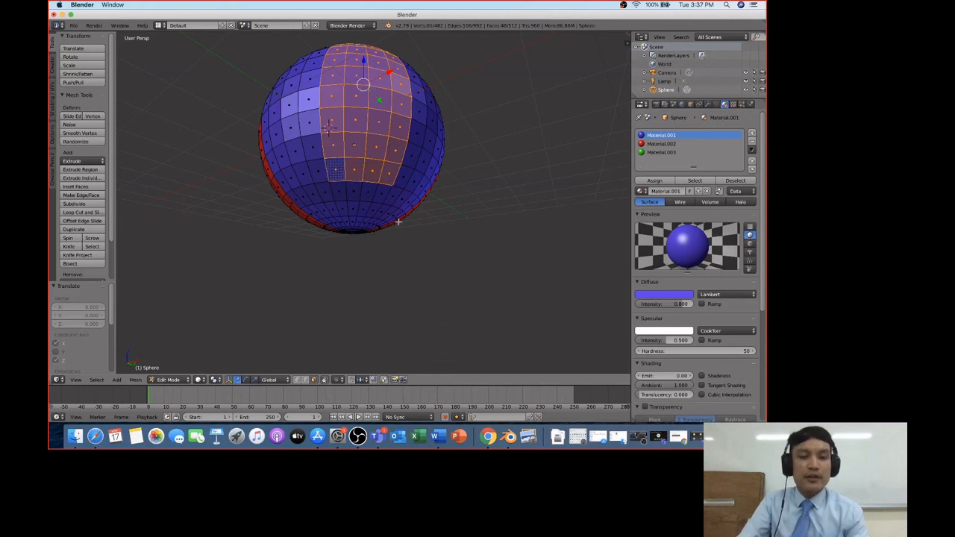
Continue the strip selection toward the lower pole with two more narrowing rows of four faces
middle_drag(393, 234, 395, 208)
scroll(356, 199, up, 3)
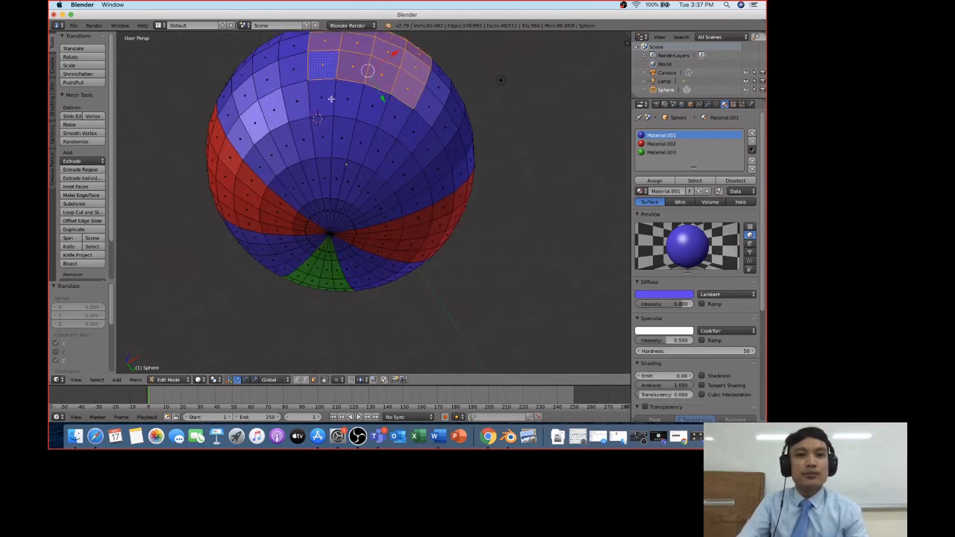
shift+right_click(331, 99)
shift+right_click(343, 102)
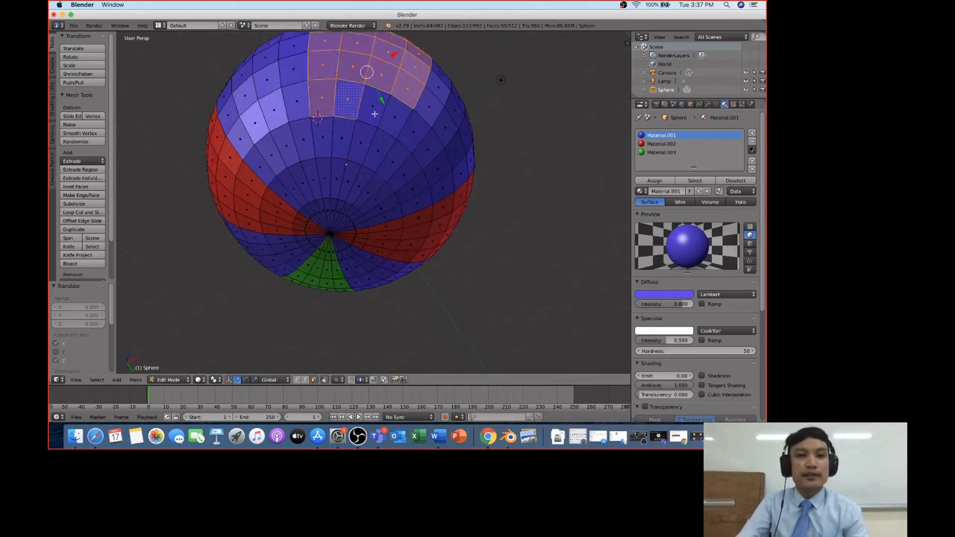
shift+right_click(375, 115)
shift+right_click(393, 119)
shift+right_click(382, 148)
shift+right_click(361, 144)
shift+right_click(343, 142)
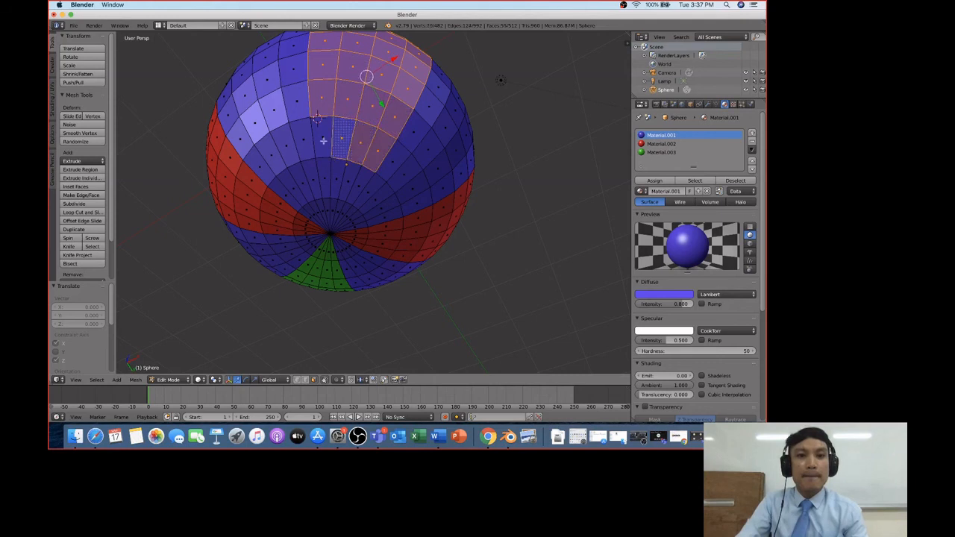
shift+right_click(325, 141)
Complete the strip selection with the last row of four quads and the four triangular faces at the lower pole
shift+right_click(326, 179)
shift+right_click(339, 181)
shift+right_click(348, 186)
shift+right_click(357, 189)
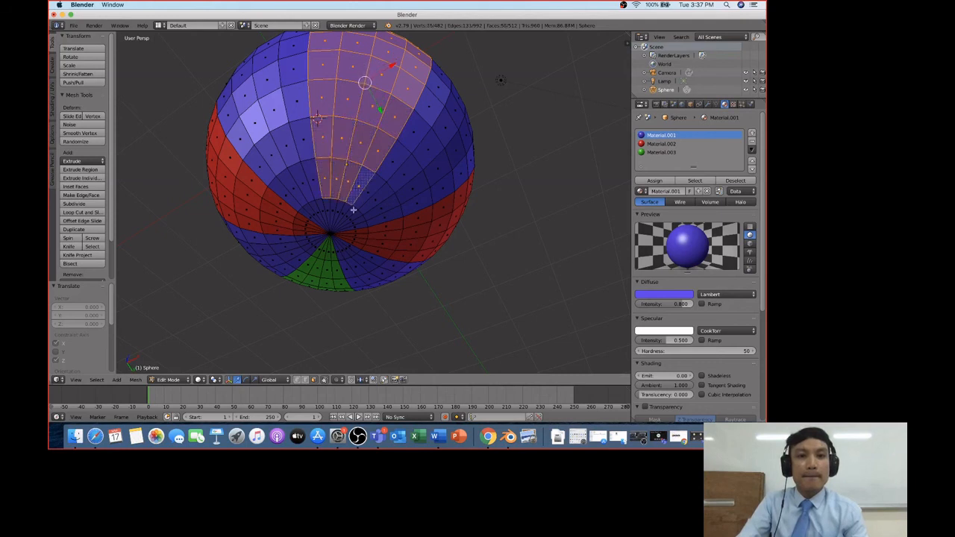
shift+right_click(344, 212)
scroll(344, 233, up, 2)
shift+right_click(302, 223)
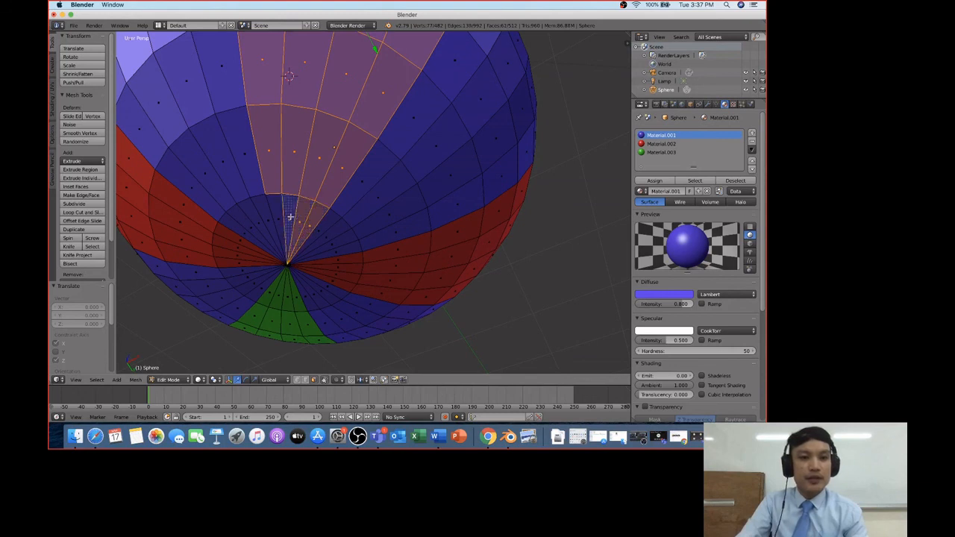
shift+right_click(279, 211)
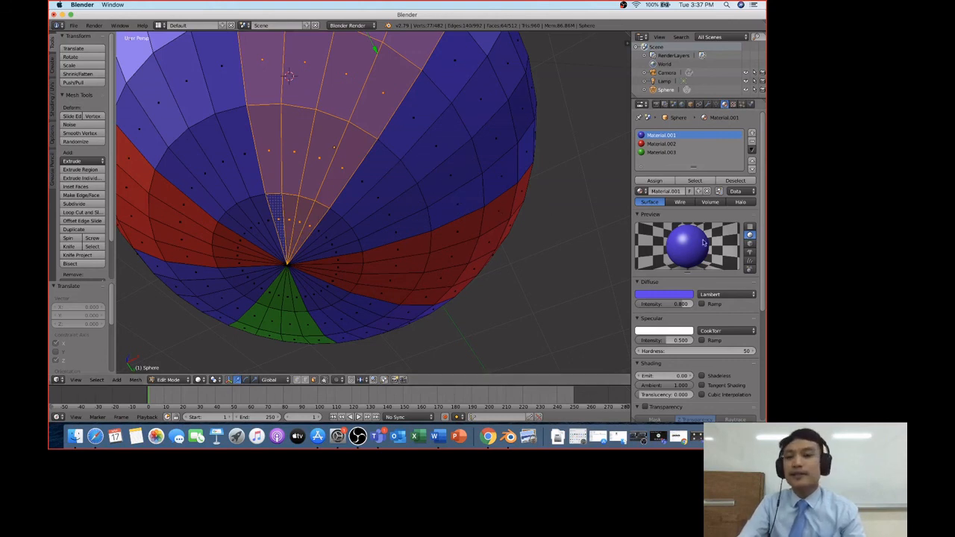
Assign the green Material.003 to the selected pole-to-pole strip
click(659, 152)
click(655, 181)
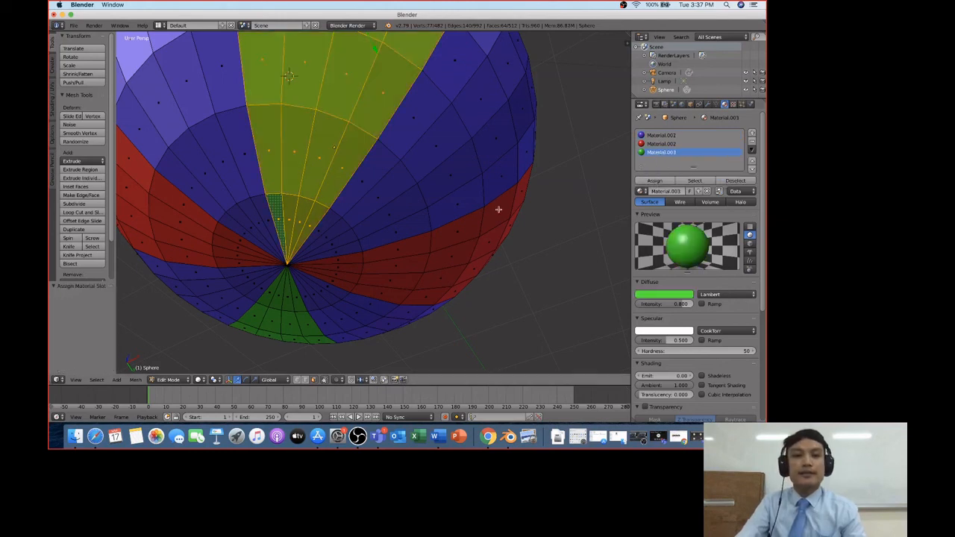
Examine the coloured strips from several angles, ending with the ball seen through the camera
scroll(490, 172, down, 4)
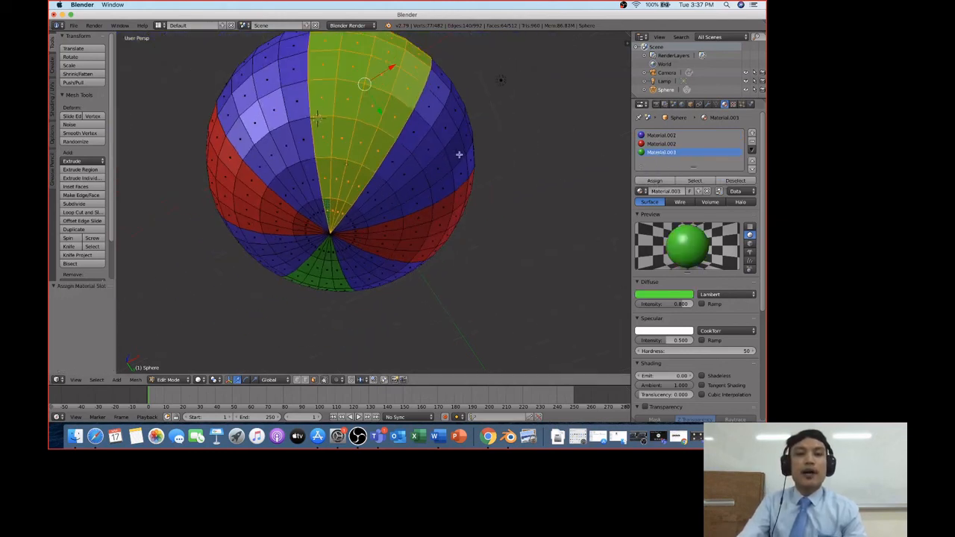
scroll(459, 155, up, 6)
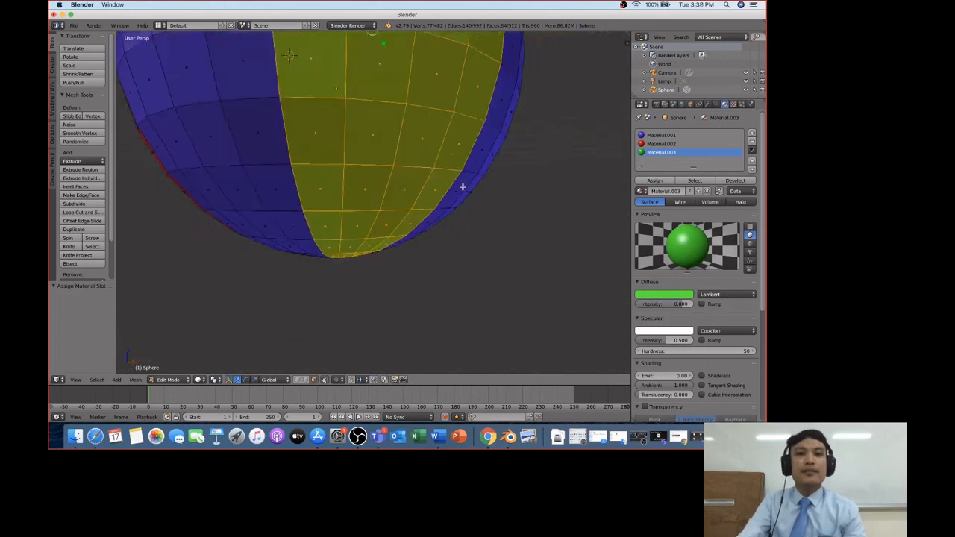
scroll(462, 186, down, 6)
middle_drag(446, 164, 466, 195)
scroll(468, 209, down, 2)
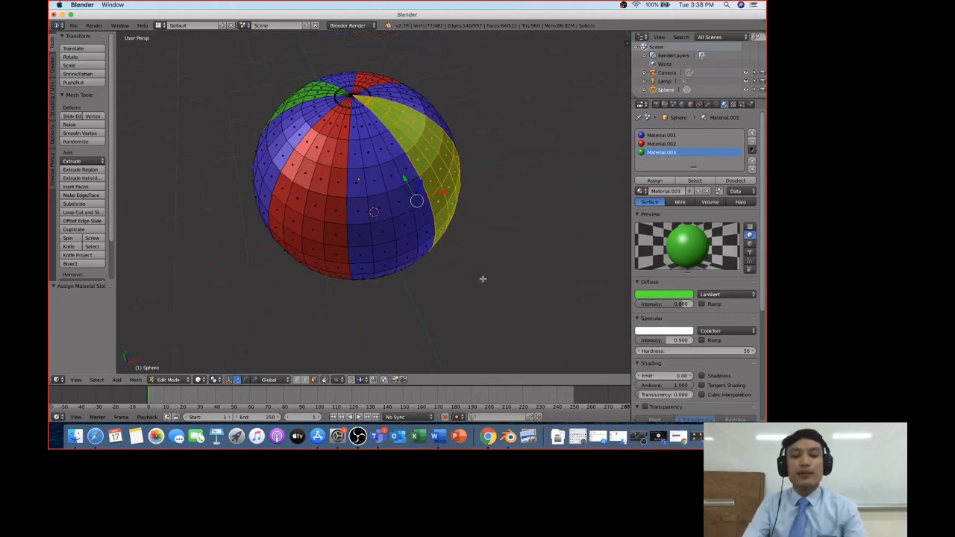
key(KP_0)
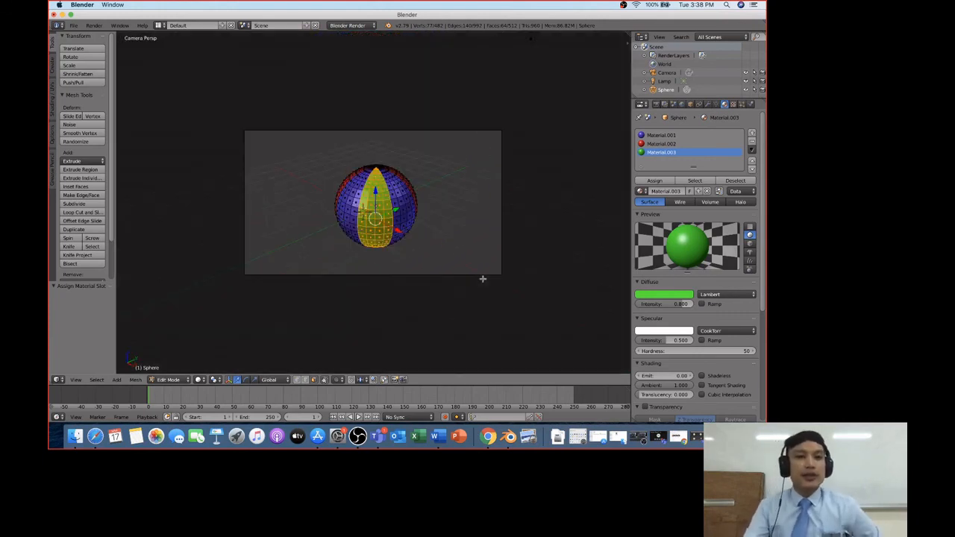